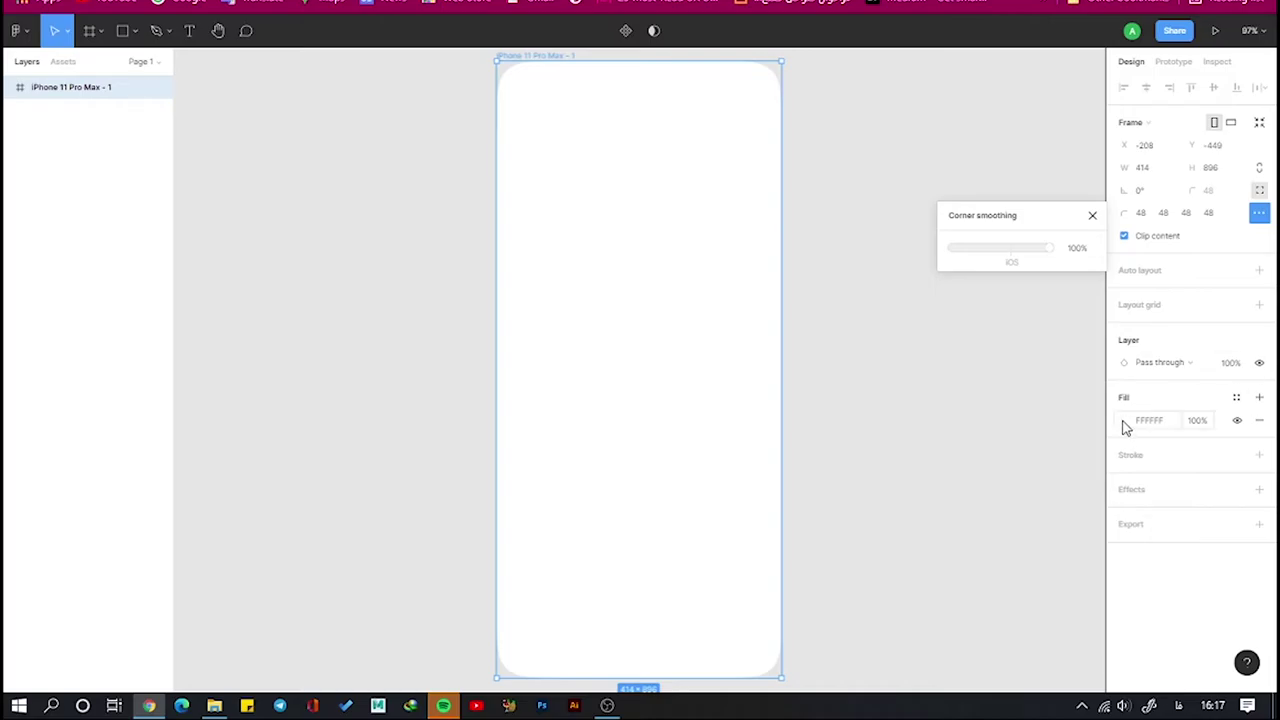
# Fill the iPhone 11 Pro Max frame with a linear gradient from 003C75 to 01213F at 100% opacity
pyautogui.click(1124, 420)
pyautogui.click(960, 320)
pyautogui.click(975, 341)
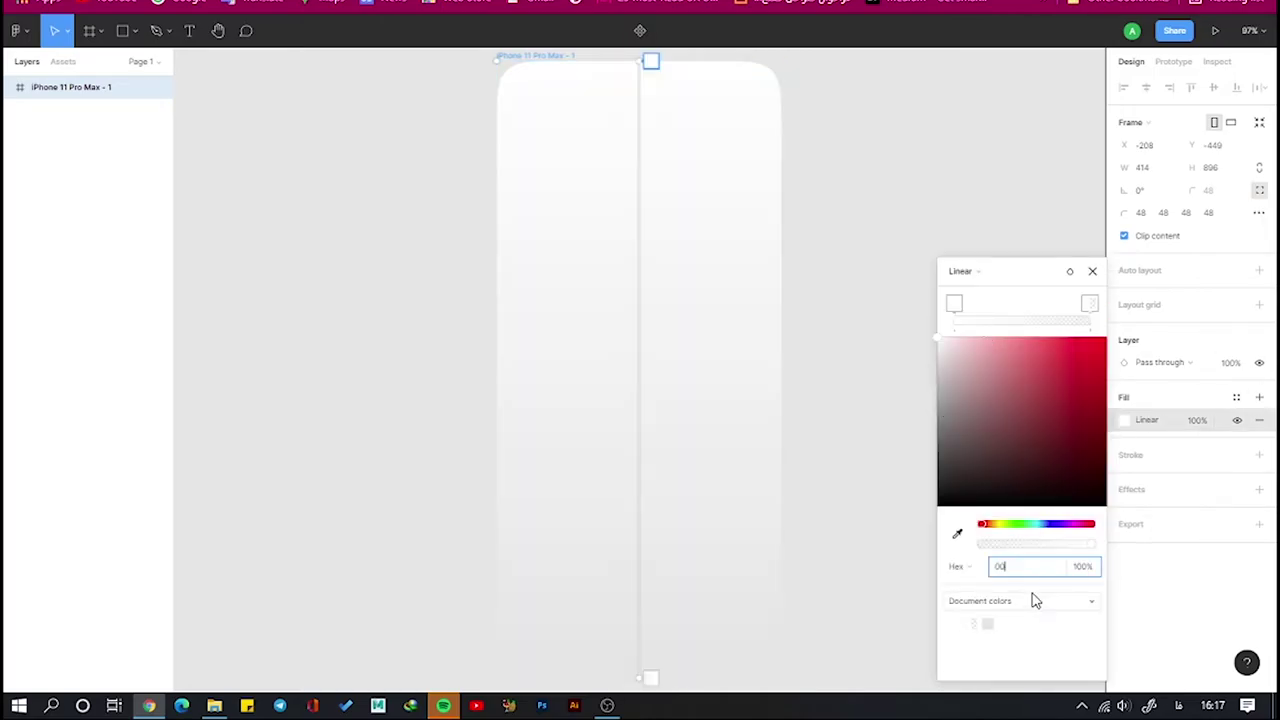
pyautogui.write('75')
pyautogui.press('Return')
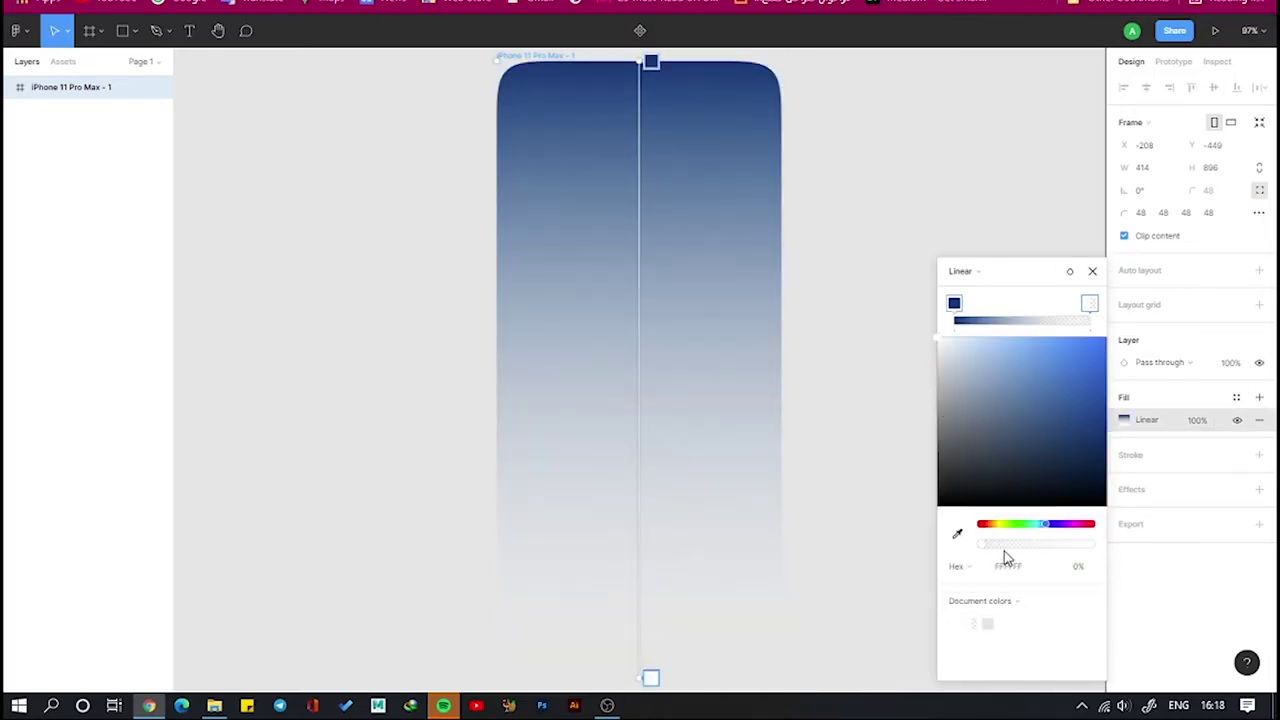
pyautogui.moveTo(1004, 551); pyautogui.dragTo(1096, 545)
pyautogui.click(1047, 578)
pyautogui.write('3F')
pyautogui.press('Return')
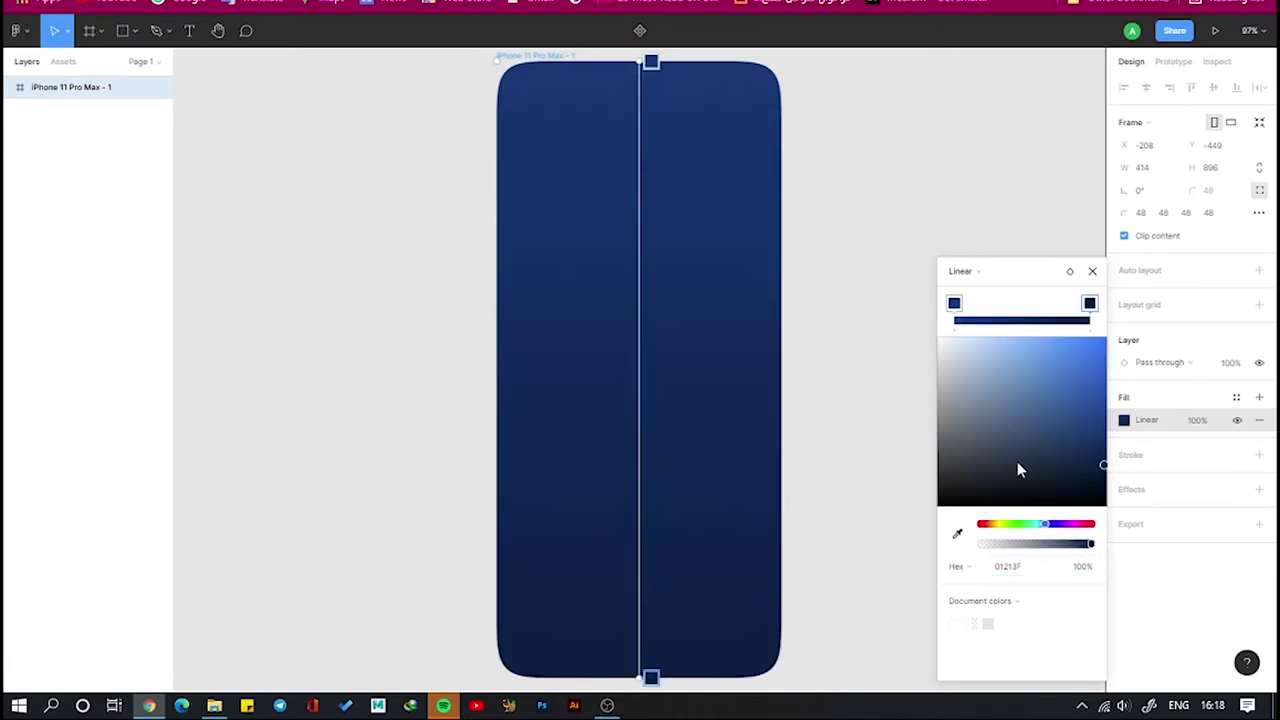
# Add a white 'Cloud Gallery' title in SF Pro Display Medium 20 near the frame's top
pyautogui.click(189, 30)
pyautogui.moveTo(566, 150); pyautogui.dragTo(729, 186)
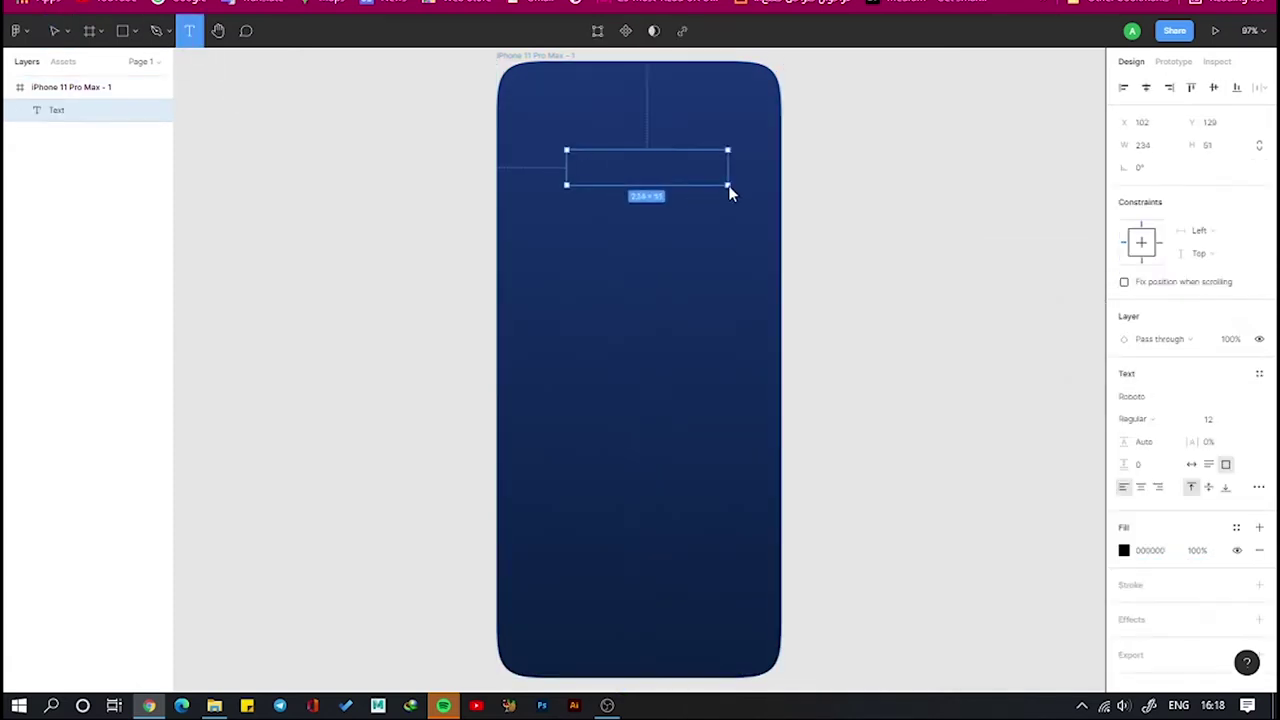
pyautogui.write('Cloud Gallery')
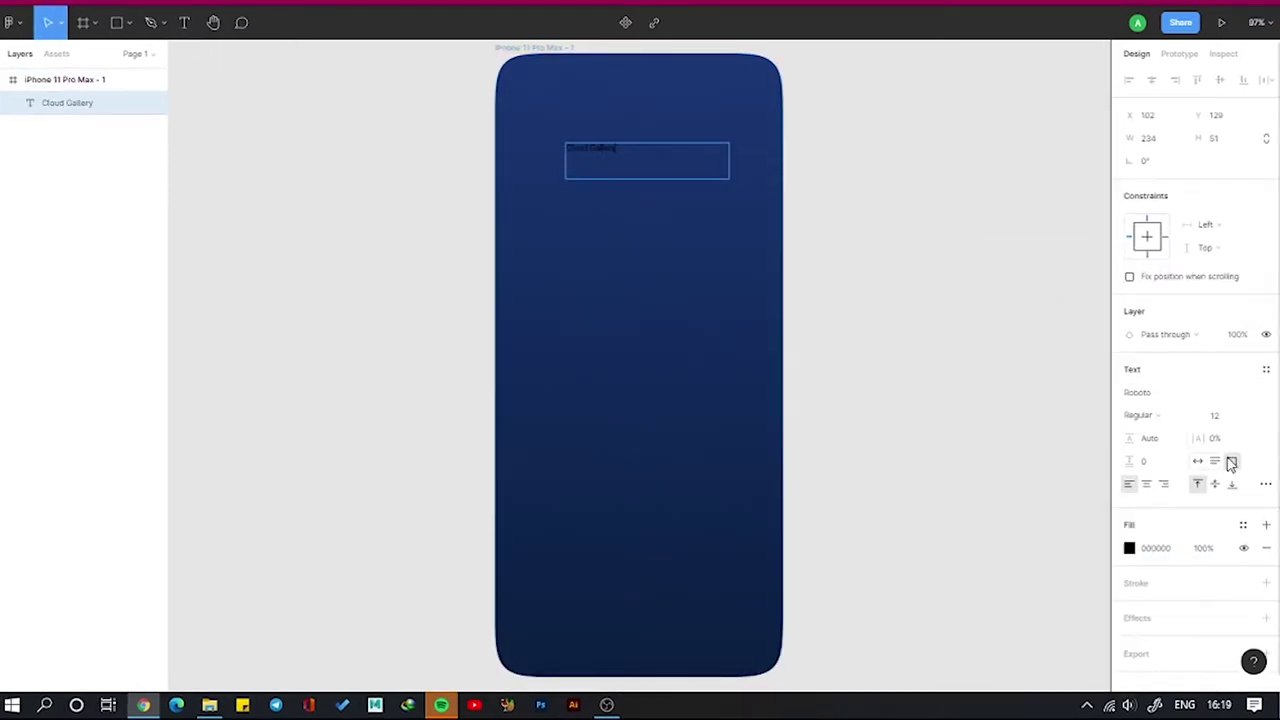
pyautogui.click(1215, 415)
pyautogui.write('20')
pyautogui.press('Return')
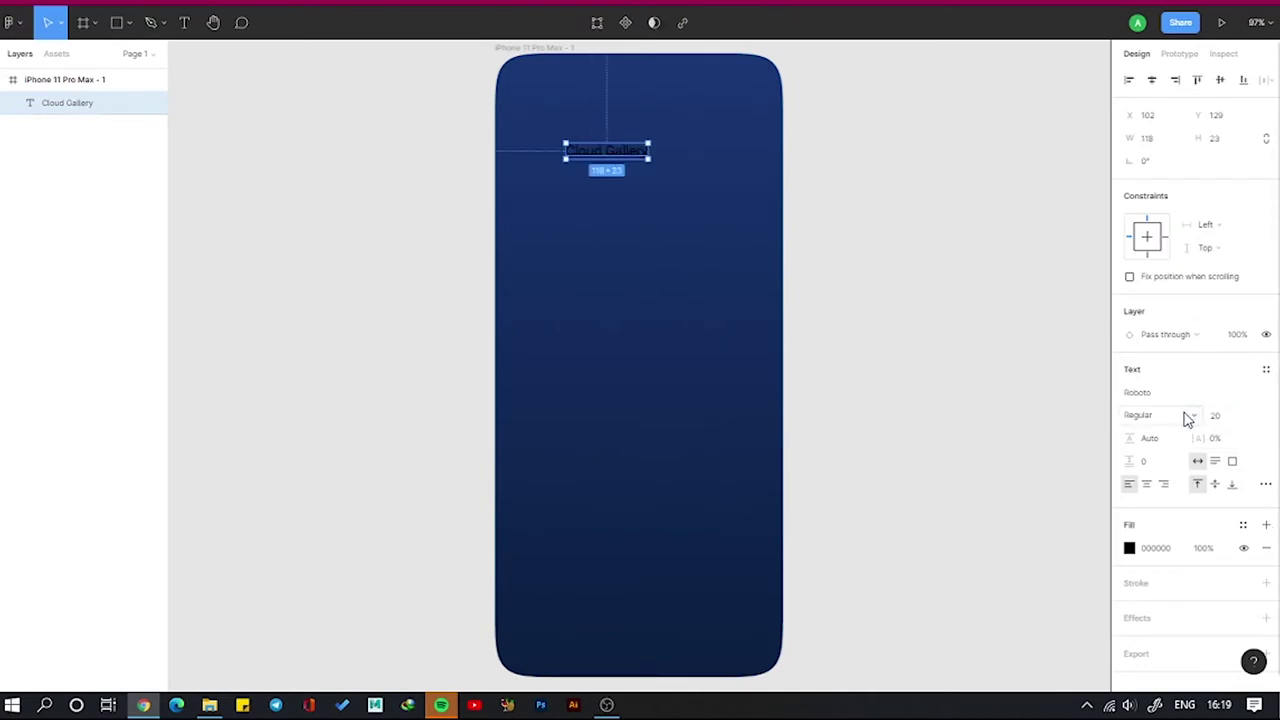
pyautogui.click(1129, 548)
pyautogui.moveTo(1030, 400); pyautogui.dragTo(849, 289)
pyautogui.click(1195, 393)
pyautogui.write('SF Pro Display')
pyautogui.press('Return')
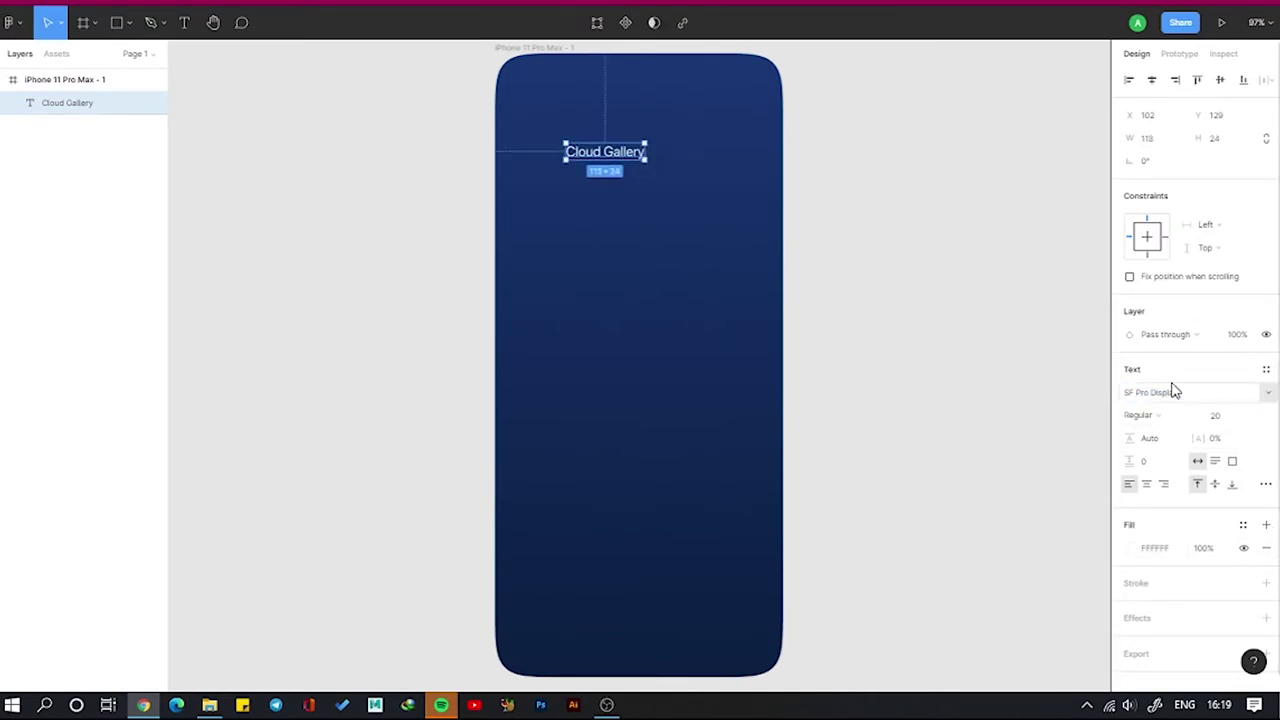
pyautogui.click(1190, 427)
pyautogui.click(1160, 440)
# Duplicate the title below as a '5 Albums' subtitle in Regular at 50% opacity
pyautogui.moveTo(600, 152); pyautogui.dragTo(607, 180)
pyautogui.press('Return')
pyautogui.write('5 Albums')
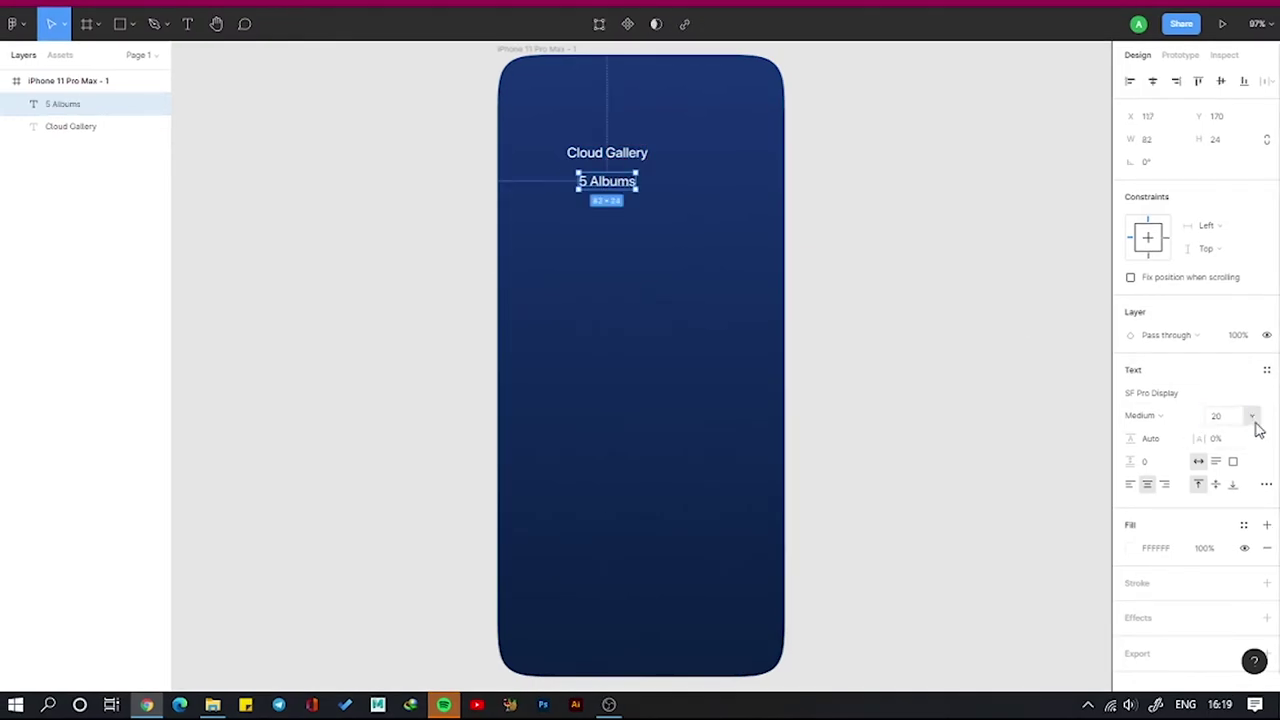
pyautogui.click(1143, 415)
pyautogui.click(1165, 397)
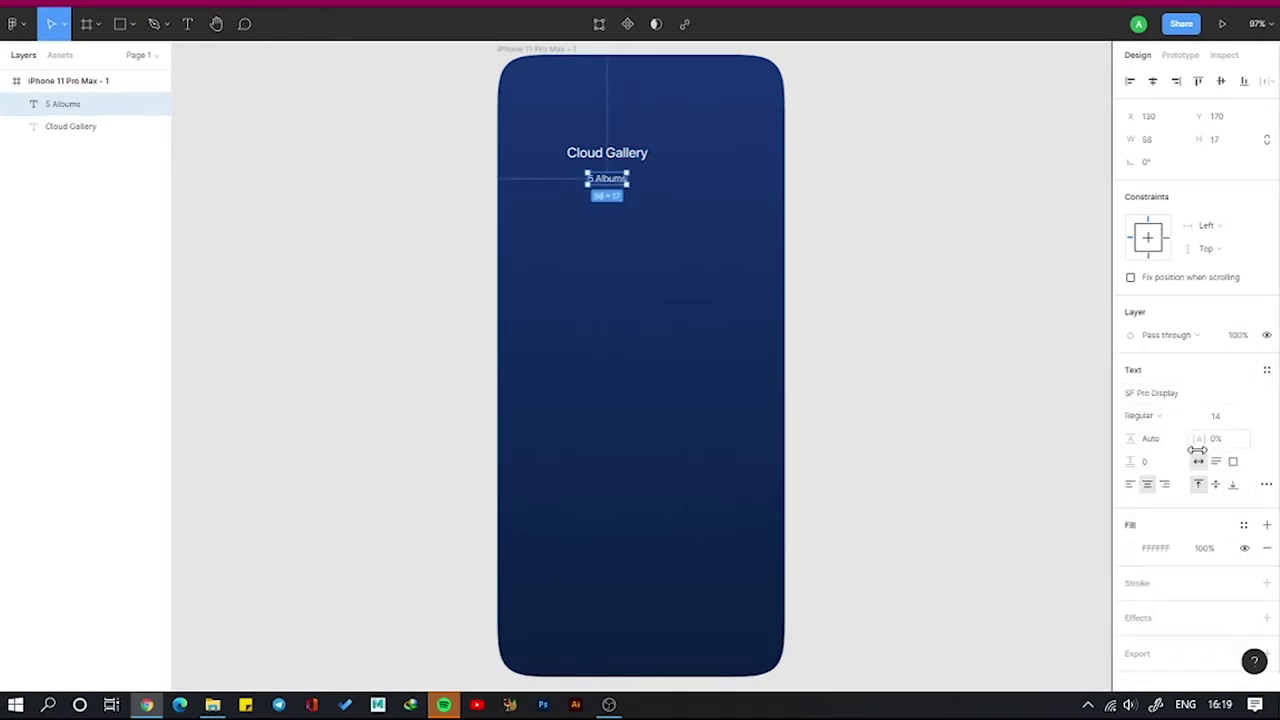
pyautogui.press('Return')
# Group the title and subtitle and nudge the group upward
pyautogui.scroll(3, 809, 86)
pyautogui.scroll(3, 748, 120)
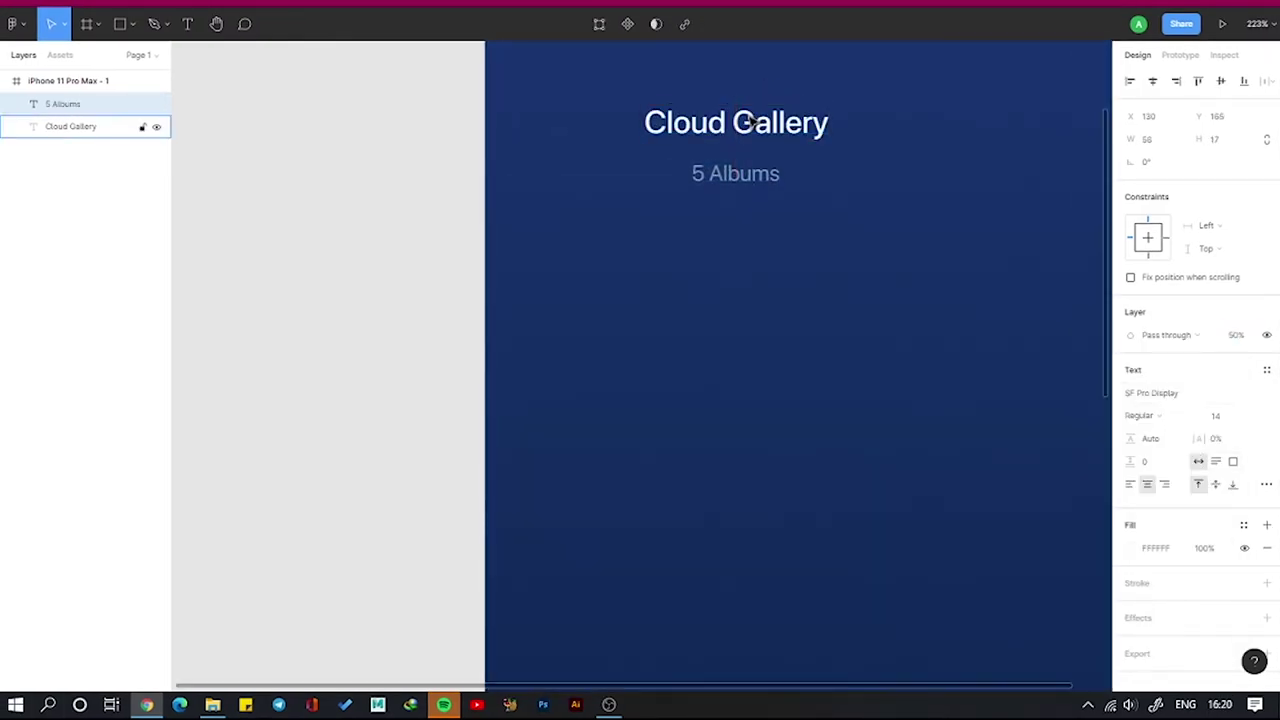
pyautogui.keyDown('shift'); pyautogui.click(750, 120); pyautogui.keyUp('shift')
pyautogui.hotkey('ctrl', 'g')
pyautogui.scroll(-3, 571, 177)
pyautogui.scroll(-2, 657, 166)
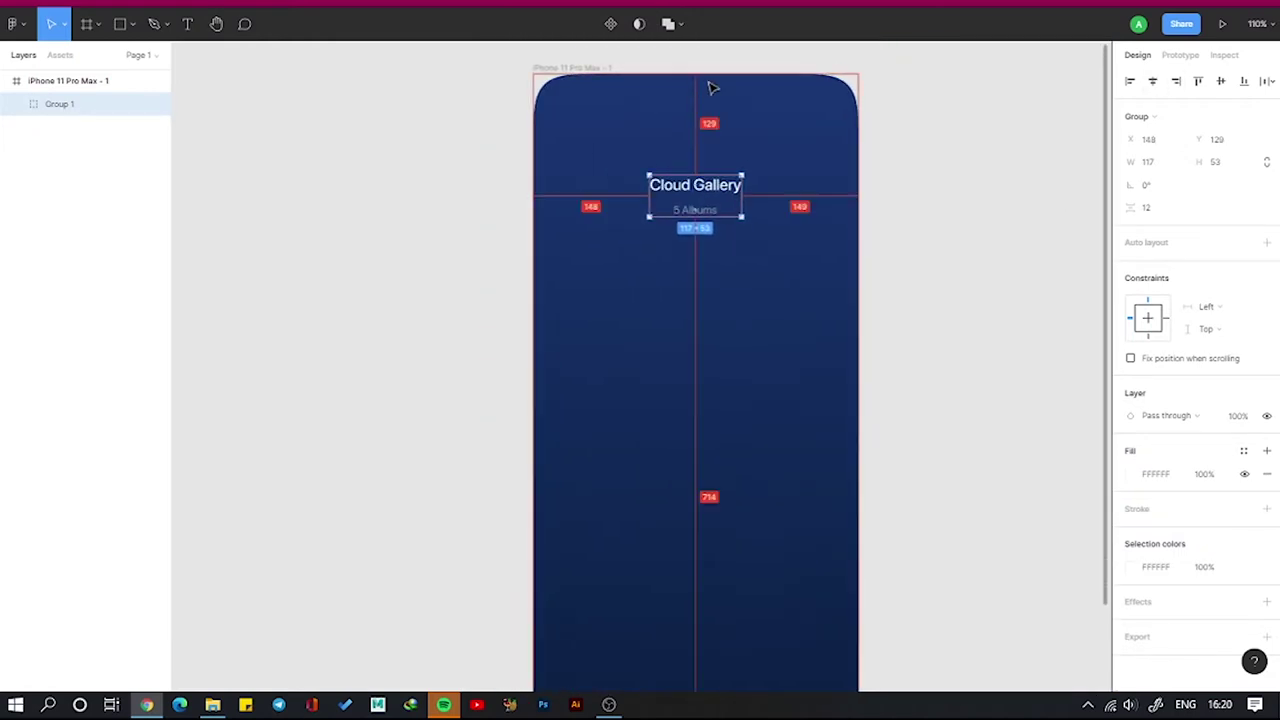
pyautogui.hotkey('shift', 'Up')
pyautogui.hotkey('shift', 'Up')
pyautogui.hotkey('shift', 'Up')
pyautogui.hotkey('shift', 'Up')
pyautogui.hotkey('shift', 'Up')
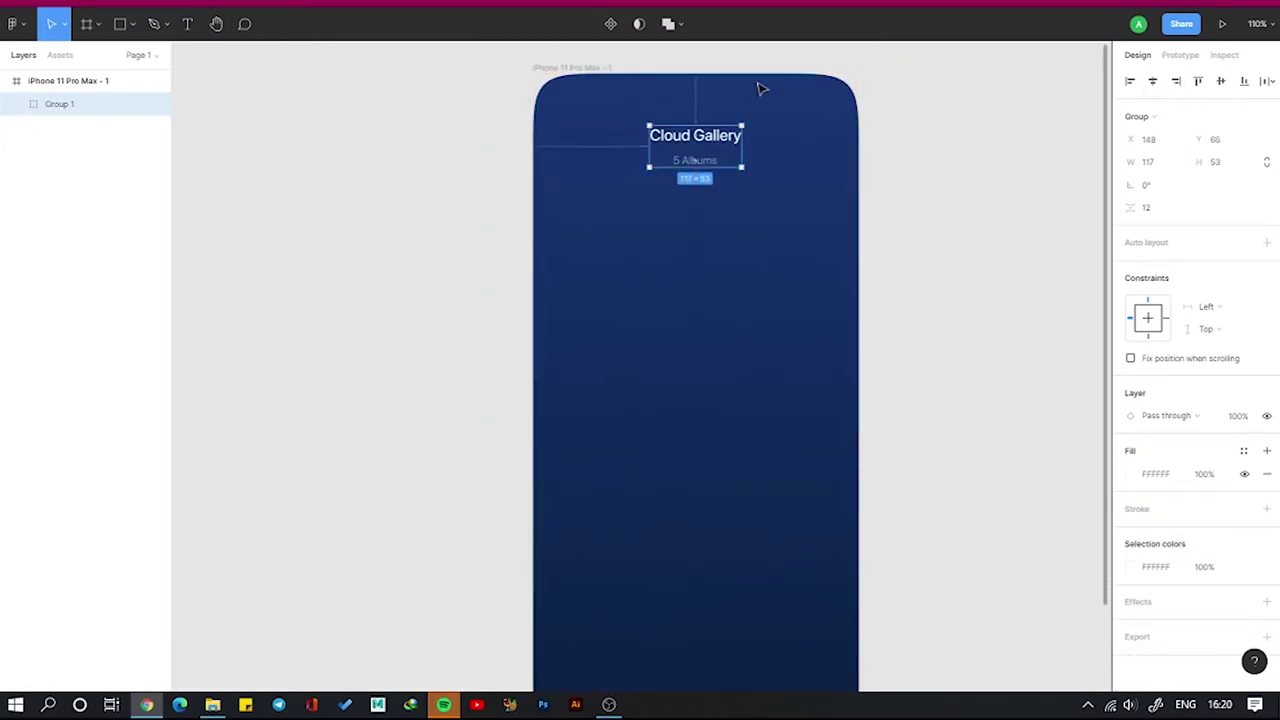
# Draw a 350×48 bar below the title with a corner radius of 16
pyautogui.click(120, 24)
pyautogui.moveTo(567, 212); pyautogui.dragTo(834, 250)
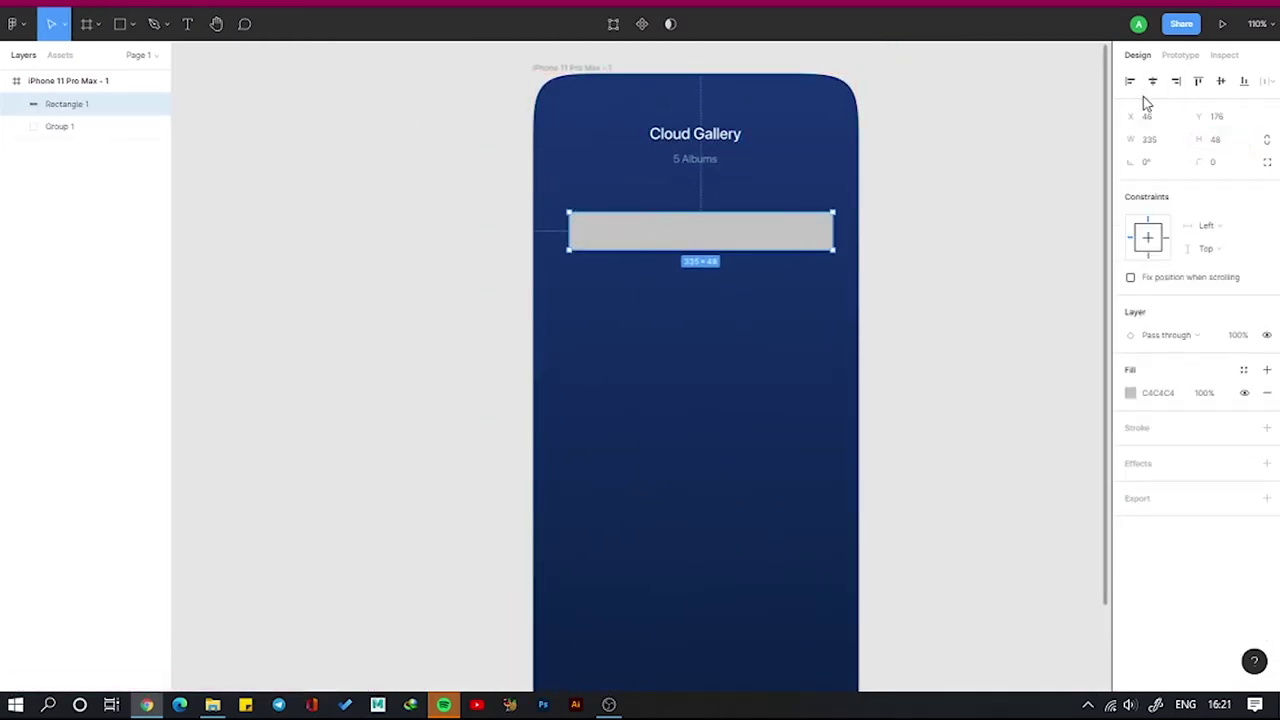
pyautogui.moveTo(569, 228); pyautogui.dragTo(557, 232)
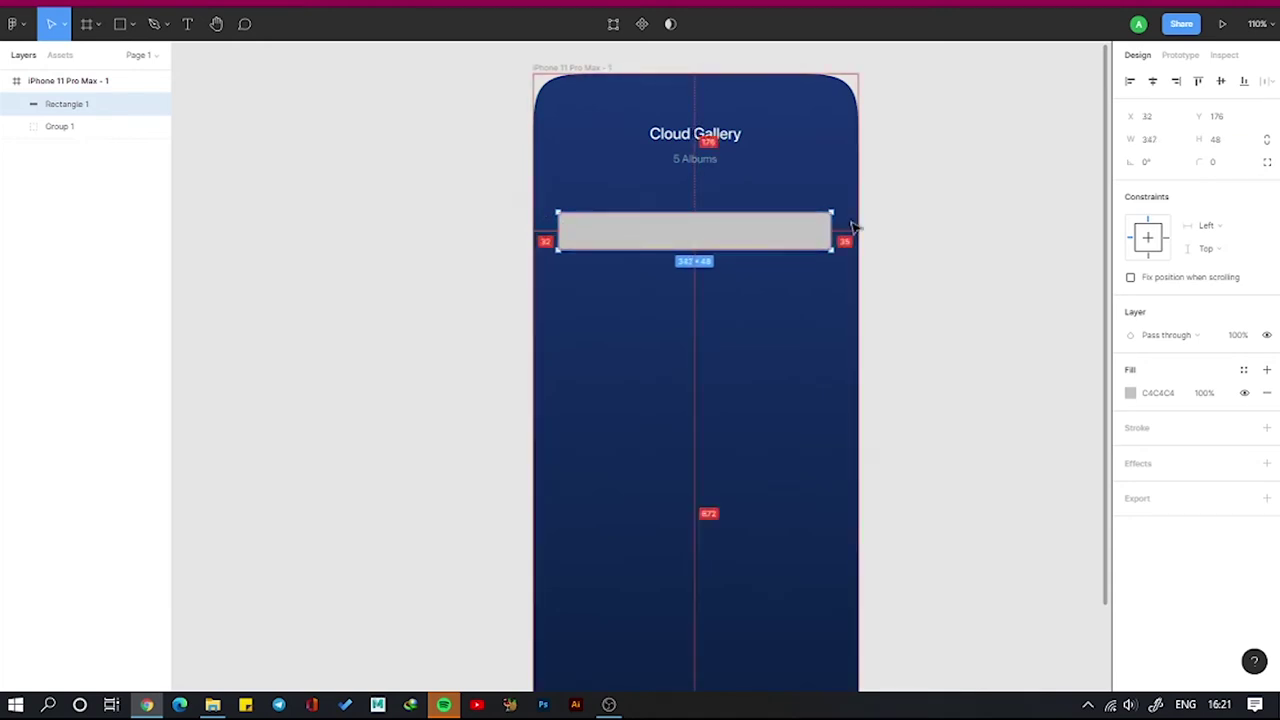
pyautogui.click(1160, 140)
pyautogui.click(1230, 168)
pyautogui.write('12')
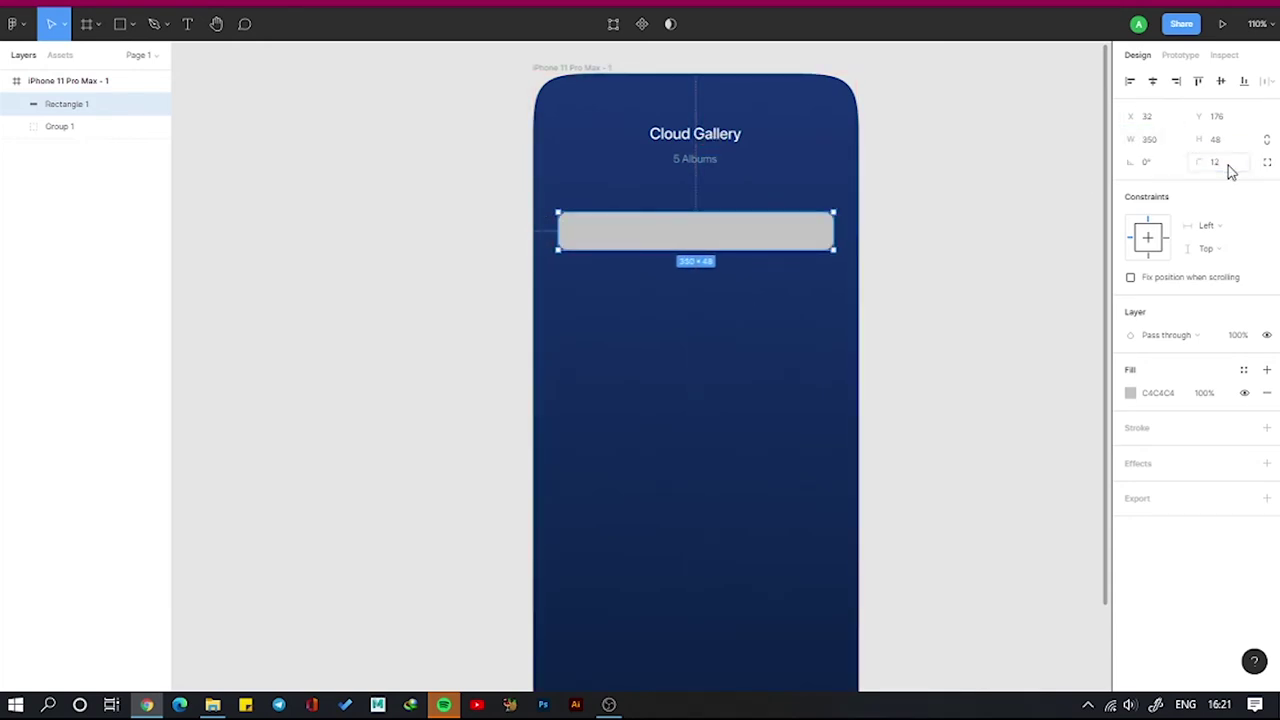
pyautogui.write('16')
pyautogui.press('Return')
# Give the bar a faint blue fill and launch the Iconly icon plugin
pyautogui.click(1266, 162)
pyautogui.click(1266, 185)
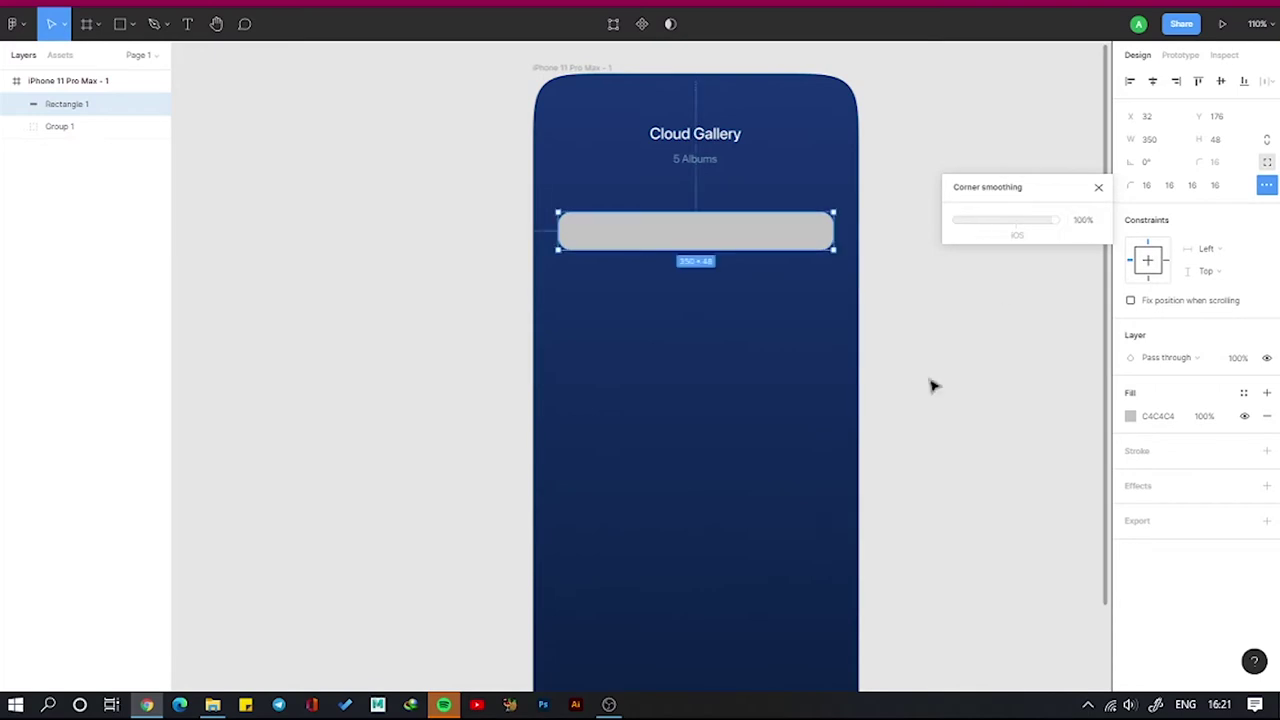
pyautogui.press('Return')
pyautogui.click(1083, 431)
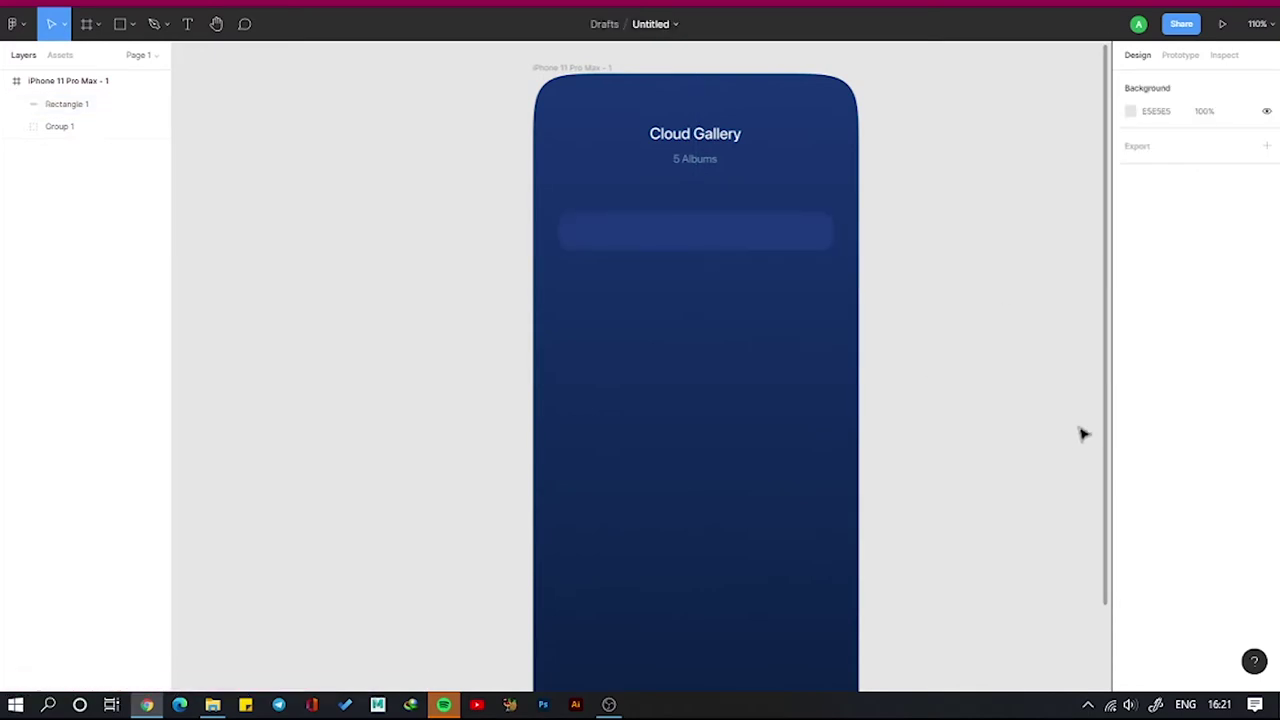
pyautogui.rightClick(430, 316)
pyautogui.click(600, 484)
# Insert Iconly's Light search icon at 24×24 and place it at the bar's left end
pyautogui.click(631, 621)
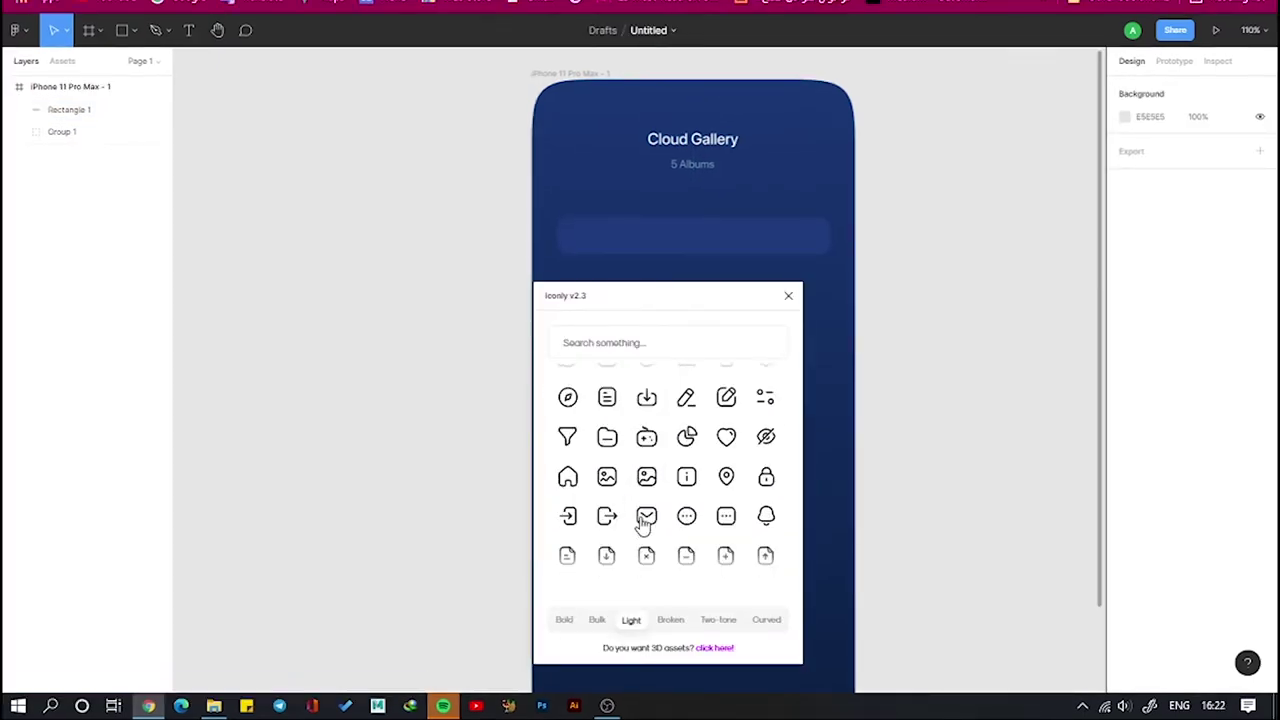
pyautogui.scroll(-2, 666, 480)
pyautogui.click(766, 521)
pyautogui.click(788, 296)
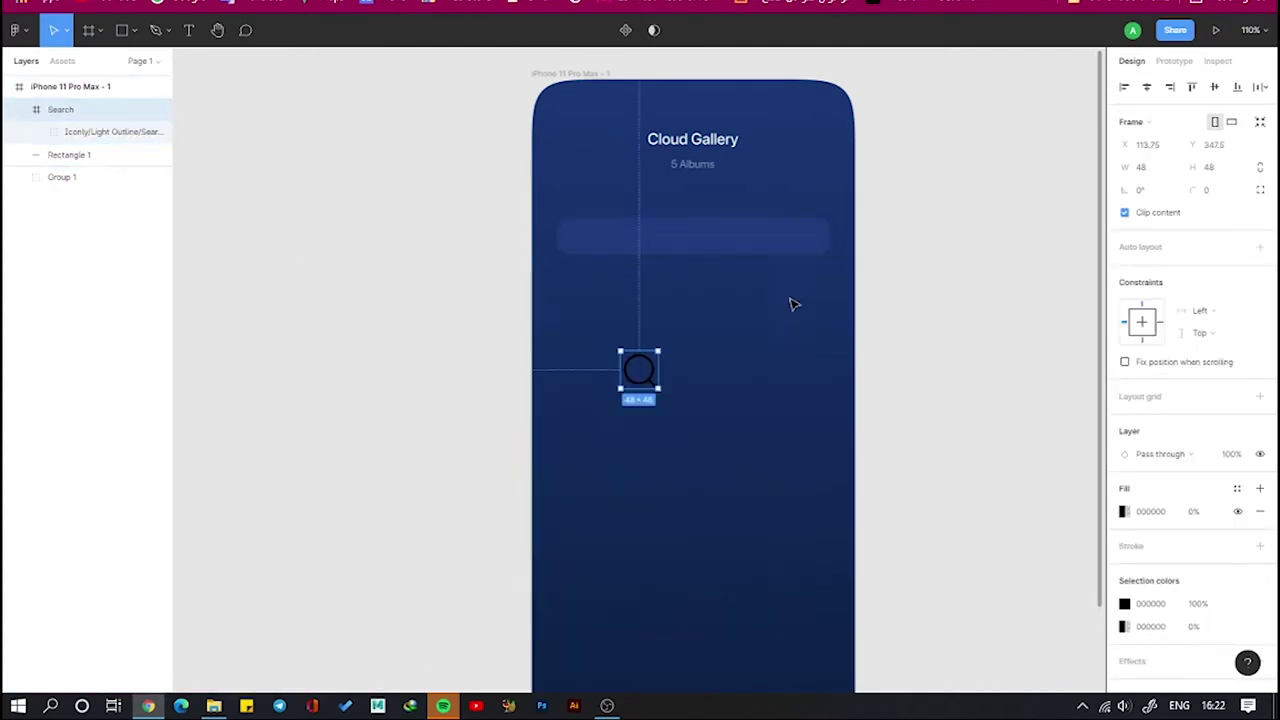
pyautogui.write('24')
pyautogui.press('Return')
pyautogui.scroll(3, 634, 356)
pyautogui.moveTo(634, 360); pyautogui.dragTo(561, 179)
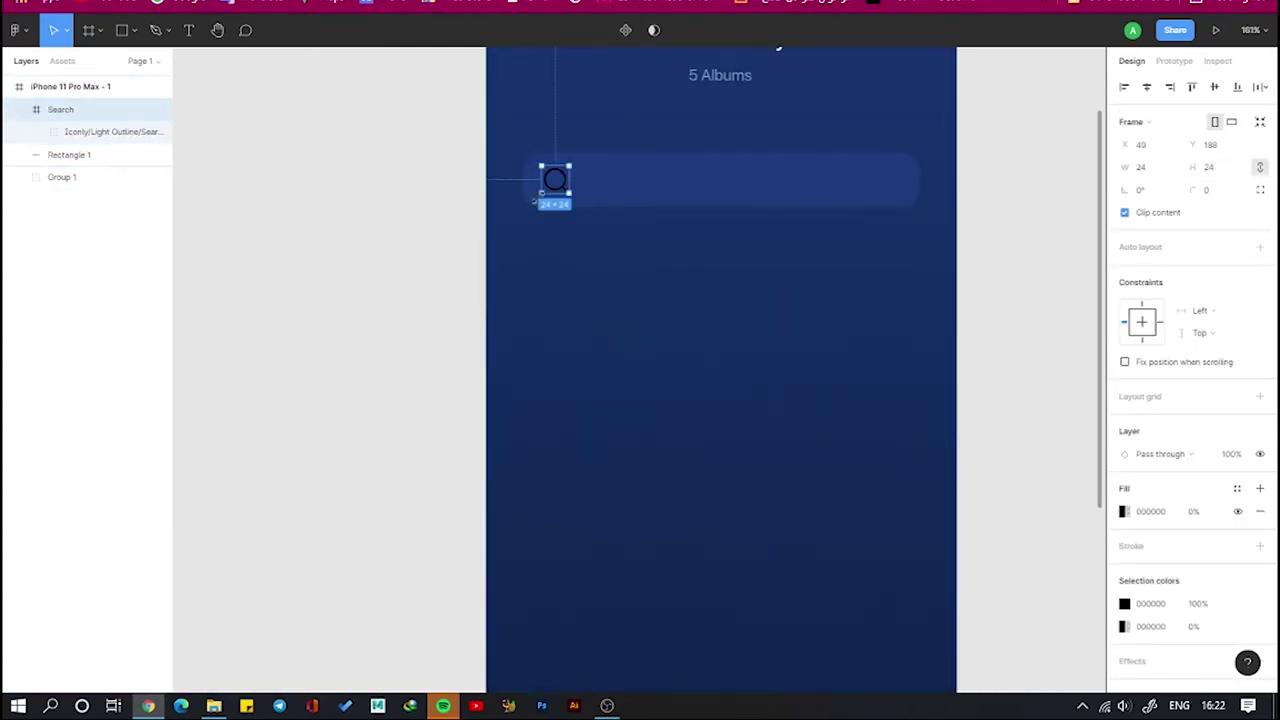
# Add white 50%-opacity 'Search Photos, Videos, Notes, ...' placeholder text inside the bar
pyautogui.press('t')
pyautogui.moveTo(543, 267); pyautogui.dragTo(788, 313)
pyautogui.write('Search Photos, Videos, N')
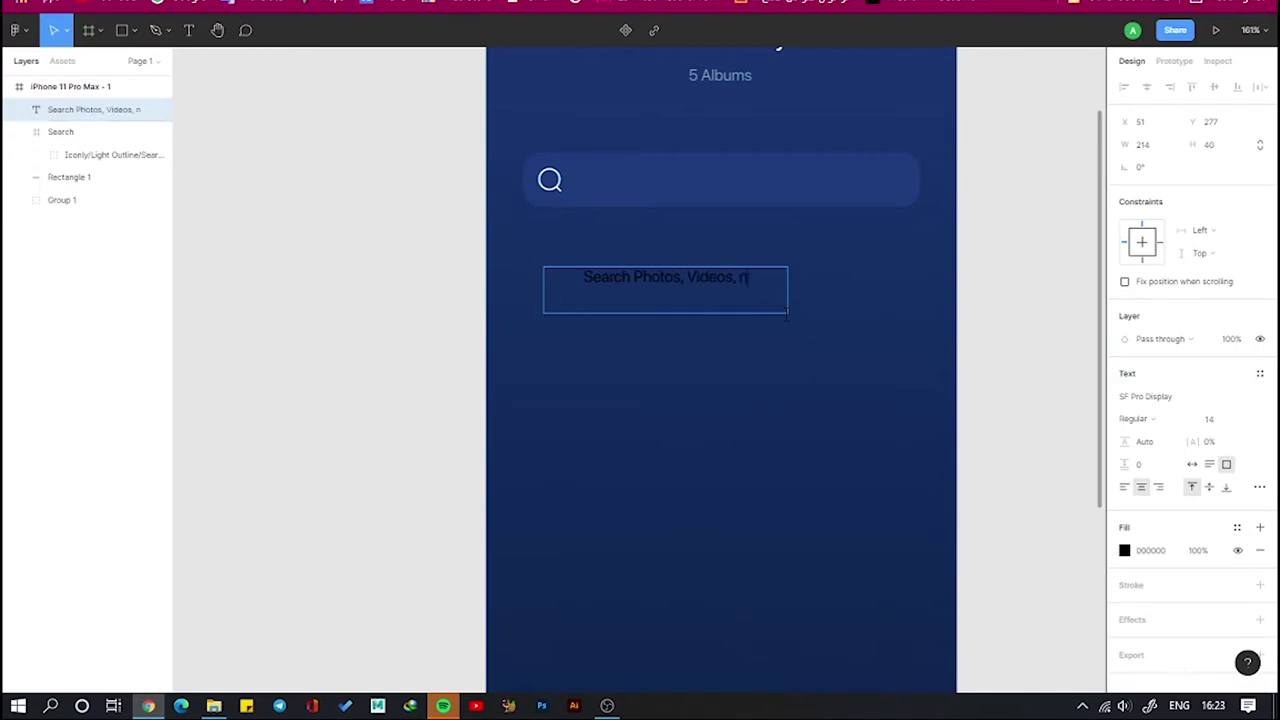
pyautogui.press('Escape')
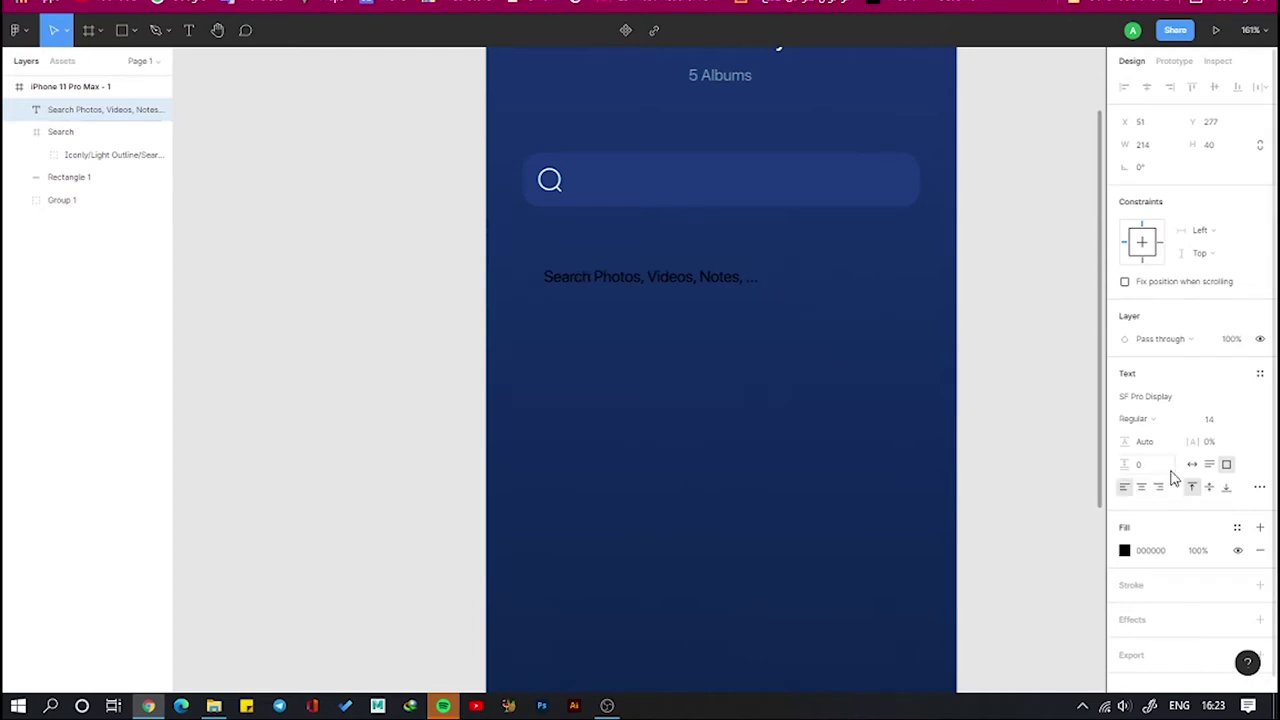
pyautogui.click(1124, 550)
pyautogui.write('FFFFFF')
pyautogui.press('Return')
pyautogui.click(1240, 340)
pyautogui.write('50')
pyautogui.click(826, 514)
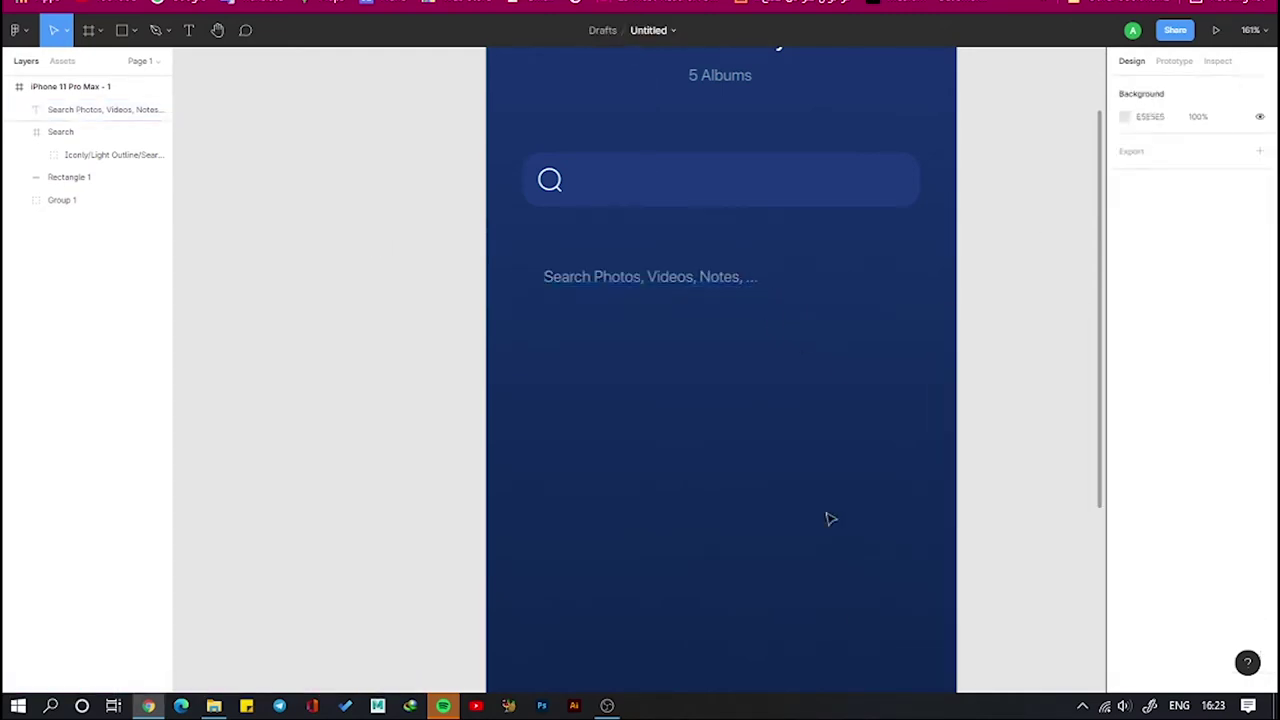
pyautogui.moveTo(650, 277); pyautogui.dragTo(683, 180)
# Group the search icon, placeholder text and bar background
pyautogui.keyDown('shift'); pyautogui.click(549, 180); pyautogui.keyUp('shift')
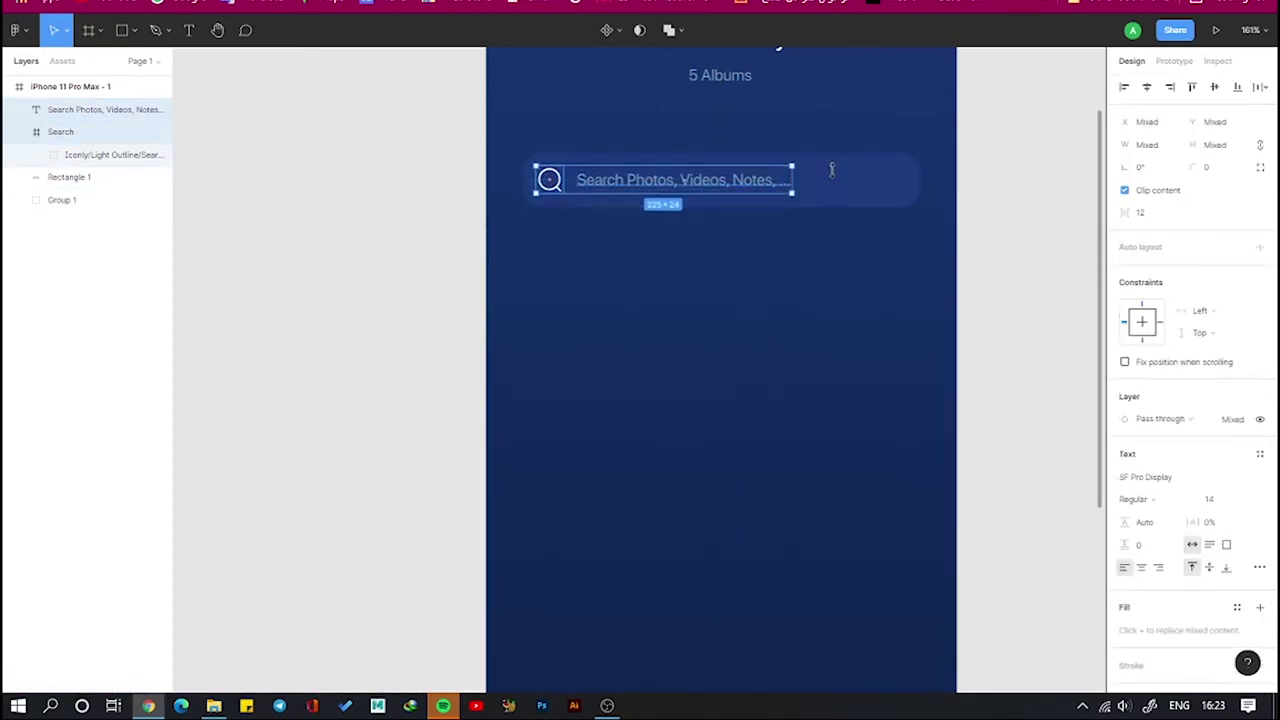
pyautogui.keyDown('shift'); pyautogui.click(831, 170); pyautogui.keyUp('shift')
pyautogui.hotkey('ctrl', 'g')
# Draw a 210×160 rectangle below the search bar
pyautogui.click(129, 31)
pyautogui.moveTo(597, 285)
pyautogui.mouseDown()
pyautogui.moveTo(594, 323)
pyautogui.moveTo(878, 418)
pyautogui.mouseUp()
pyautogui.write('10')
pyautogui.press('Return')
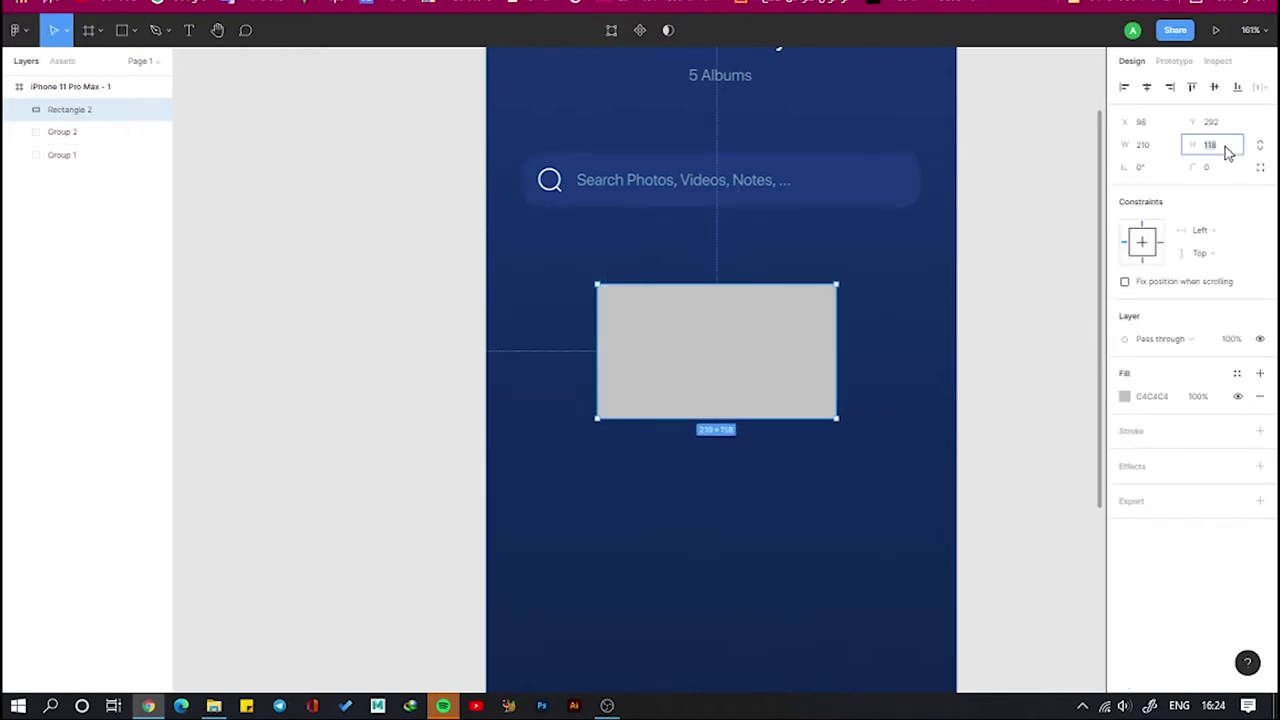
pyautogui.write('160')
pyautogui.press('Return')
# Lower the rectangle's top-right points to form a folder tab
pyautogui.doubleClick(728, 292)
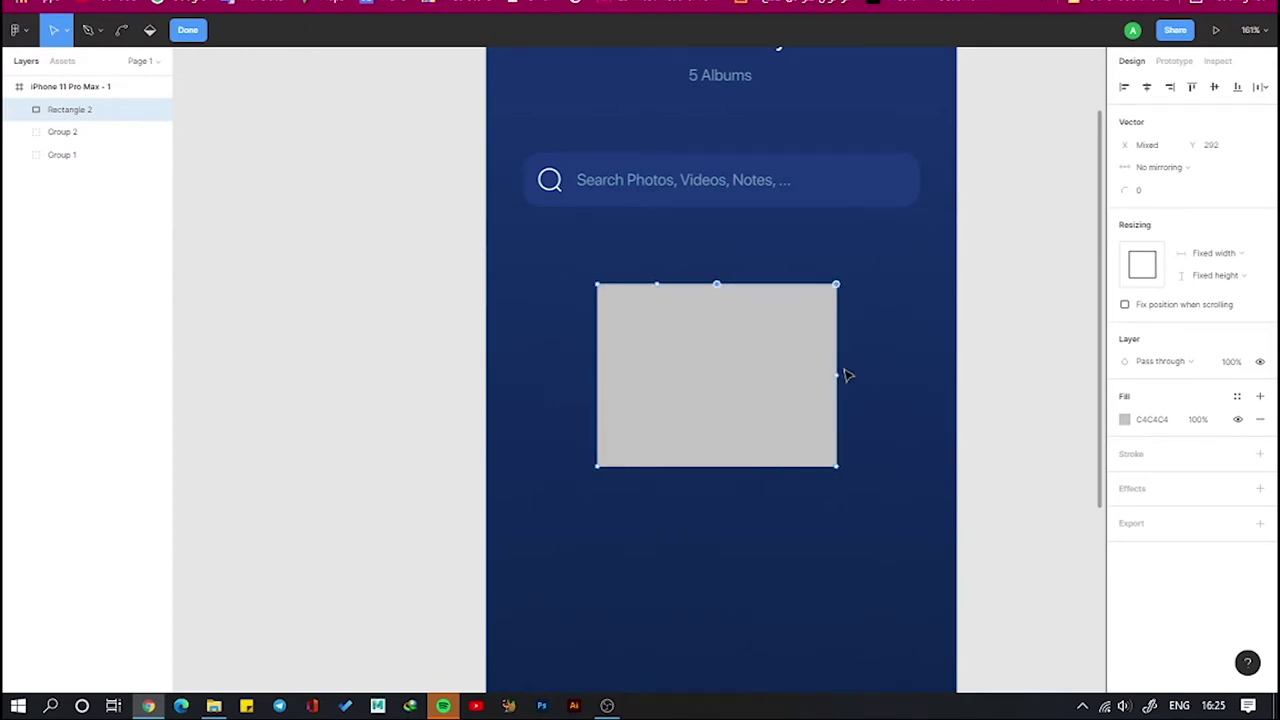
pyautogui.hotkey('shift', 'Down')
pyautogui.hotkey('shift', 'Down')
pyautogui.click(1028, 330)
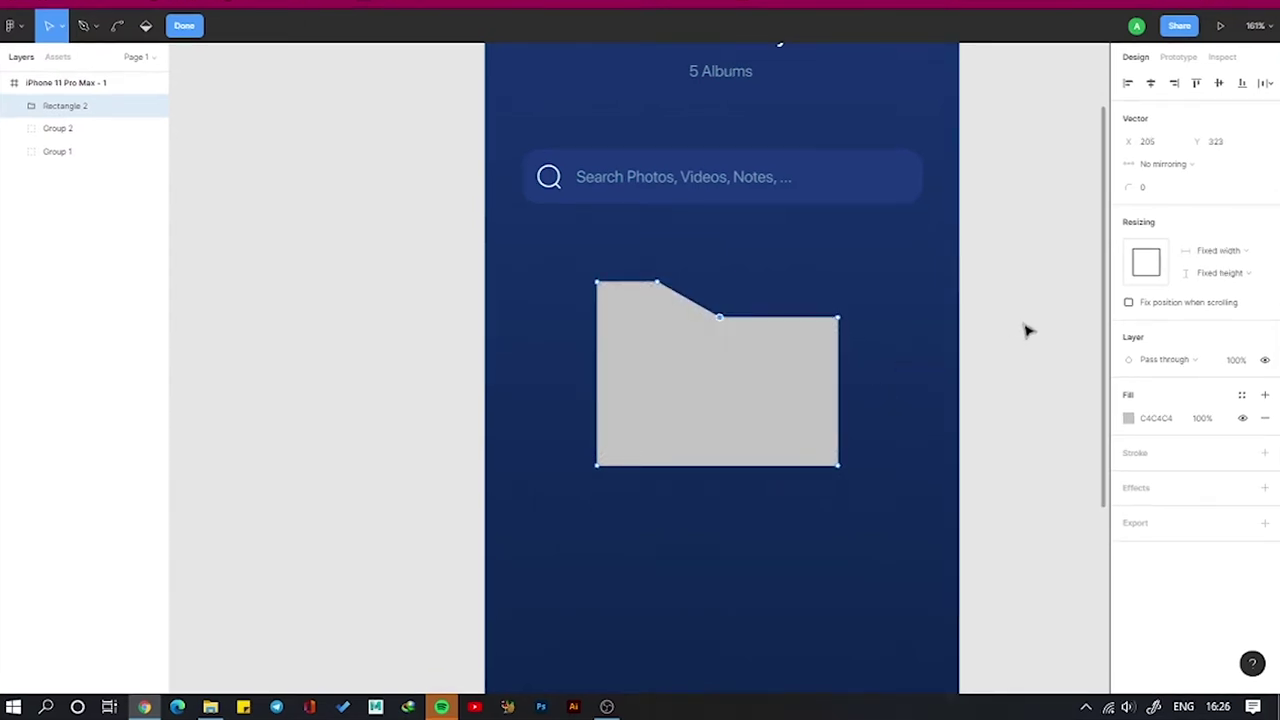
pyautogui.press('Escape')
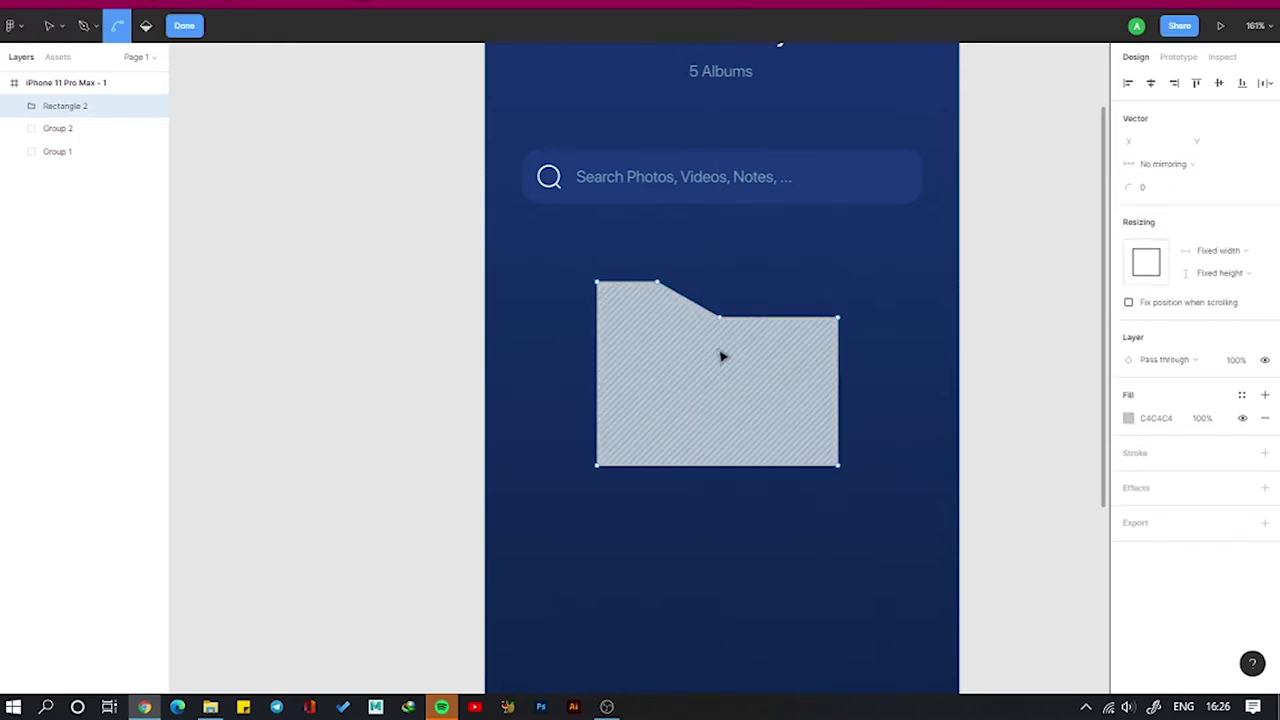
# Round the folder's corners with 100% iOS corner smoothing and edit the tab notch vertices
pyautogui.moveTo(1197, 164); pyautogui.dragTo(281, 168)
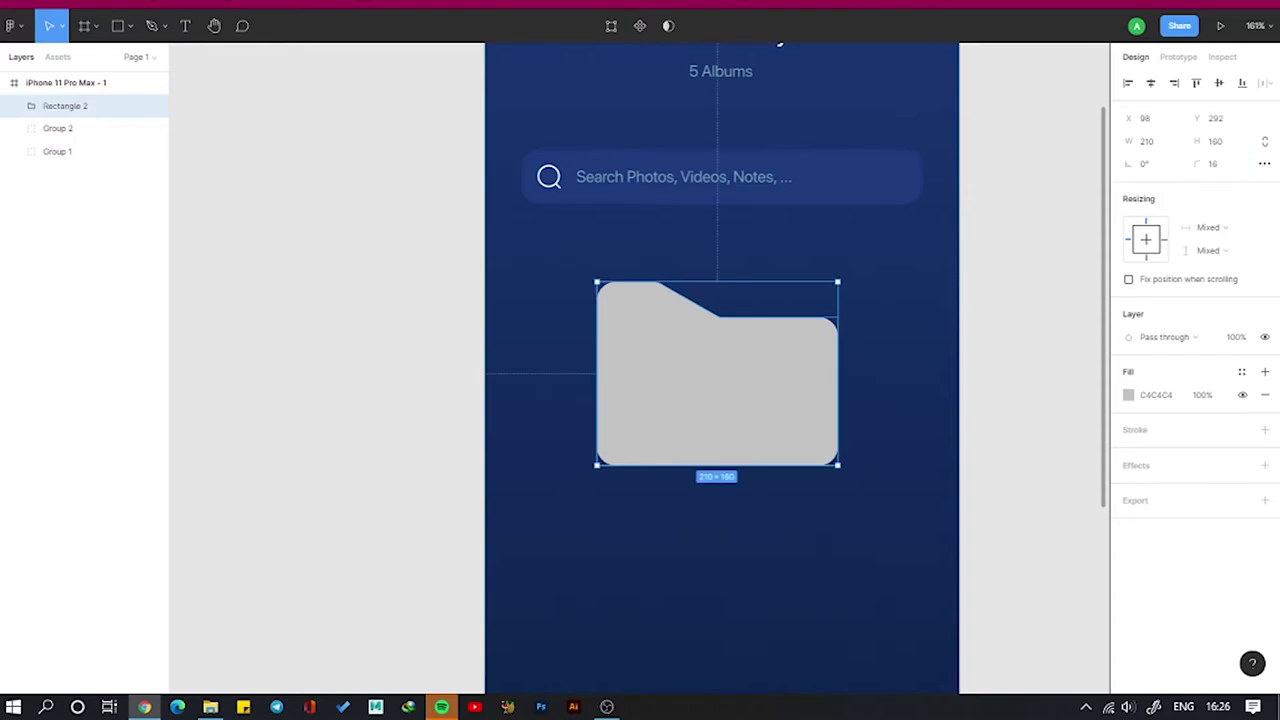
pyautogui.click(1264, 164)
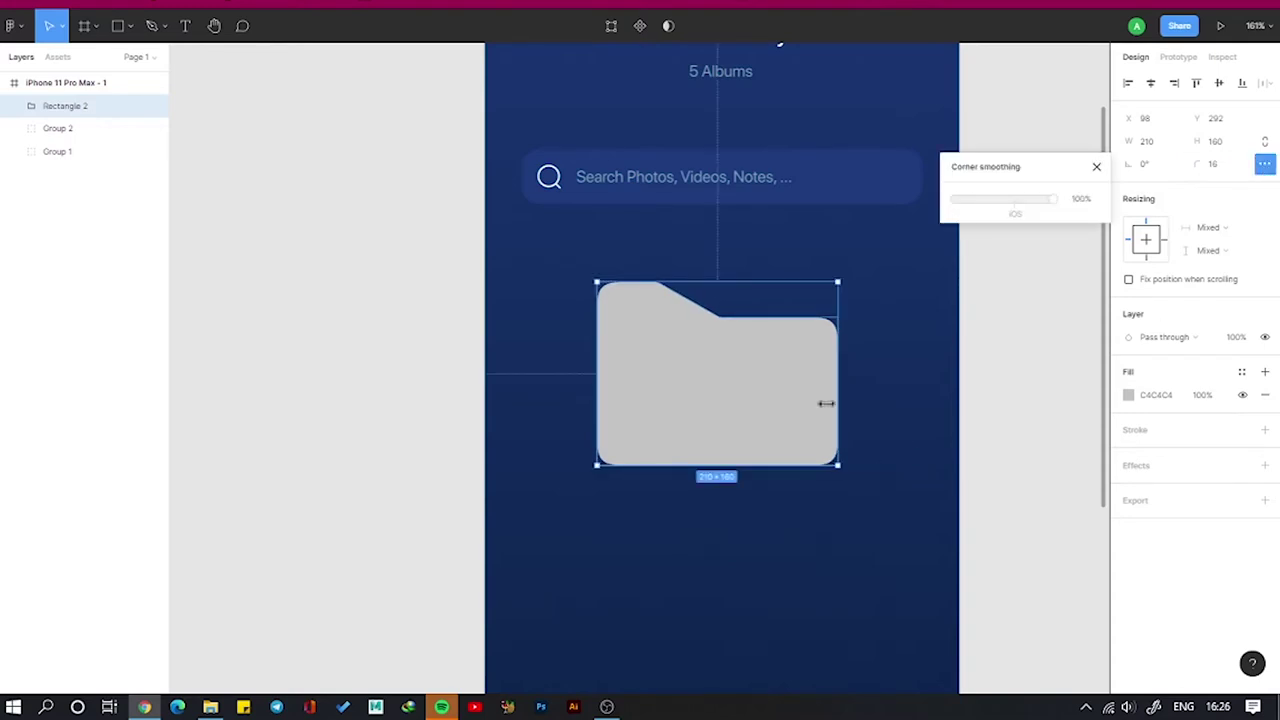
pyautogui.scroll(5, 691, 309)
pyautogui.doubleClick(479, 183)
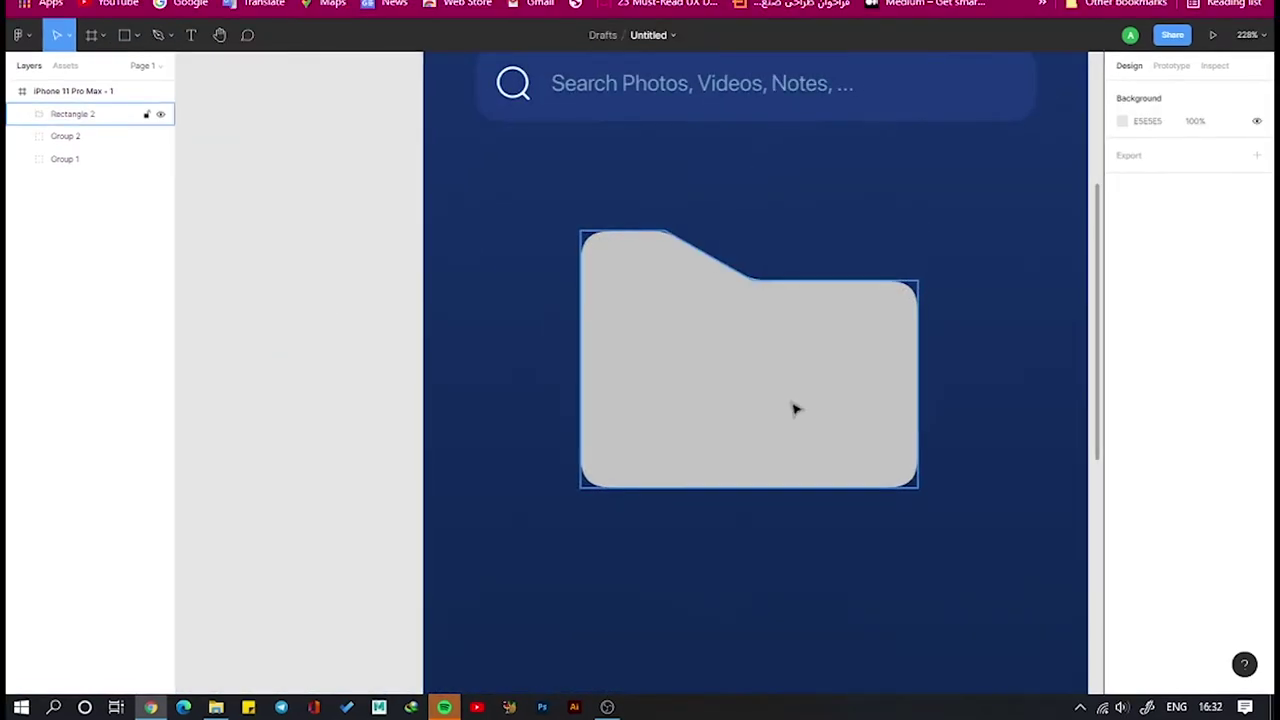
# Fill the folder with a vertical linear gradient from 3C85C5 to 004690
pyautogui.click(795, 408)
pyautogui.click(1122, 399)
pyautogui.write('3C85C8')
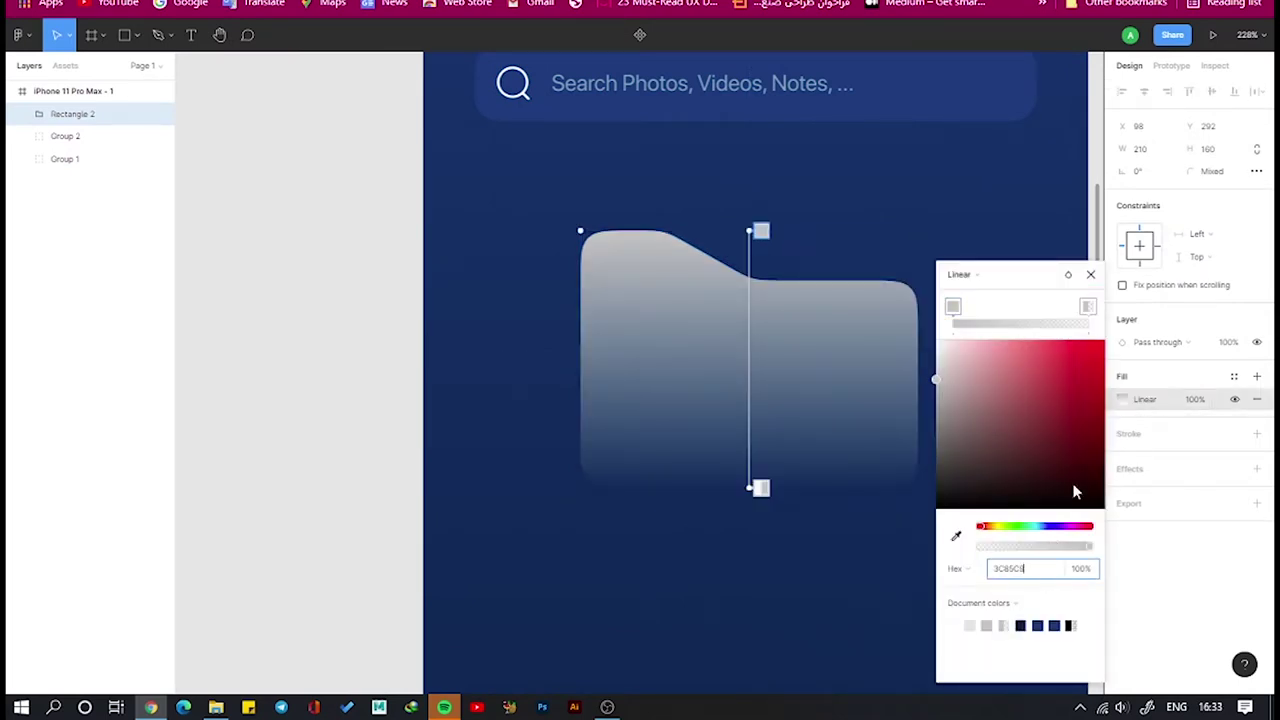
pyautogui.press('Return')
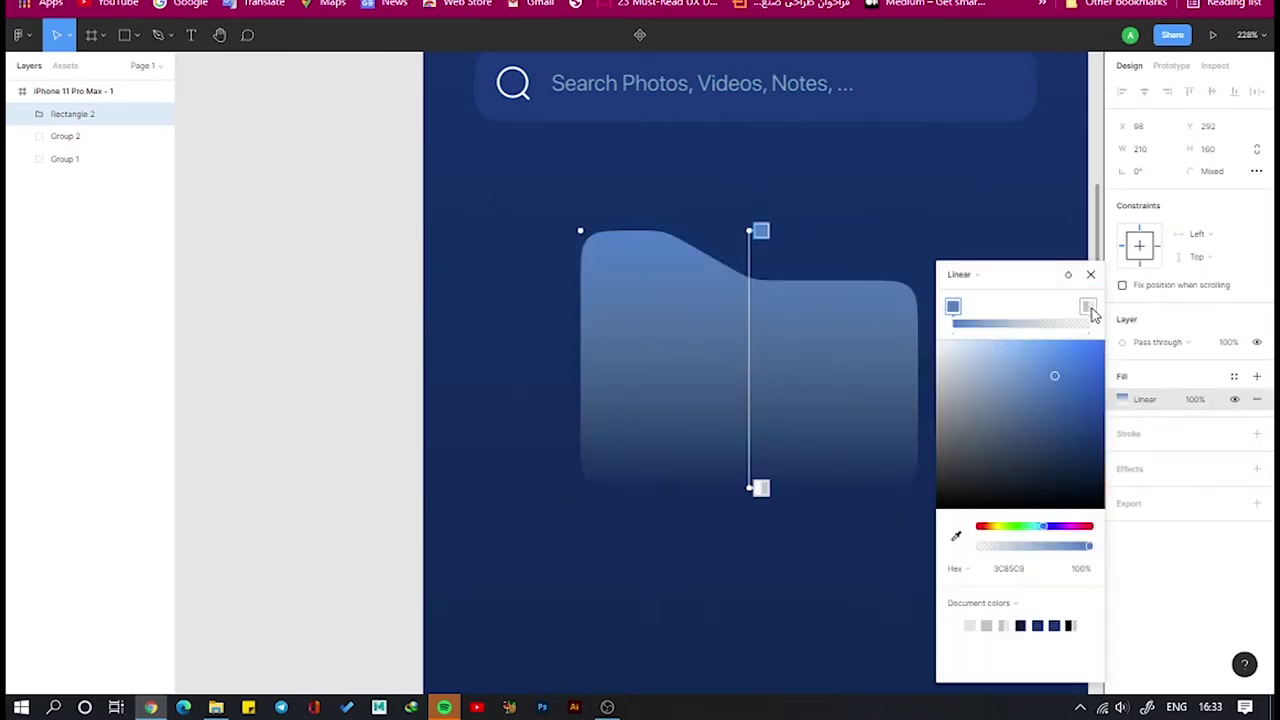
pyautogui.click(1045, 570)
pyautogui.write('690')
pyautogui.press('Return')
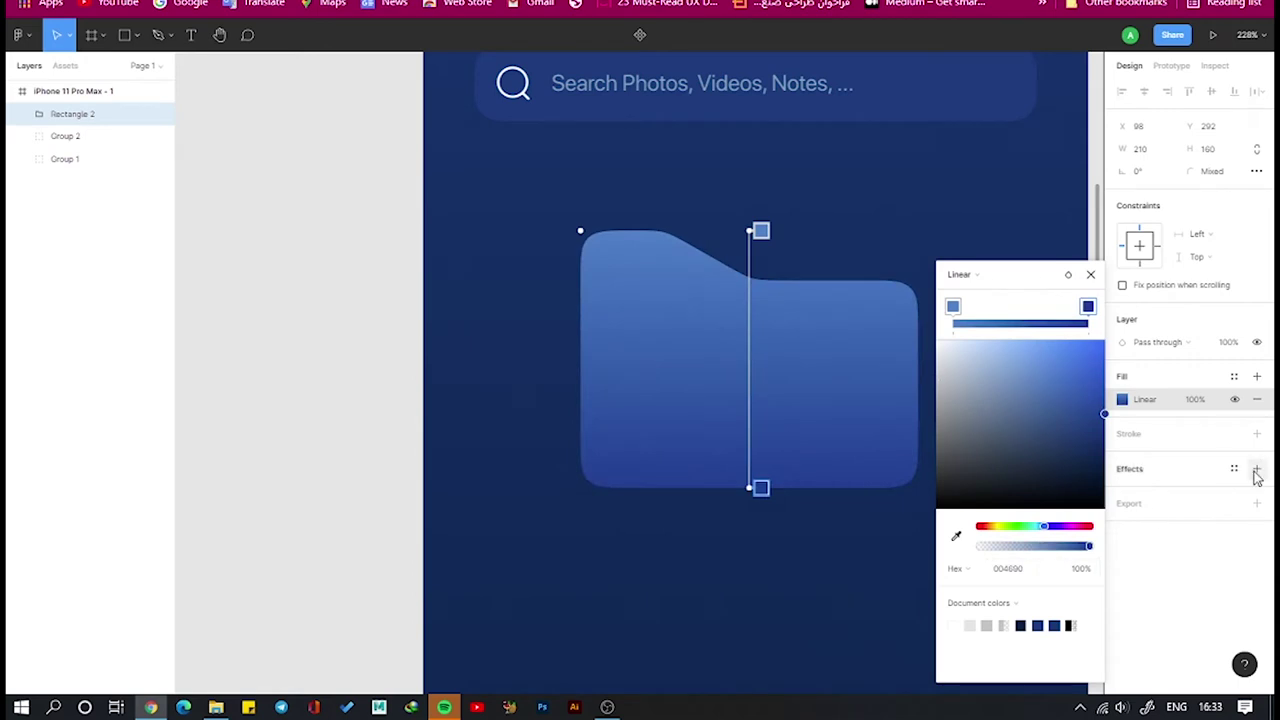
pyautogui.click(1257, 472)
# Add a soft drop shadow to the folder
pyautogui.click(1122, 491)
pyautogui.click(1030, 571)
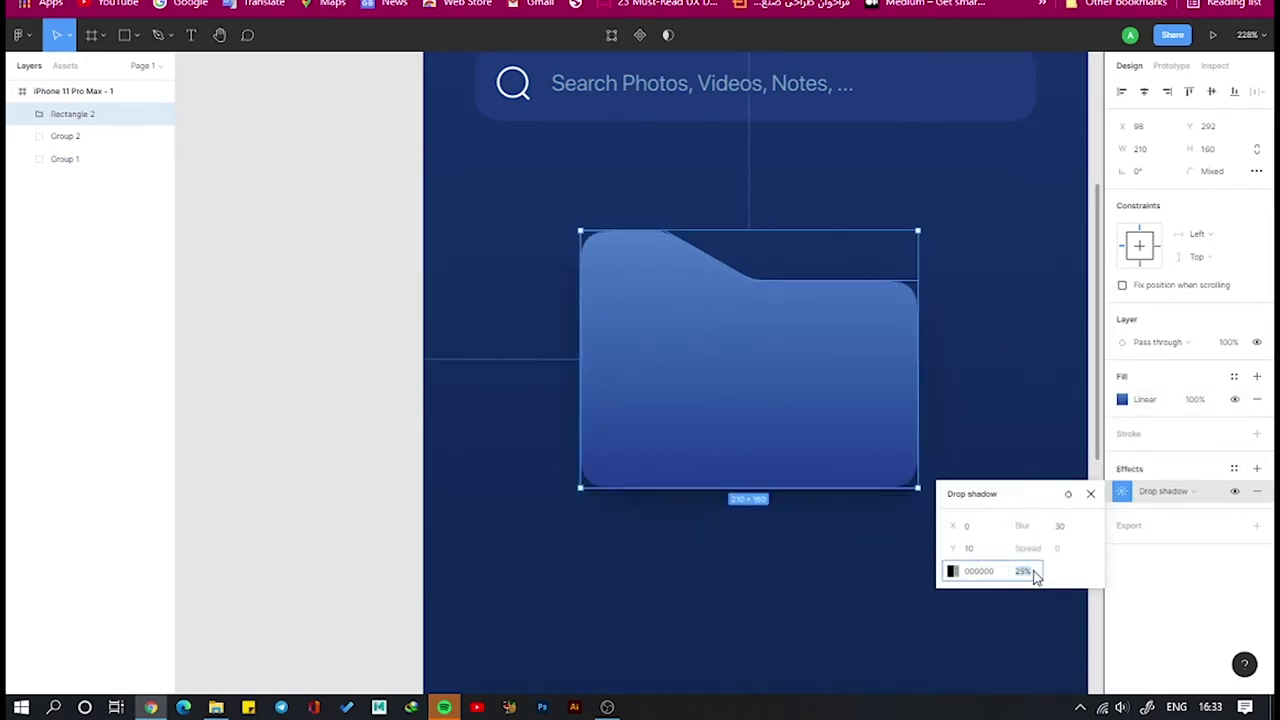
pyautogui.press('Escape')
pyautogui.press('Escape')
pyautogui.scroll(-5, 800, 400)
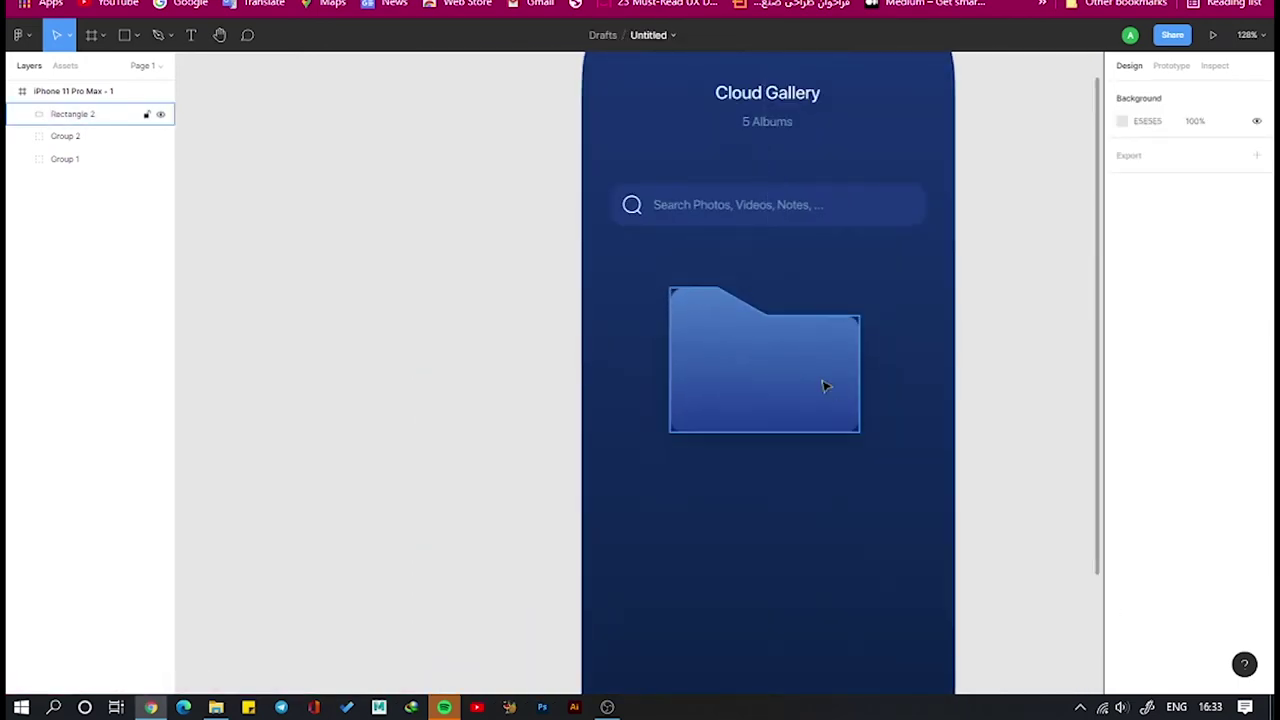
# Add two inner shadows to the folder: a white one with blur 20, plus a black one
pyautogui.click(825, 386)
pyautogui.click(1257, 468)
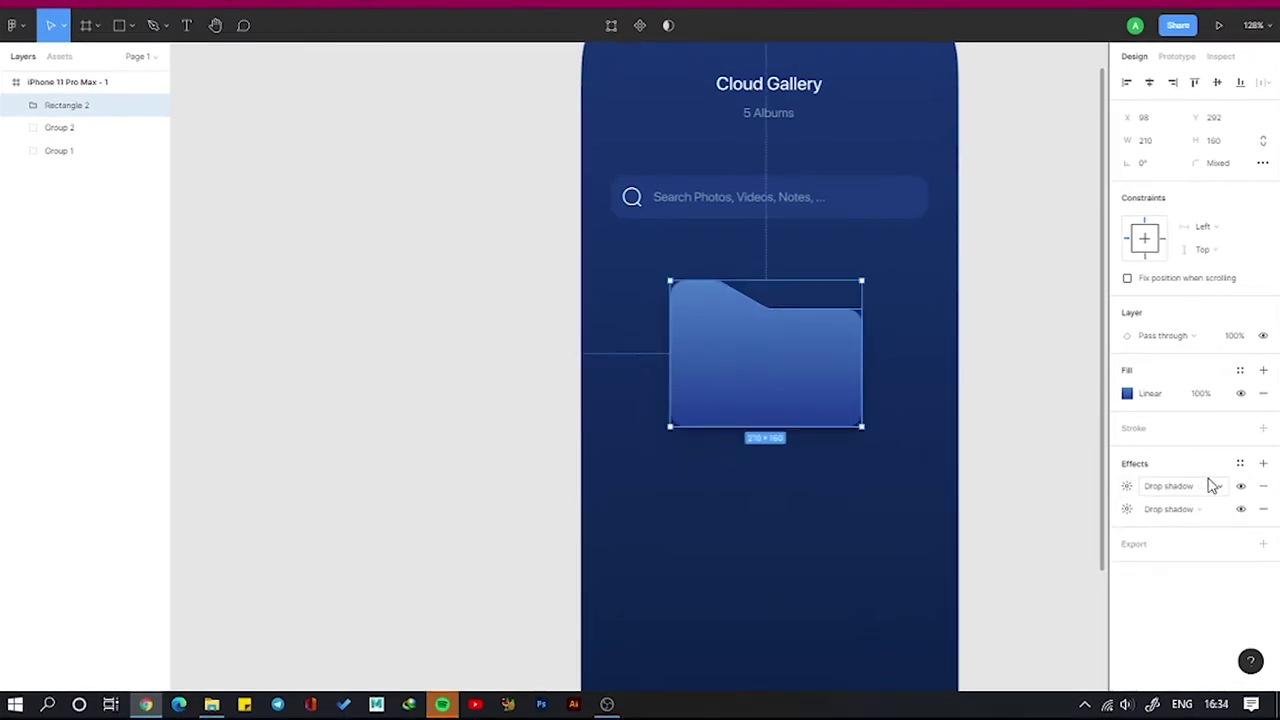
pyautogui.click(1190, 491)
pyautogui.click(1220, 469)
pyautogui.click(1122, 491)
pyautogui.click(956, 566)
pyautogui.write('ffffff')
pyautogui.press('Return')
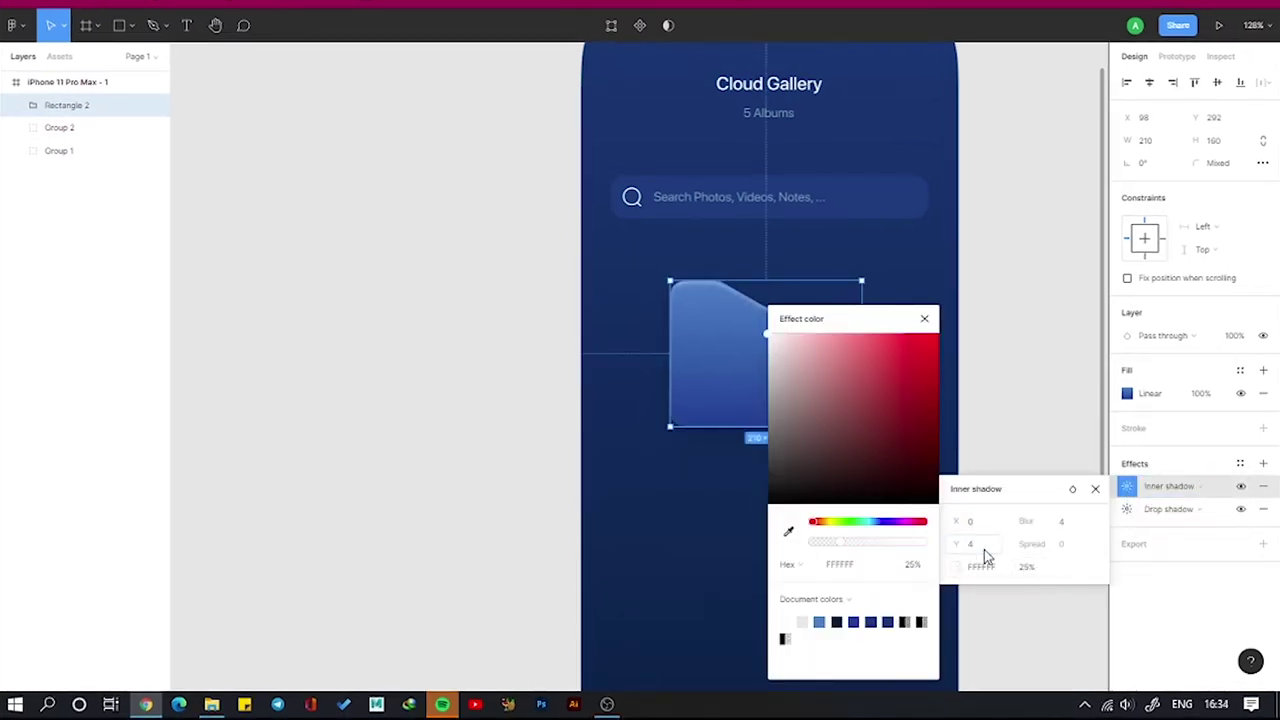
pyautogui.click(1040, 521)
pyautogui.write('20')
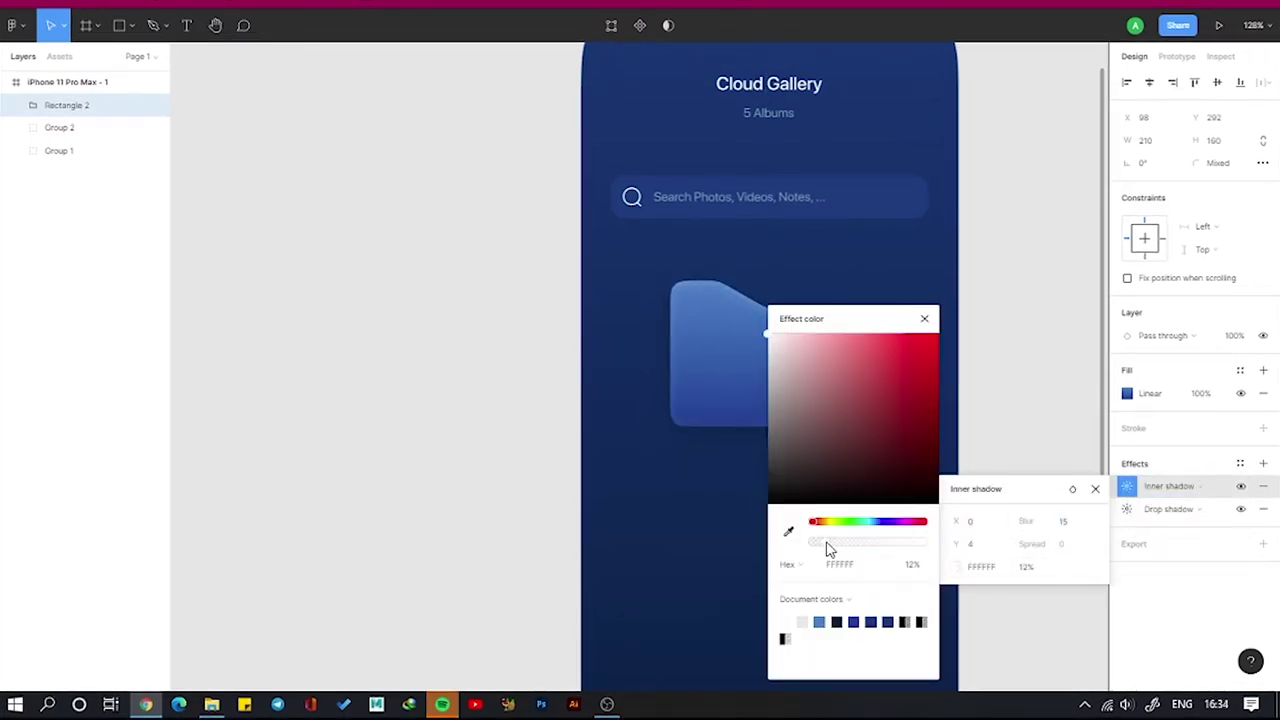
pyautogui.click(1263, 463)
pyautogui.click(1128, 487)
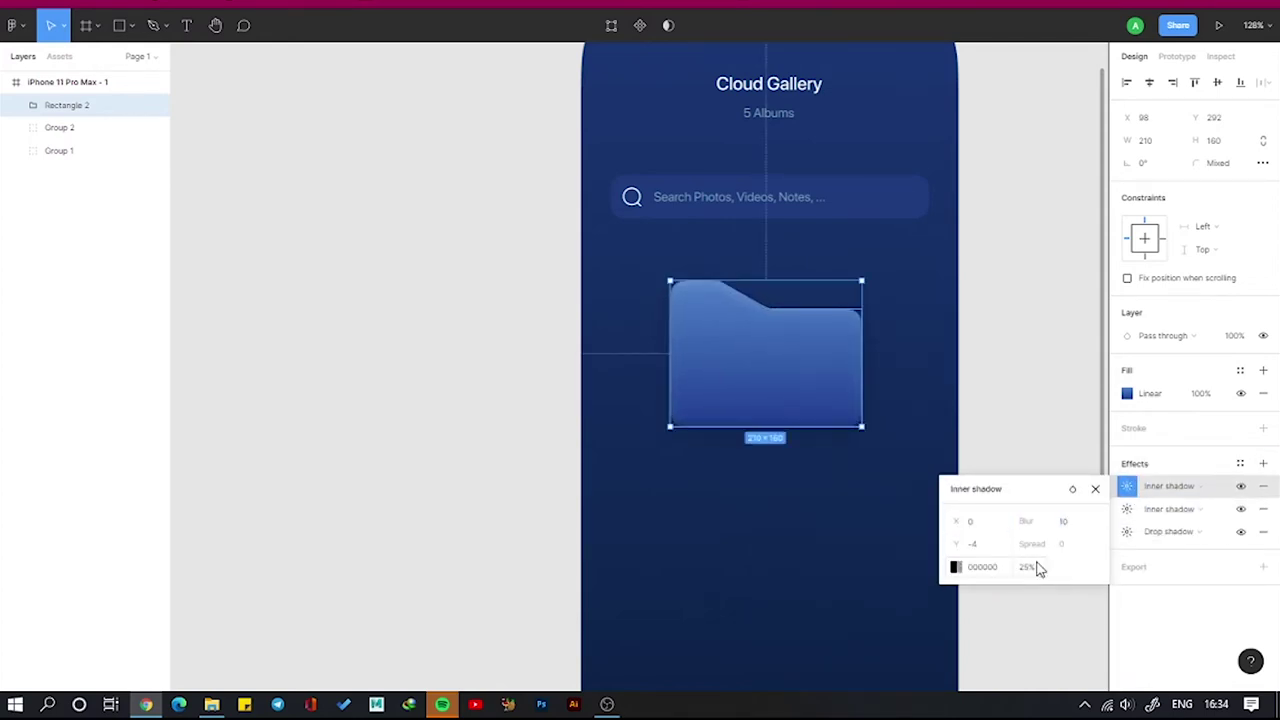
pyautogui.click(632, 563)
# Add a white Medium 16 'Architect' label at the folder's top left
pyautogui.press('t')
pyautogui.moveTo(674, 488); pyautogui.dragTo(863, 549)
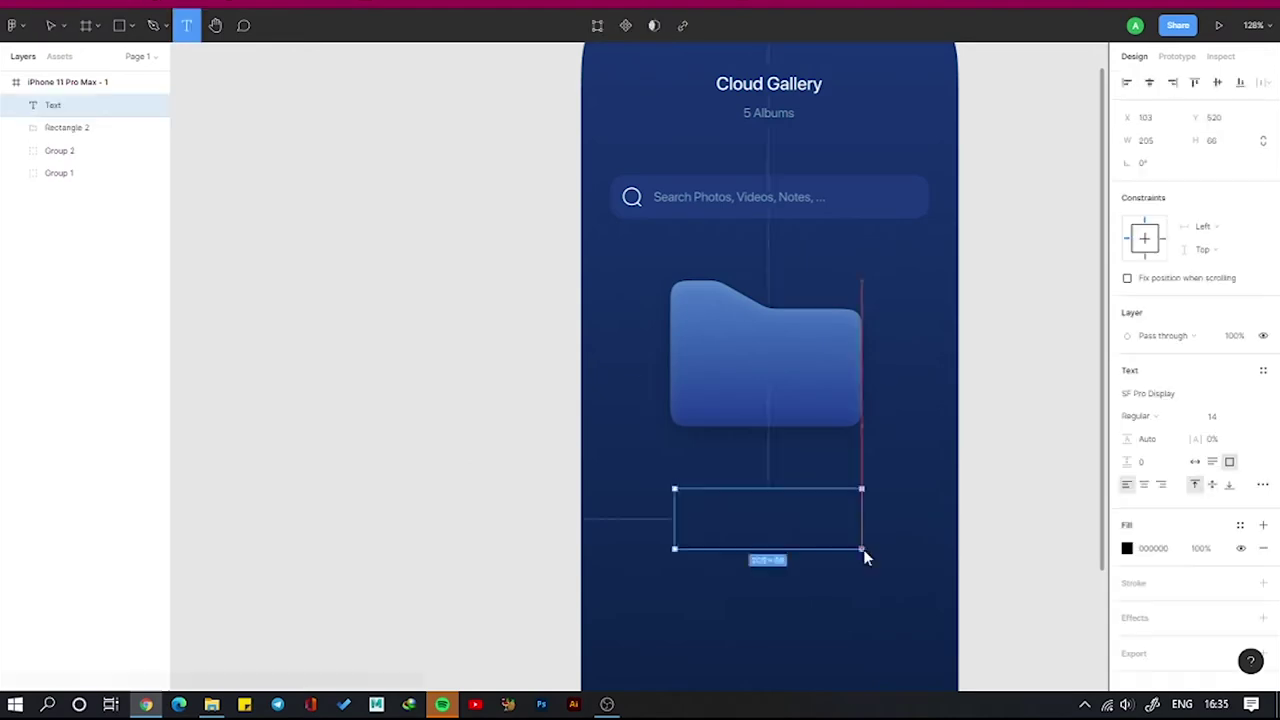
pyautogui.write('Architect')
pyautogui.click(1194, 461)
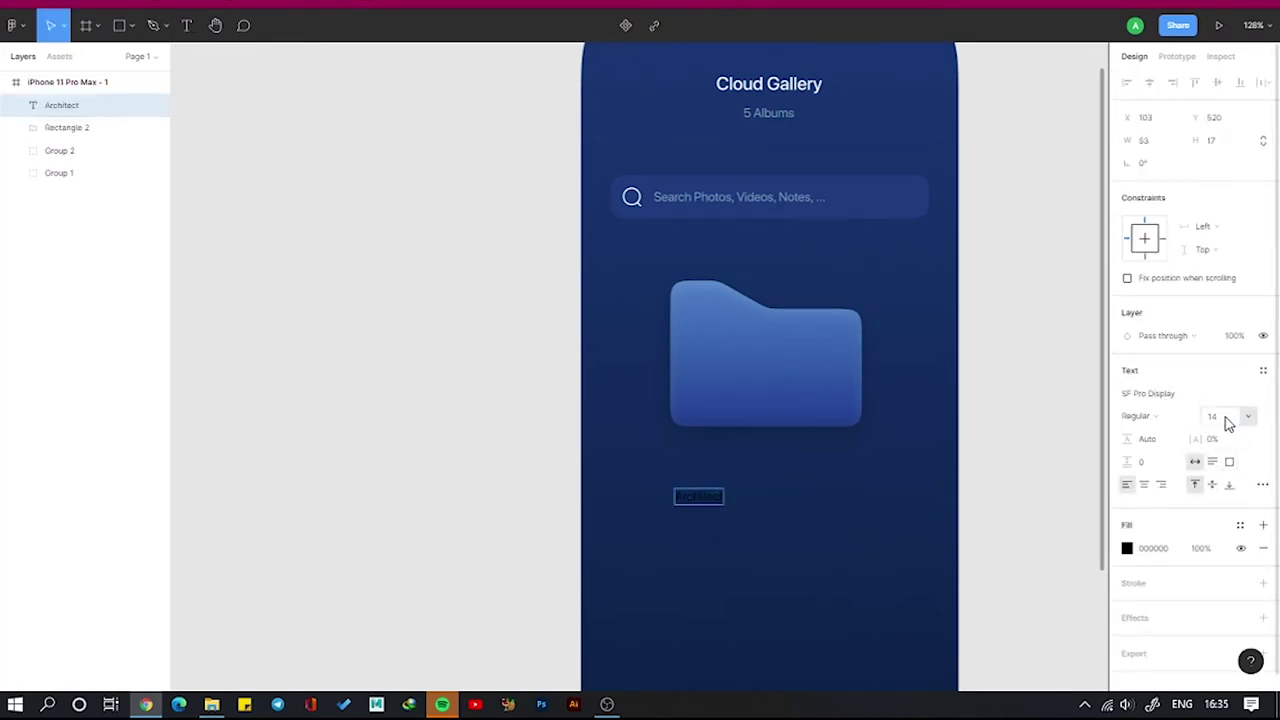
pyautogui.click(1137, 415)
pyautogui.click(1150, 440)
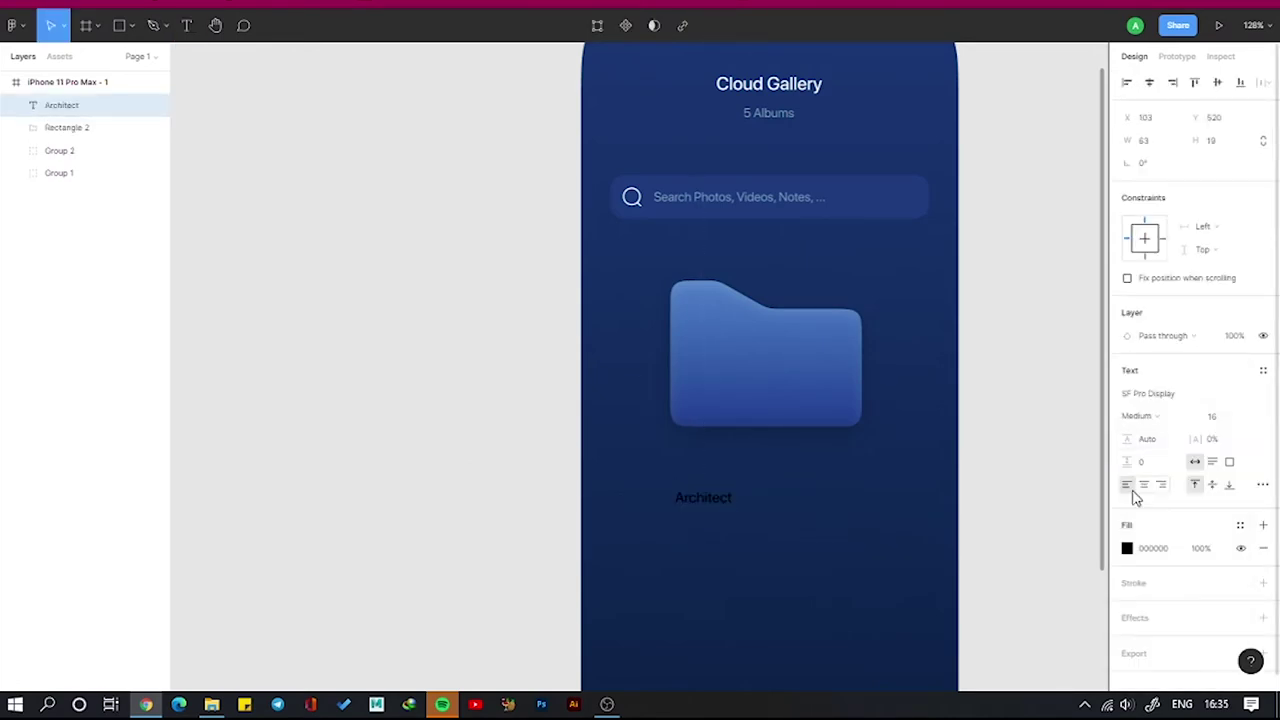
pyautogui.click(1127, 548)
pyautogui.click(946, 317)
pyautogui.press('Escape')
pyautogui.moveTo(703, 497); pyautogui.dragTo(711, 330)
# Draw a small rectangle on the folder, then delete it
pyautogui.press('r')
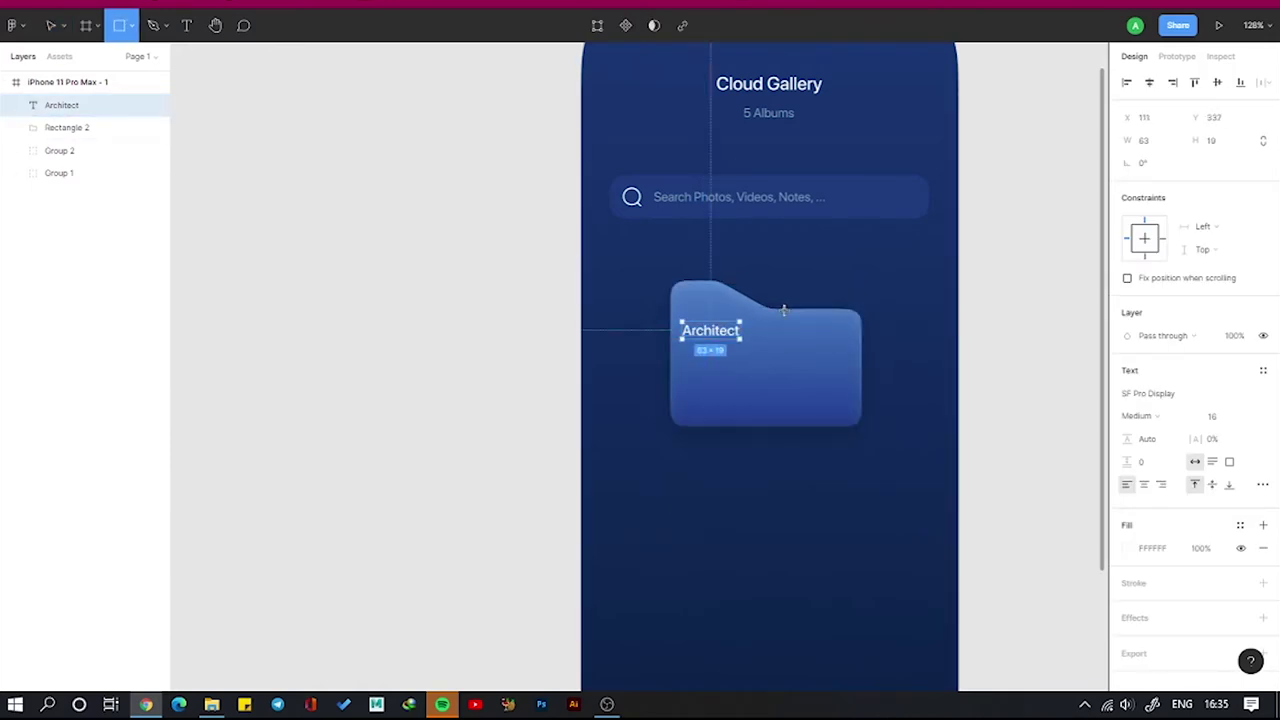
pyautogui.moveTo(786, 310)
pyautogui.mouseDown()
pyautogui.moveTo(826, 358)
pyautogui.moveTo(803, 338)
pyautogui.mouseUp()
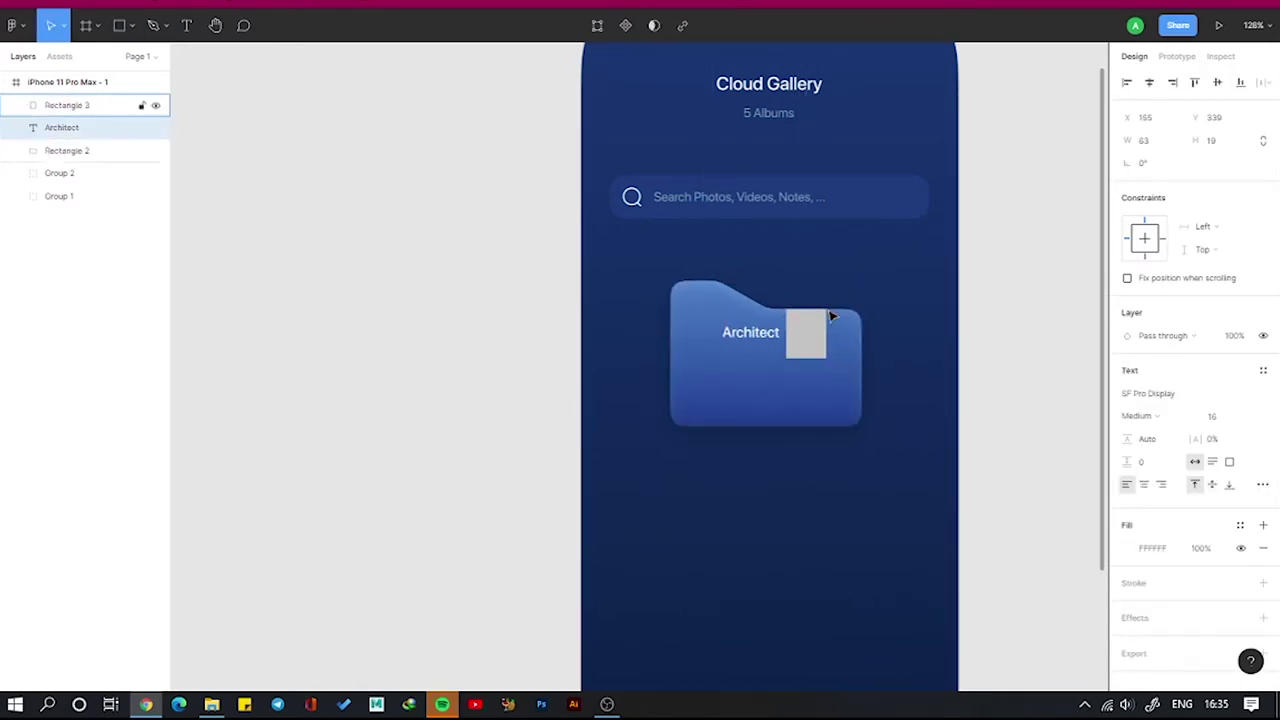
pyautogui.click(806, 333)
pyautogui.press('Delete')
# Duplicate the label as a 'June 14, 2019' date, Regular 12 at 50% opacity, right of Architect
pyautogui.click(713, 333)
pyautogui.hotkey('ctrl', 'd')
pyautogui.doubleClick(766, 371)
pyautogui.write('June 14, 2019')
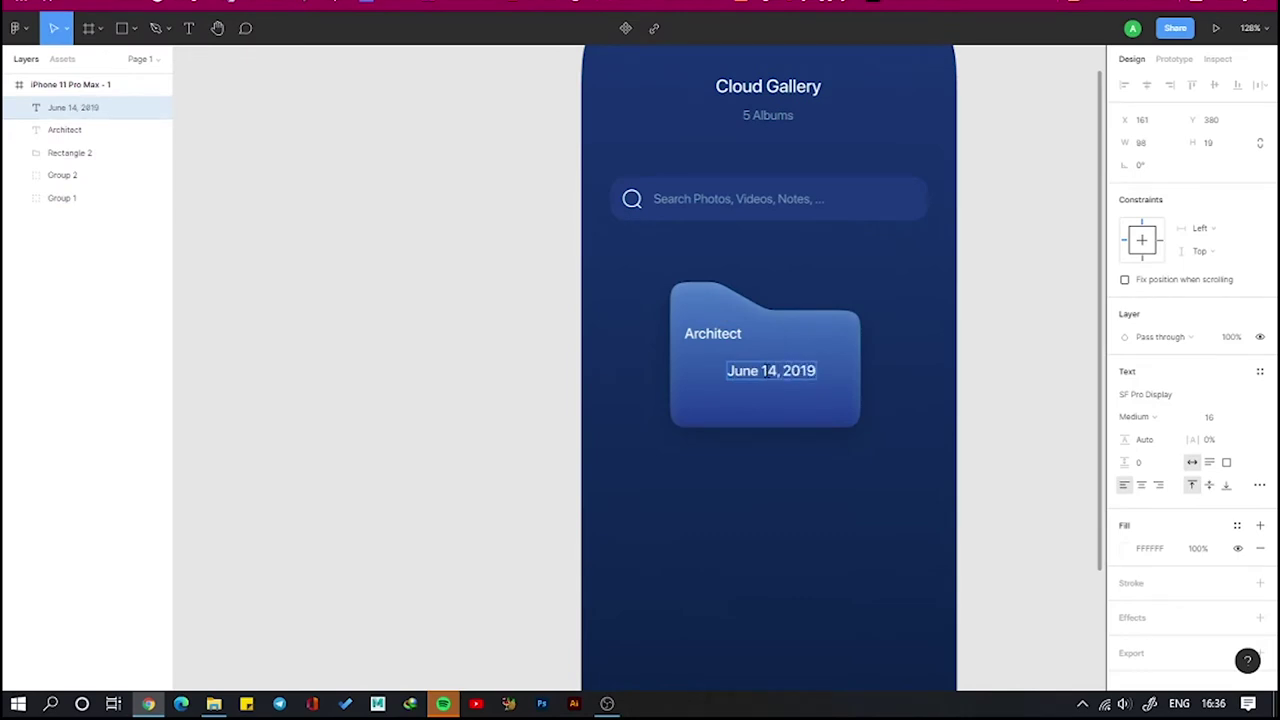
pyautogui.click(1209, 416)
pyautogui.write('12')
pyautogui.press('Return')
pyautogui.click(1135, 416)
pyautogui.click(1186, 400)
pyautogui.click(1246, 340)
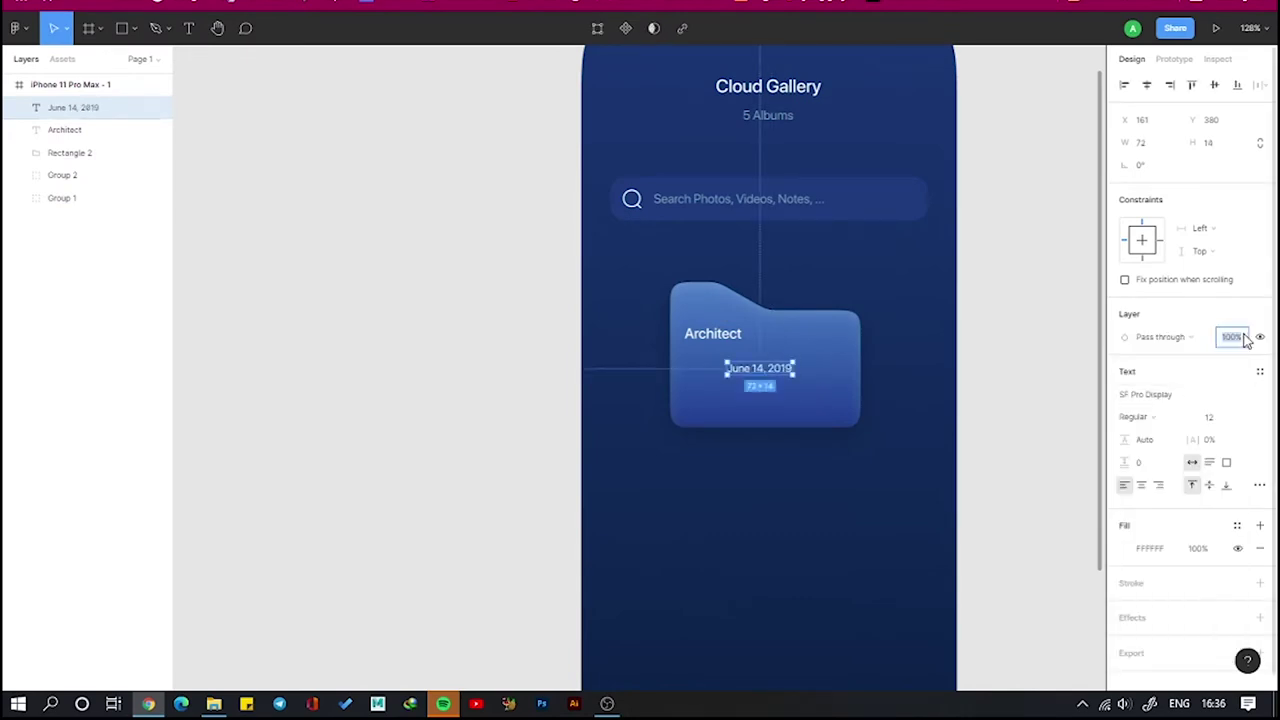
pyautogui.write('50')
pyautogui.moveTo(766, 371); pyautogui.dragTo(820, 337)
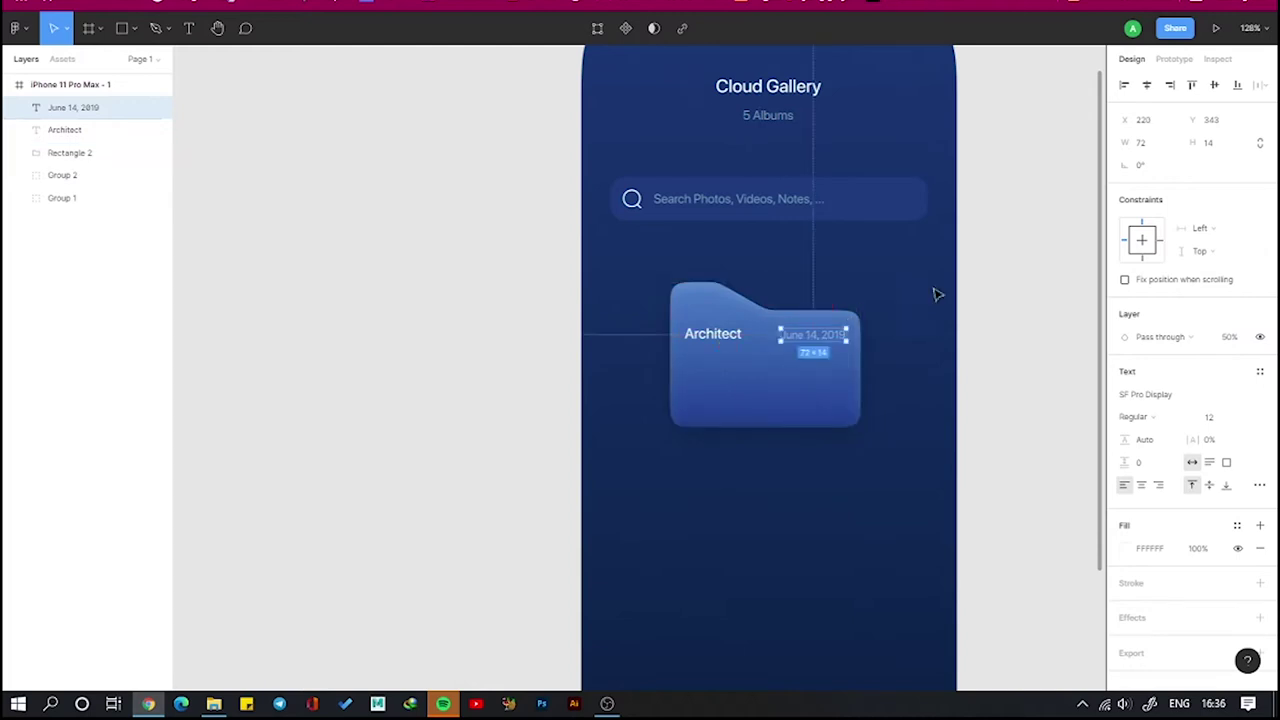
# Draw a 48×48 square with 12 corner radius and fill it with an Unsplash architecture photo
pyautogui.press('Escape')
pyautogui.press('r')
pyautogui.moveTo(672, 468); pyautogui.dragTo(719, 515)
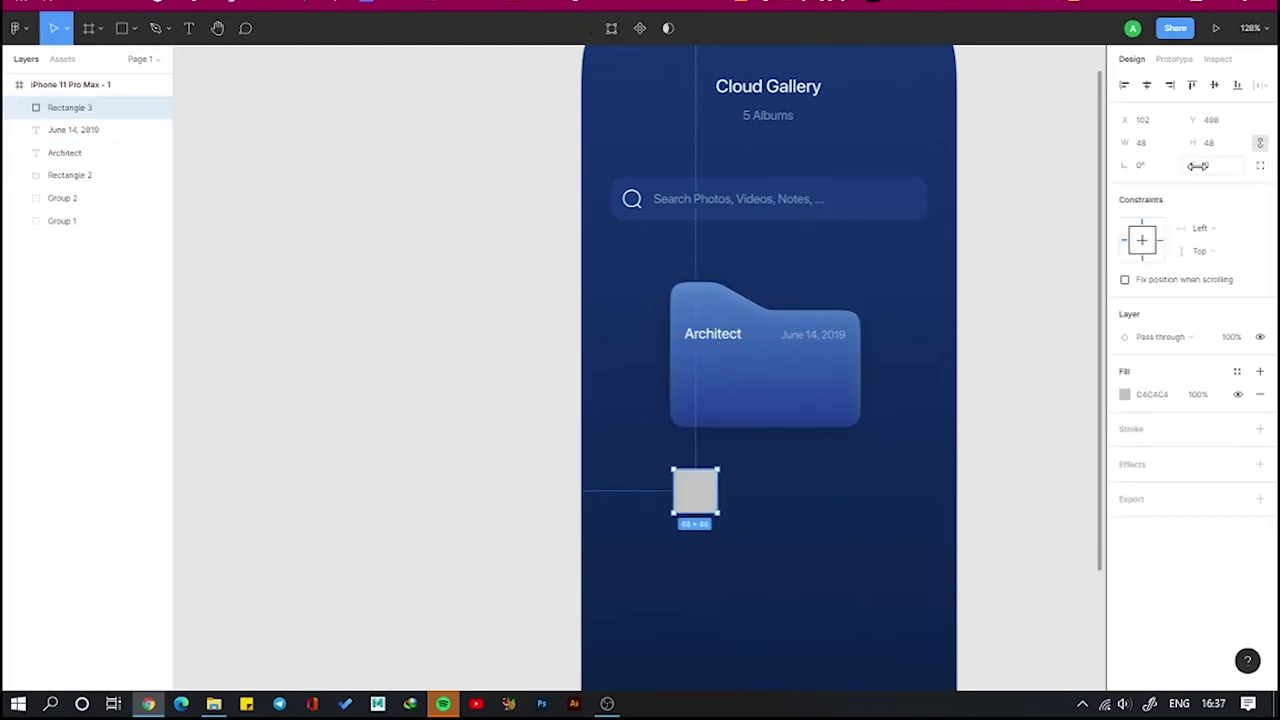
pyautogui.click(1260, 165)
pyautogui.click(1258, 188)
pyautogui.click(1093, 194)
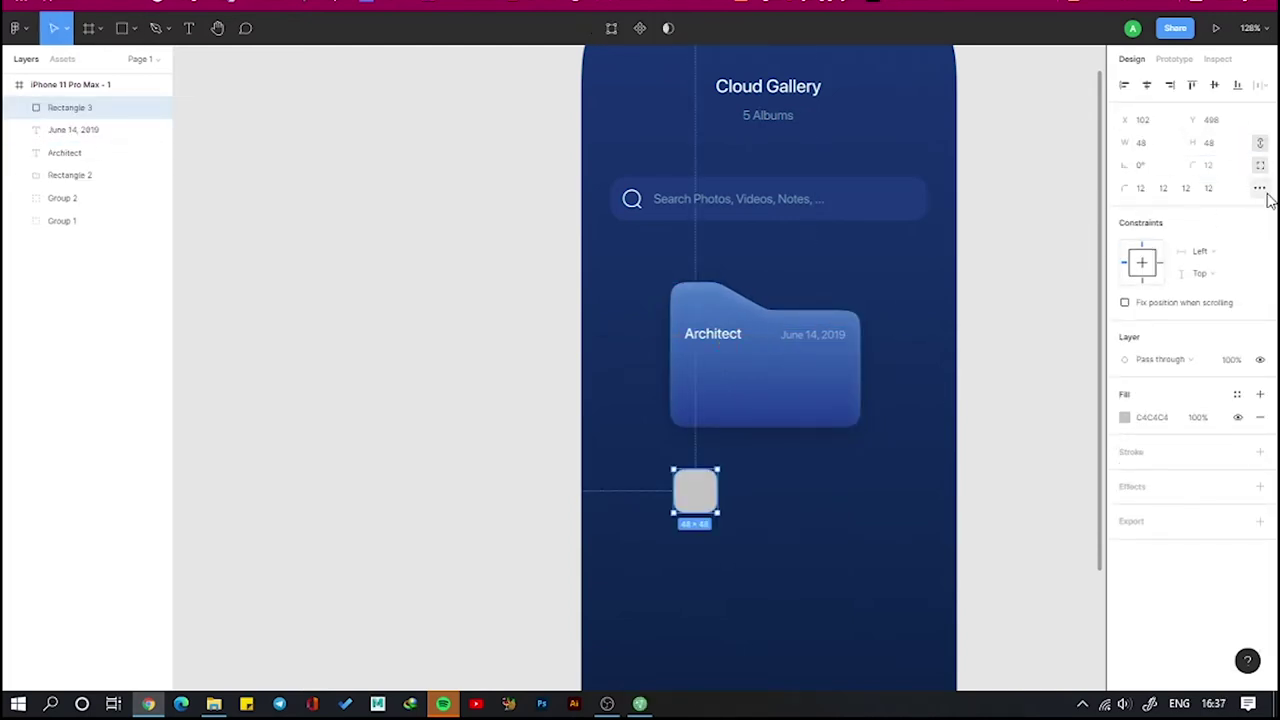
pyautogui.rightClick(695, 495)
pyautogui.click(645, 418)
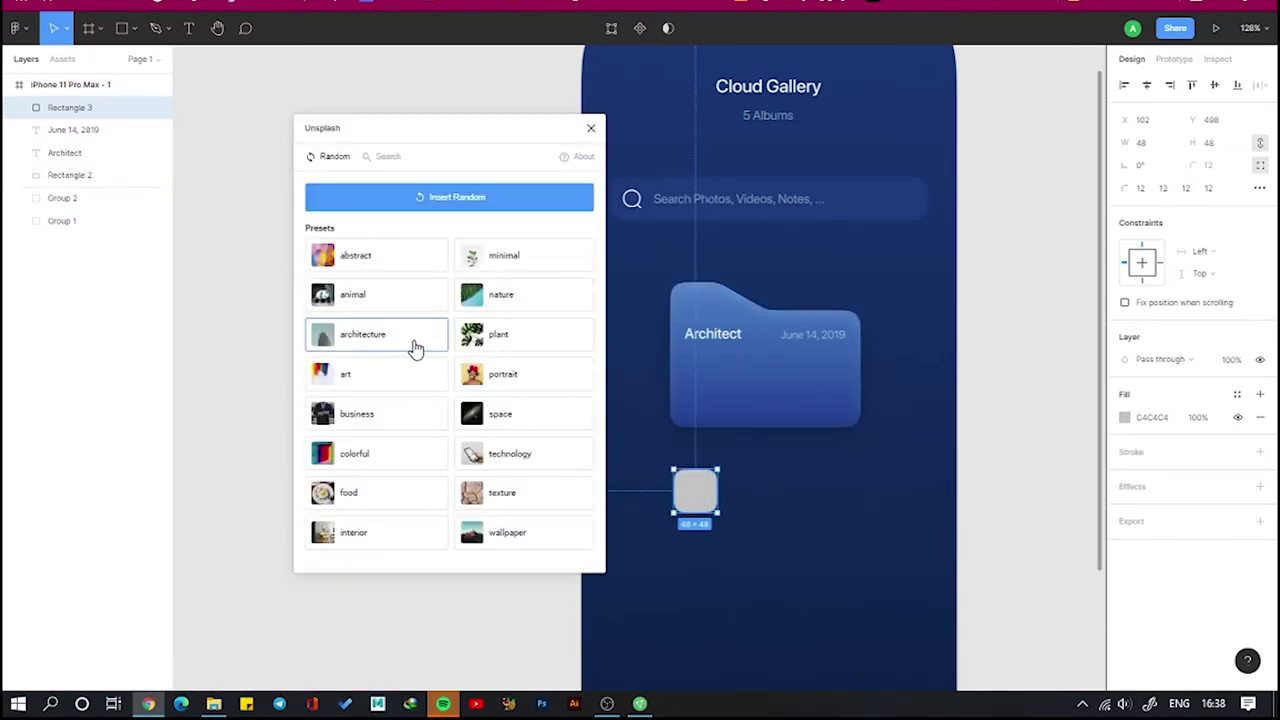
pyautogui.click(402, 334)
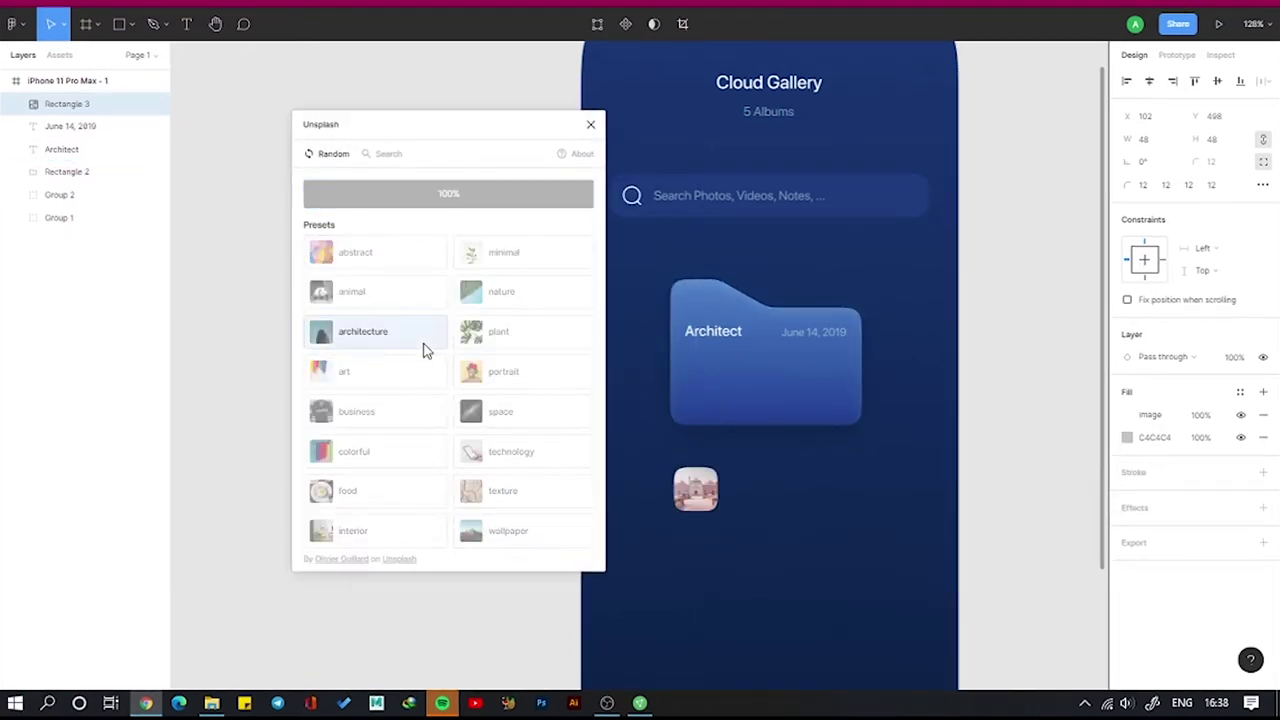
# Make three more copies of the photo square, each with a different architecture photo
pyautogui.moveTo(715, 497); pyautogui.dragTo(706, 497)
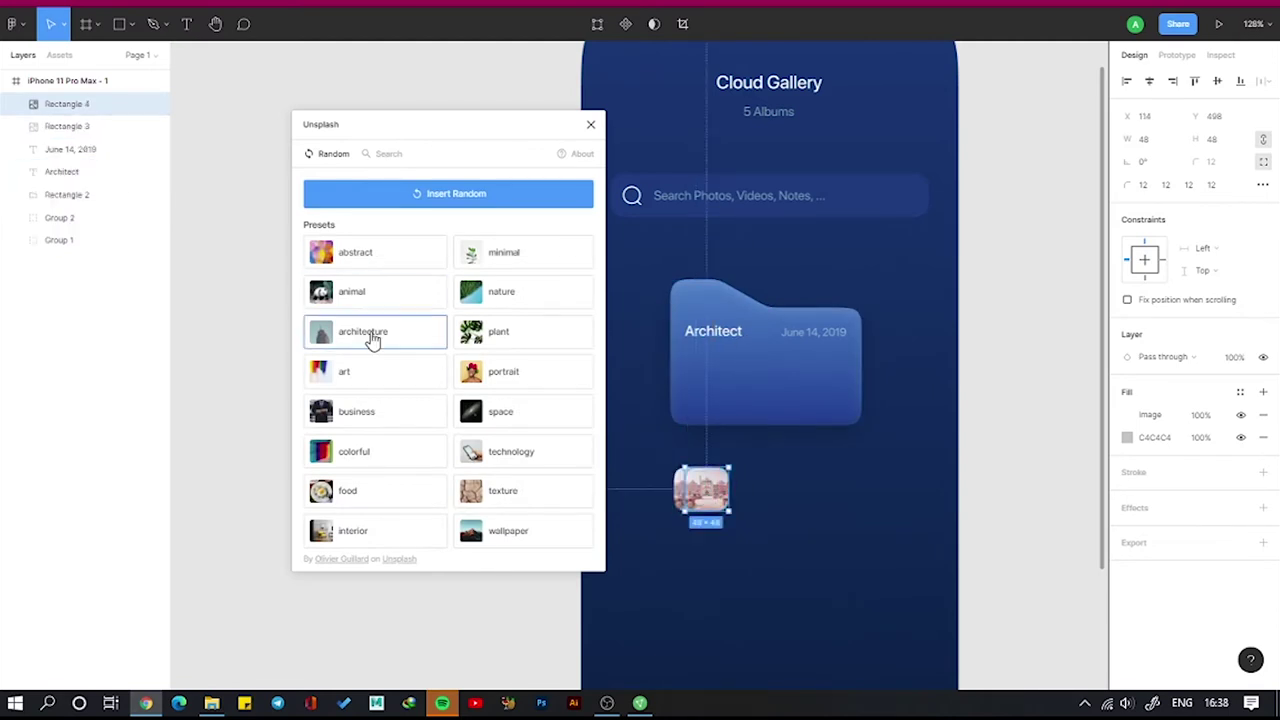
pyautogui.click(371, 337)
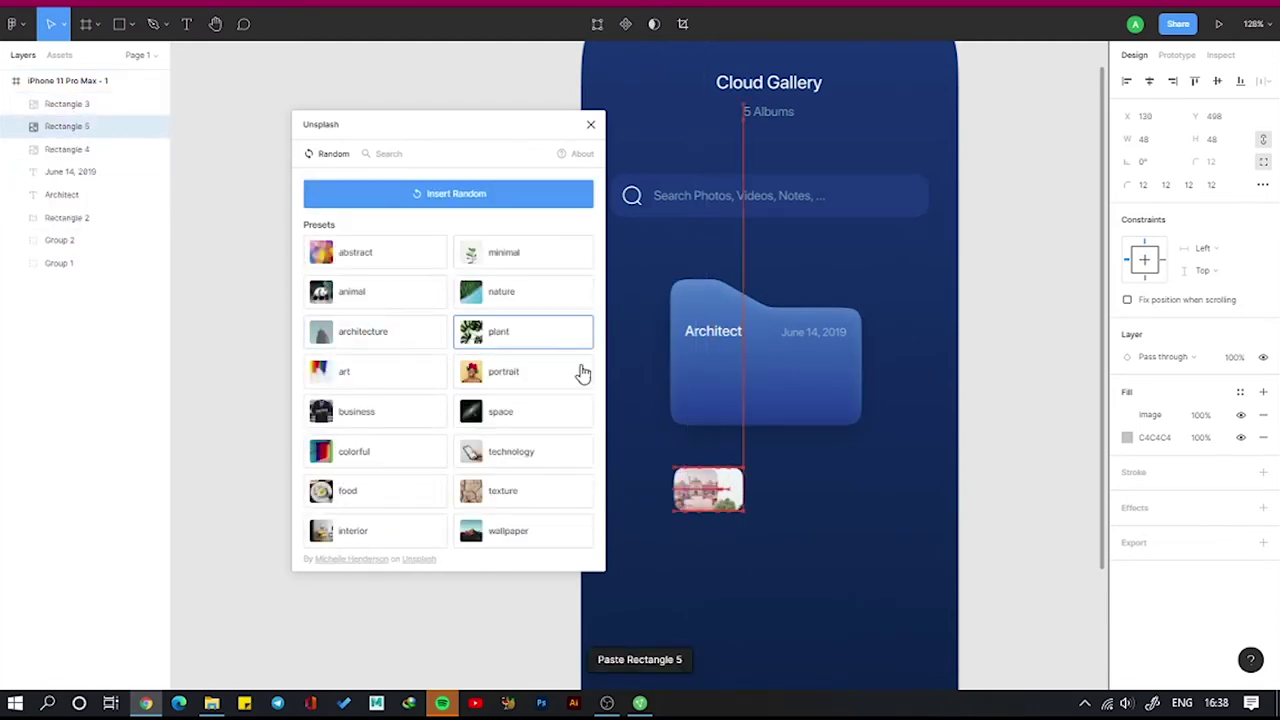
pyautogui.moveTo(704, 505)
pyautogui.mouseDown()
pyautogui.moveTo(722, 505)
pyautogui.moveTo(719, 480)
pyautogui.mouseUp()
pyautogui.click(366, 331)
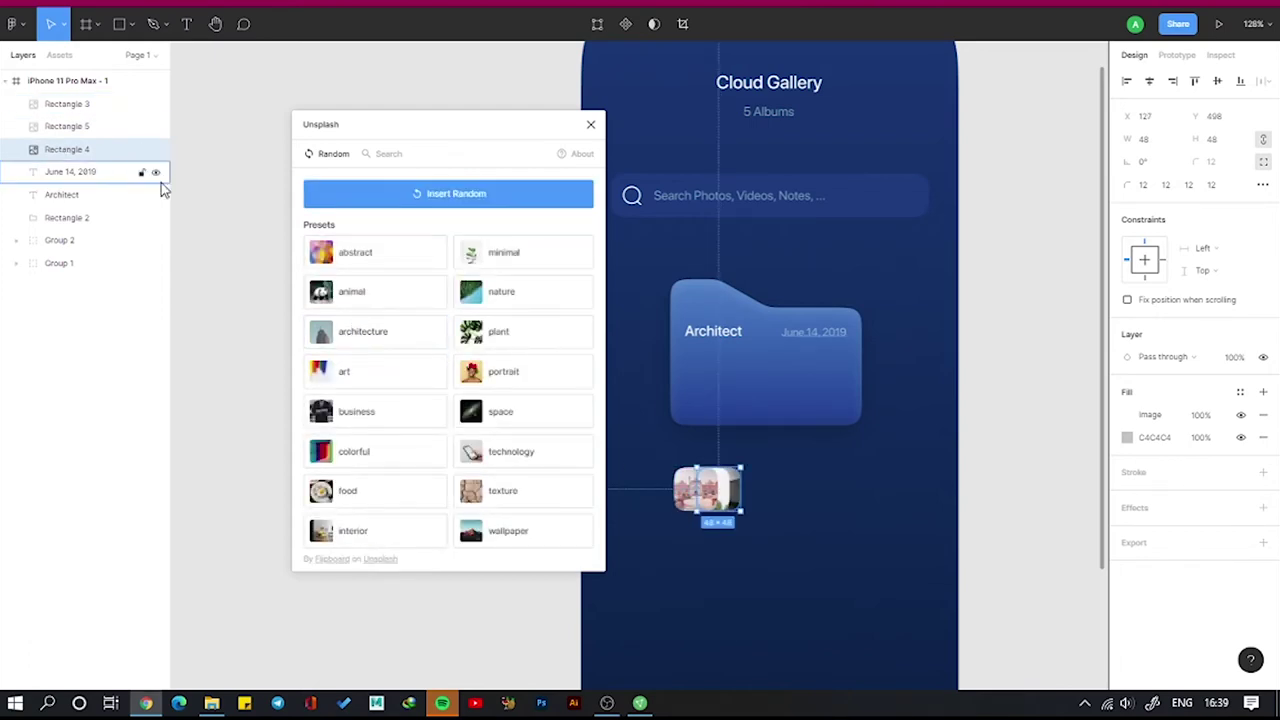
pyautogui.hotkey('ctrl', 'd')
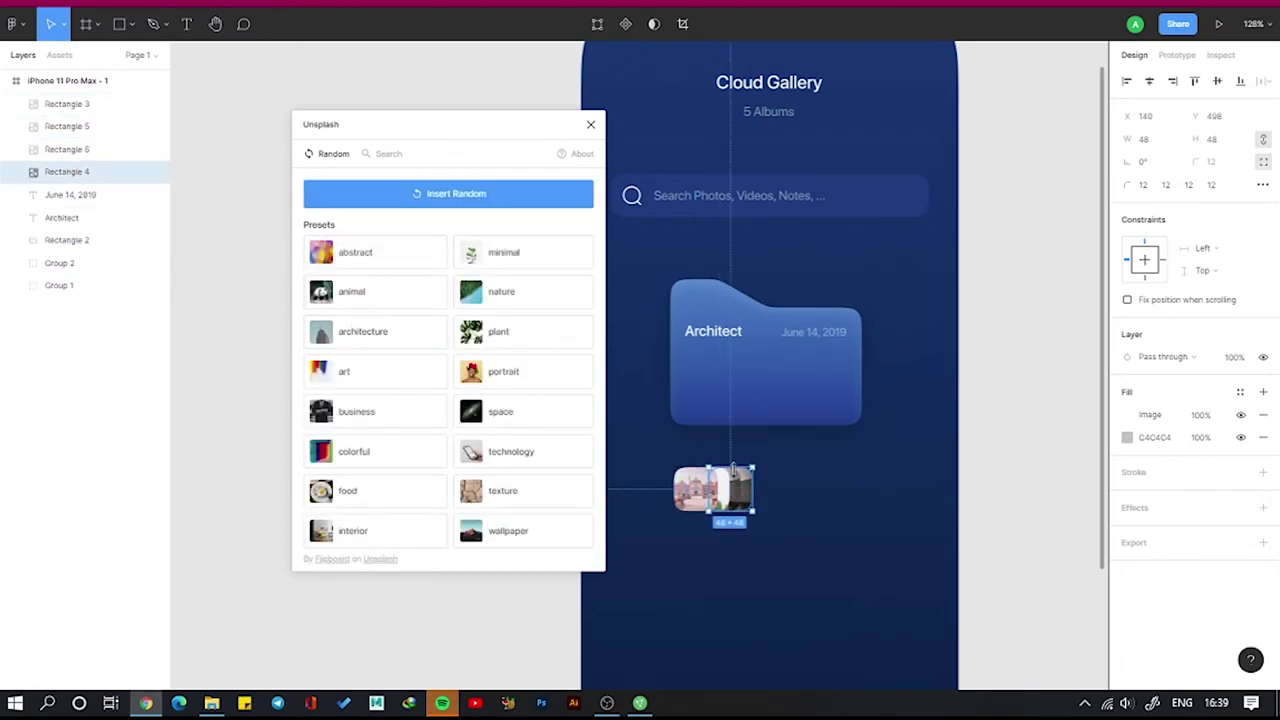
pyautogui.click(418, 340)
pyautogui.click(369, 333)
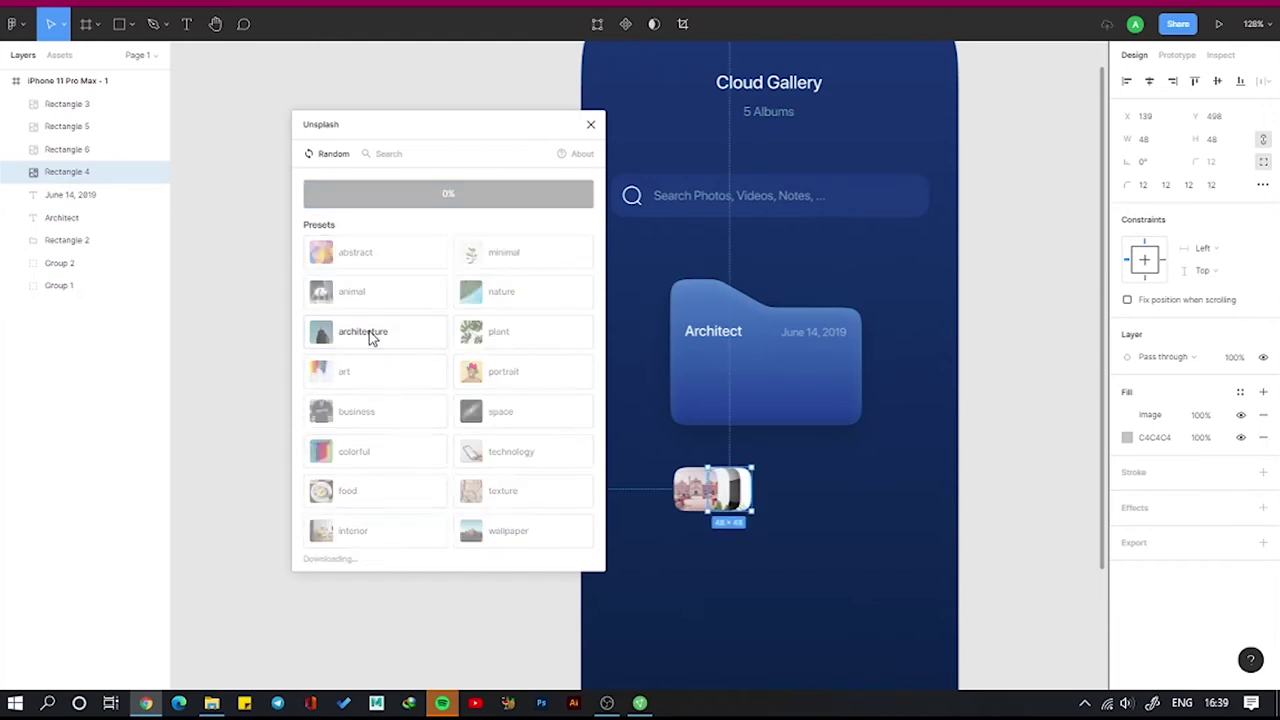
pyautogui.click(590, 124)
# Group the photo squares and move the stack onto the folder card
pyautogui.keyDown('shift'); pyautogui.click(66, 103); pyautogui.keyUp('shift')
pyautogui.hotkey('ctrl', 'g')
pyautogui.moveTo(713, 490); pyautogui.dragTo(723, 390)
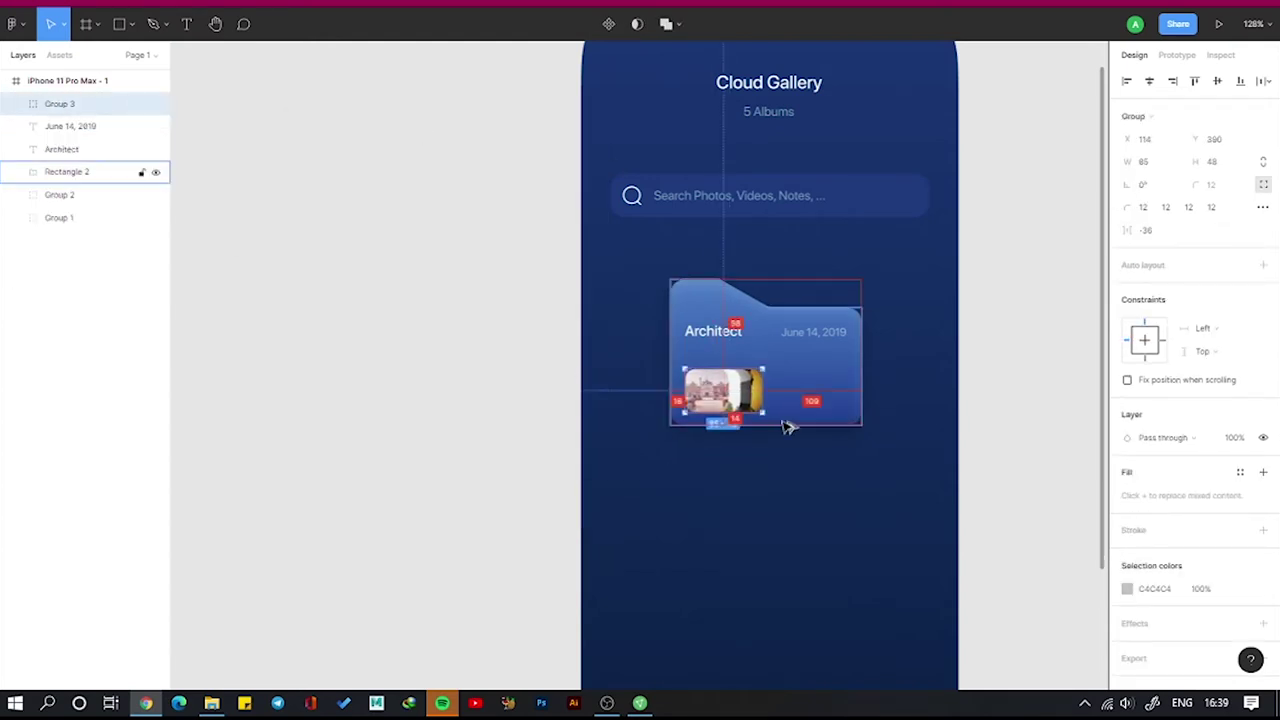
pyautogui.press('Up')
pyautogui.press('Up')
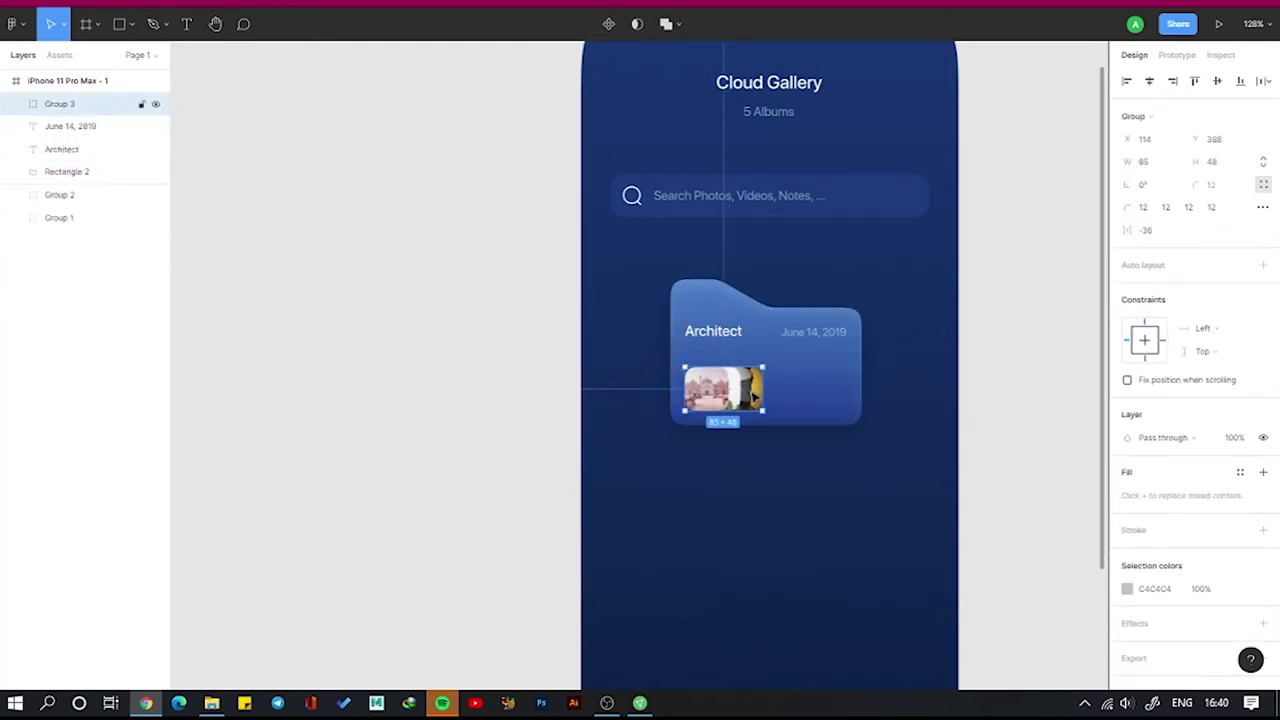
# Duplicate the June 14, 2019 text beside the image stack and change it to '+32 Photos'
pyautogui.click(795, 390)
pyautogui.click(845, 333)
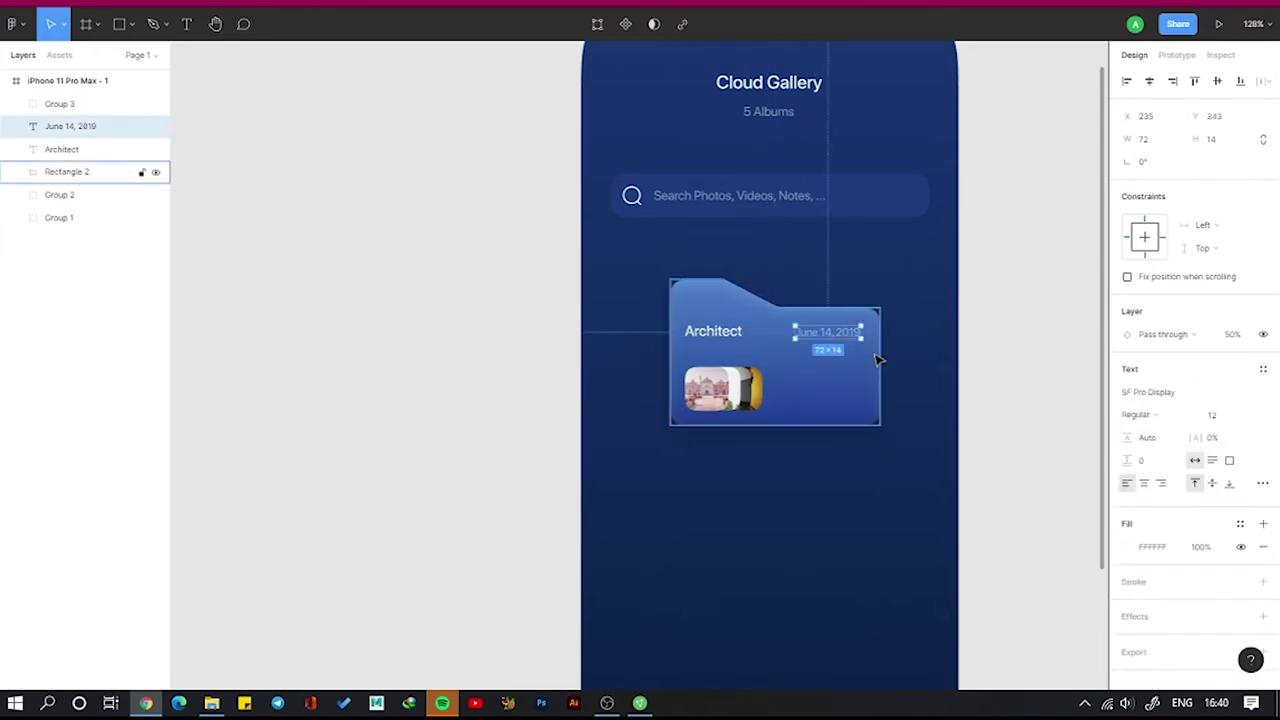
pyautogui.moveTo(824, 340)
pyautogui.mouseDown()
pyautogui.moveTo(810, 397)
pyautogui.moveTo(797, 397)
pyautogui.mouseUp()
pyautogui.doubleClick(805, 389)
pyautogui.write('+32 Photos')
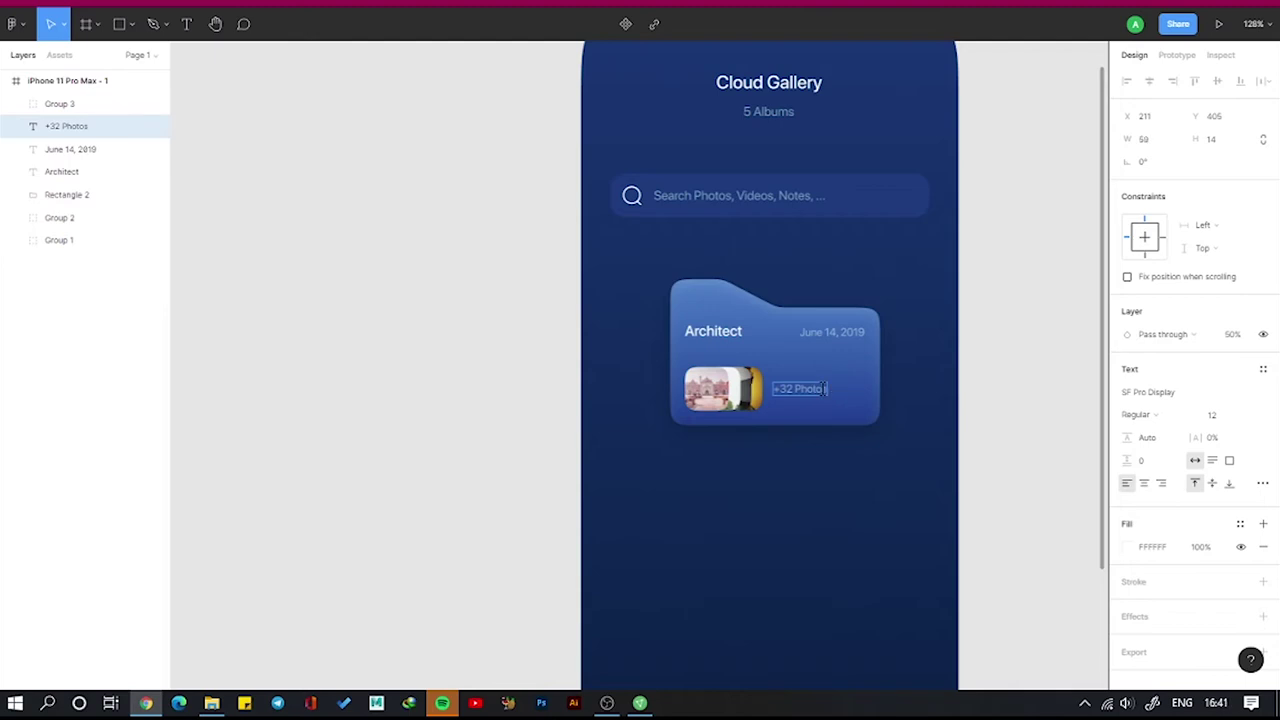
pyautogui.press('Escape')
# Group all Architect card layers and nudge the card up just below the search bar
pyautogui.click(59, 103)
pyautogui.keyDown('shift'); pyautogui.click(66, 194); pyautogui.keyUp('shift')
pyautogui.hotkey('ctrl', 'g')
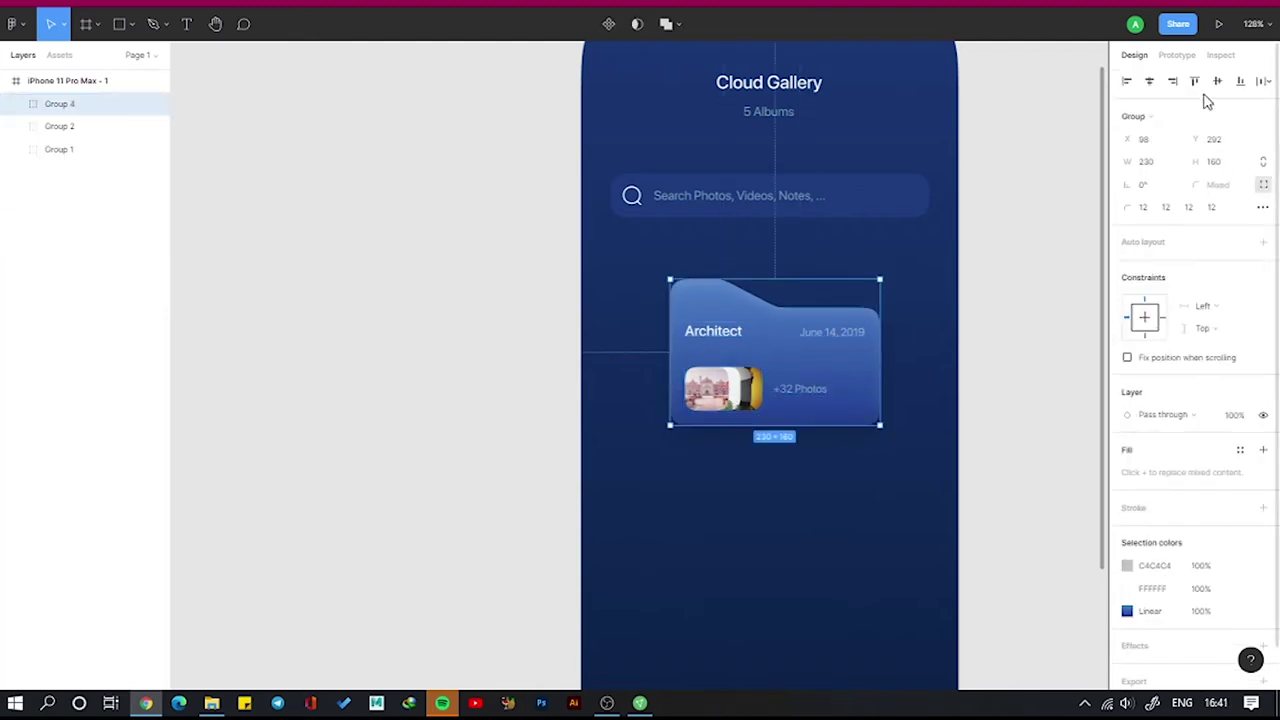
pyautogui.hotkey('shift', 'Up')
pyautogui.press('Up')
pyautogui.press('Up')
pyautogui.press('Up')
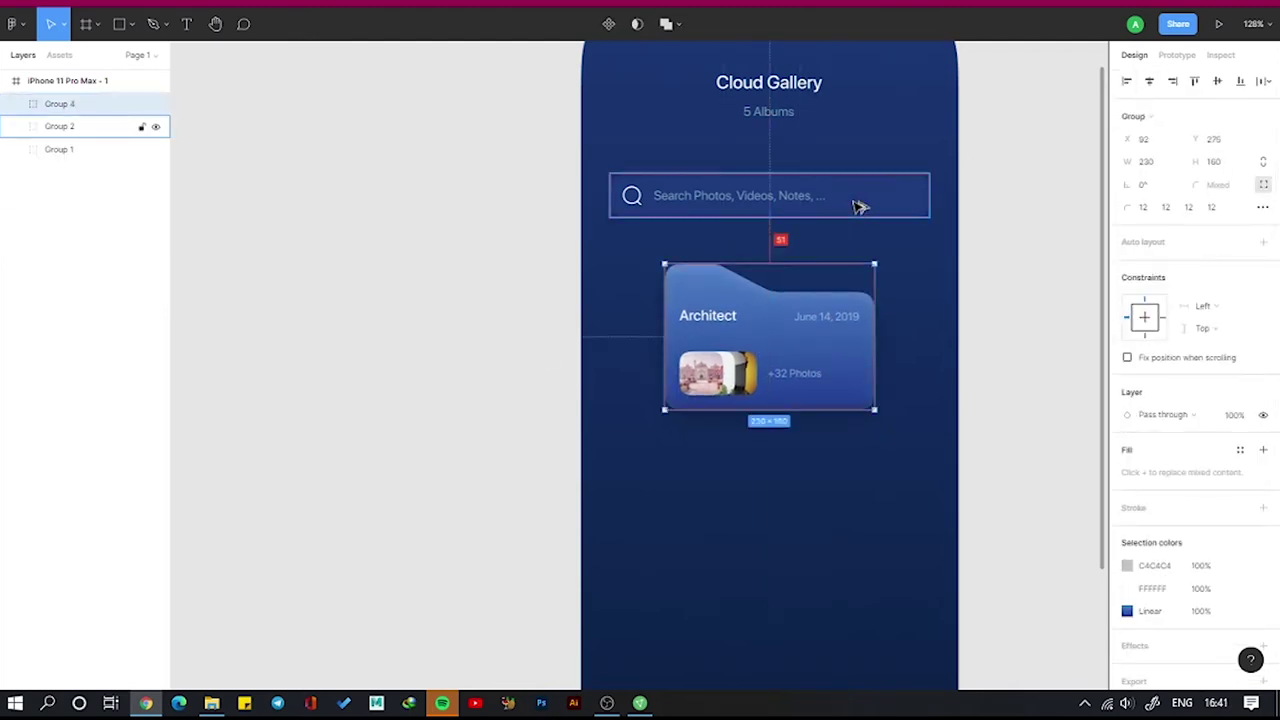
pyautogui.hotkey('shift', 'Up')
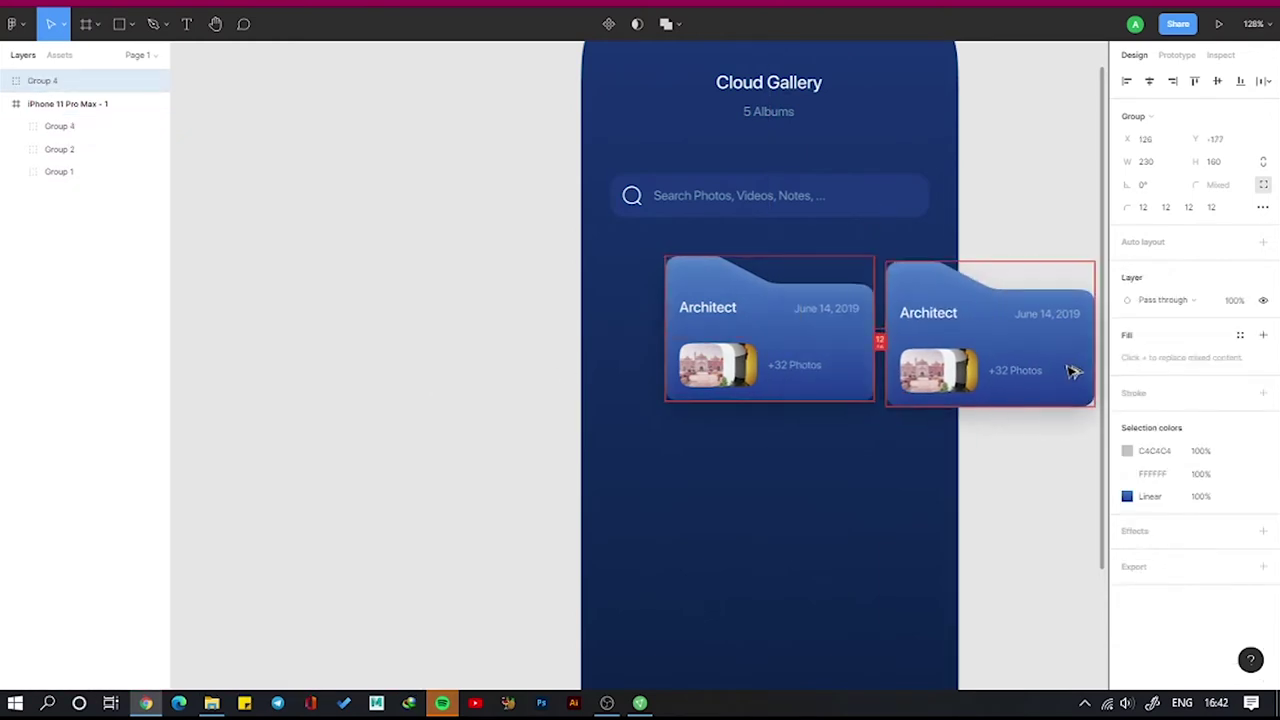
# Duplicate the Architect card to the right and resize its folder shape to 180×146
pyautogui.moveTo(848, 366); pyautogui.dragTo(1080, 366)
pyautogui.moveTo(44, 88); pyautogui.dragTo(60, 110)
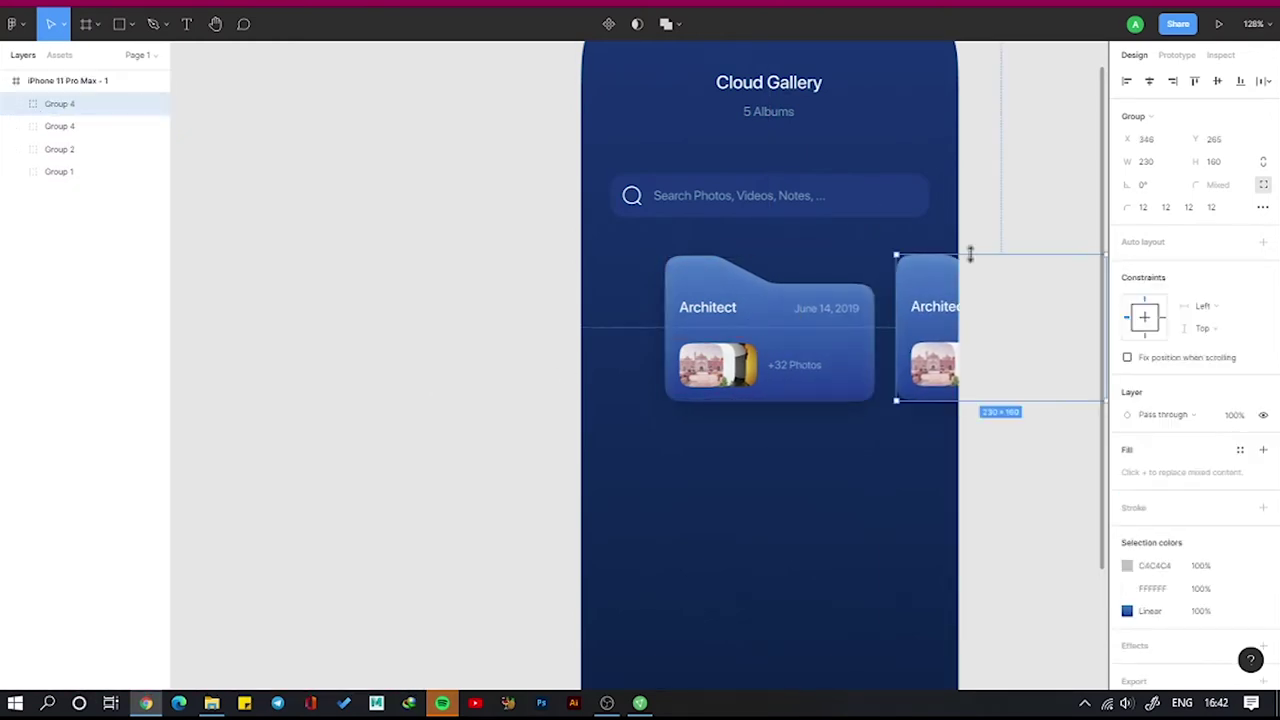
pyautogui.hotkey('ctrl', 'z')
pyautogui.doubleClick(903, 396)
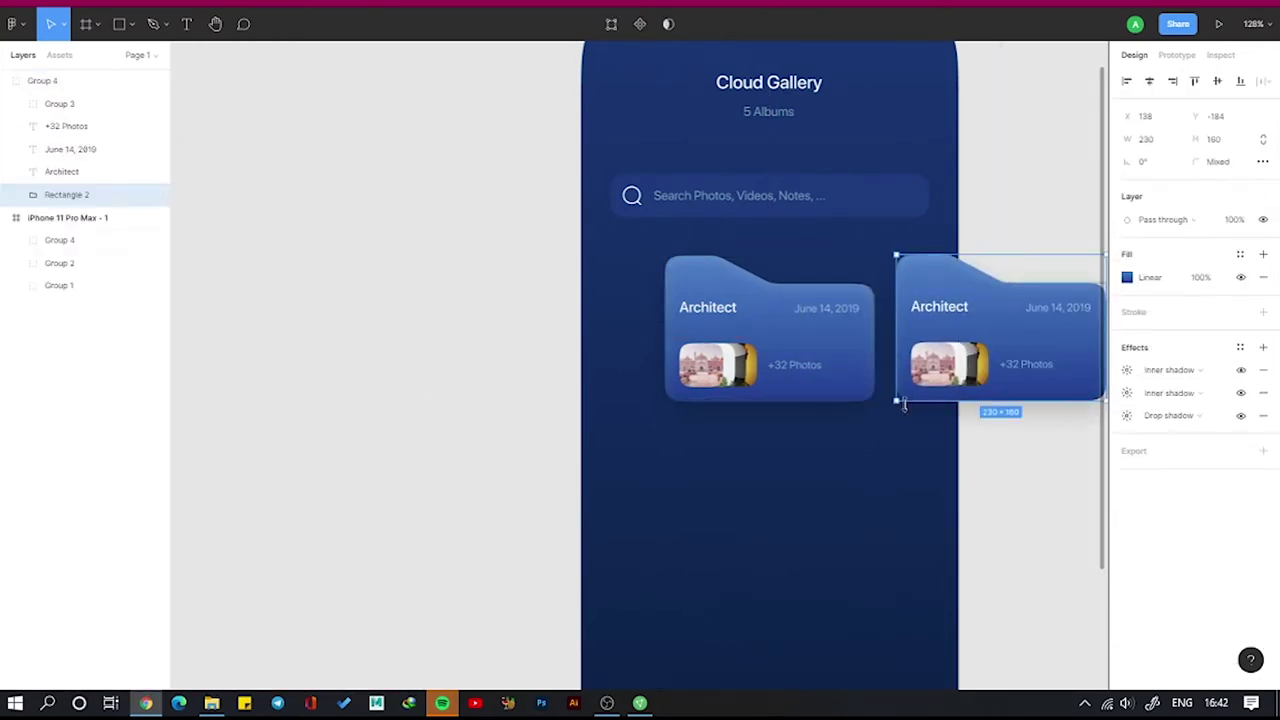
pyautogui.moveTo(897, 333); pyautogui.dragTo(911, 330)
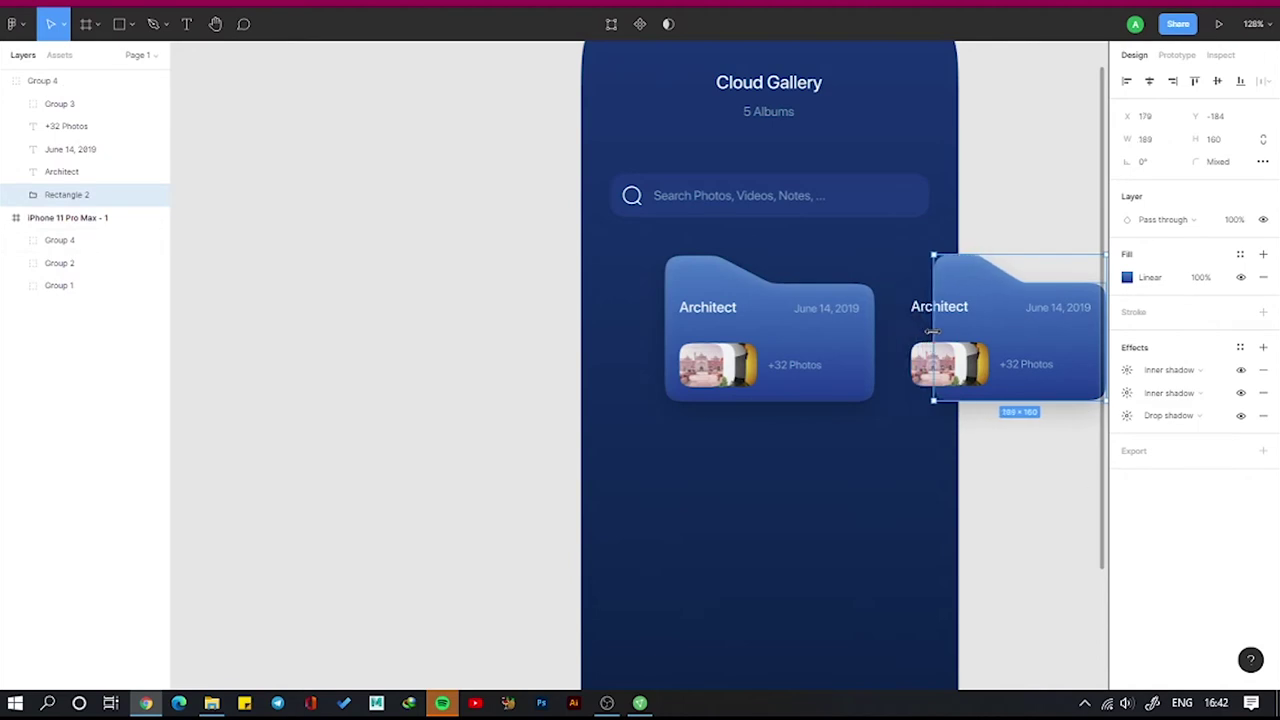
pyautogui.scroll(2, 931, 331)
pyautogui.moveTo(1043, 320); pyautogui.dragTo(990, 320)
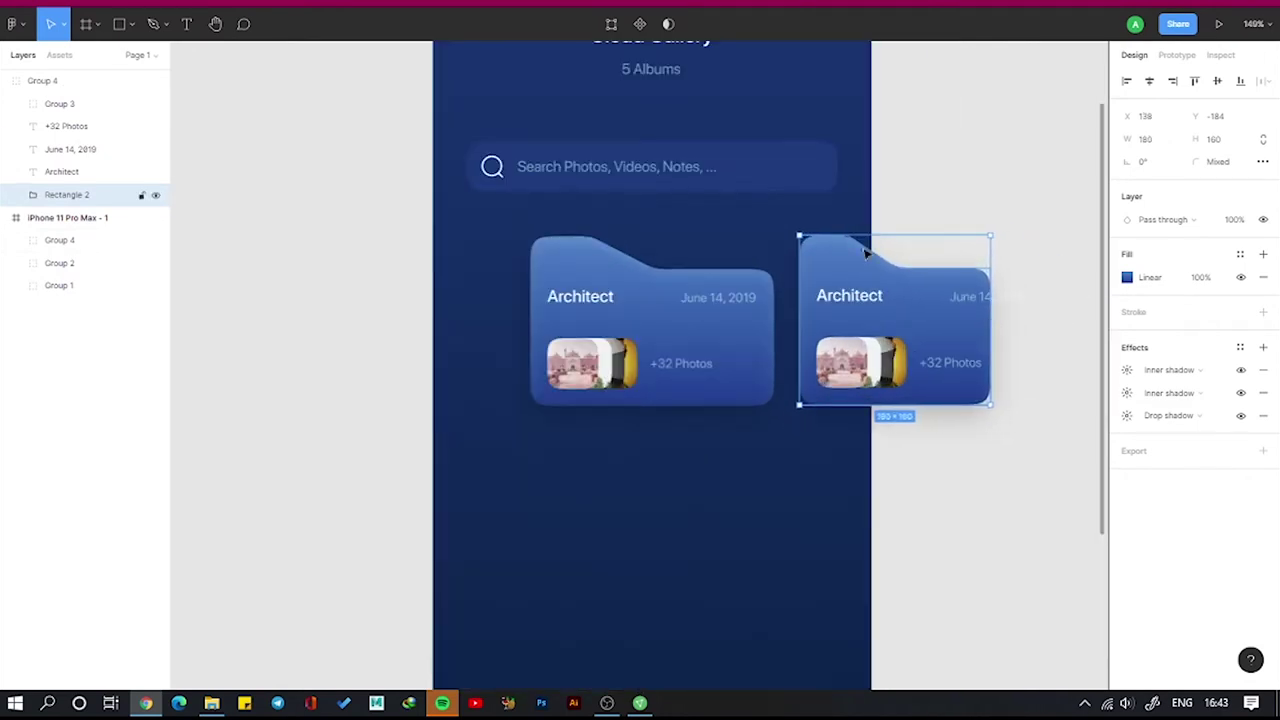
pyautogui.moveTo(870, 236); pyautogui.dragTo(876, 250)
# Set the duplicate card's thumbnails to size 32 and shift the first one right
pyautogui.click(61, 171)
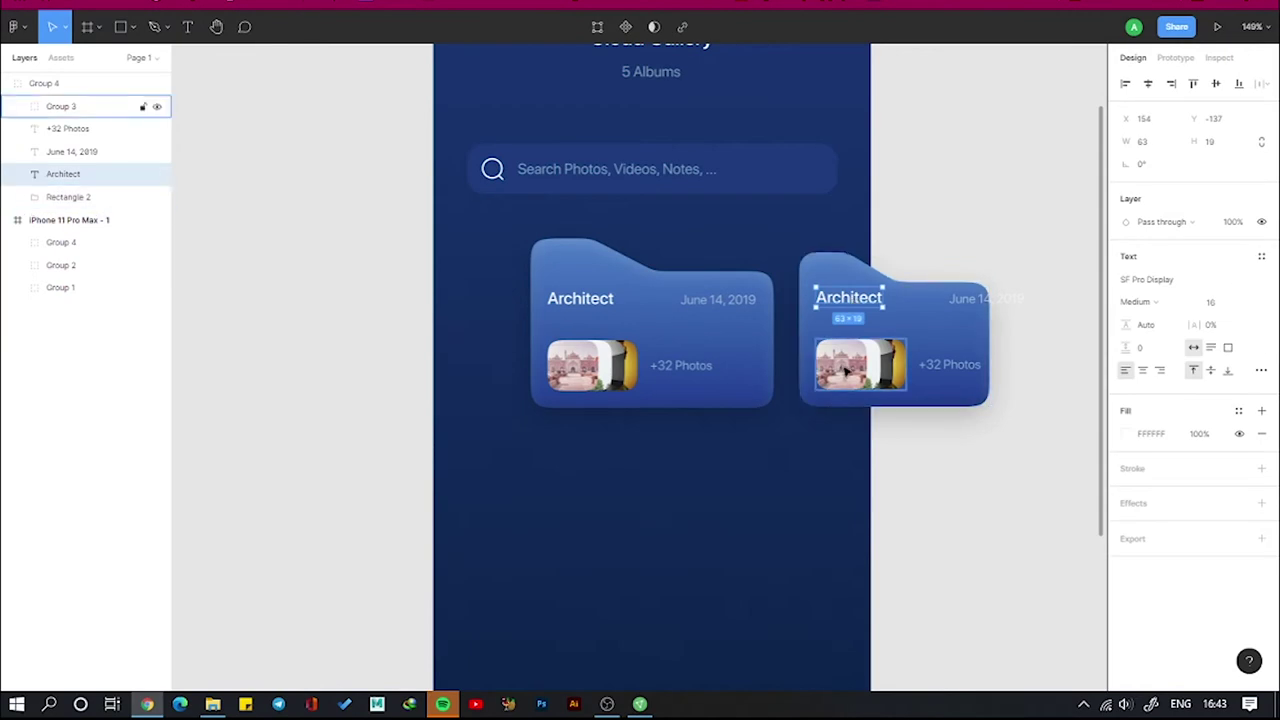
pyautogui.click(85, 174)
pyautogui.keyDown('shift'); pyautogui.click(72, 200); pyautogui.keyUp('shift')
pyautogui.press('Return')
pyautogui.hotkey('ctrl', 'a')
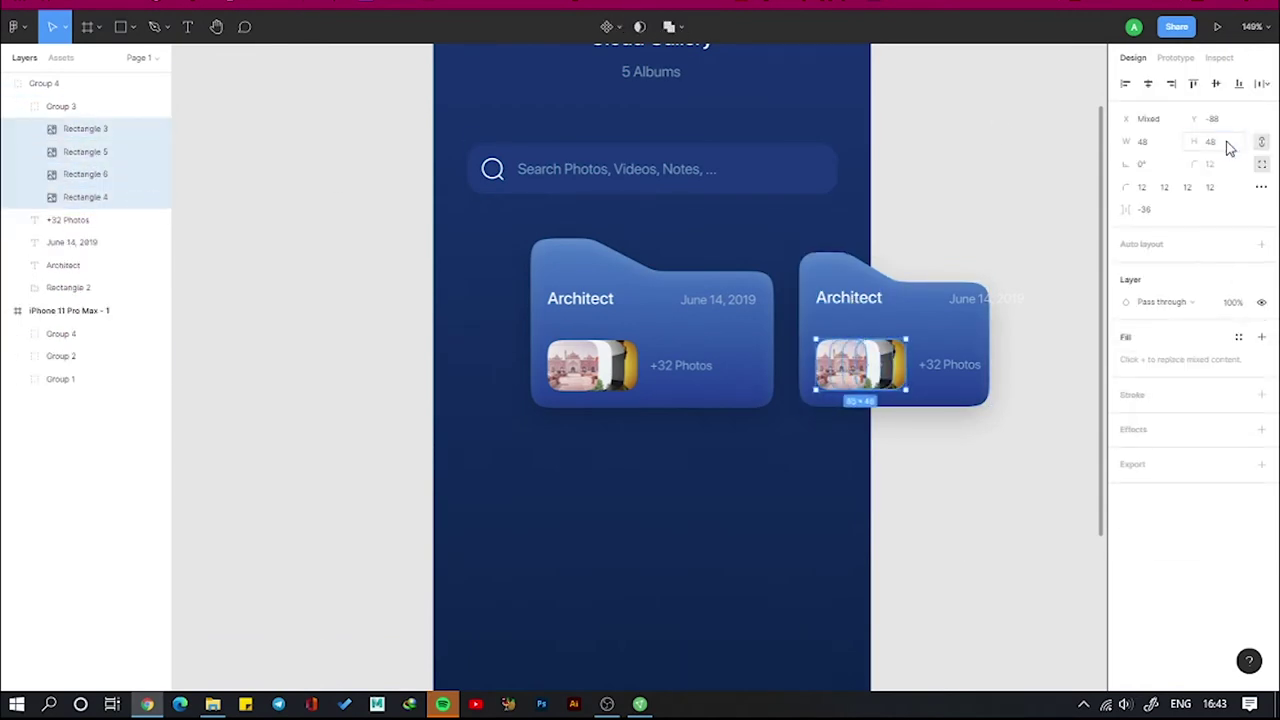
pyautogui.click(1228, 143)
pyautogui.write('32')
pyautogui.press('Return')
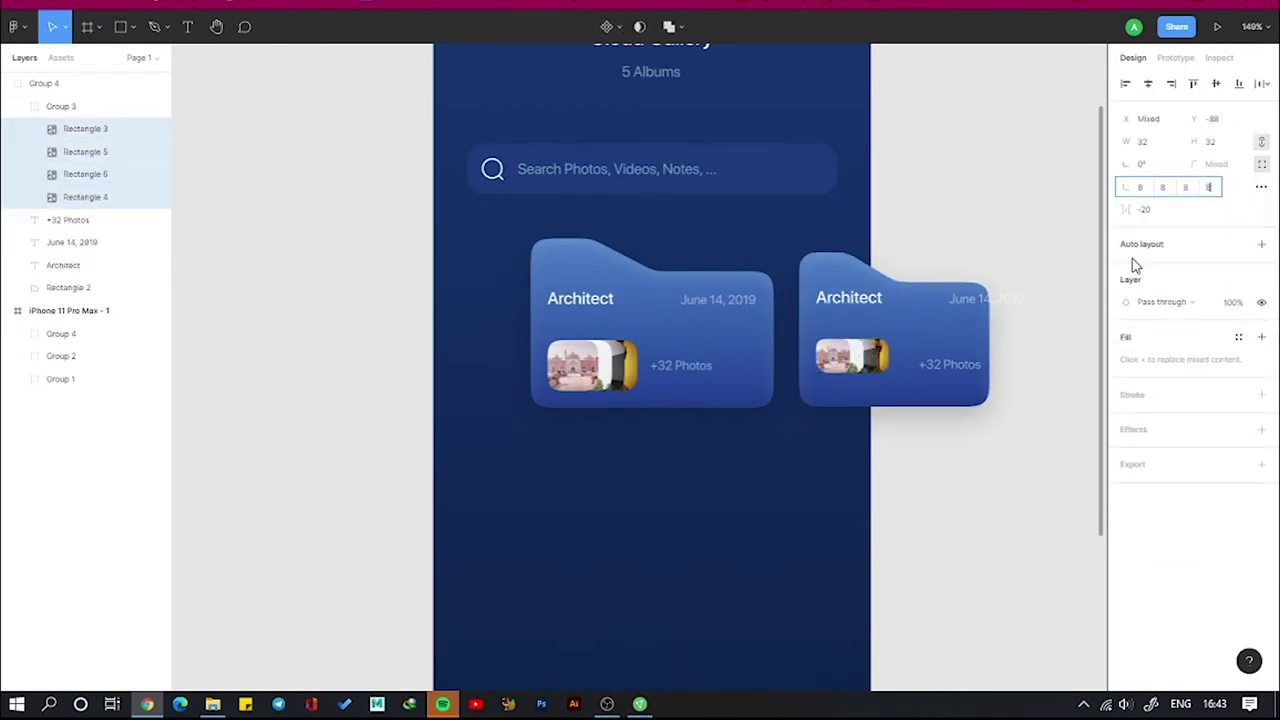
pyautogui.scroll(5, 860, 360)
pyautogui.moveTo(837, 345); pyautogui.dragTo(872, 345)
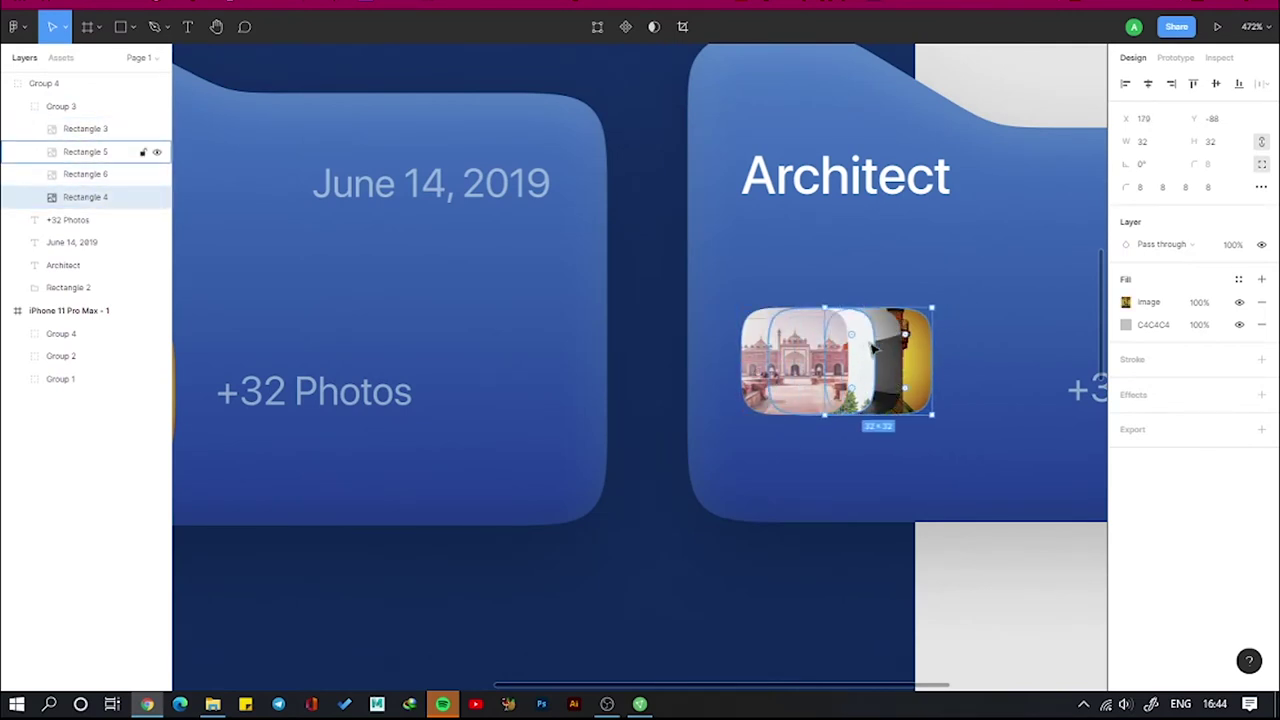
# Rename the duplicate card's title to 'Food' and remove a stray grey rectangle
pyautogui.click(853, 172)
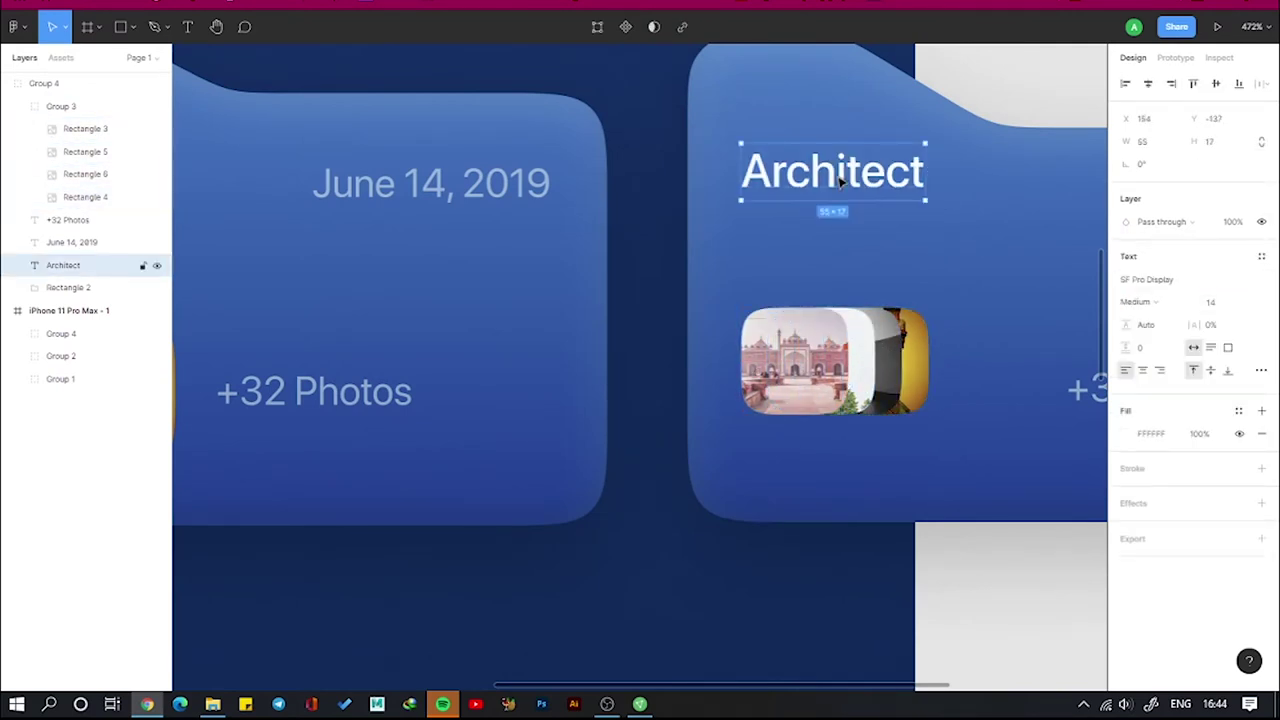
pyautogui.doubleClick(838, 174)
pyautogui.write('Food')
pyautogui.scroll(-3, 780, 345)
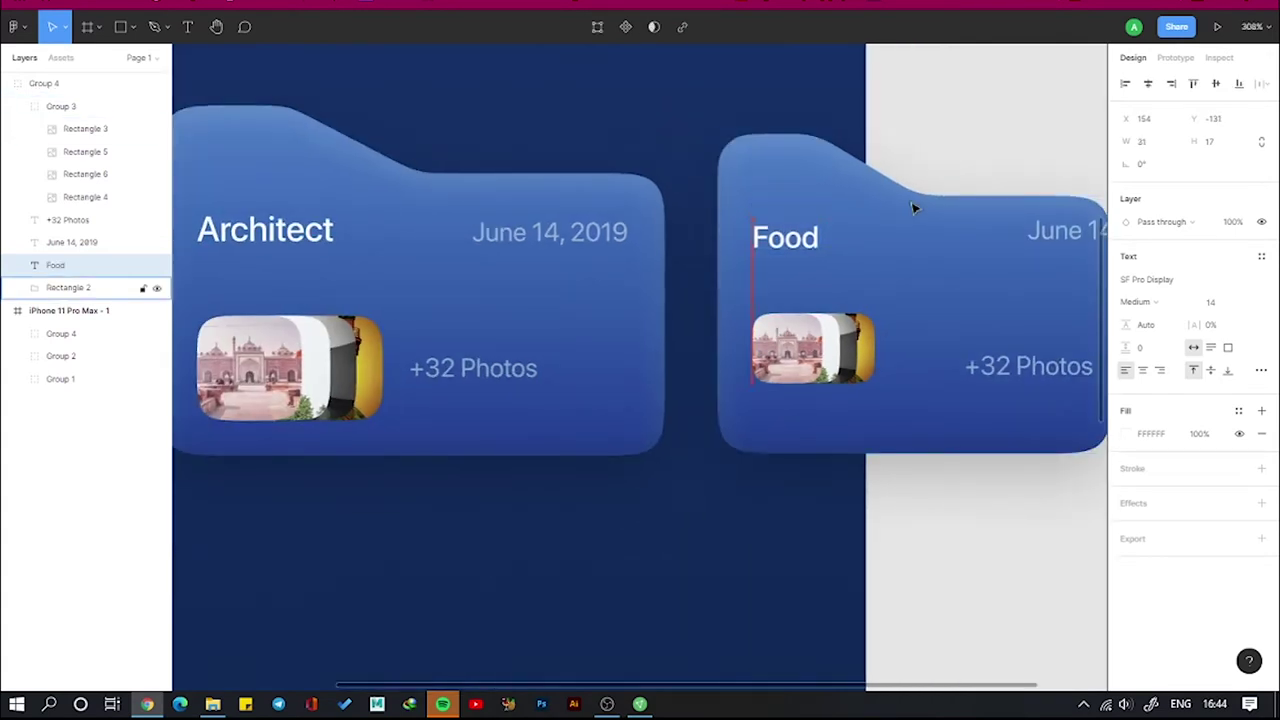
pyautogui.press('r')
pyautogui.moveTo(968, 190); pyautogui.dragTo(1068, 270)
pyautogui.moveTo(785, 237); pyautogui.dragTo(991, 237)
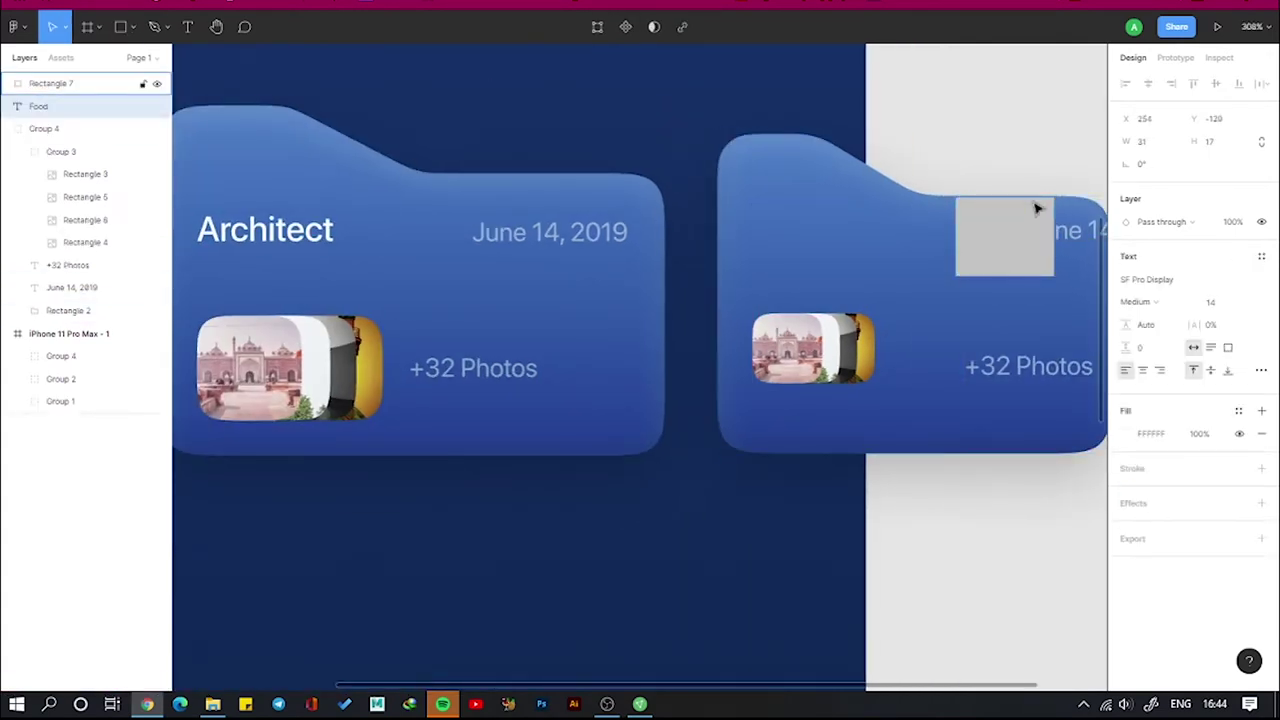
pyautogui.press('Delete')
# Shrink the date and photo count texts to size 8 and move the count beside the images
pyautogui.click(1045, 231)
pyautogui.click(1218, 303)
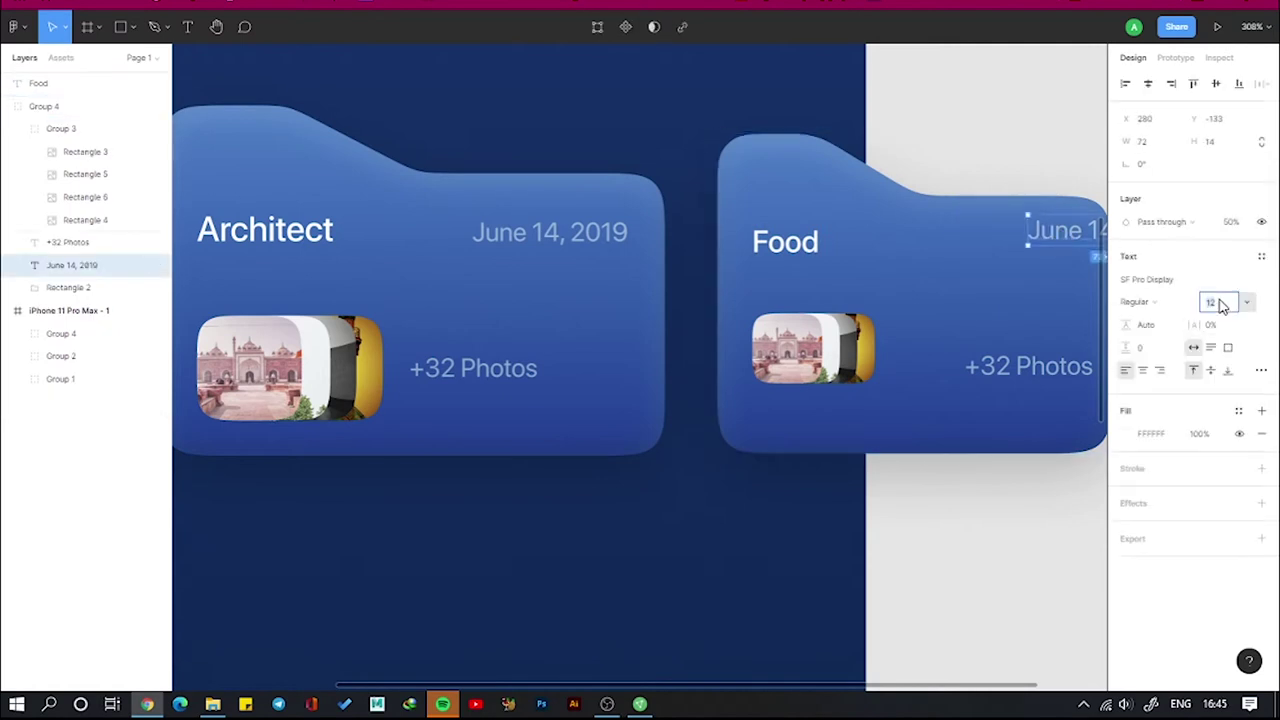
pyautogui.write('8')
pyautogui.scroll(-1, 1075, 257)
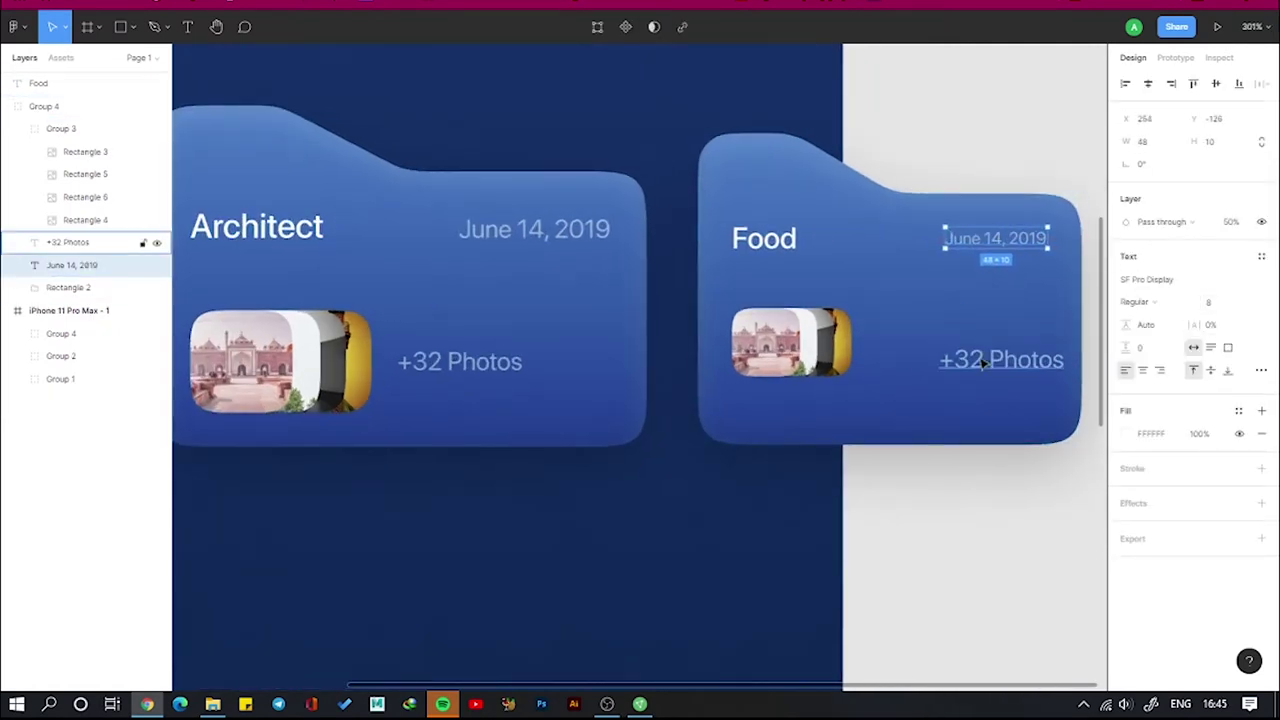
pyautogui.click(1000, 360)
pyautogui.click(1218, 303)
pyautogui.write('8')
pyautogui.press('Return')
pyautogui.moveTo(914, 343); pyautogui.dragTo(883, 343)
# Refill the Food card thumbnails with Unsplash photos from a 'food' search
pyautogui.click(948, 134)
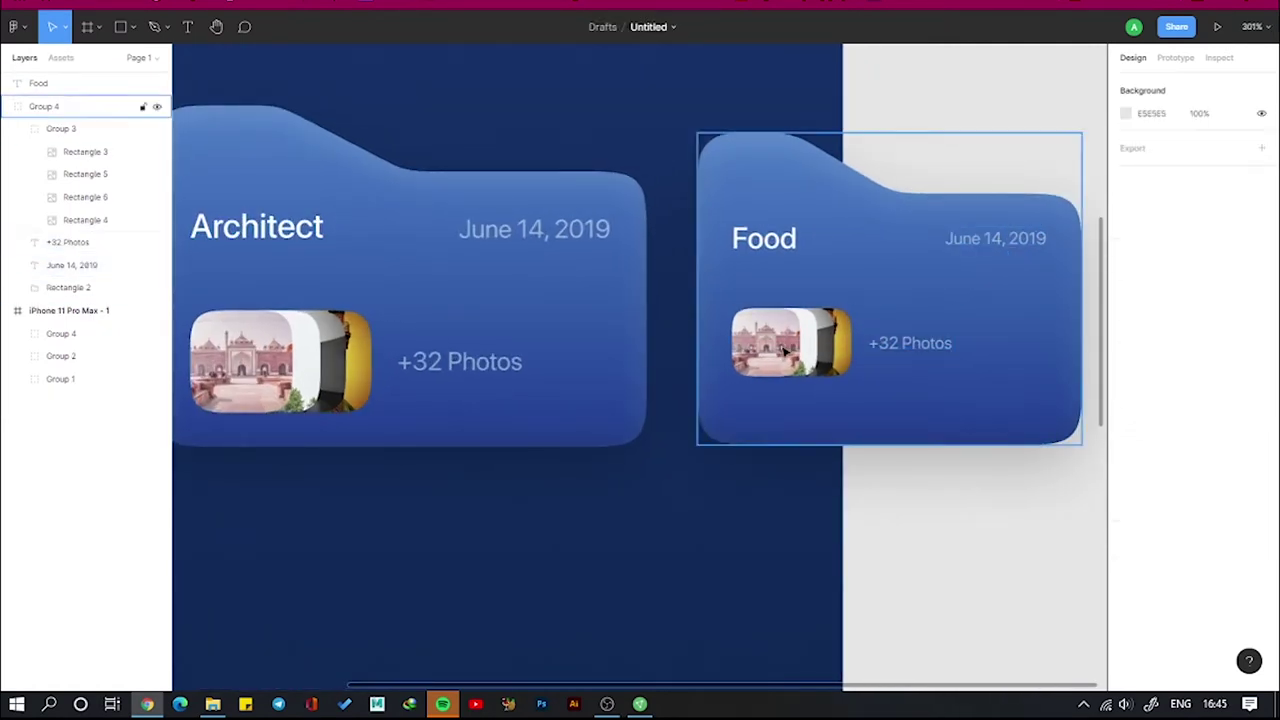
pyautogui.click(60, 128)
pyautogui.click(100, 157)
pyautogui.hotkey('ctrl', 'alt', 'p')
pyautogui.click(380, 192)
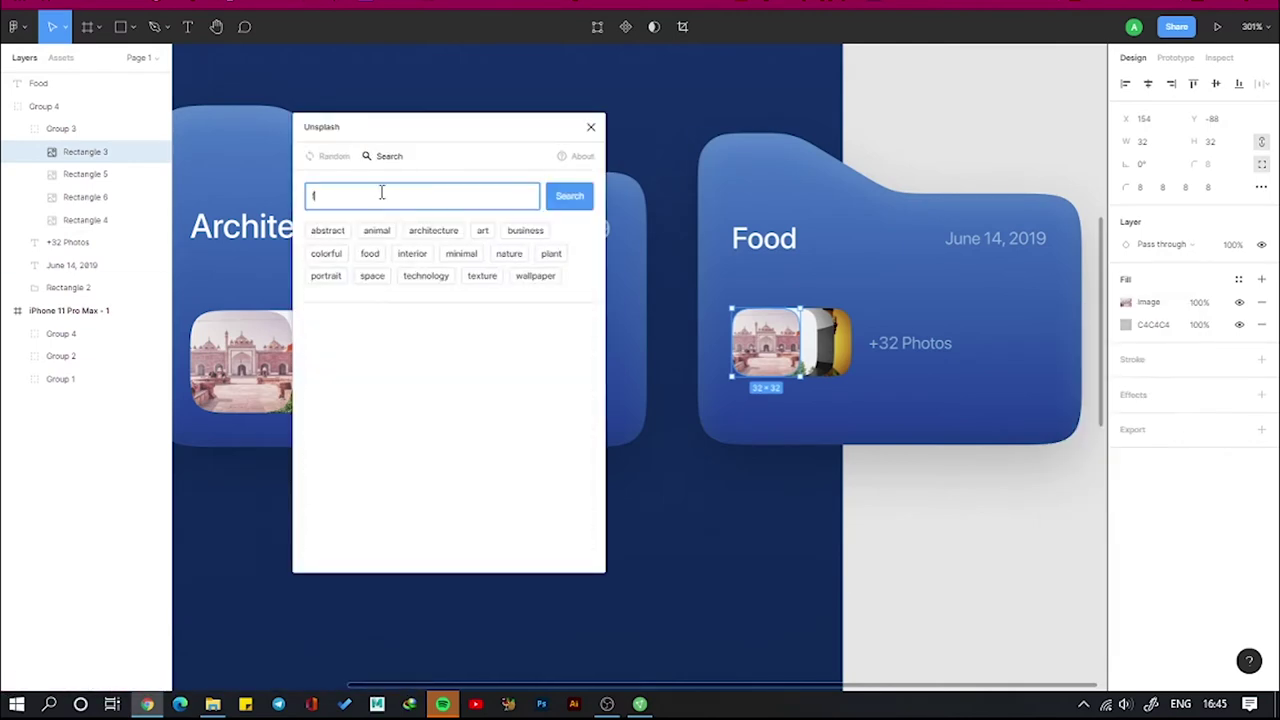
pyautogui.write('food')
pyautogui.press('Return')
pyautogui.click(512, 392)
pyautogui.click(826, 345)
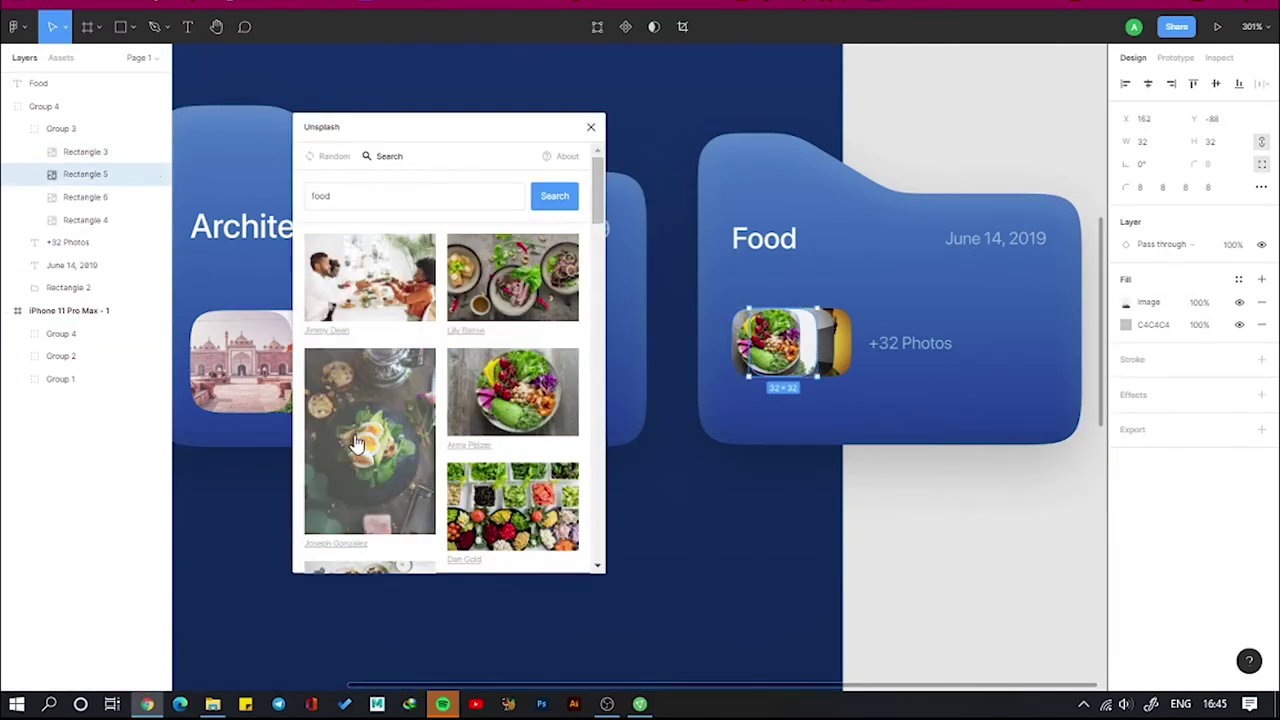
pyautogui.click(832, 333)
# Change the count to '+22 Photos', nudge images and count lower, and select all card layers
pyautogui.doubleClick(900, 343)
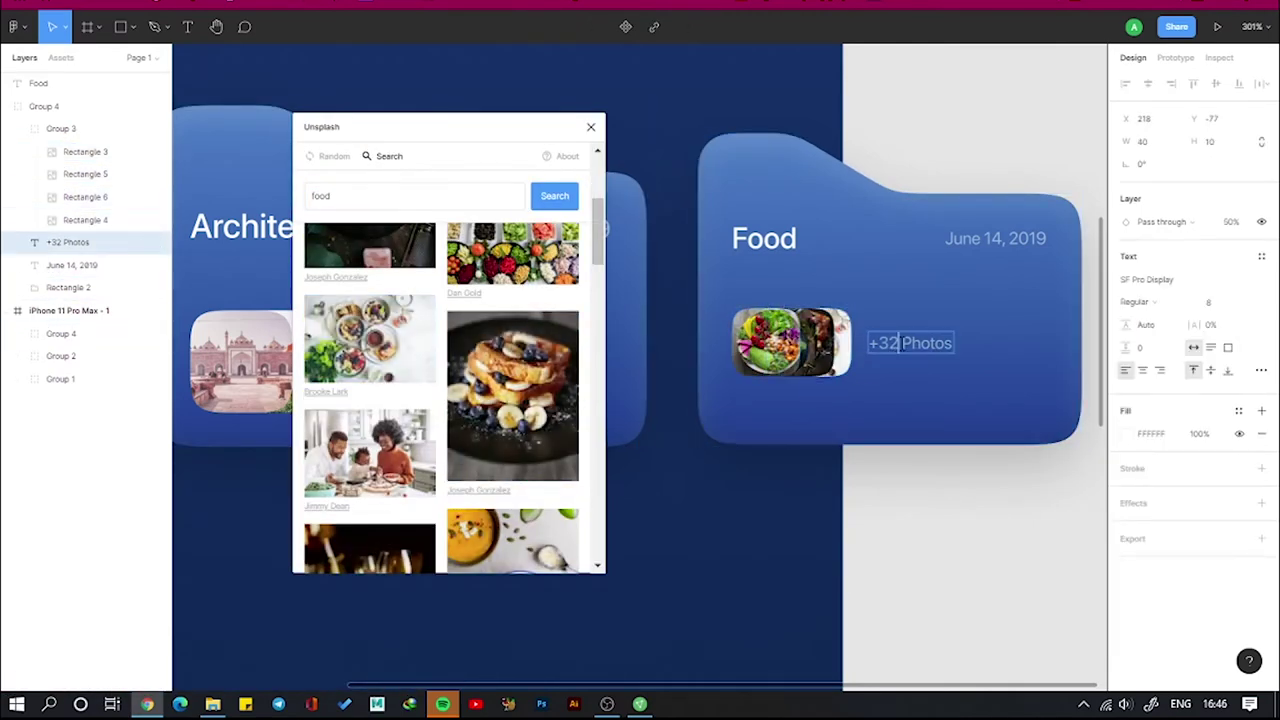
pyautogui.write('2')
pyautogui.press('Escape')
pyautogui.click(790, 343)
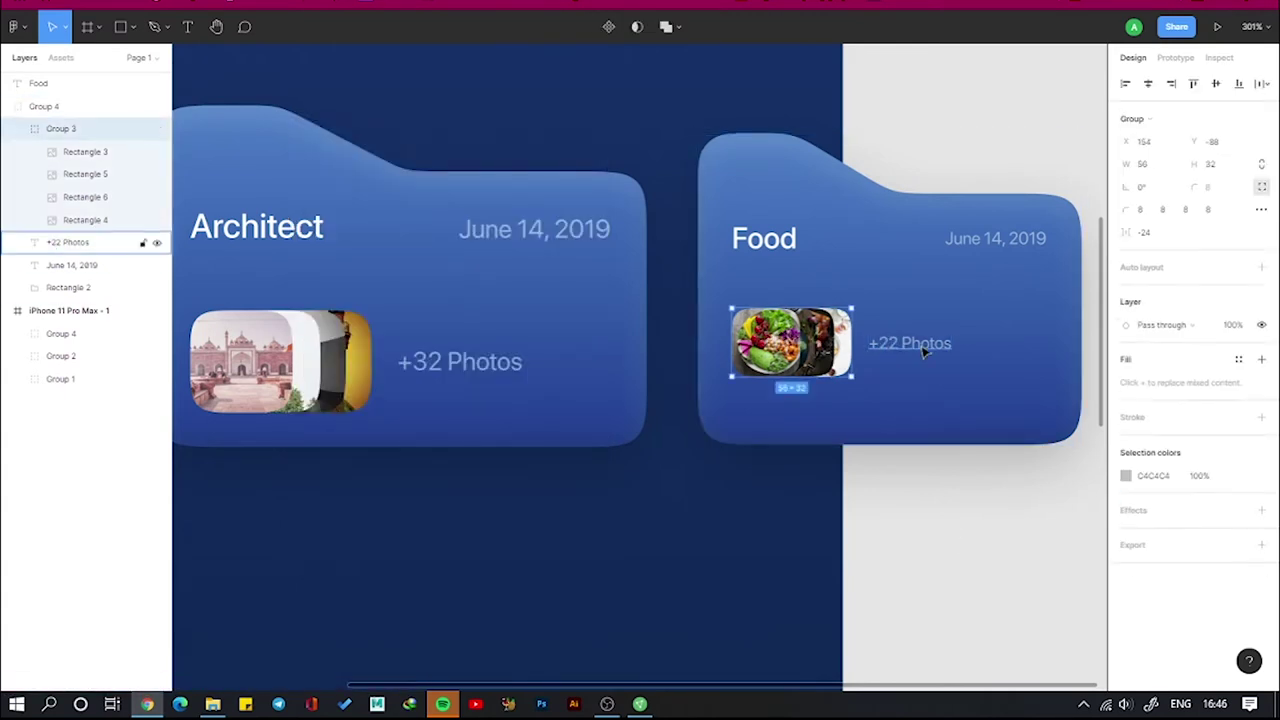
pyautogui.keyDown('shift'); pyautogui.click(910, 345); pyautogui.keyUp('shift')
pyautogui.hotkey('shift', 'Down')
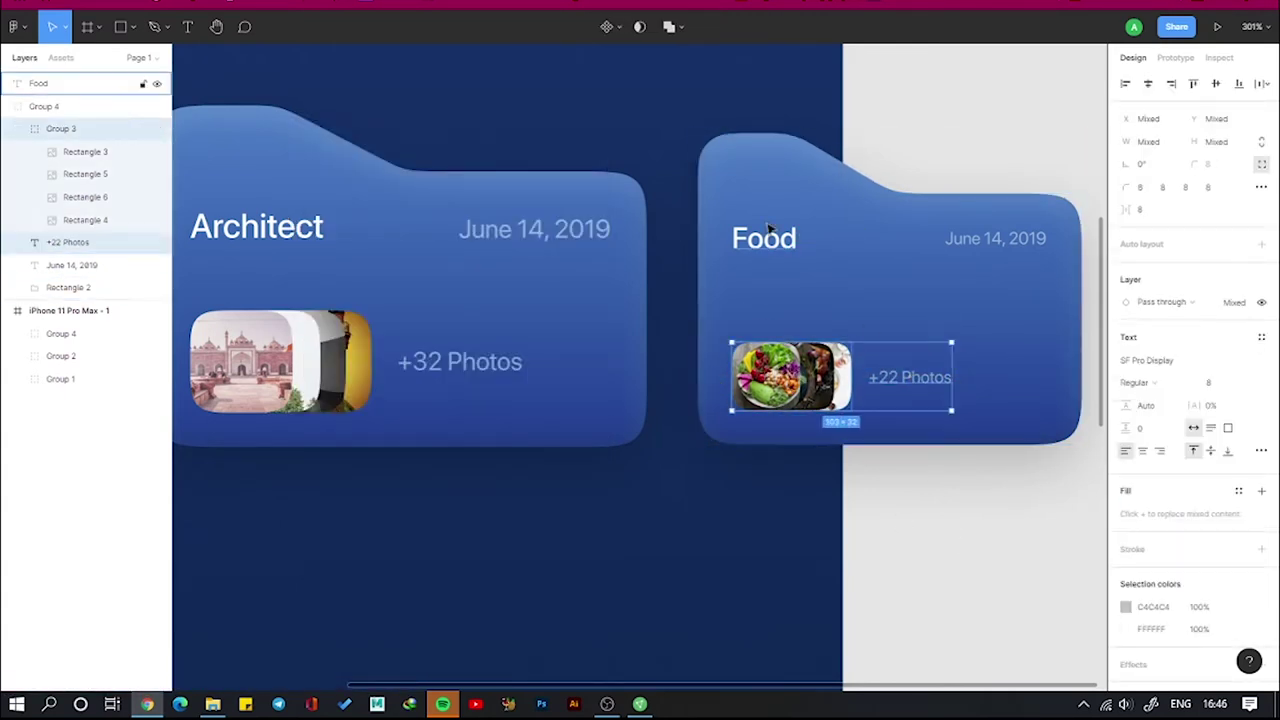
pyautogui.hotkey('ctrl', 'a')
# Group the Food card, set it to 50% opacity and move it into the phone screen
pyautogui.hotkey('shift', '0')
pyautogui.hotkey('ctrl', 'g')
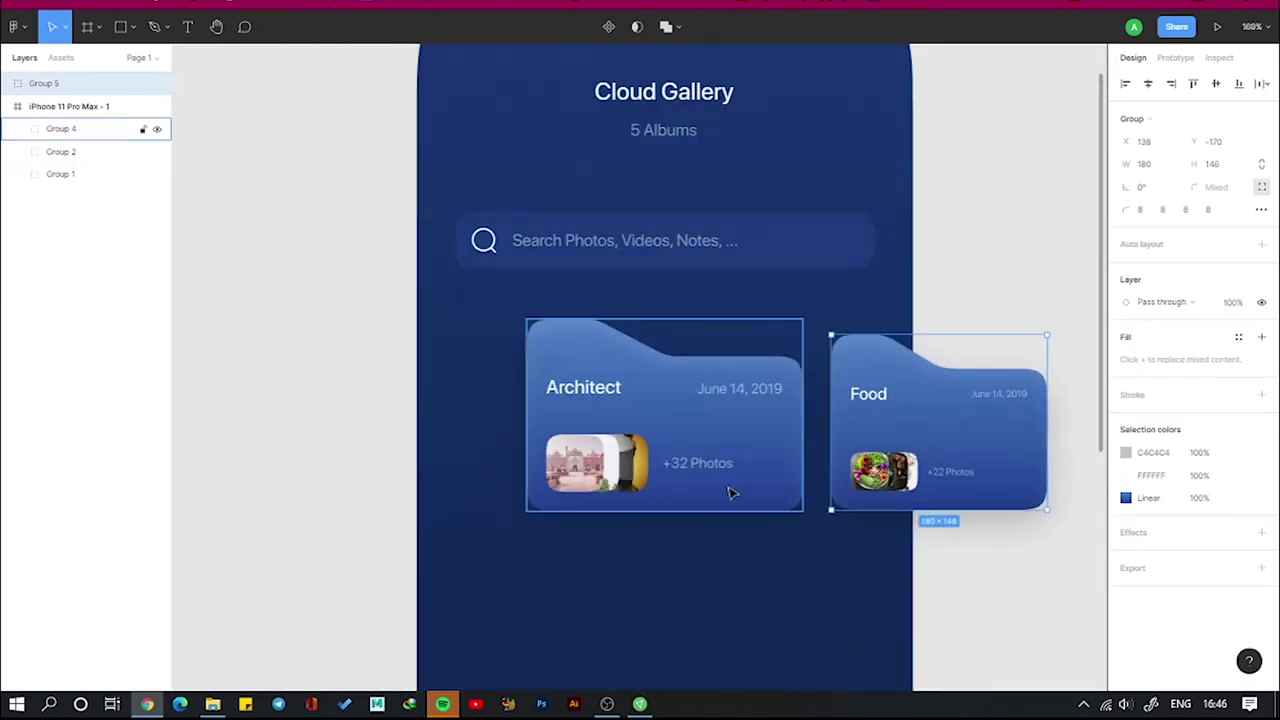
pyautogui.press('Escape')
pyautogui.click(1015, 364)
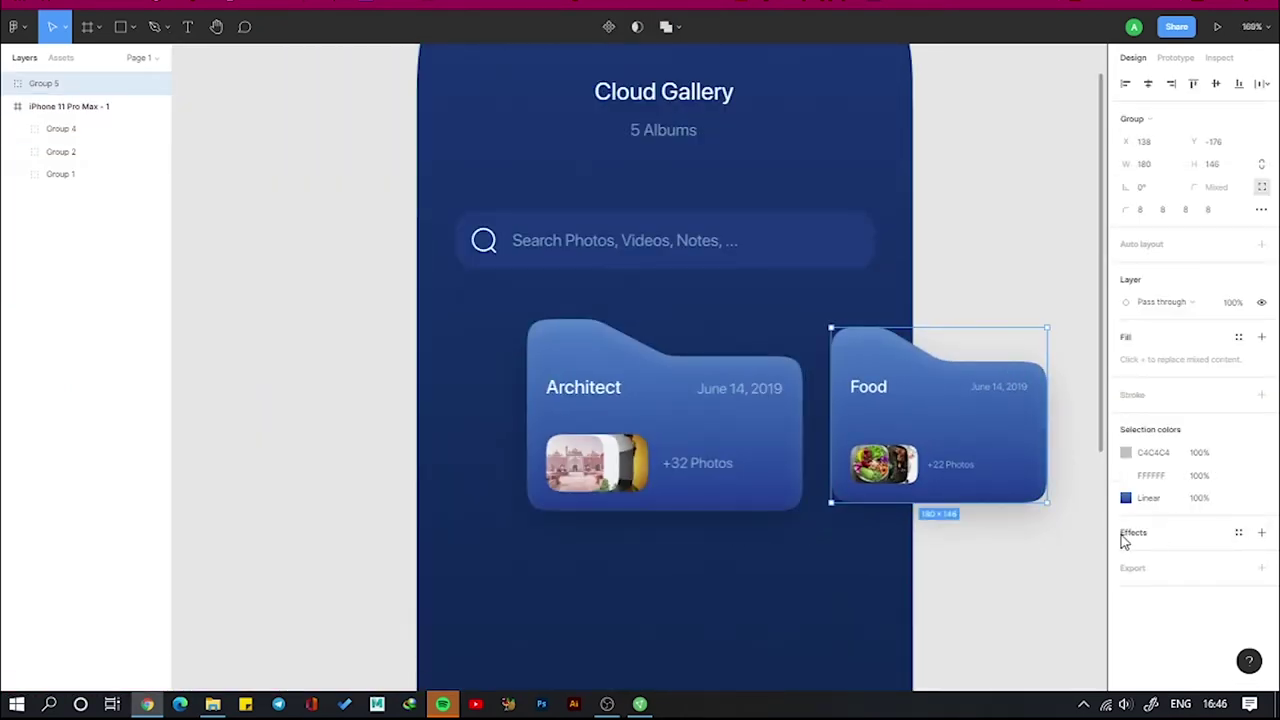
pyautogui.write('50')
pyautogui.press('Return')
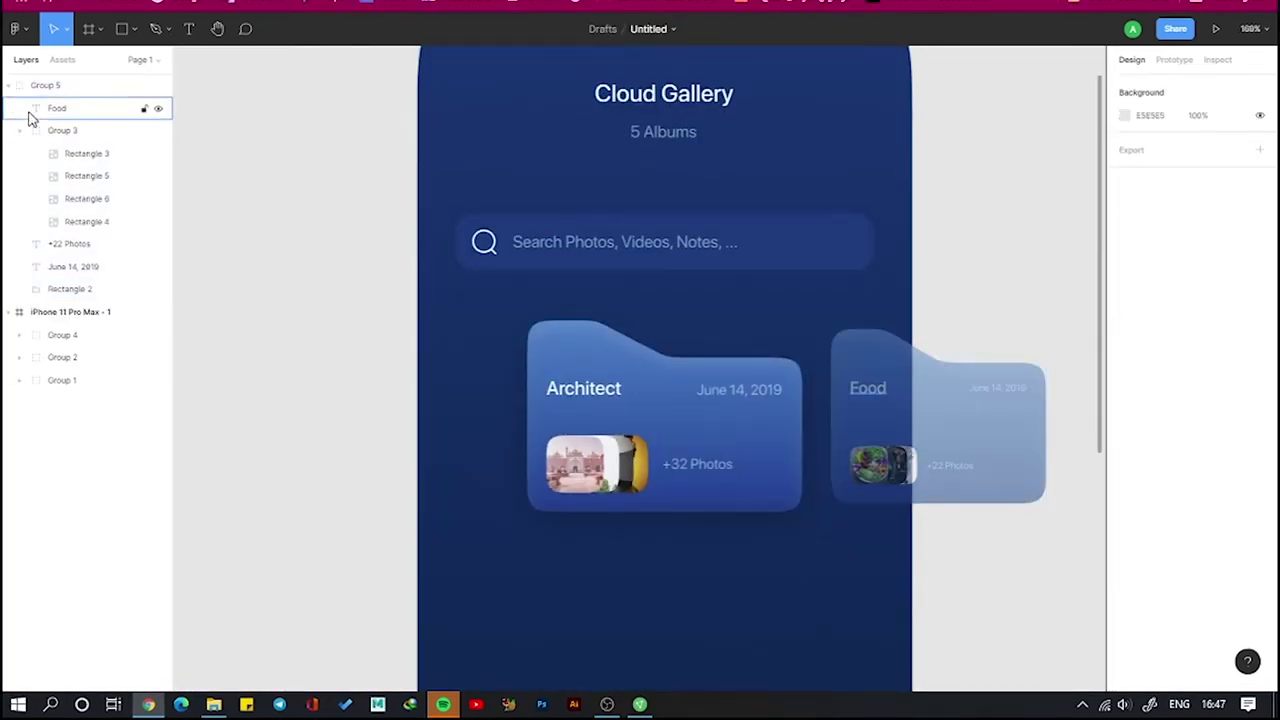
pyautogui.moveTo(45, 85); pyautogui.dragTo(40, 334)
# Duplicate the Food card to the phone's left and move the copy into the screen
pyautogui.scroll(-5, 997, 591)
pyautogui.scroll(5, 948, 354)
pyautogui.moveTo(948, 354); pyautogui.dragTo(562, 354)
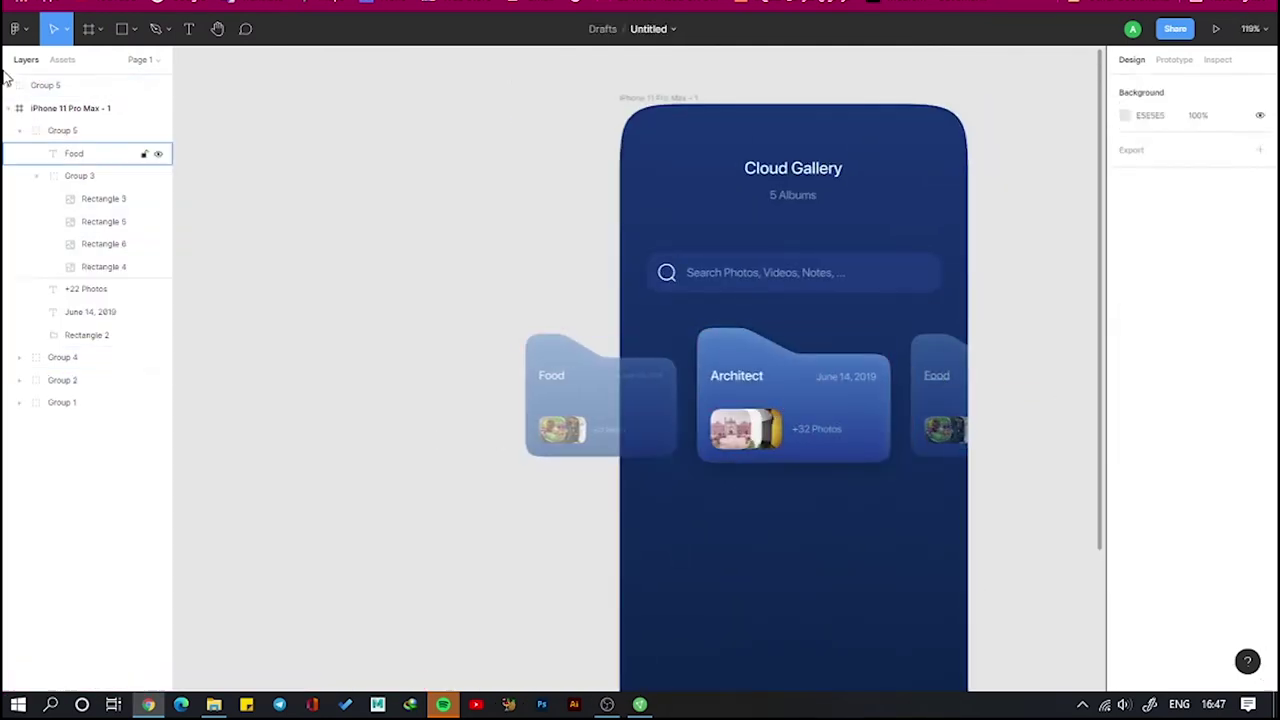
pyautogui.moveTo(45, 85); pyautogui.dragTo(60, 120)
pyautogui.scroll(-3, 1057, 623)
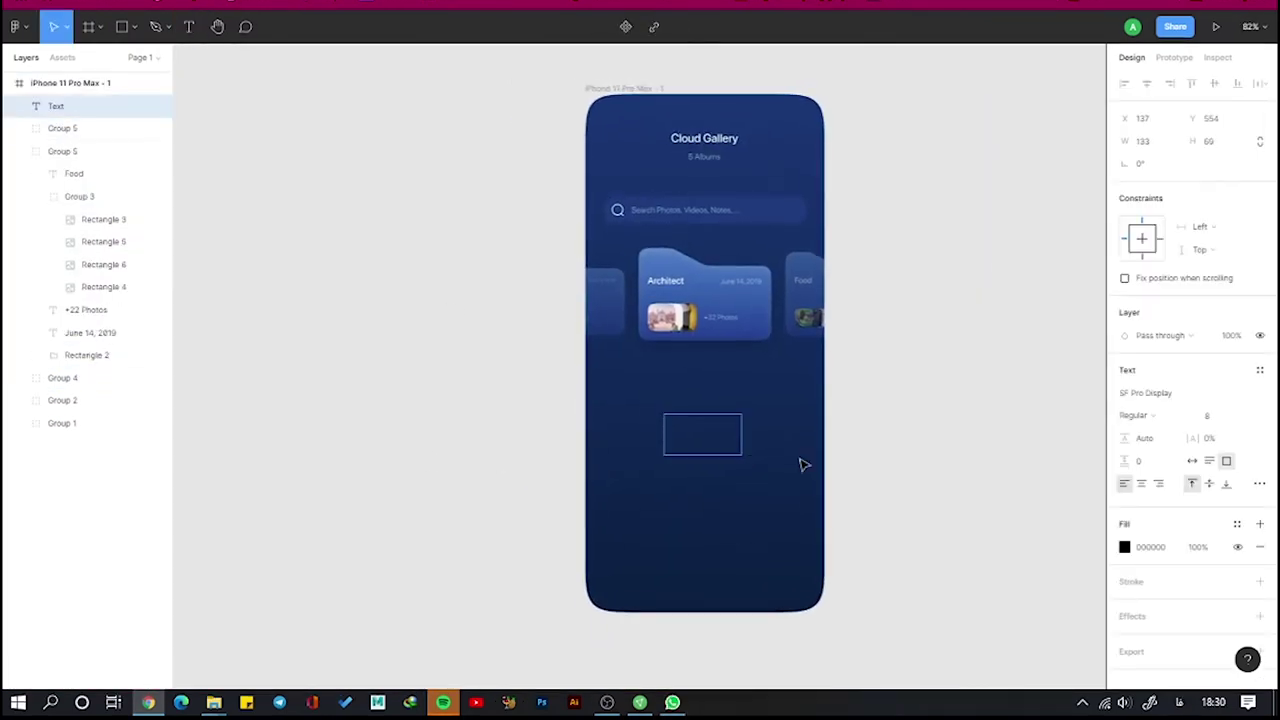
# Add a 20 pt Medium 'Category' heading left under the cards, with a 48×48 square below it
pyautogui.write('Cater')
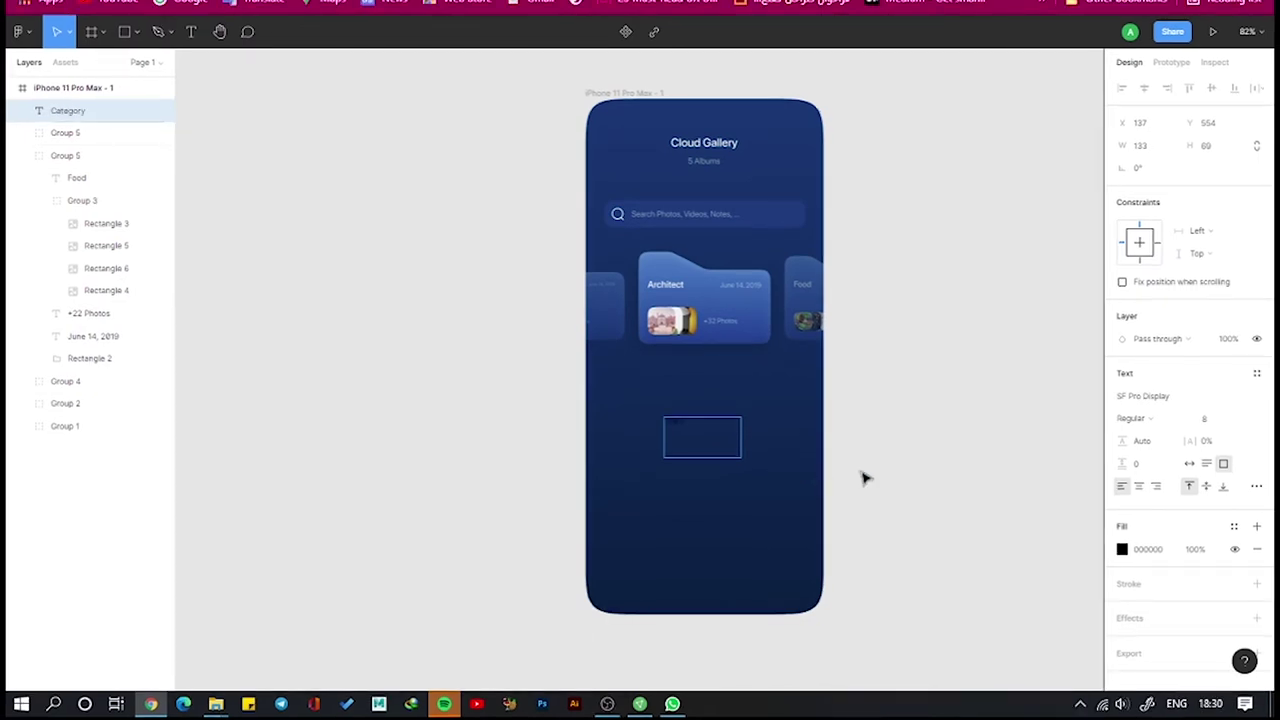
pyautogui.click(1135, 418)
pyautogui.click(1140, 434)
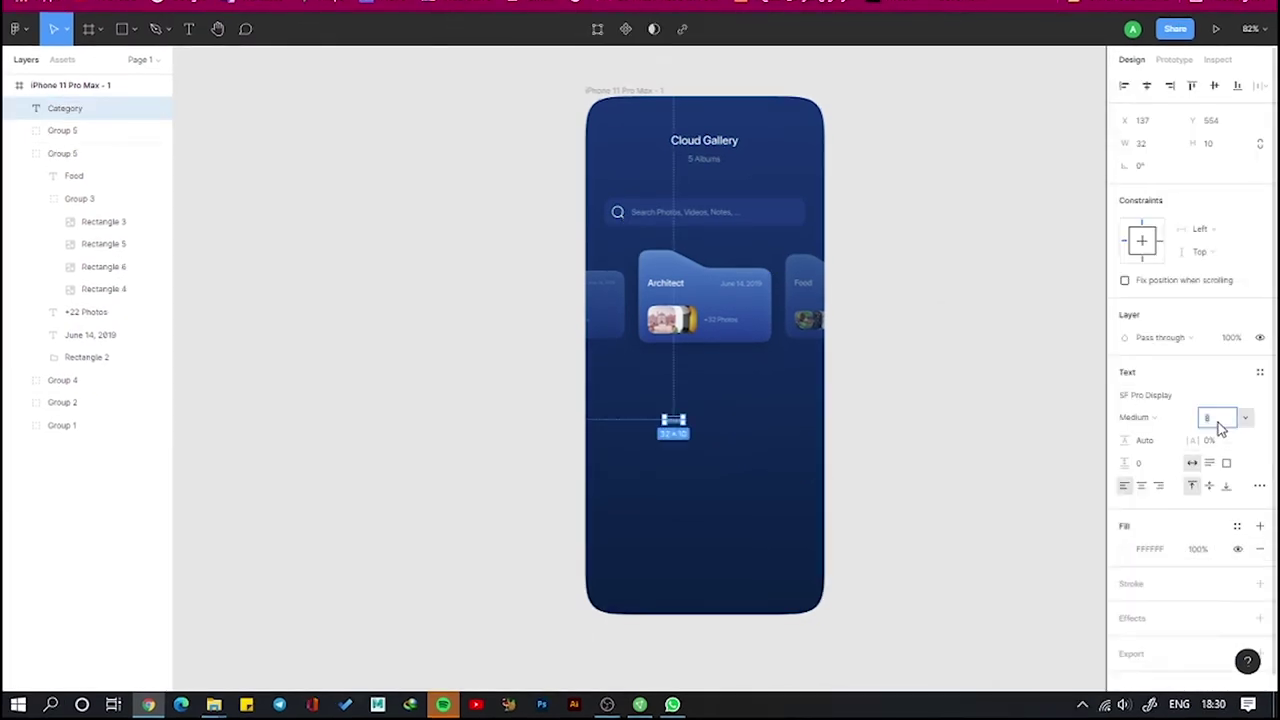
pyautogui.write('20')
pyautogui.press('Return')
pyautogui.scroll(5, 660, 280)
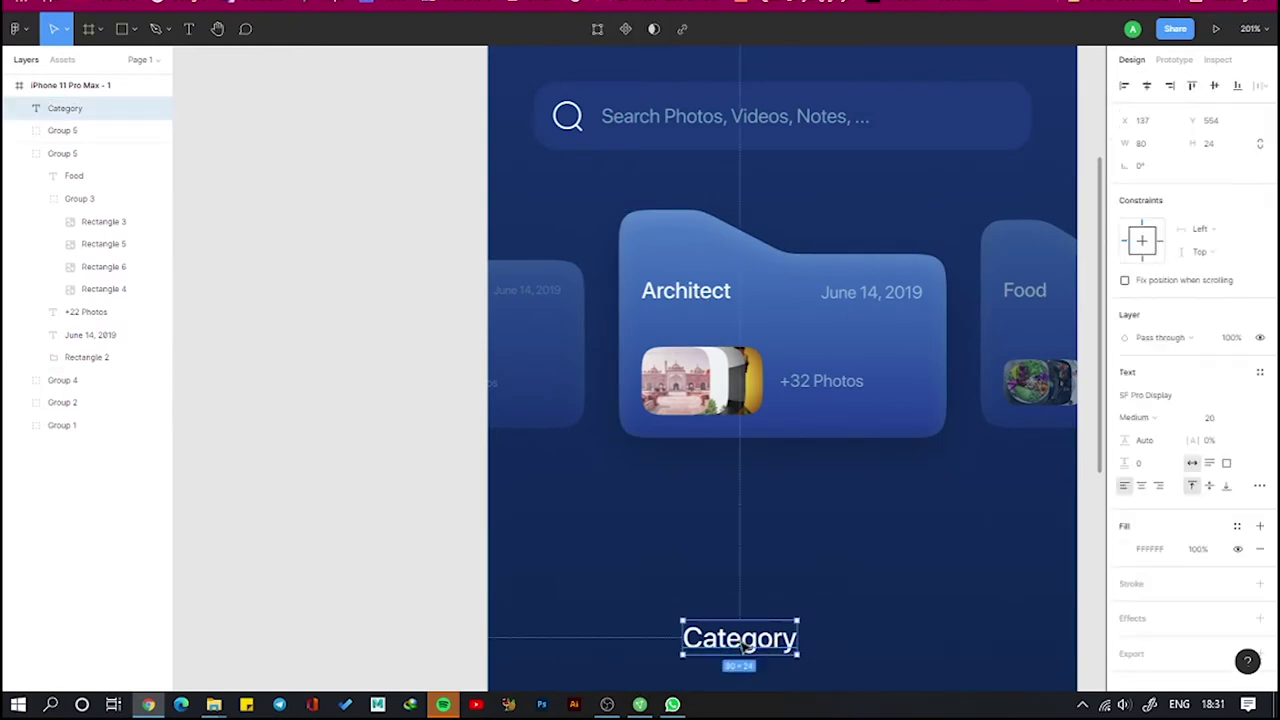
pyautogui.moveTo(745, 648); pyautogui.dragTo(595, 530)
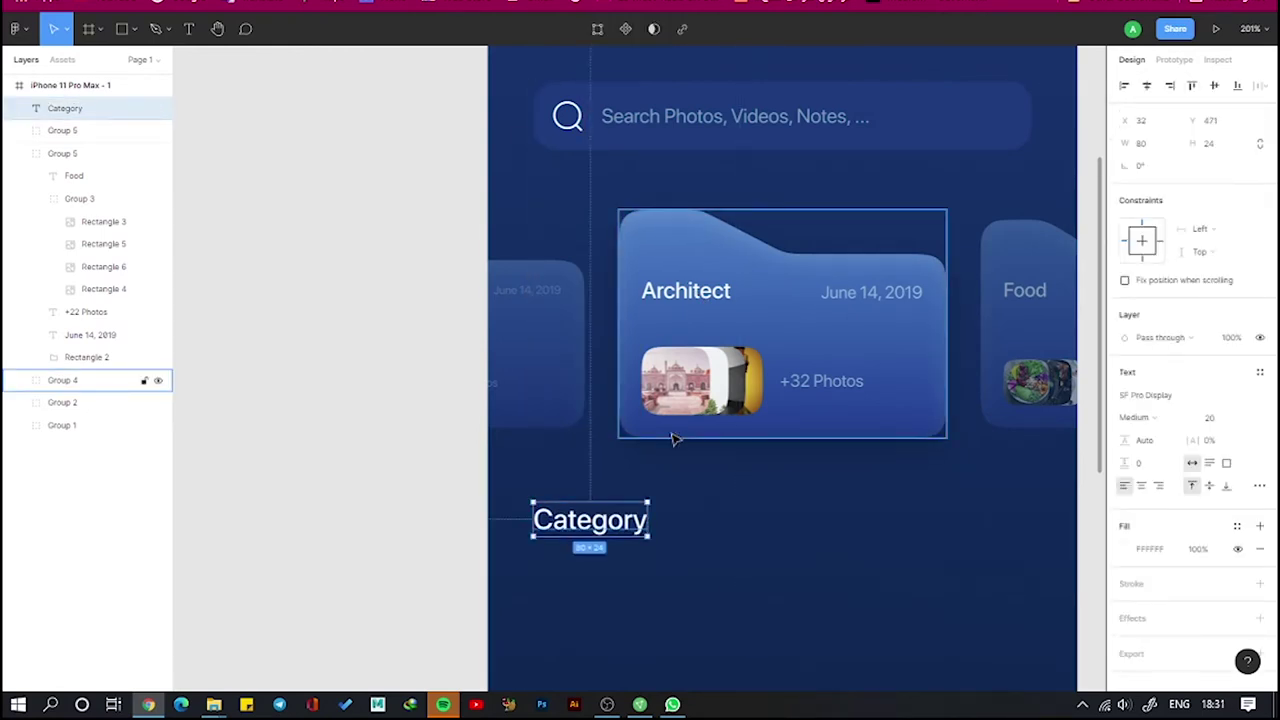
pyautogui.scroll(-5, 674, 437)
pyautogui.press('r')
pyautogui.moveTo(620, 450); pyautogui.dragTo(662, 492)
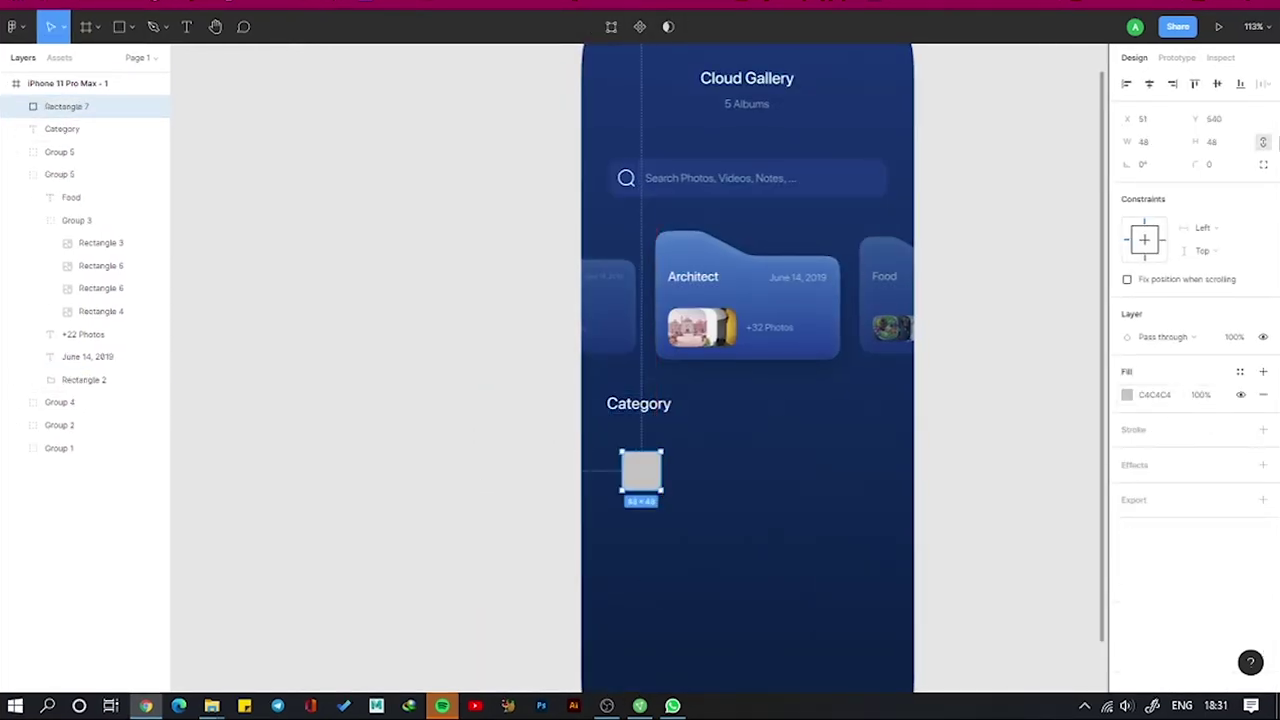
# Give the square a 16 corner radius and a blue linear gradient fill
pyautogui.click(1263, 164)
pyautogui.click(1263, 187)
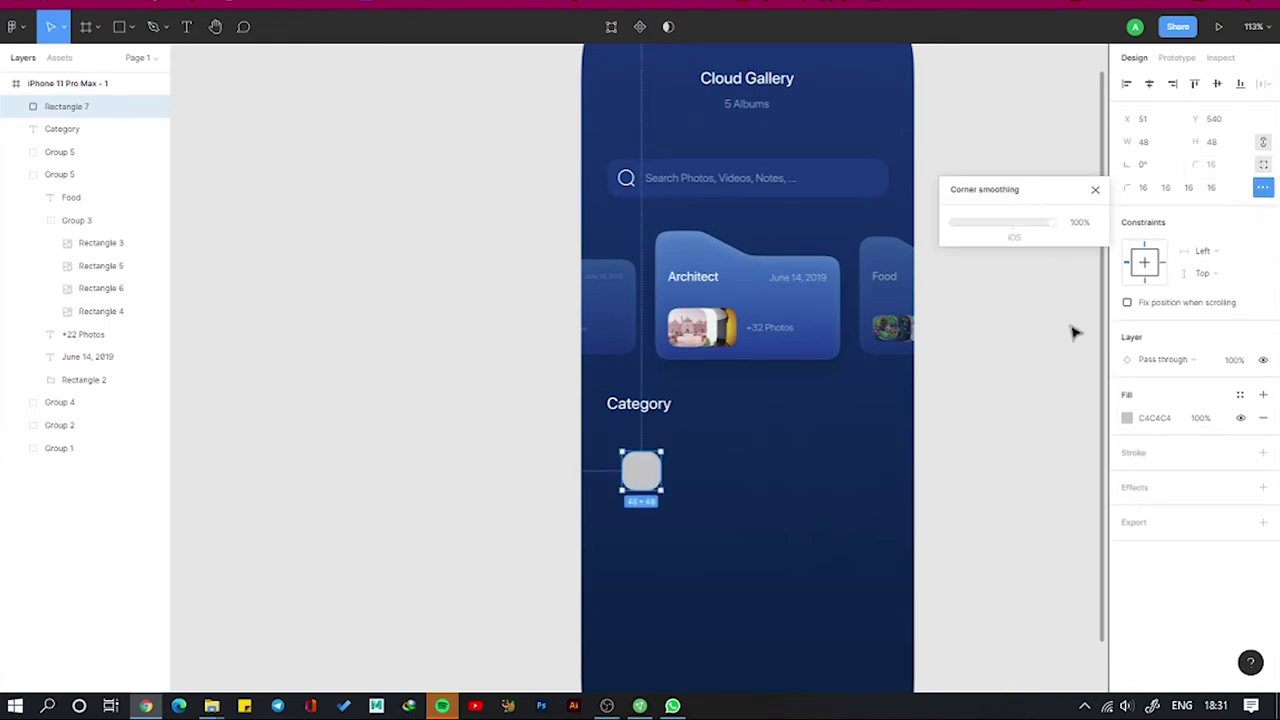
pyautogui.click(1127, 417)
pyautogui.click(978, 320)
pyautogui.click(980, 337)
pyautogui.click(1008, 623)
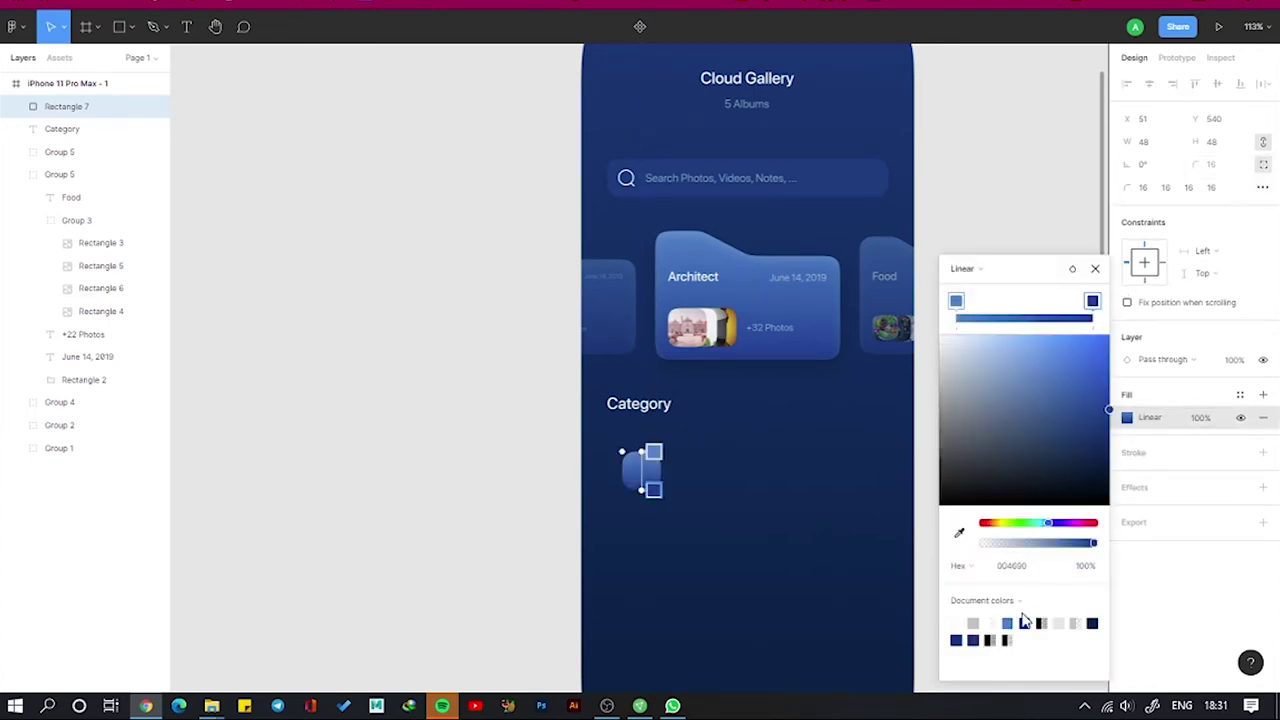
pyautogui.click(1040, 569)
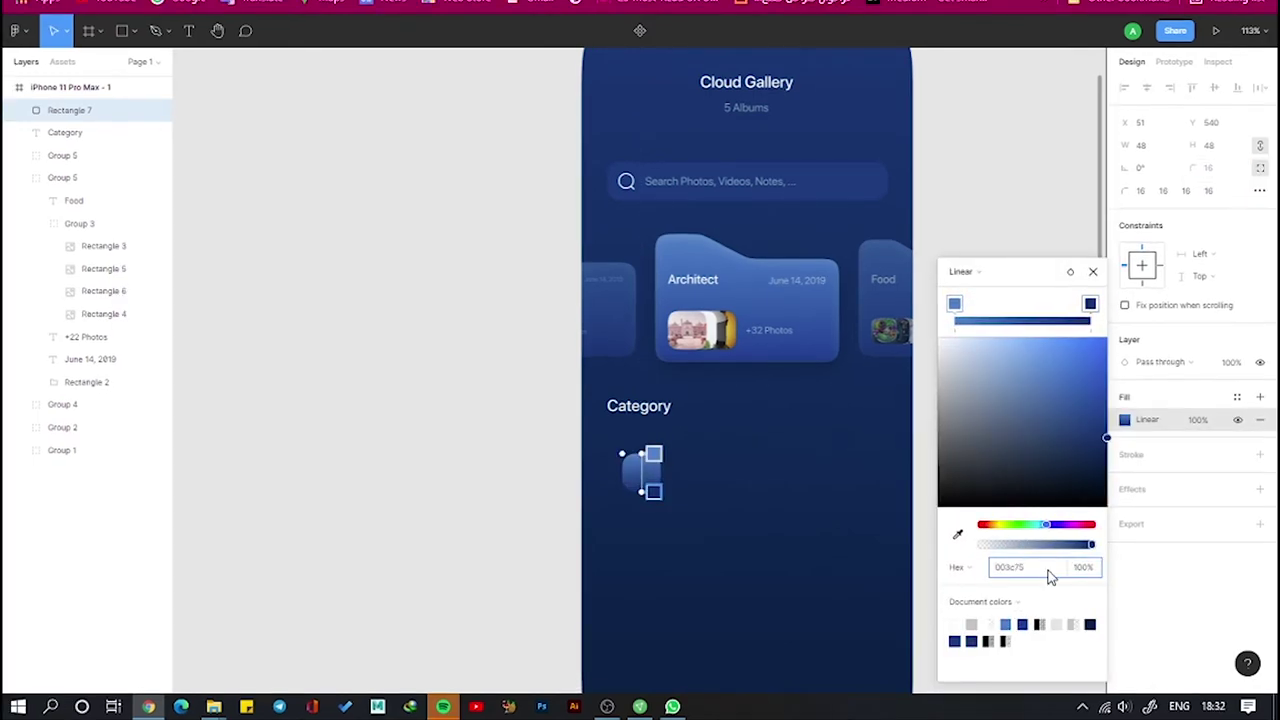
pyautogui.click(1260, 489)
# Add an inner shadow effect to the square and set its colour to white
pyautogui.click(1165, 512)
pyautogui.click(1205, 491)
pyautogui.click(1124, 512)
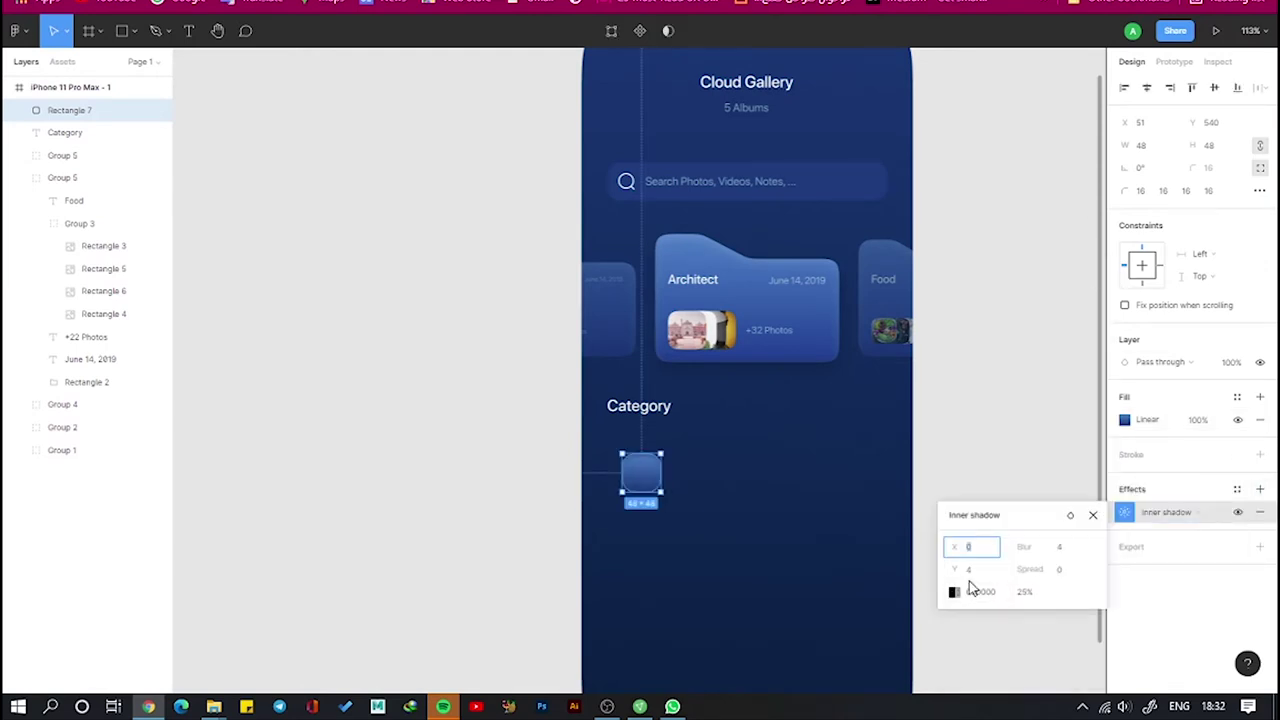
pyautogui.click(954, 591)
pyautogui.moveTo(800, 380); pyautogui.dragTo(707, 260)
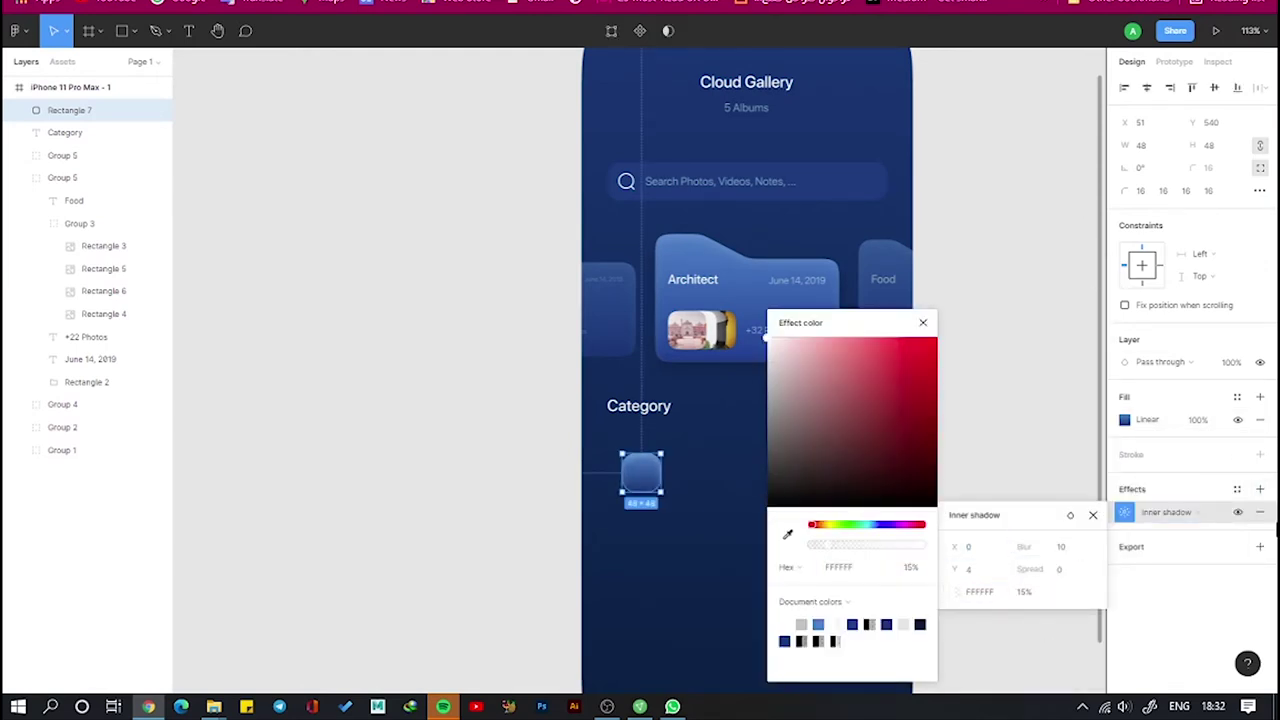
pyautogui.click(1260, 489)
# Add a second, dark inner shadow with Y offset -4 and adjusted blur
pyautogui.click(1124, 512)
pyautogui.click(990, 569)
pyautogui.write('-4')
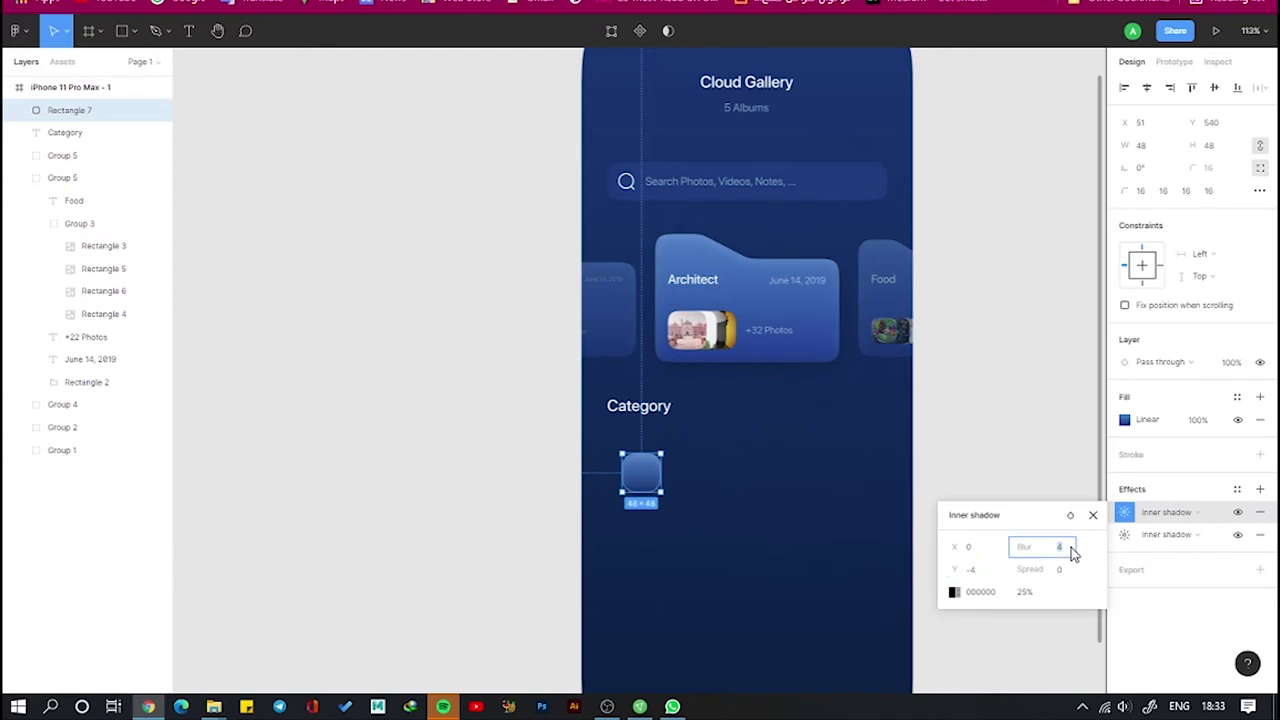
pyautogui.write('10')
pyautogui.moveTo(1035, 569); pyautogui.dragTo(1040, 569)
pyautogui.click(1124, 534)
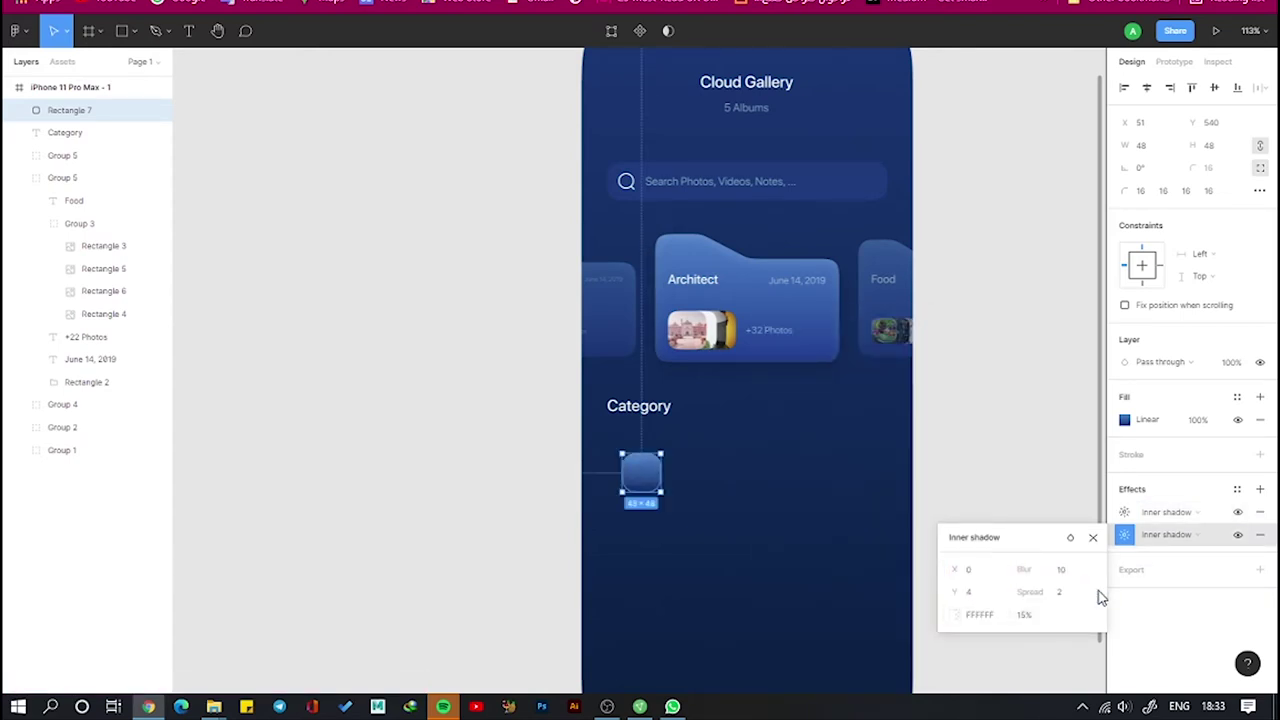
pyautogui.click(1260, 168)
pyautogui.press('Escape')
# Insert the image and voice icons from the Iconly plugin
pyautogui.rightClick(740, 585)
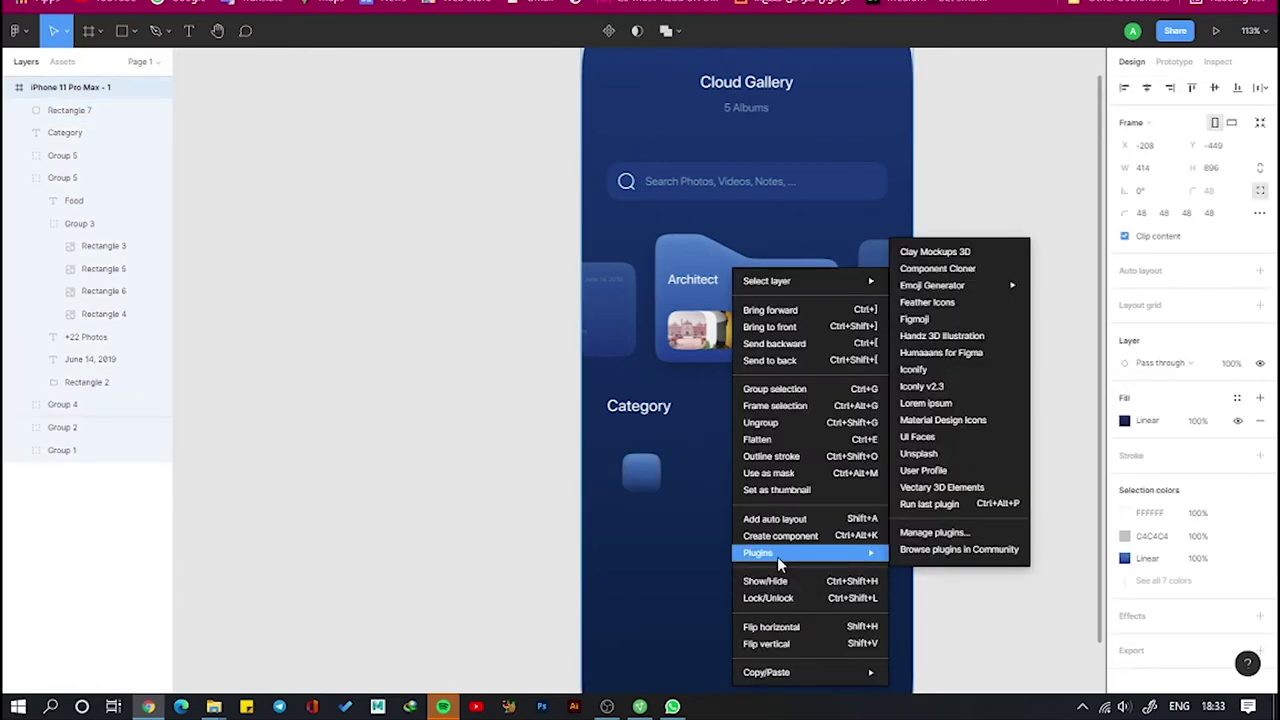
pyautogui.click(949, 366)
pyautogui.scroll(-3, 760, 510)
pyautogui.click(600, 338)
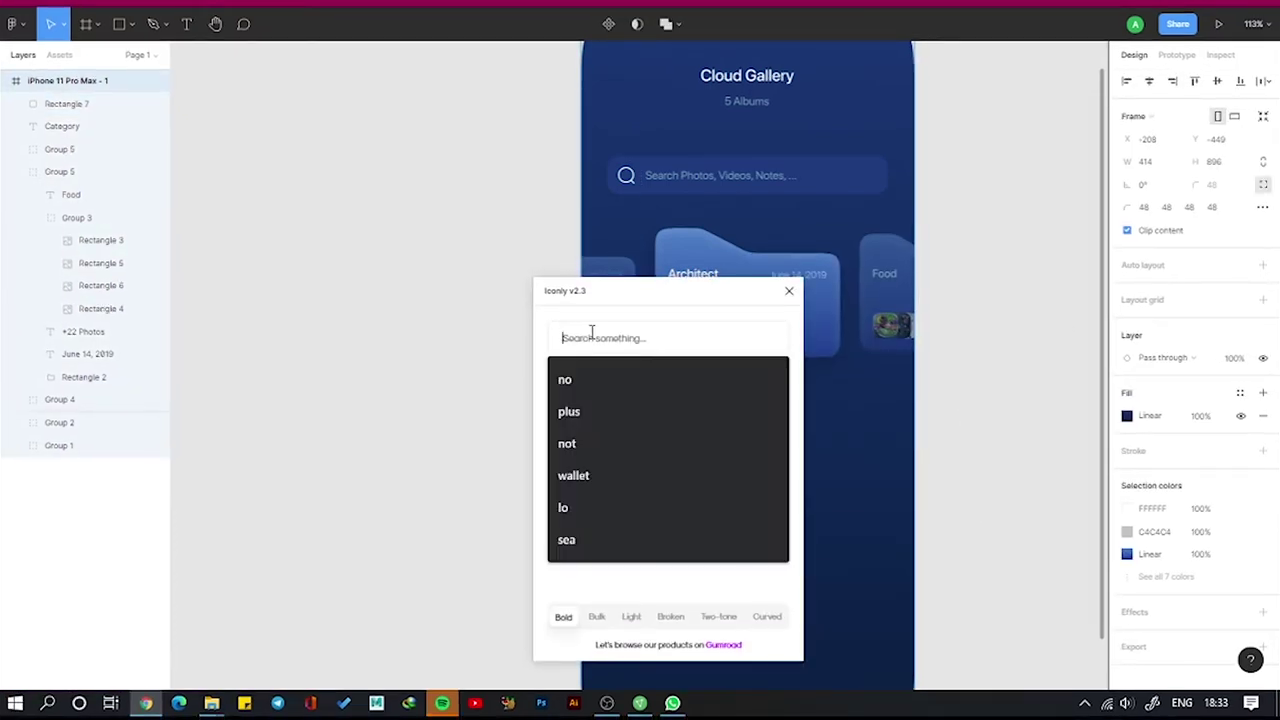
pyautogui.write('v')
pyautogui.click(566, 396)
pyautogui.write('oice')
pyautogui.click(567, 396)
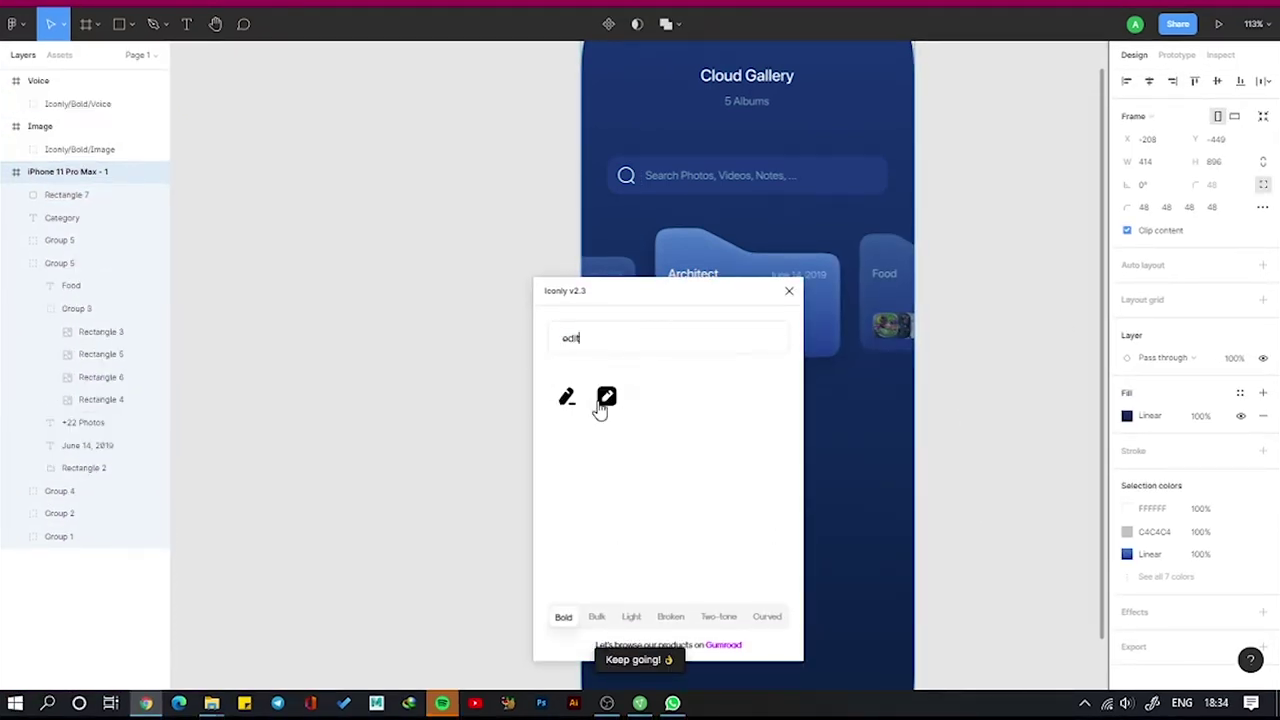
# Insert the Iconly edit, star and video icons
pyautogui.click(566, 400)
pyautogui.write('star')
pyautogui.press('Return')
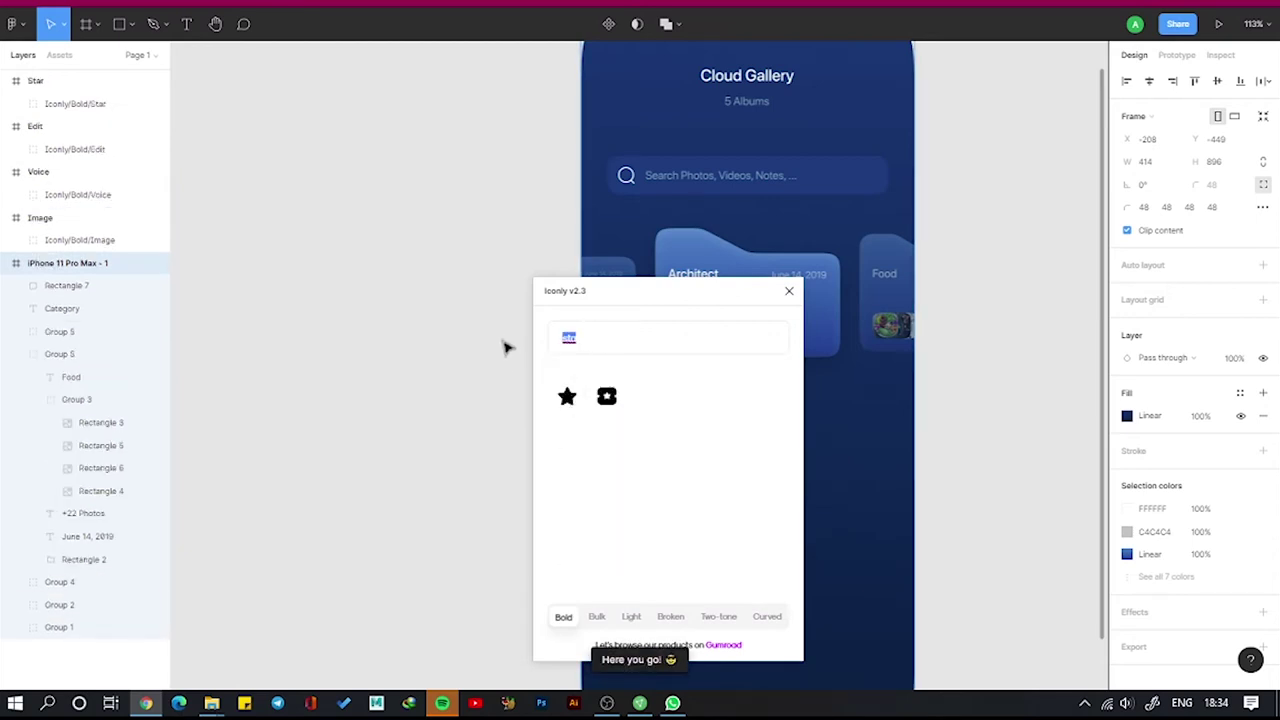
pyautogui.press('BackSpace')
pyautogui.write('vi')
pyautogui.click(606, 399)
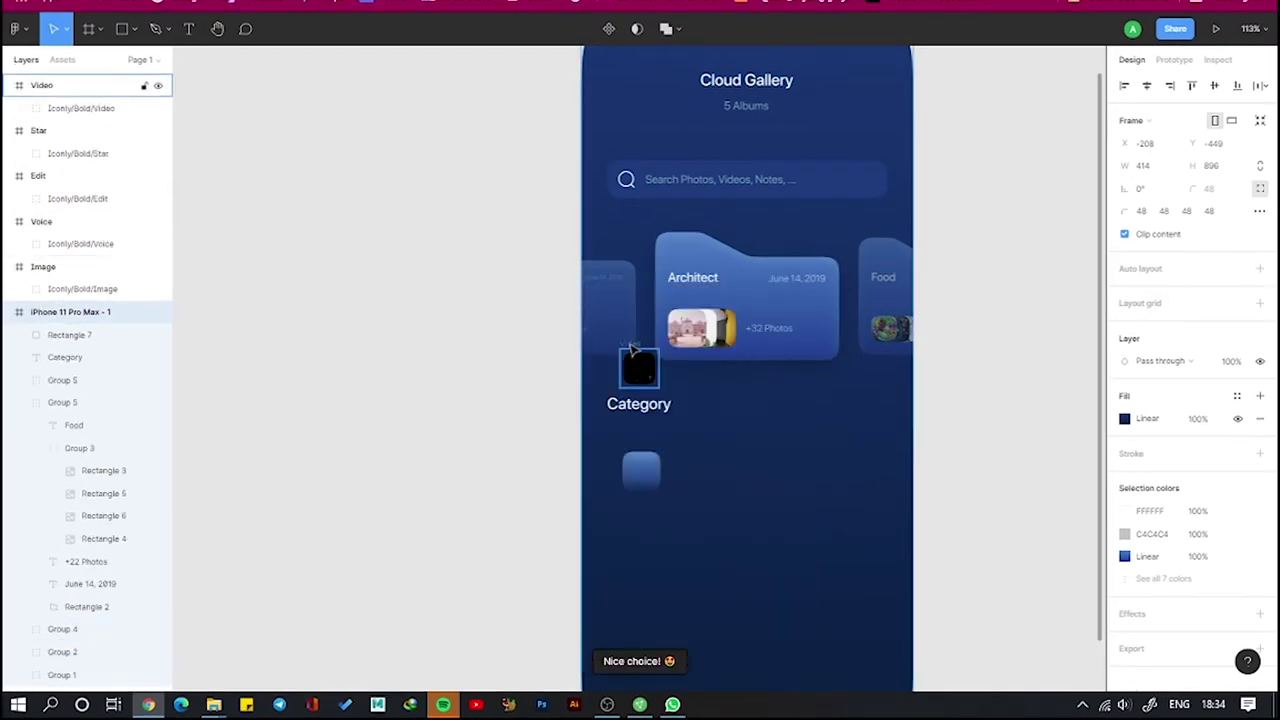
# Move the icons into the phone screen, size them 24×24 and spread them apart
pyautogui.moveTo(650, 378); pyautogui.dragTo(791, 414)
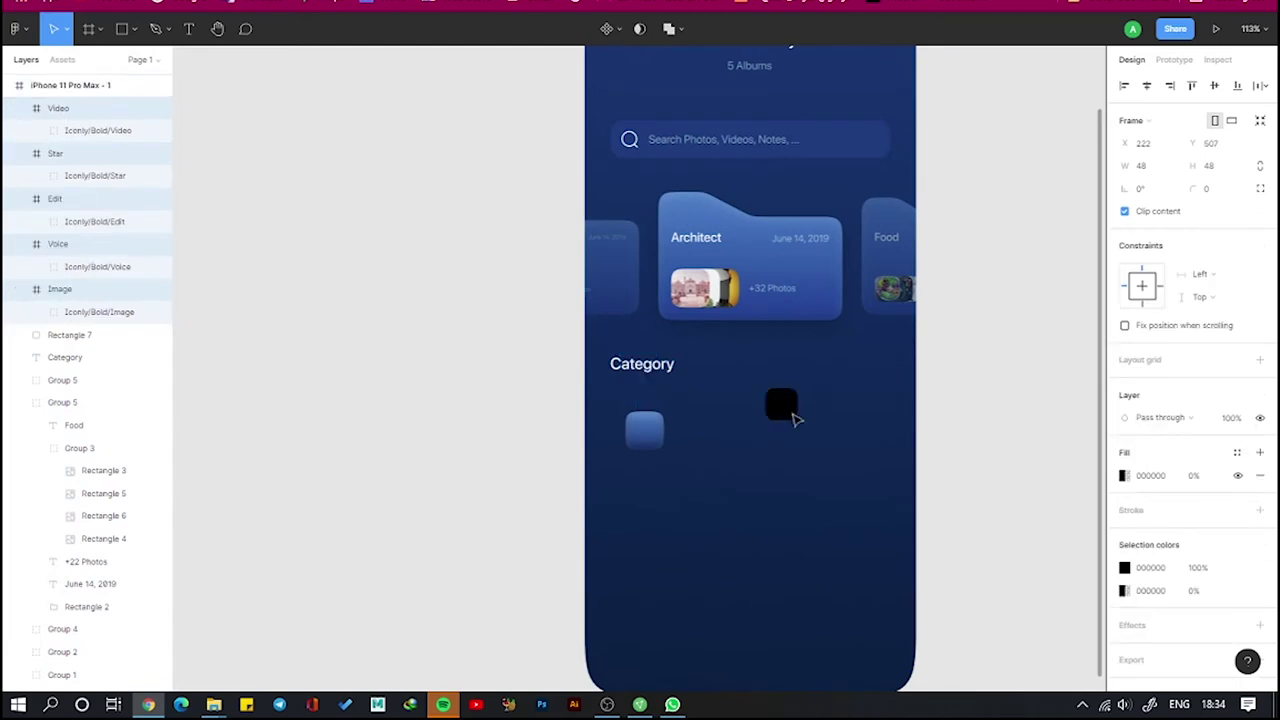
pyautogui.click(1216, 168)
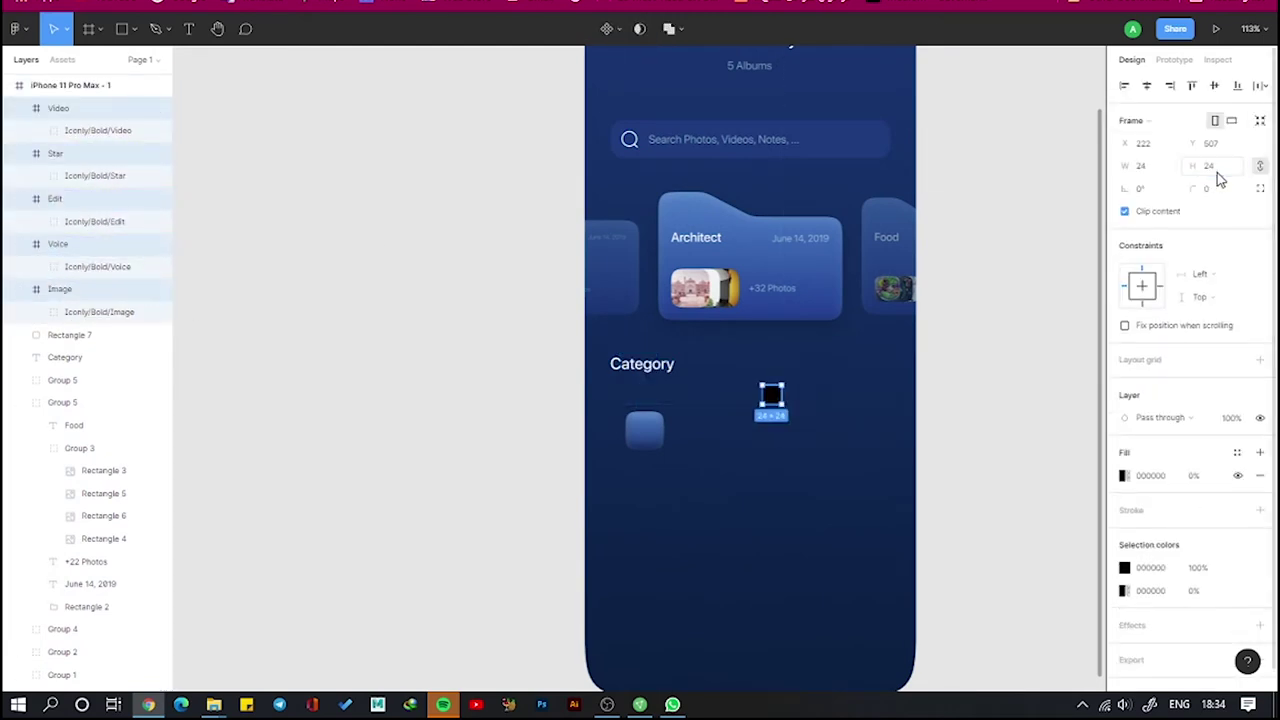
pyautogui.moveTo(771, 400)
pyautogui.mouseDown()
pyautogui.moveTo(753, 442)
pyautogui.moveTo(805, 427)
pyautogui.mouseUp()
pyautogui.moveTo(771, 400); pyautogui.dragTo(801, 492)
pyautogui.moveTo(771, 400); pyautogui.dragTo(753, 501)
# Make the icons white (FFFFFF) and centre the image icon on the blue tile
pyautogui.scroll(2, 757, 348)
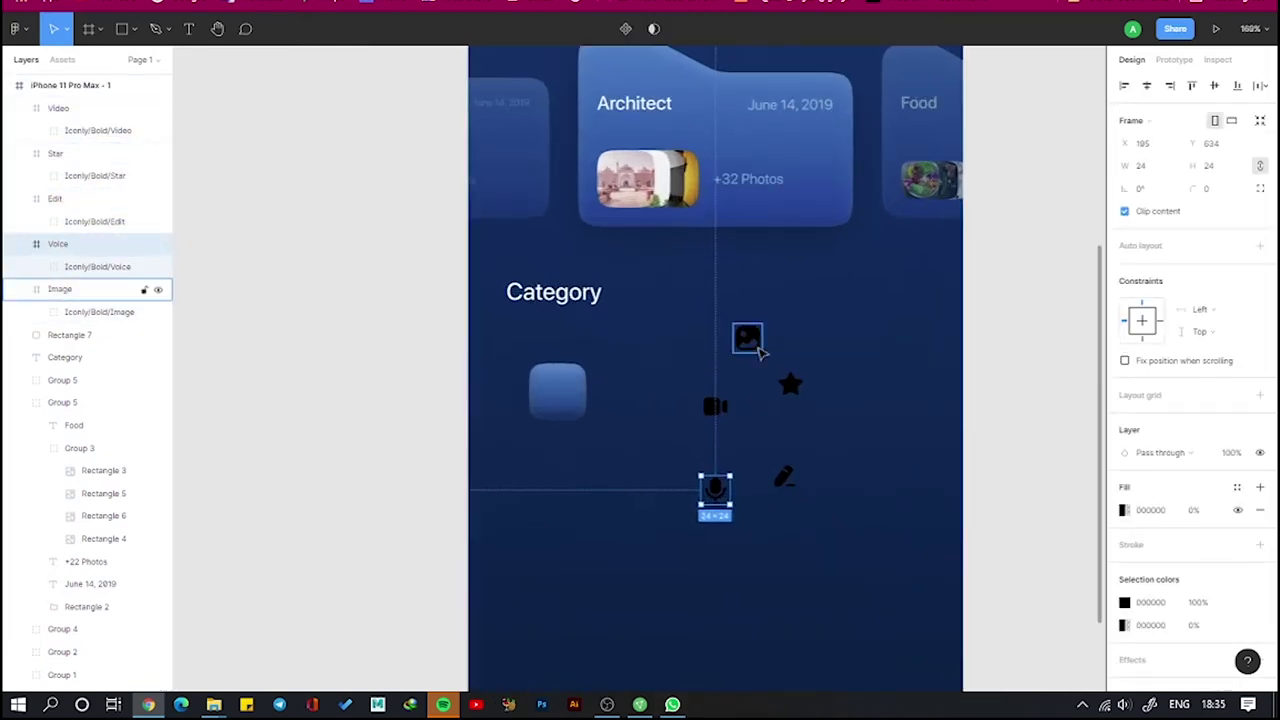
pyautogui.click(748, 338)
pyautogui.keyDown('shift'); pyautogui.click(789, 383); pyautogui.keyUp('shift')
pyautogui.click(1151, 580)
pyautogui.write('FFFFFF')
pyautogui.click(1017, 189)
pyautogui.moveTo(748, 338); pyautogui.dragTo(557, 391)
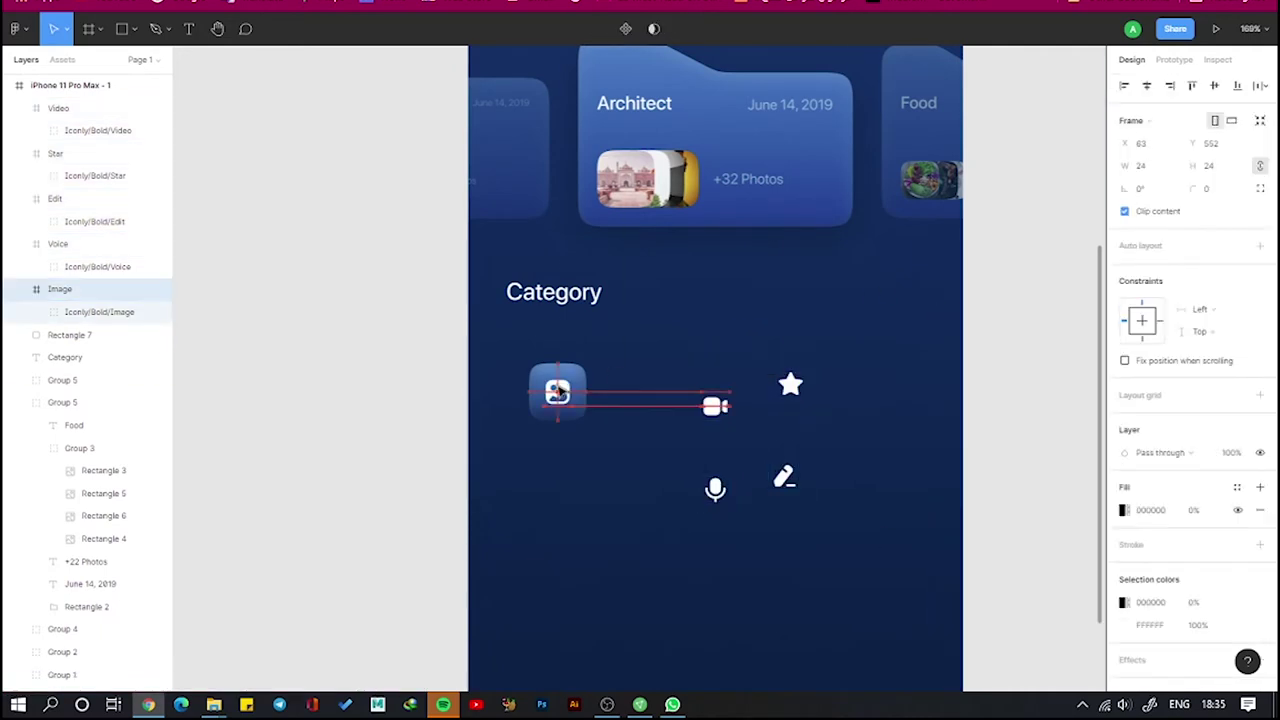
# Add a white 'Photos' label below the tile and a size-12 '12 Gb' copy beneath it
pyautogui.press('t')
pyautogui.moveTo(551, 475)
pyautogui.mouseDown()
pyautogui.moveTo(611, 514)
pyautogui.moveTo(631, 509)
pyautogui.mouseUp()
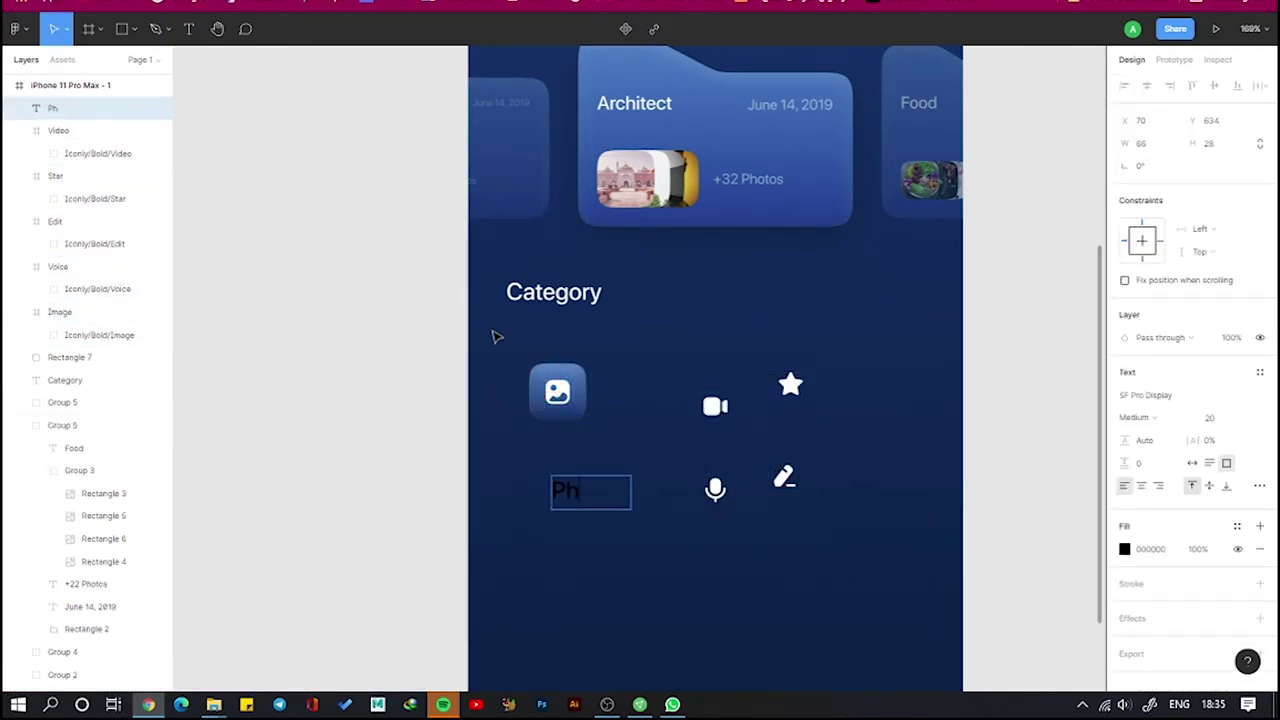
pyautogui.click(1124, 549)
pyautogui.write('FFFFFF')
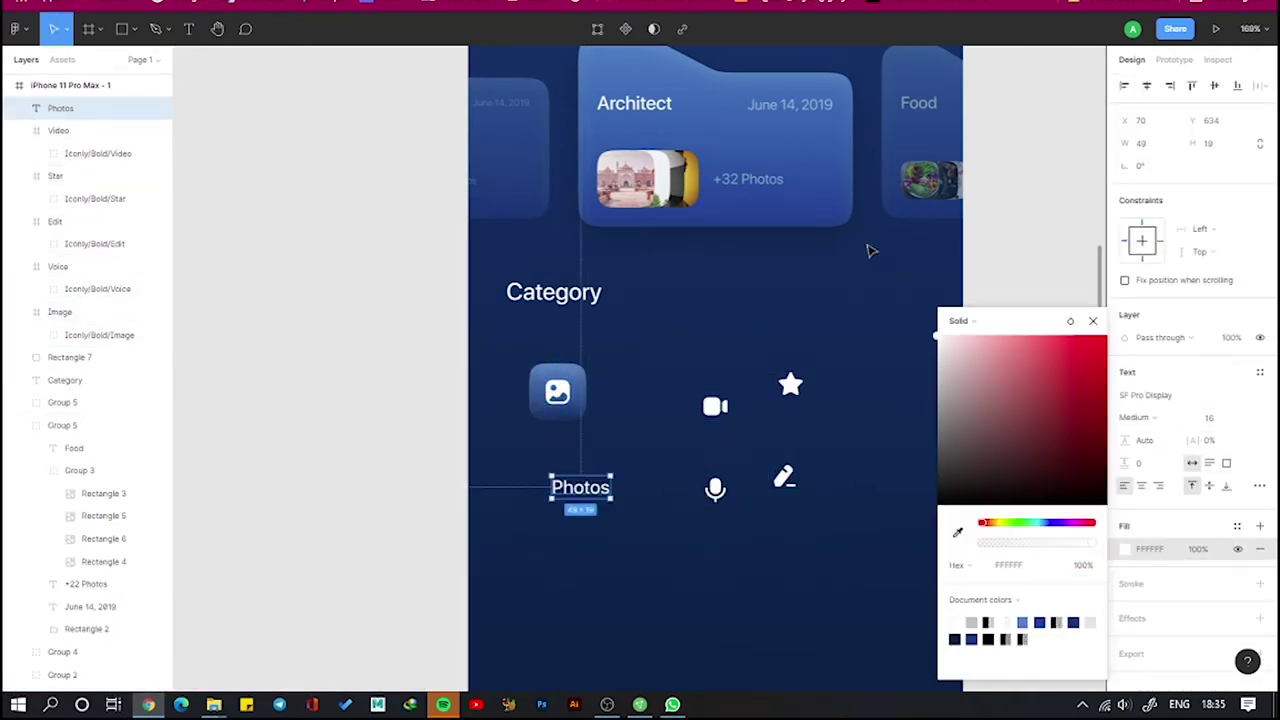
pyautogui.moveTo(580, 487); pyautogui.dragTo(578, 515)
pyautogui.write('12 Gb')
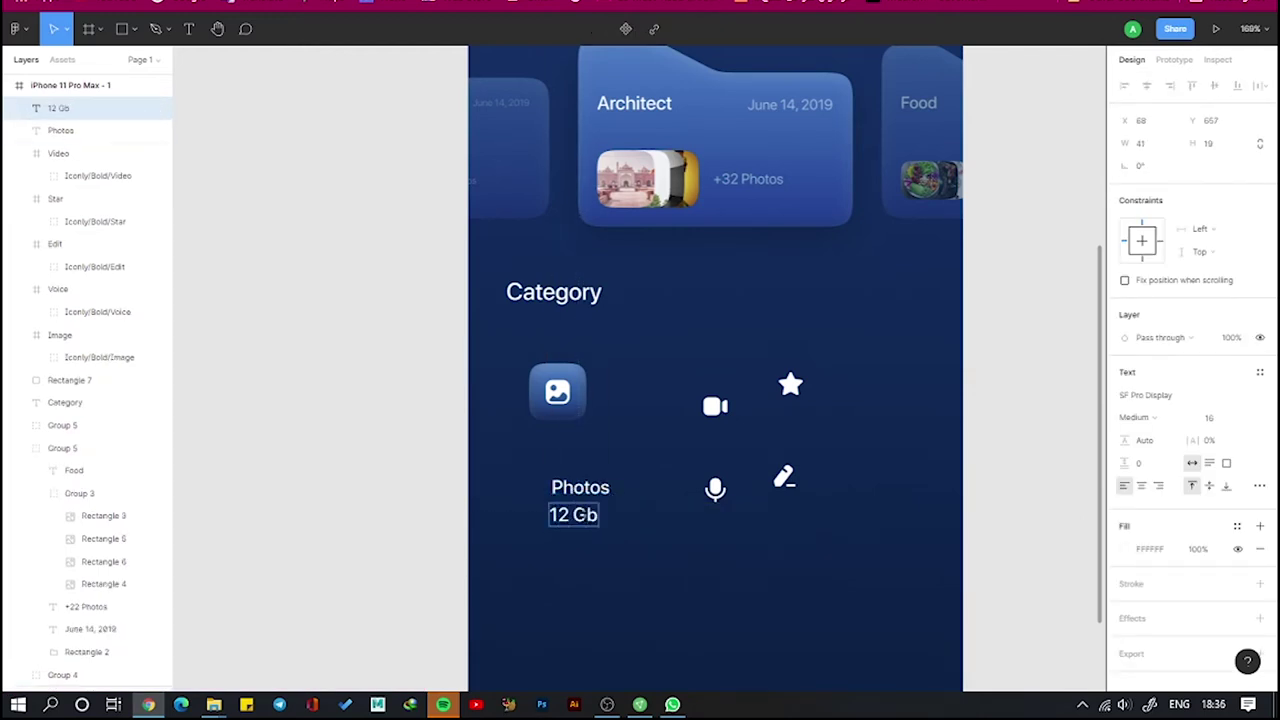
pyautogui.click(1212, 418)
pyautogui.write('12')
pyautogui.press('Return')
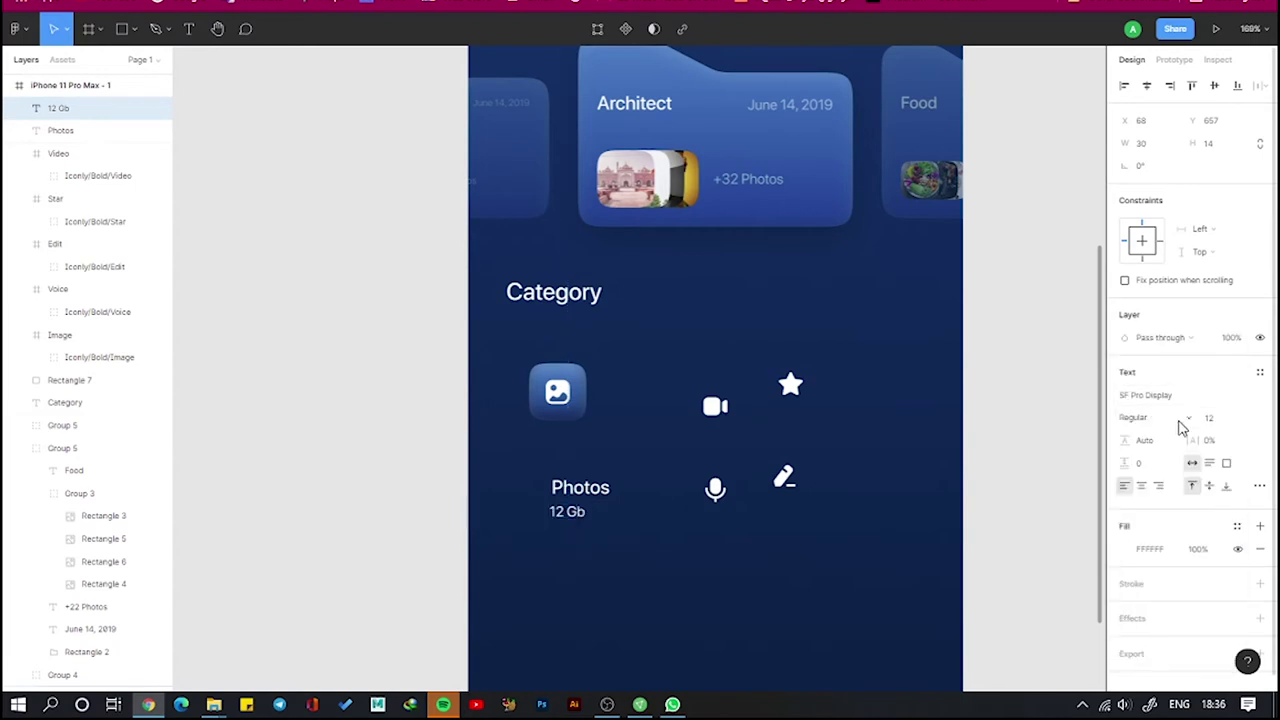
# Draw a small white dot beside '12 Gb' and add a '3400 Files' caption copy
pyautogui.press('o')
pyautogui.moveTo(606, 511); pyautogui.dragTo(574, 491)
pyautogui.scroll(5, 612, 494)
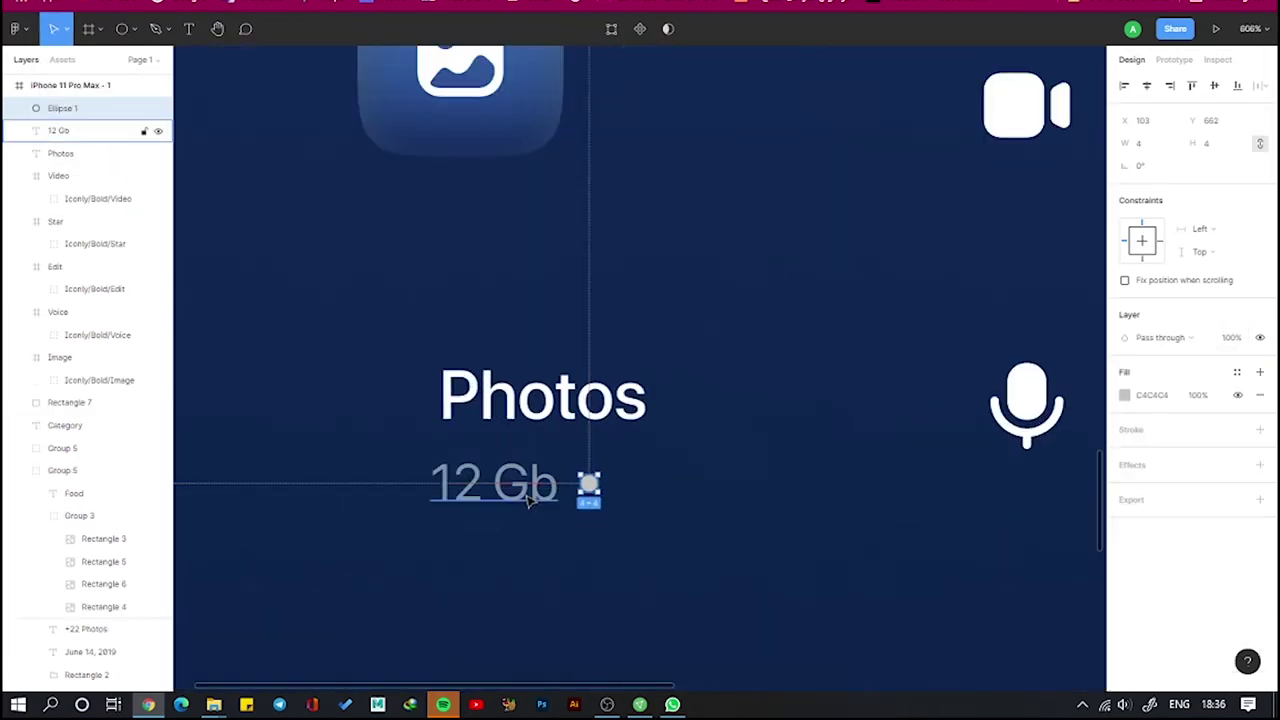
pyautogui.click(1126, 396)
pyautogui.moveTo(495, 483)
pyautogui.mouseDown()
pyautogui.moveTo(675, 483)
pyautogui.moveTo(636, 483)
pyautogui.mouseUp()
pyautogui.doubleClick(636, 483)
pyautogui.write('May')
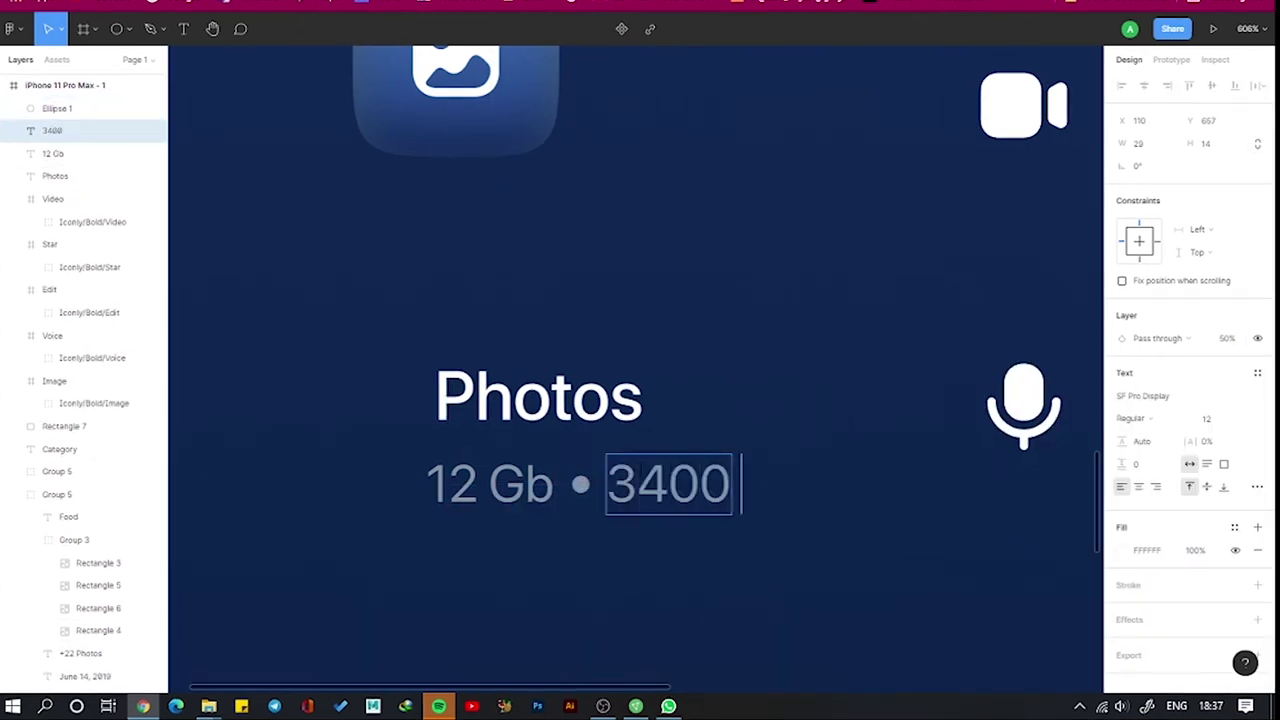
pyautogui.write('les')
pyautogui.press('Escape')
# Order the caption as '3400 Files • 12 Gb', group it with Photos, and place it beside the tile
pyautogui.moveTo(490, 487)
pyautogui.mouseDown()
pyautogui.moveTo(515, 532)
pyautogui.moveTo(675, 564)
pyautogui.mouseUp()
pyautogui.moveTo(830, 486)
pyautogui.mouseDown()
pyautogui.moveTo(533, 466)
pyautogui.moveTo(543, 483)
pyautogui.mouseUp()
pyautogui.moveTo(667, 583)
pyautogui.mouseDown()
pyautogui.moveTo(663, 503)
pyautogui.moveTo(340, 470)
pyautogui.mouseUp()
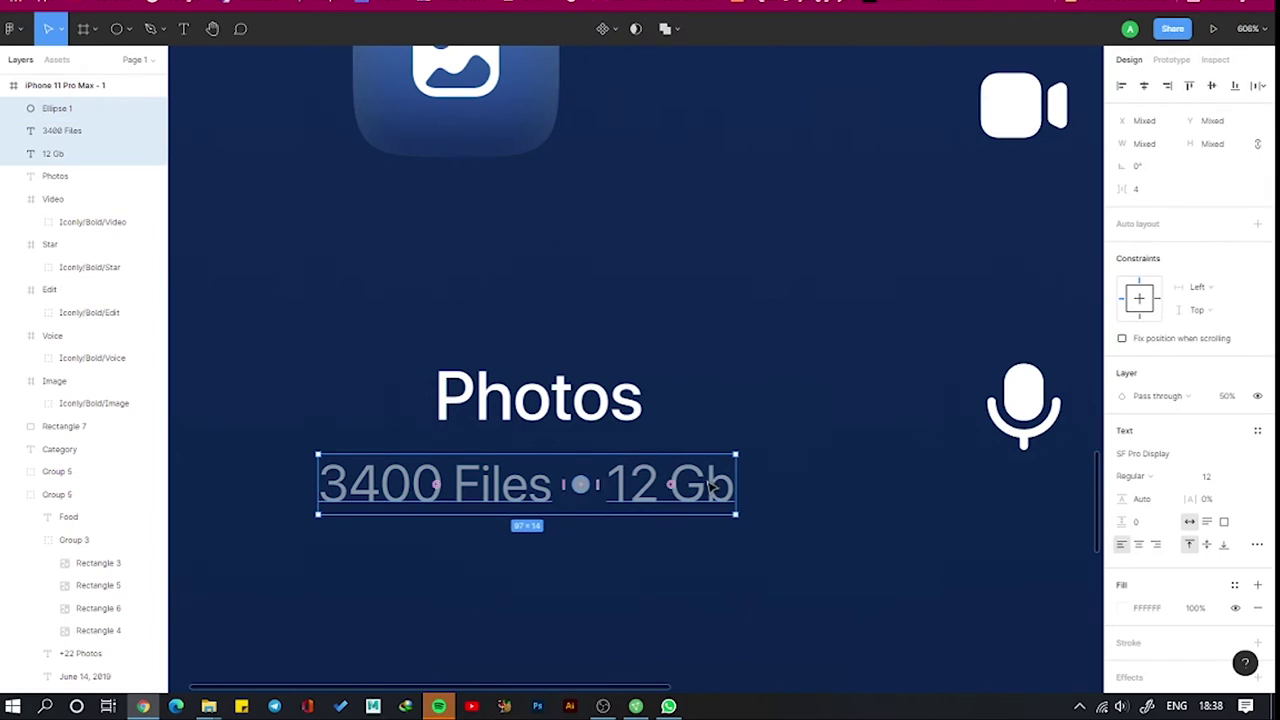
pyautogui.hotkey('ctrl', 'g')
pyautogui.keyDown('shift'); pyautogui.click(537, 396); pyautogui.keyUp('shift')
pyautogui.hotkey('ctrl', 'g')
pyautogui.scroll(-3, 633, 452)
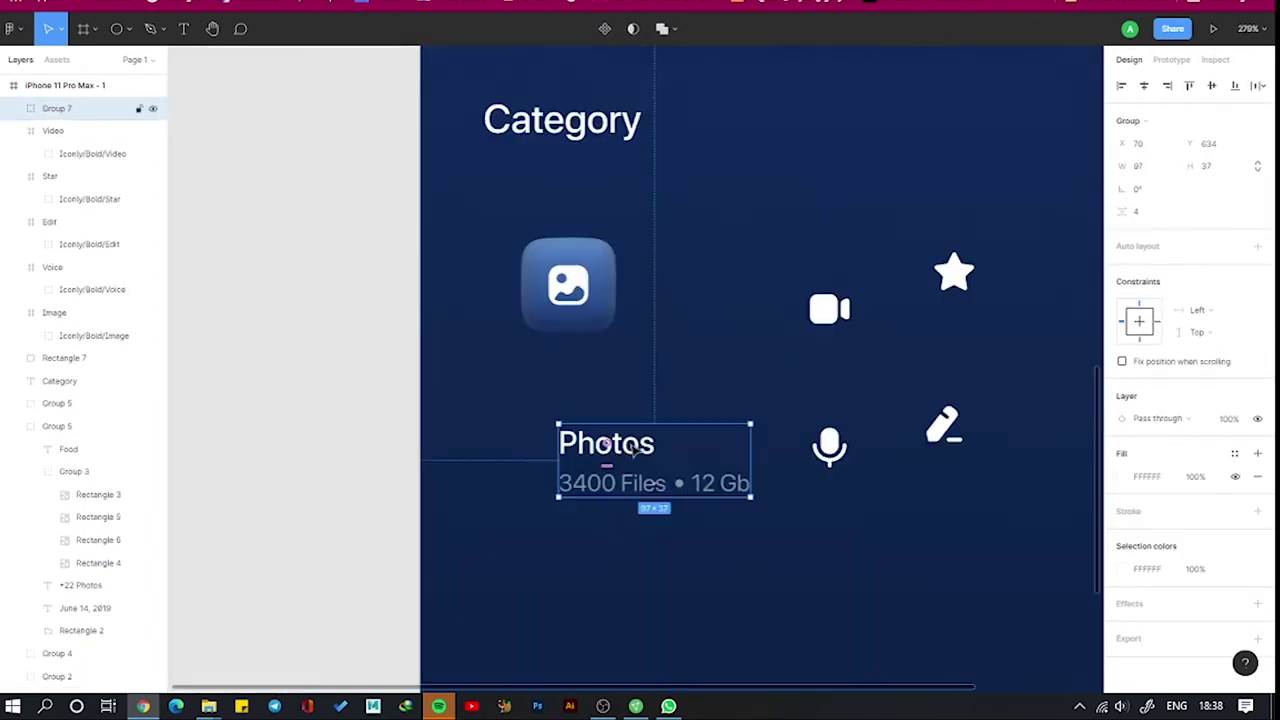
pyautogui.moveTo(633, 452); pyautogui.dragTo(715, 278)
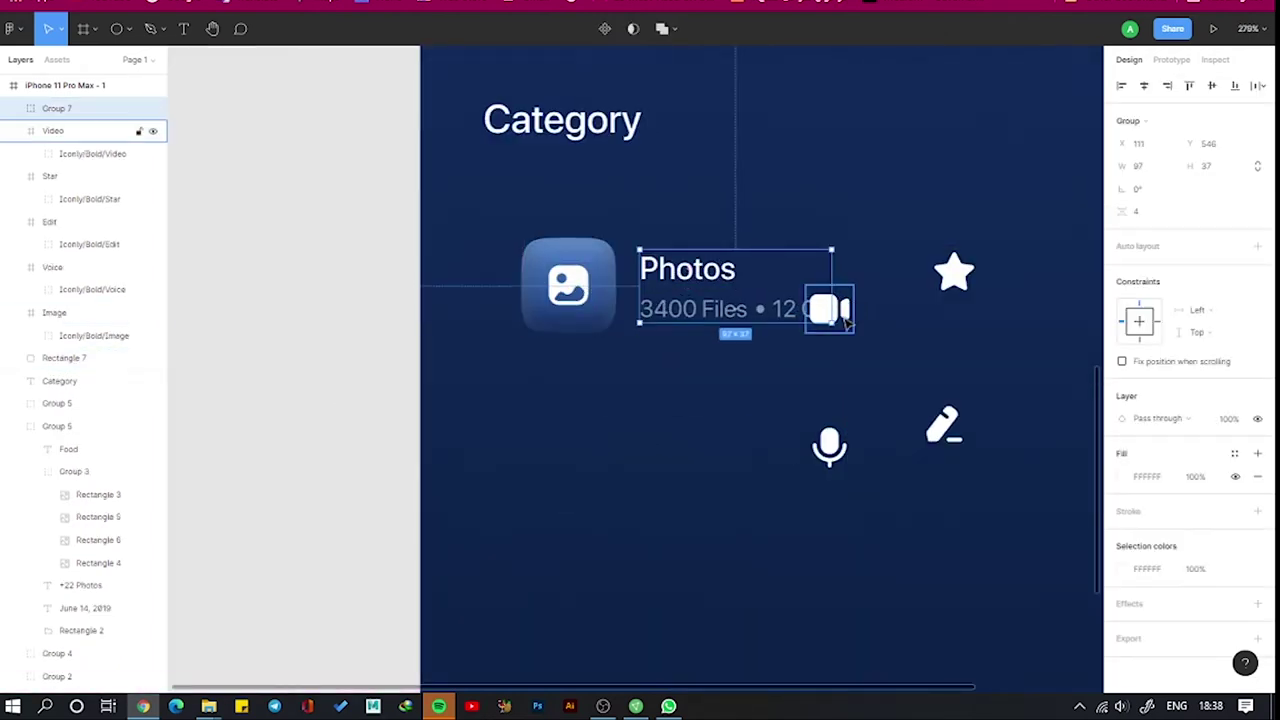
# Duplicate the Photos row below and rename the copy 'Videos'
pyautogui.moveTo(845, 318); pyautogui.dragTo(1056, 379)
pyautogui.click(568, 286)
pyautogui.click(600, 262)
pyautogui.keyDown('shift'); pyautogui.click(686, 268); pyautogui.keyUp('shift')
pyautogui.moveTo(600, 262); pyautogui.dragTo(600, 377)
pyautogui.doubleClick(675, 380)
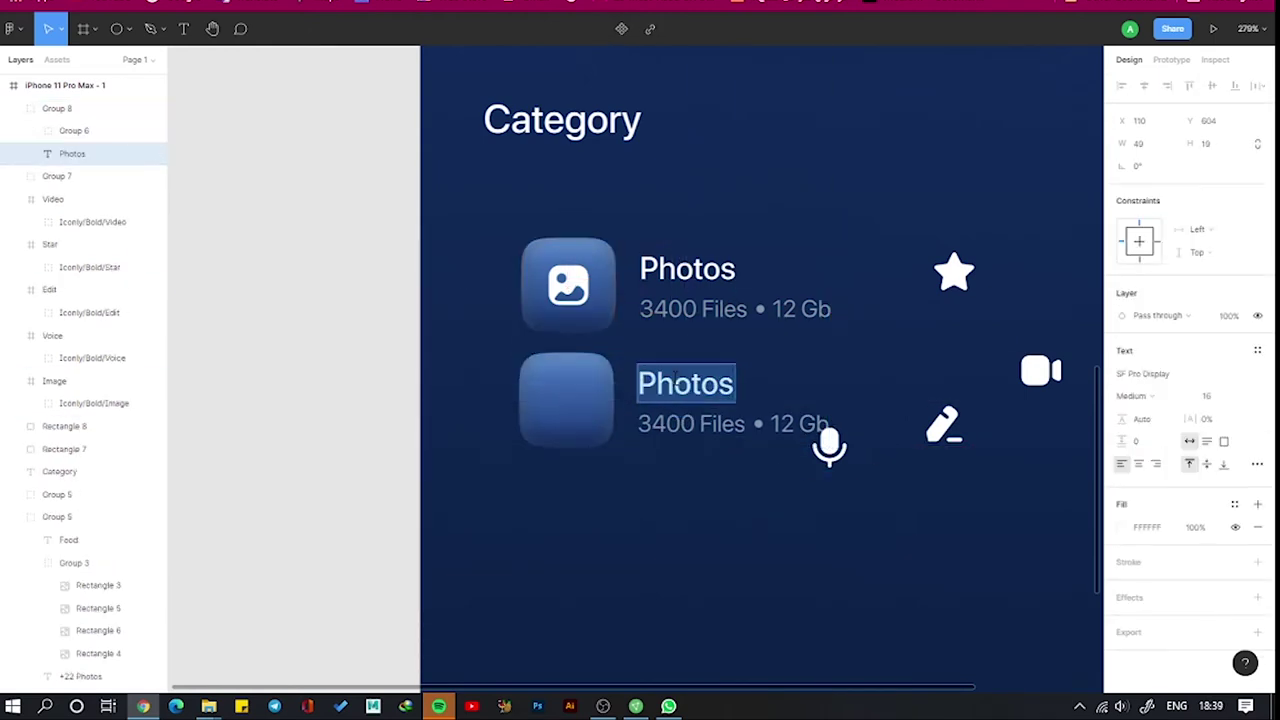
pyautogui.write('deos')
pyautogui.press('Escape')
# Change the Videos caption to 37 Files • 9 Gb and put the video icon on its tile
pyautogui.doubleClick(695, 423)
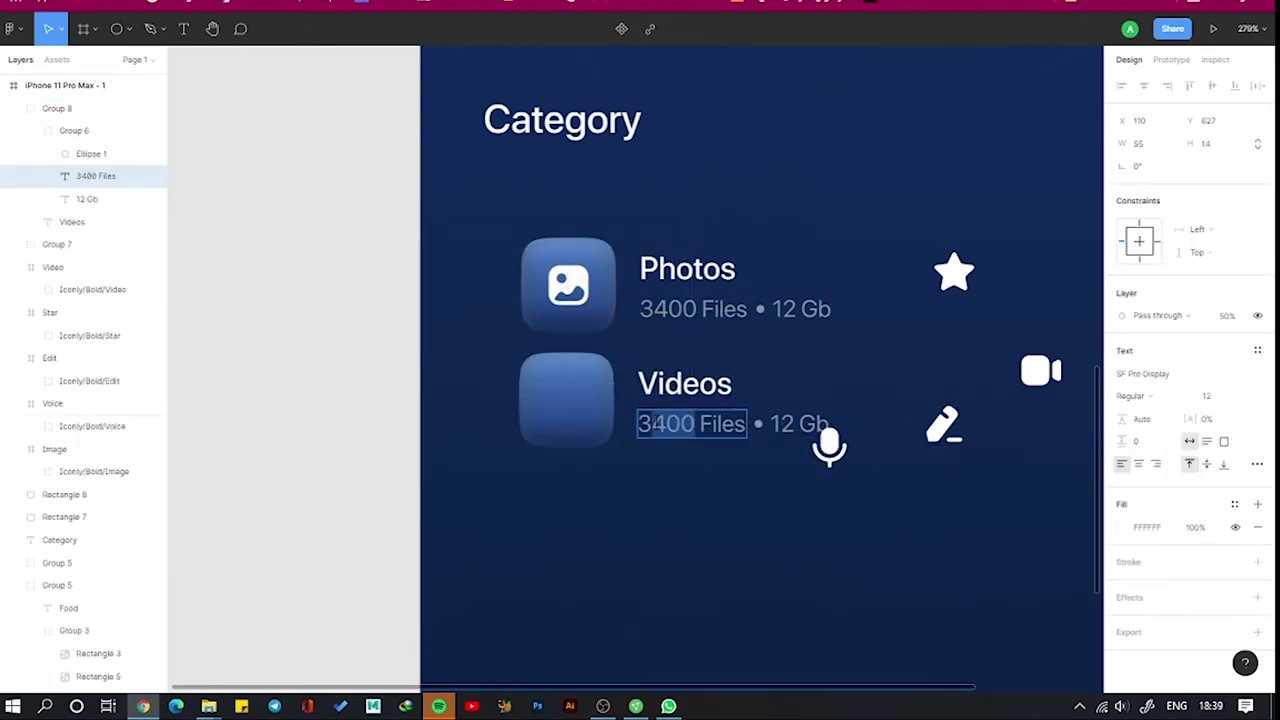
pyautogui.write('37')
pyautogui.click(770, 425)
pyautogui.press('Escape')
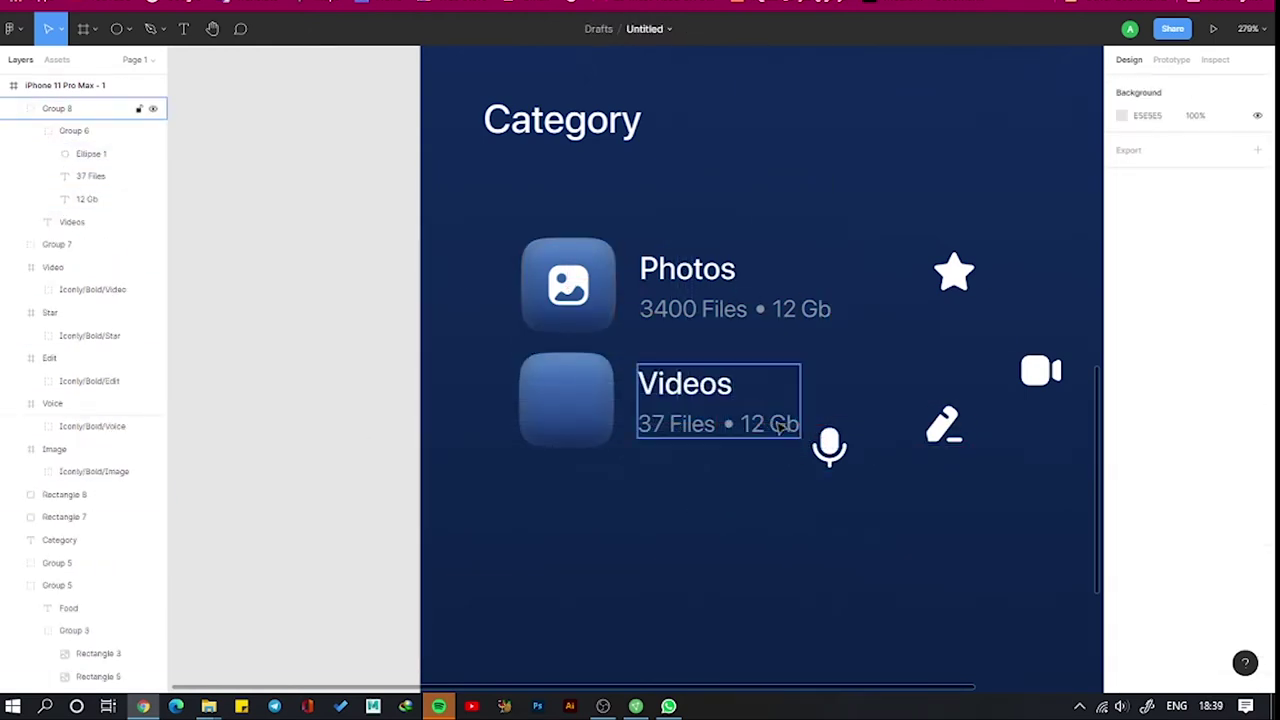
pyautogui.doubleClick(779, 425)
pyautogui.write('9')
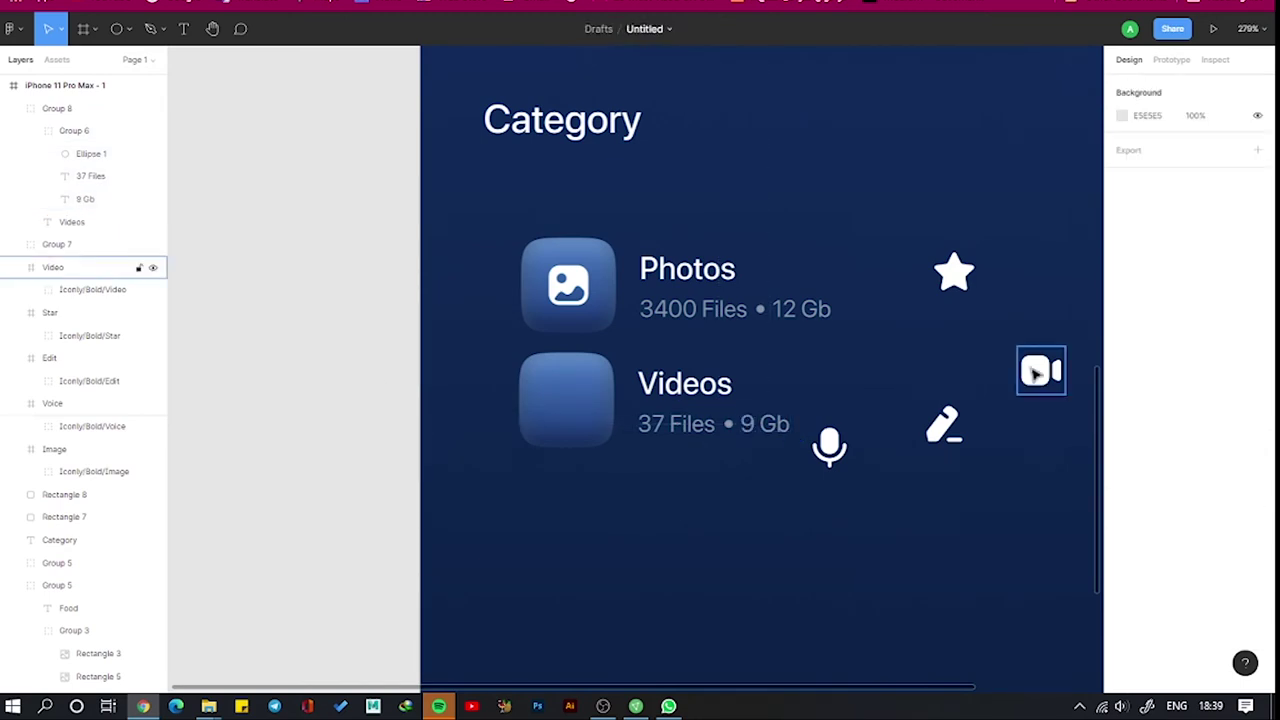
pyautogui.moveTo(1040, 371); pyautogui.dragTo(566, 401)
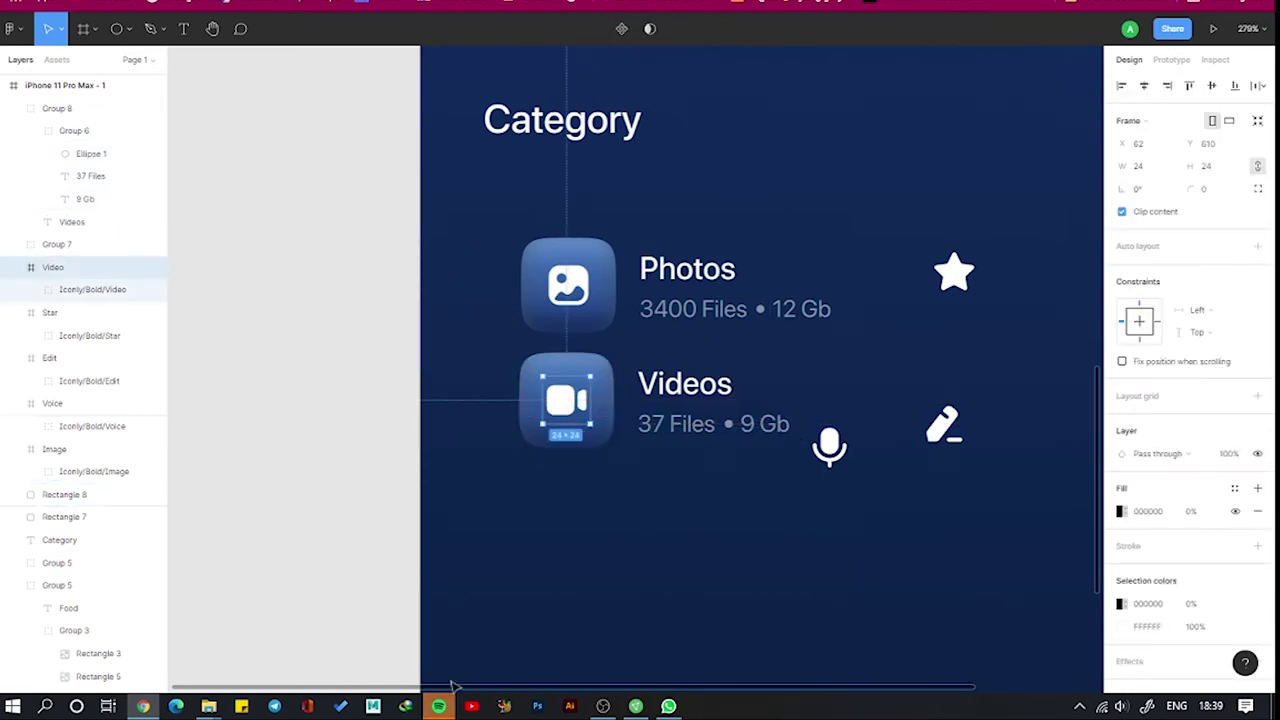
# Duplicate the Videos row as a Voices row (3700 Files) with the mic icon
pyautogui.click(690, 400)
pyautogui.moveTo(690, 400); pyautogui.dragTo(690, 518)
pyautogui.moveTo(804, 459); pyautogui.dragTo(710, 524)
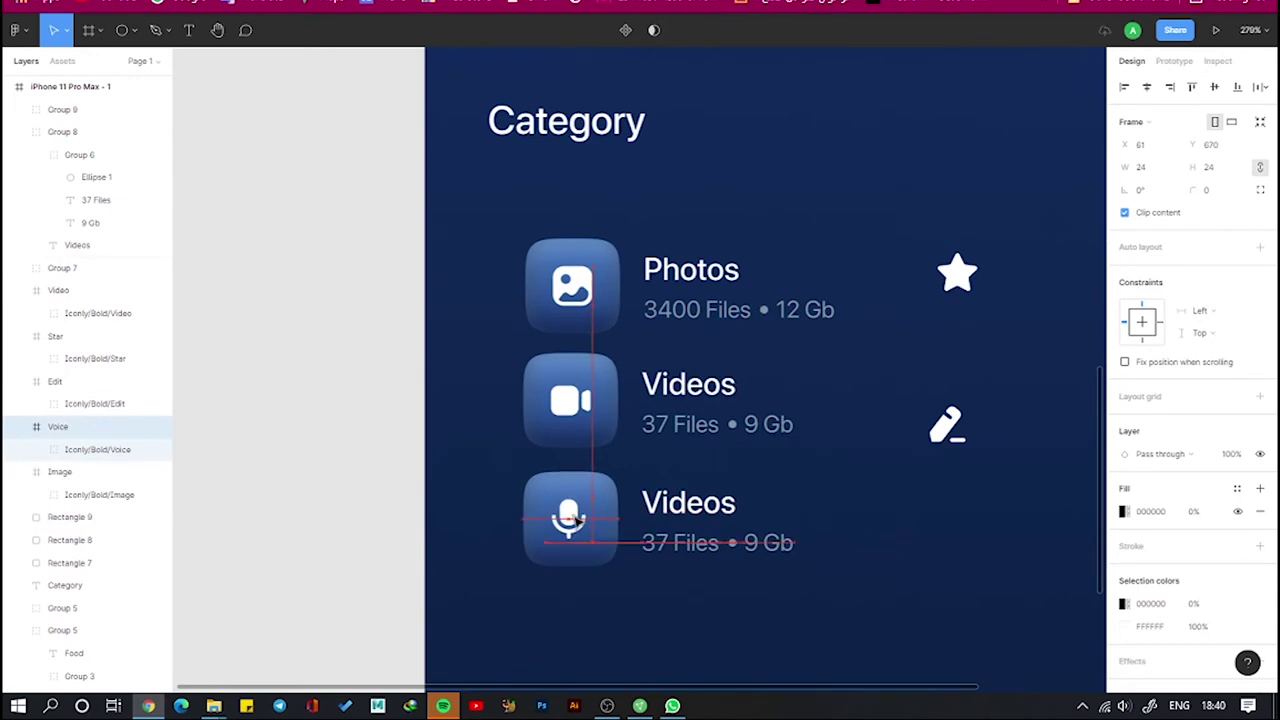
pyautogui.doubleClick(708, 503)
pyautogui.doubleClick(669, 542)
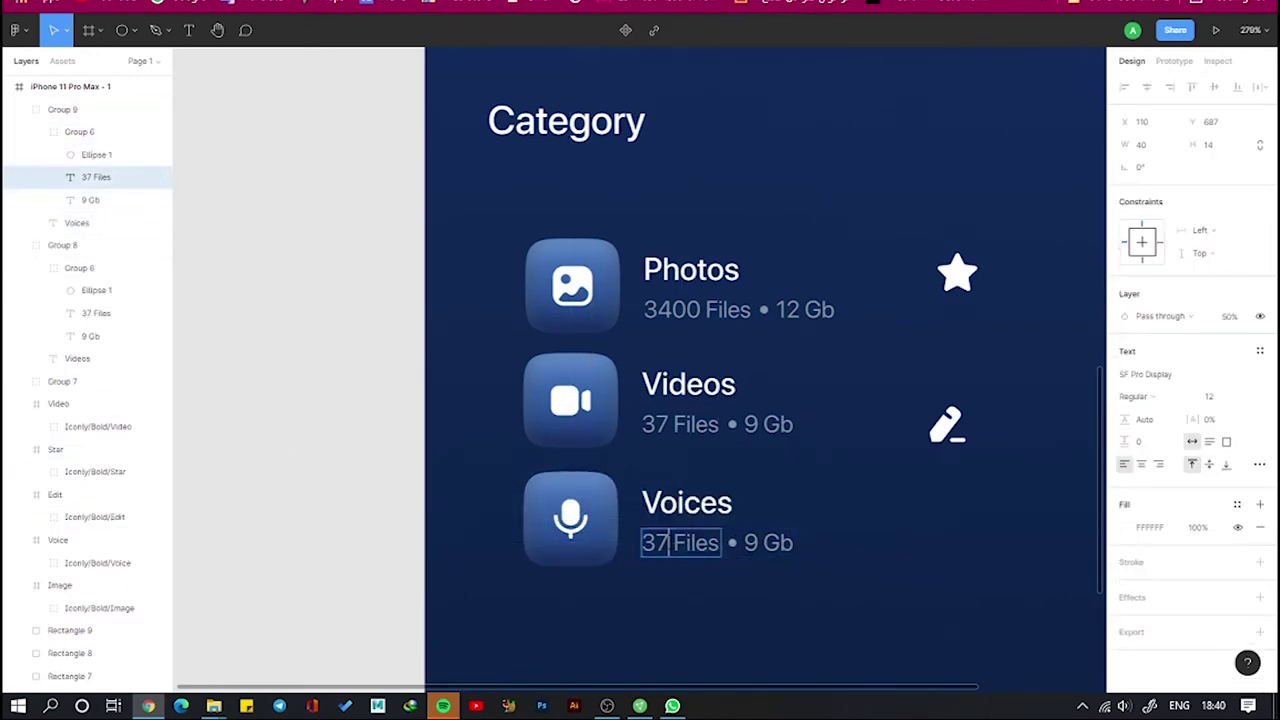
pyautogui.write('00')
pyautogui.click(733, 542)
pyautogui.keyDown('shift'); pyautogui.click(768, 543); pyautogui.keyUp('shift')
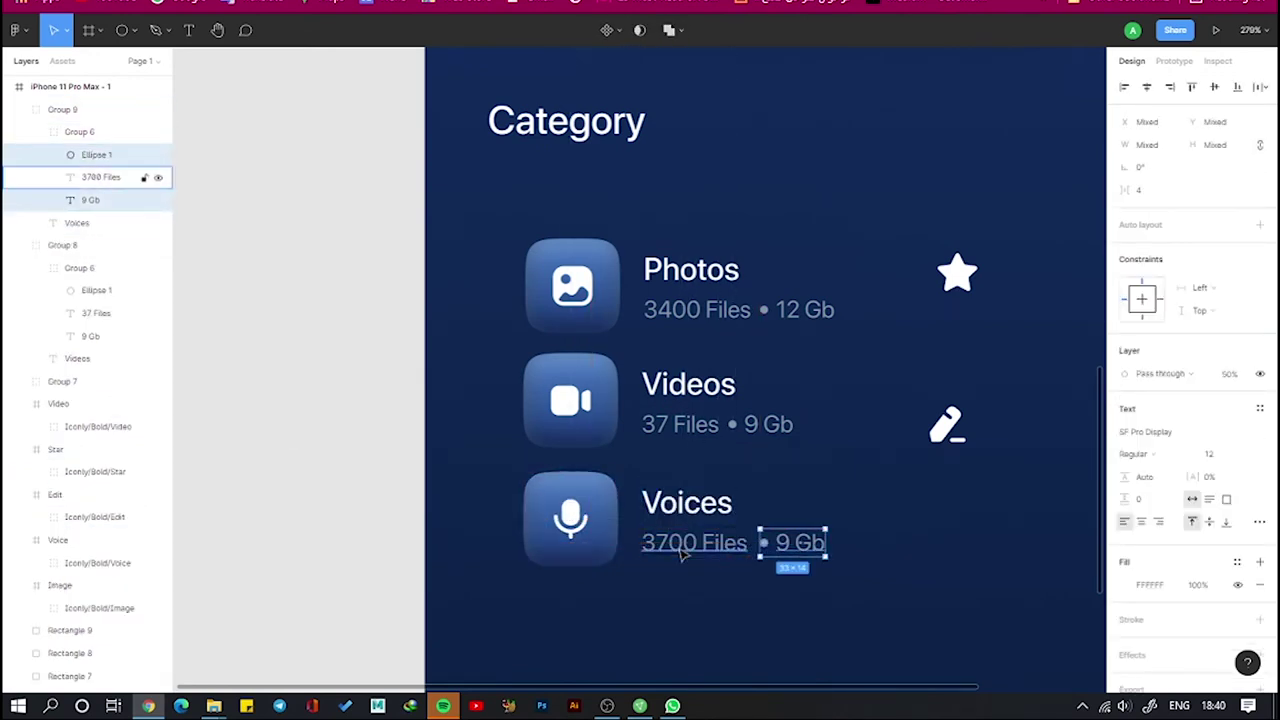
pyautogui.click(720, 443)
# Duplicate the Voices row as a fourth row titled 'Notes' with the edit icon
pyautogui.moveTo(700, 520); pyautogui.dragTo(700, 638)
pyautogui.scroll(-3, 982, 272)
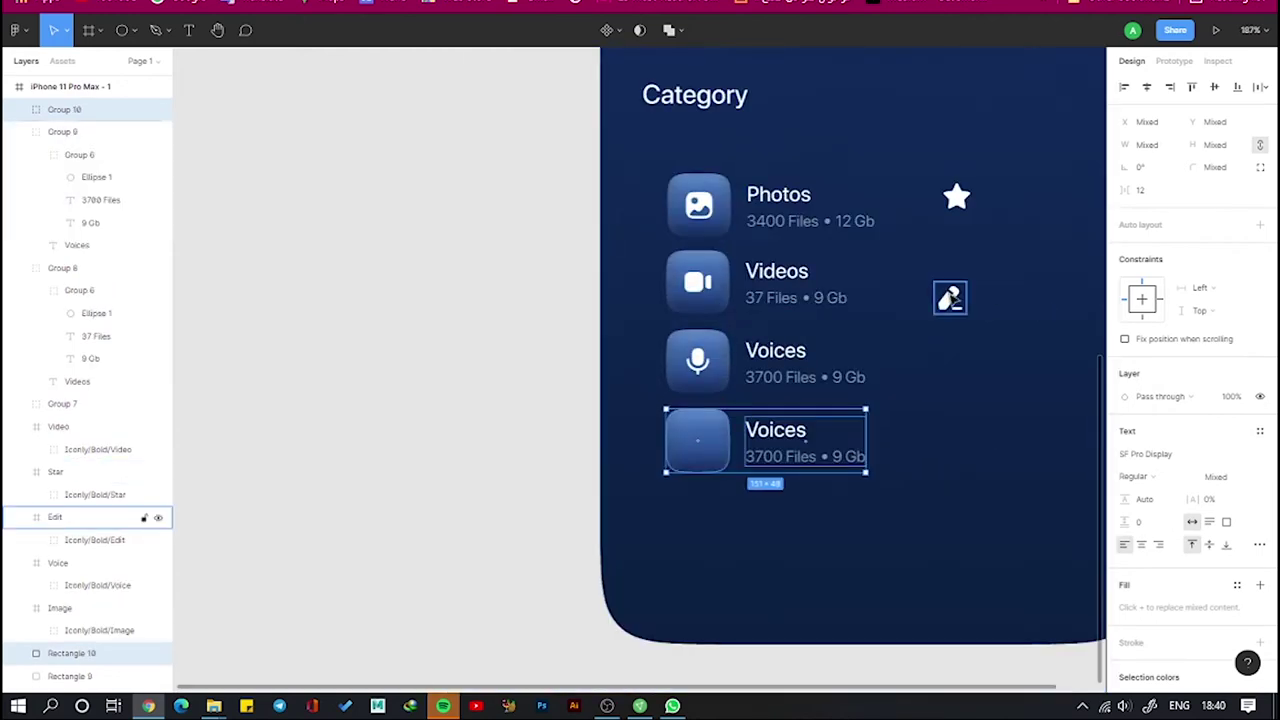
pyautogui.moveTo(950, 297); pyautogui.dragTo(698, 440)
pyautogui.click(778, 430)
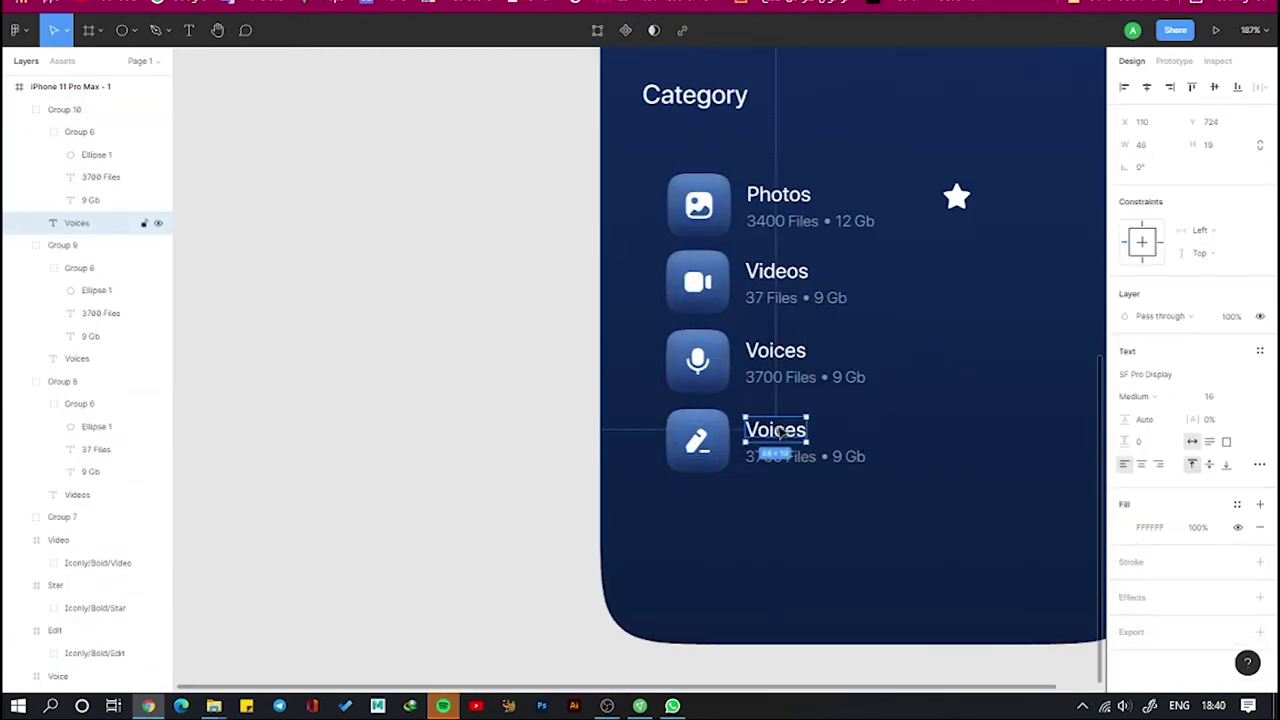
pyautogui.write('Notes')
pyautogui.click(814, 471)
pyautogui.scroll(3, 814, 471)
# Set the Notes caption to 123 Files • 1.2 Gb and duplicate the Notes row
pyautogui.moveTo(704, 450); pyautogui.dragTo(738, 450)
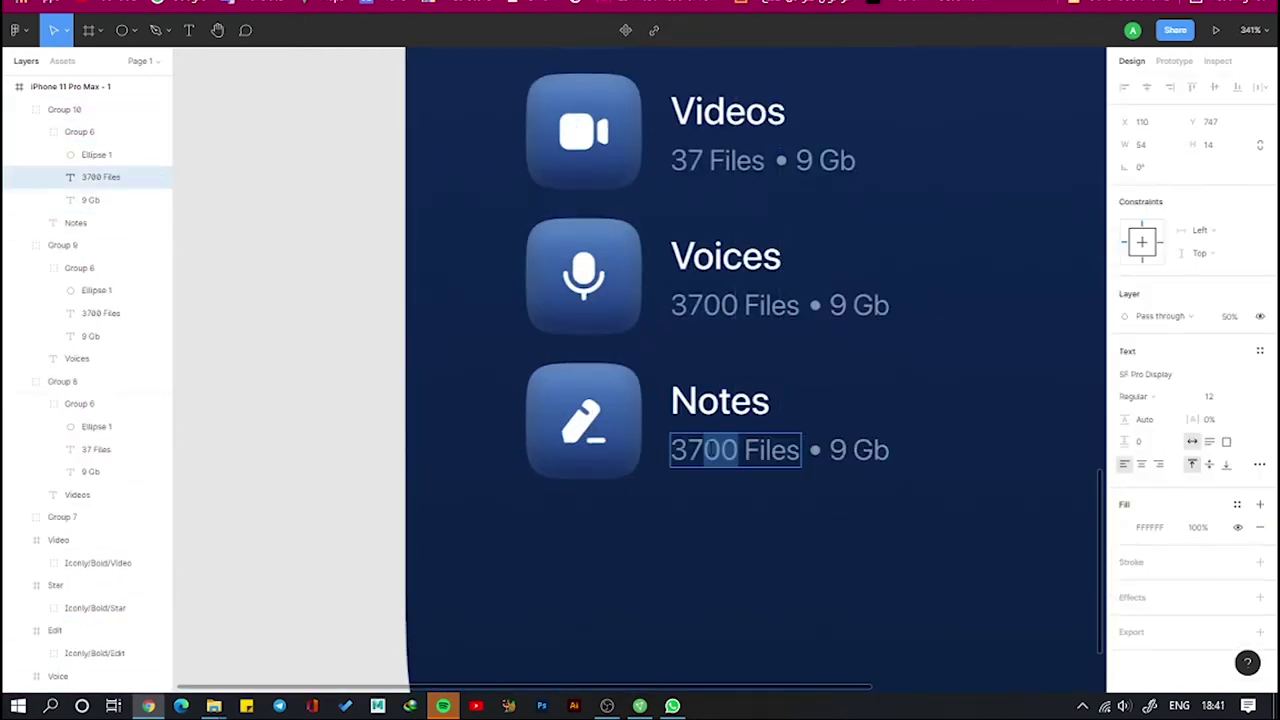
pyautogui.write('123')
pyautogui.doubleClick(860, 450)
pyautogui.write('1')
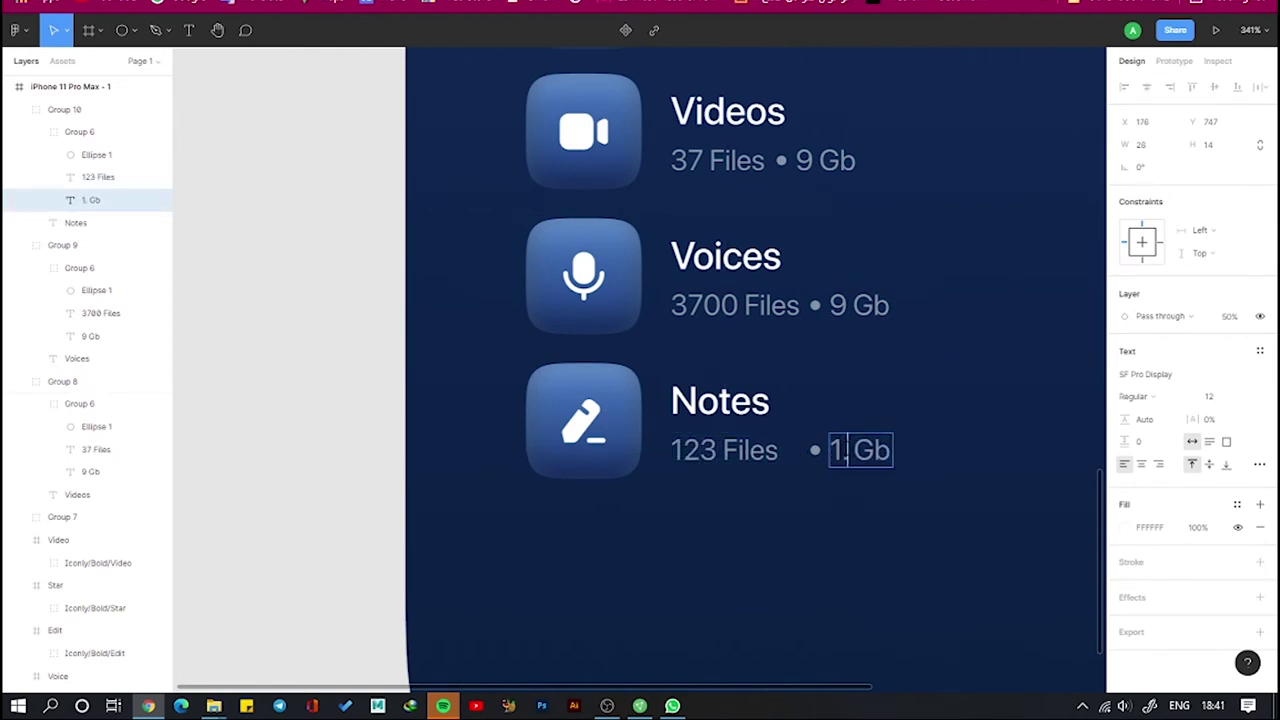
pyautogui.write('2')
pyautogui.press('Escape')
pyautogui.click(668, 394)
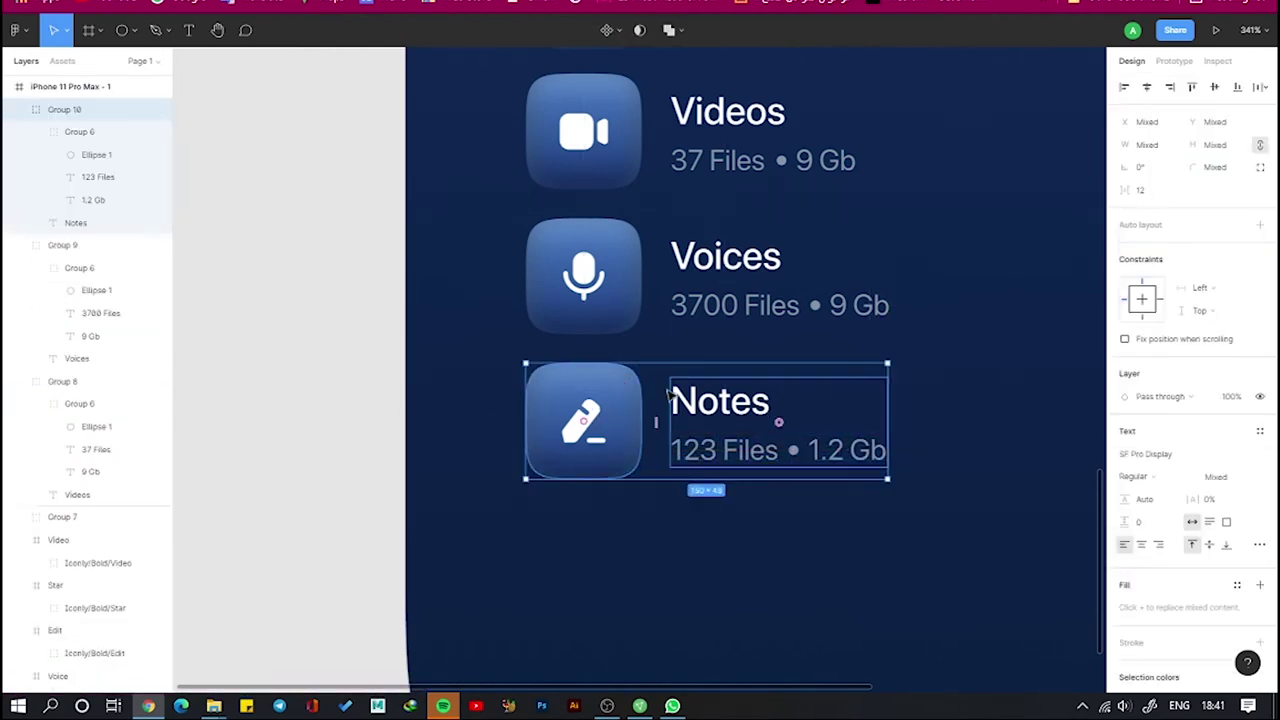
pyautogui.hotkey('ctrl', 'd')
# Put the star icon on the new row's tile and delete its size text
pyautogui.scroll(-3, 340, 449)
pyautogui.moveTo(840, 171); pyautogui.dragTo(584, 512)
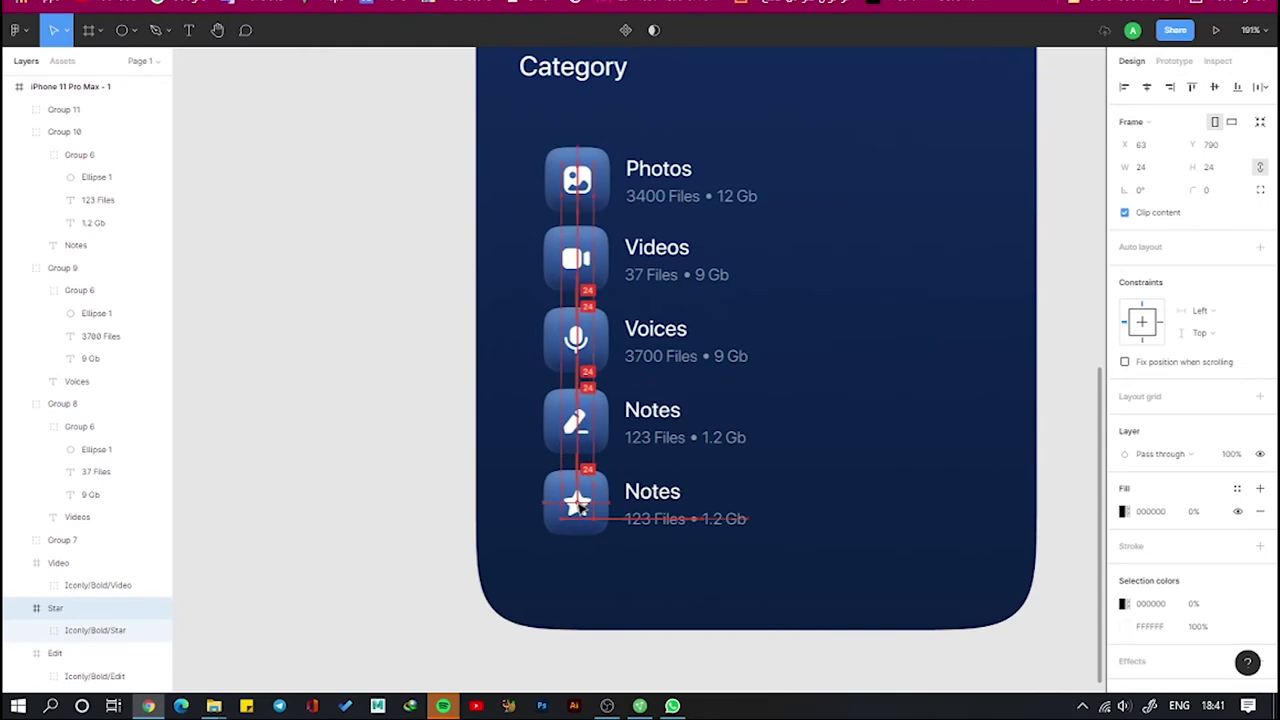
pyautogui.click(655, 495)
pyautogui.doubleClick(722, 518)
pyautogui.press('Delete')
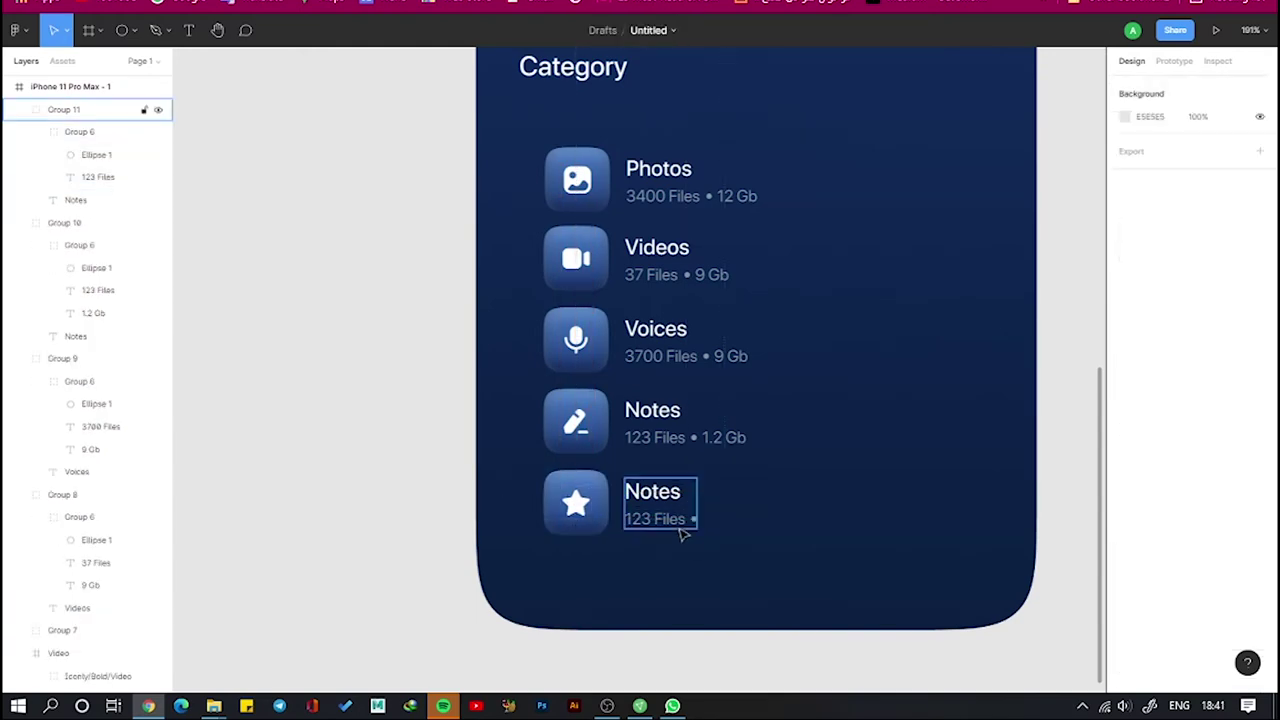
# Change the new tile's gradient fill to magenta
pyautogui.scroll(5, 681, 534)
pyautogui.click(470, 480)
pyautogui.click(1124, 397)
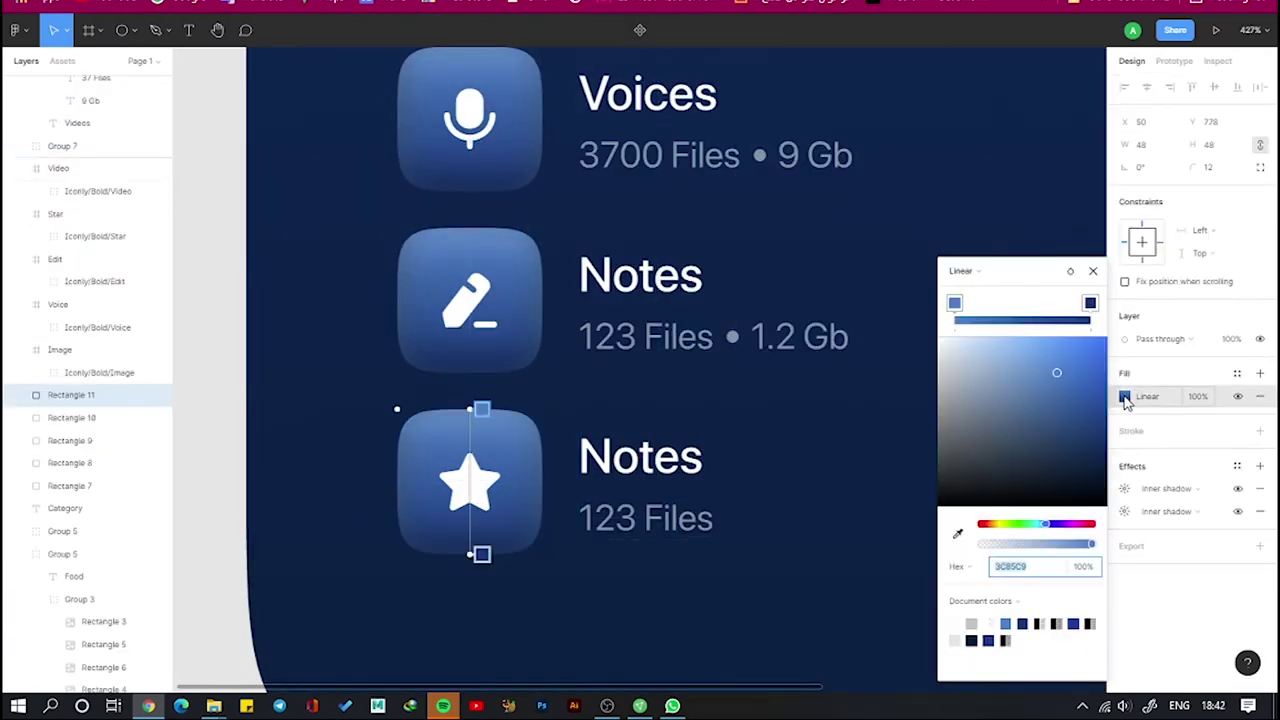
pyautogui.moveTo(1044, 524); pyautogui.dragTo(1086, 527)
pyautogui.click(1090, 303)
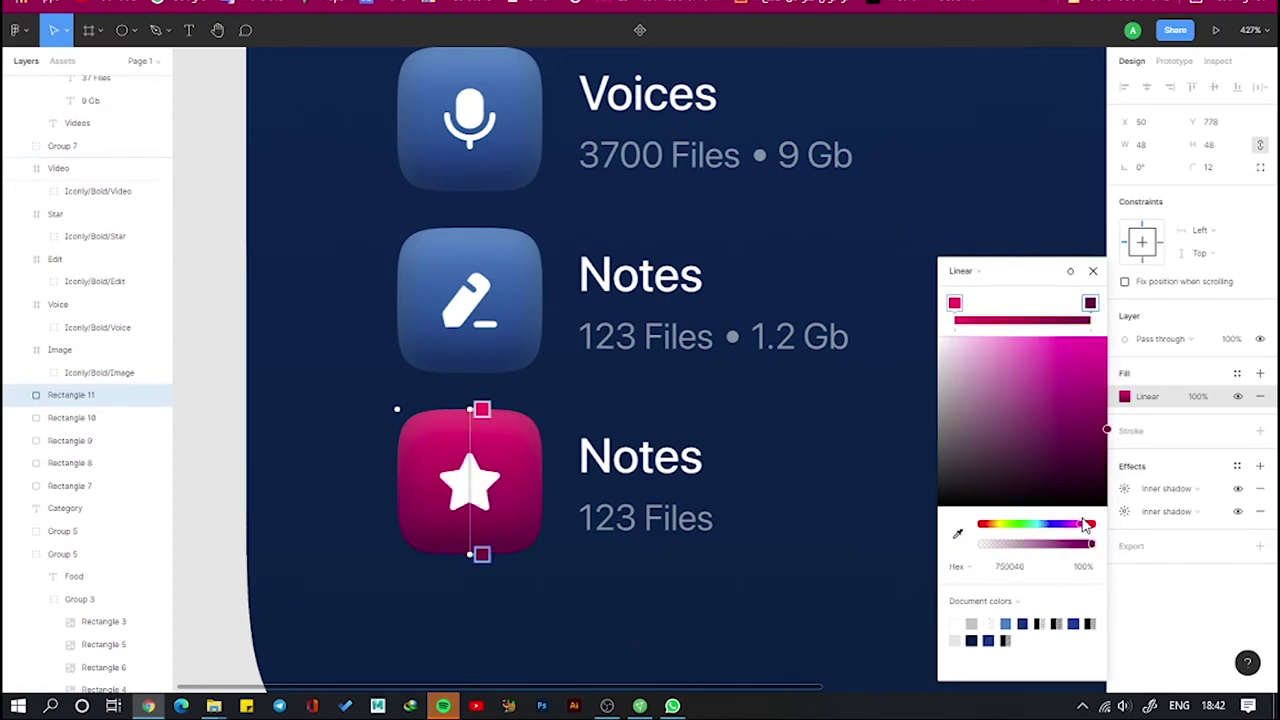
pyautogui.scroll(-5, 509, 594)
pyautogui.click(509, 594)
pyautogui.scroll(3, 706, 449)
# Rename the new row 'Favorite' and select the Videos, Voices, Notes and Favorite cards
pyautogui.doubleClick(690, 484)
pyautogui.write('Favori')
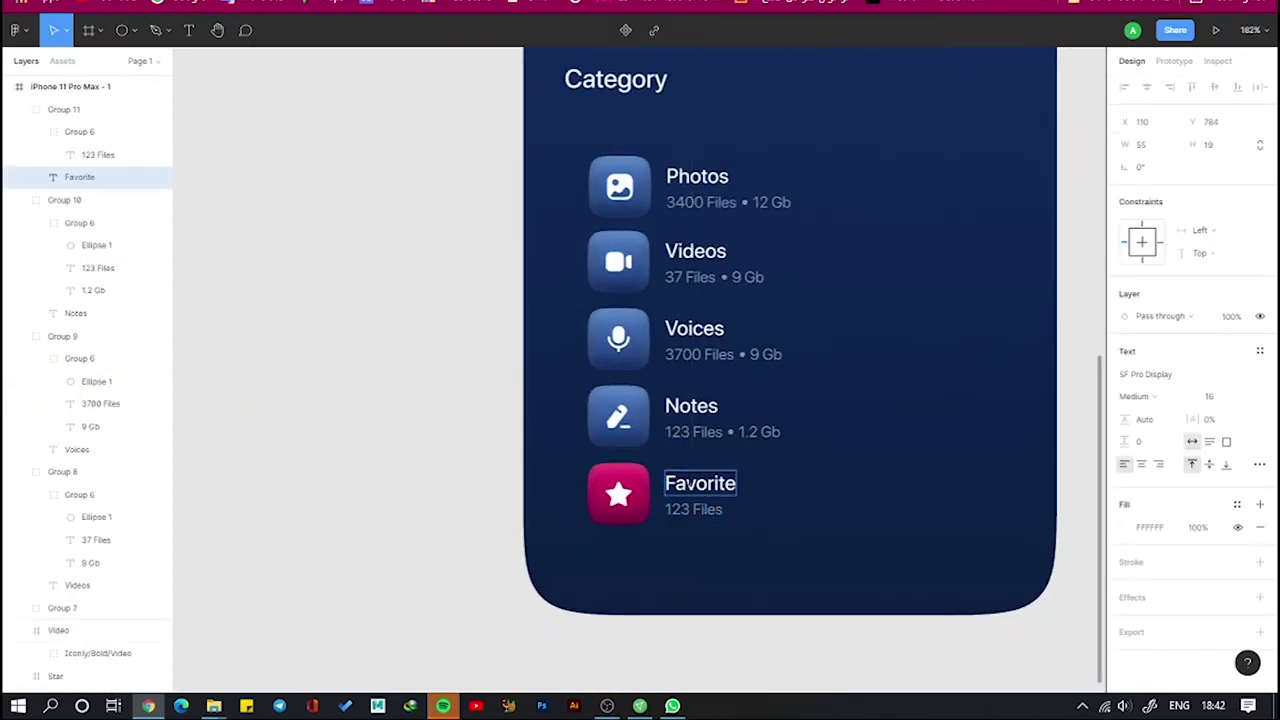
pyautogui.click(720, 195)
pyautogui.click(752, 257)
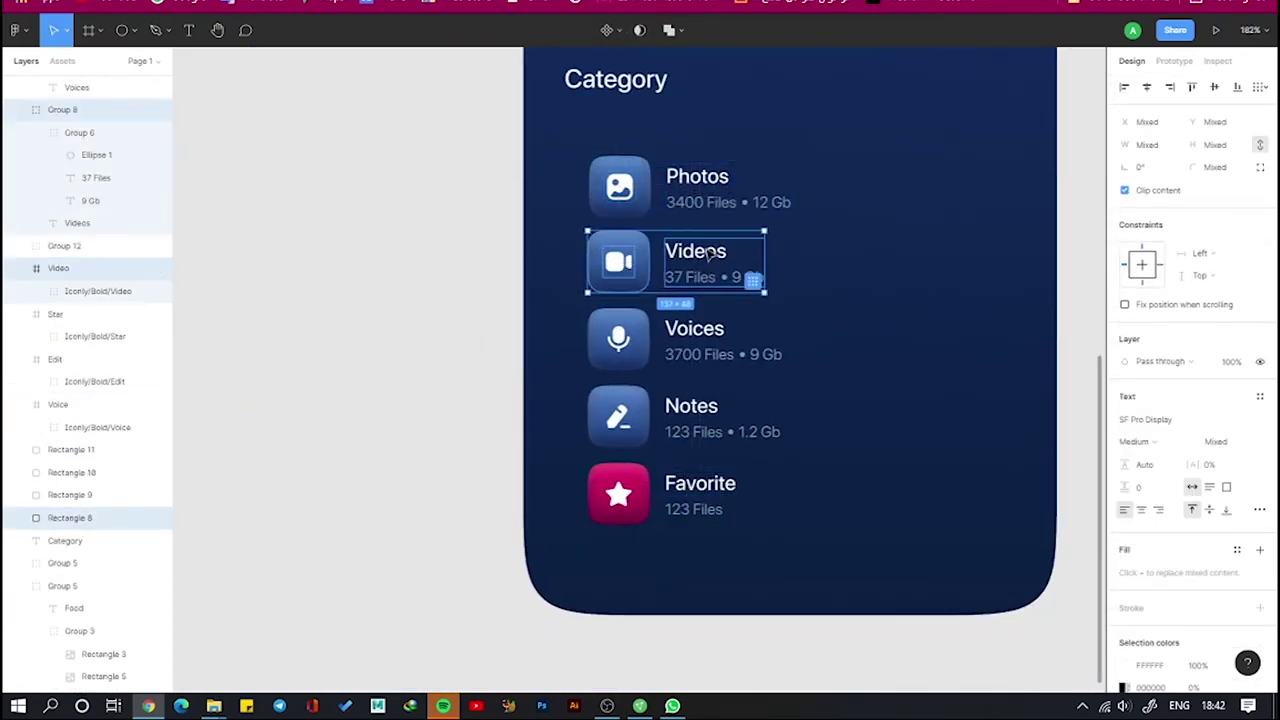
pyautogui.click(640, 318)
pyautogui.click(683, 411)
pyautogui.click(640, 470)
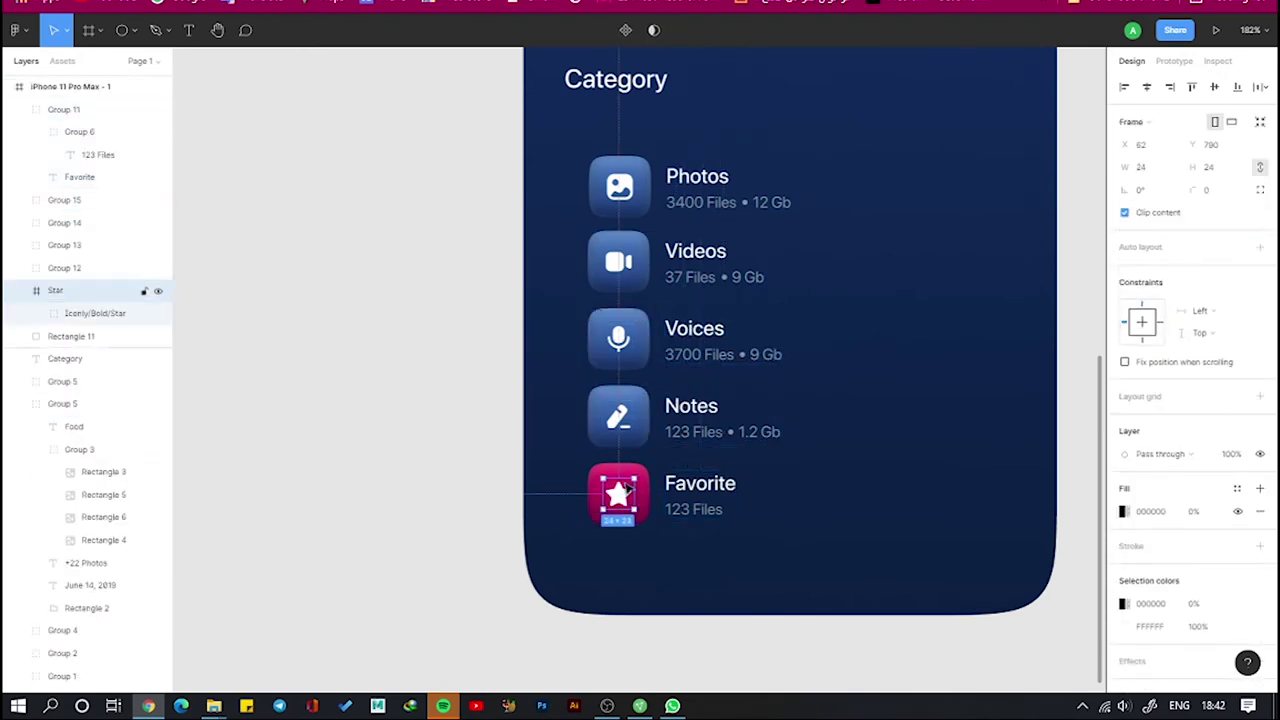
# Arrange the cards in two columns: Photos and Voices, Videos and Notes, then Favorite
pyautogui.click(700, 258)
pyautogui.moveTo(700, 335); pyautogui.dragTo(963, 187)
pyautogui.moveTo(690, 190); pyautogui.dragTo(651, 190)
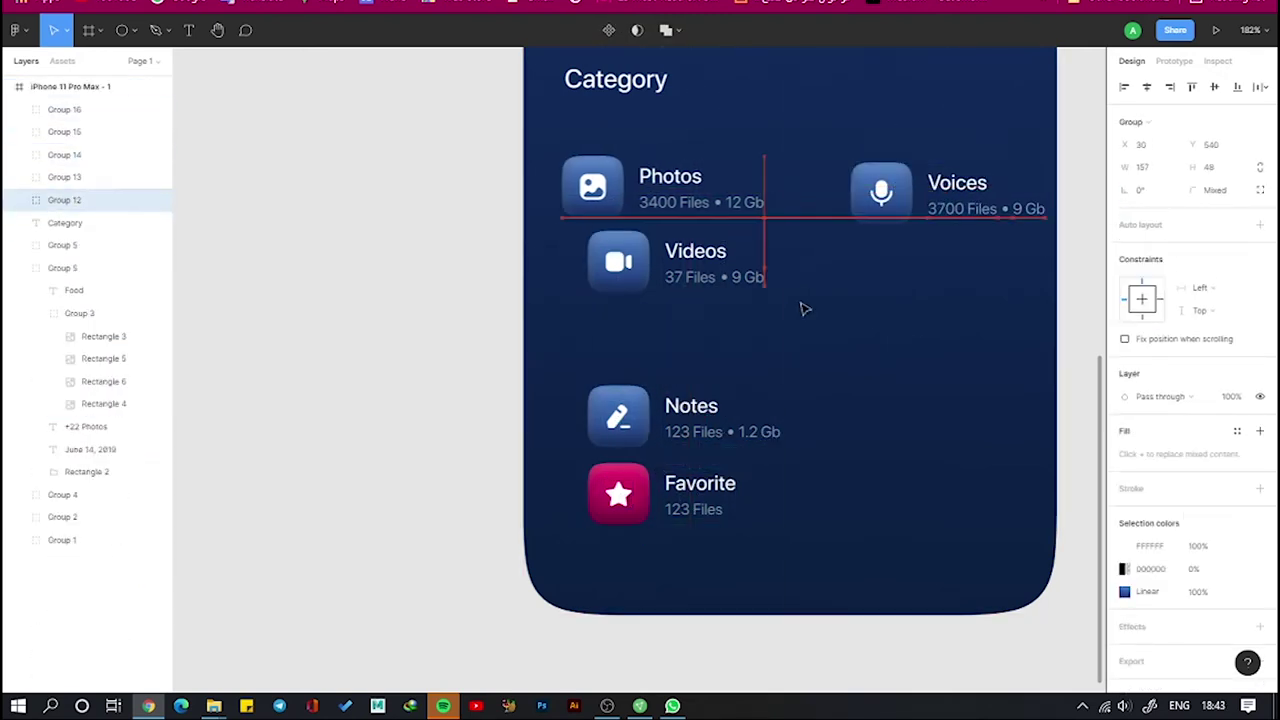
pyautogui.moveTo(967, 182); pyautogui.dragTo(944, 178)
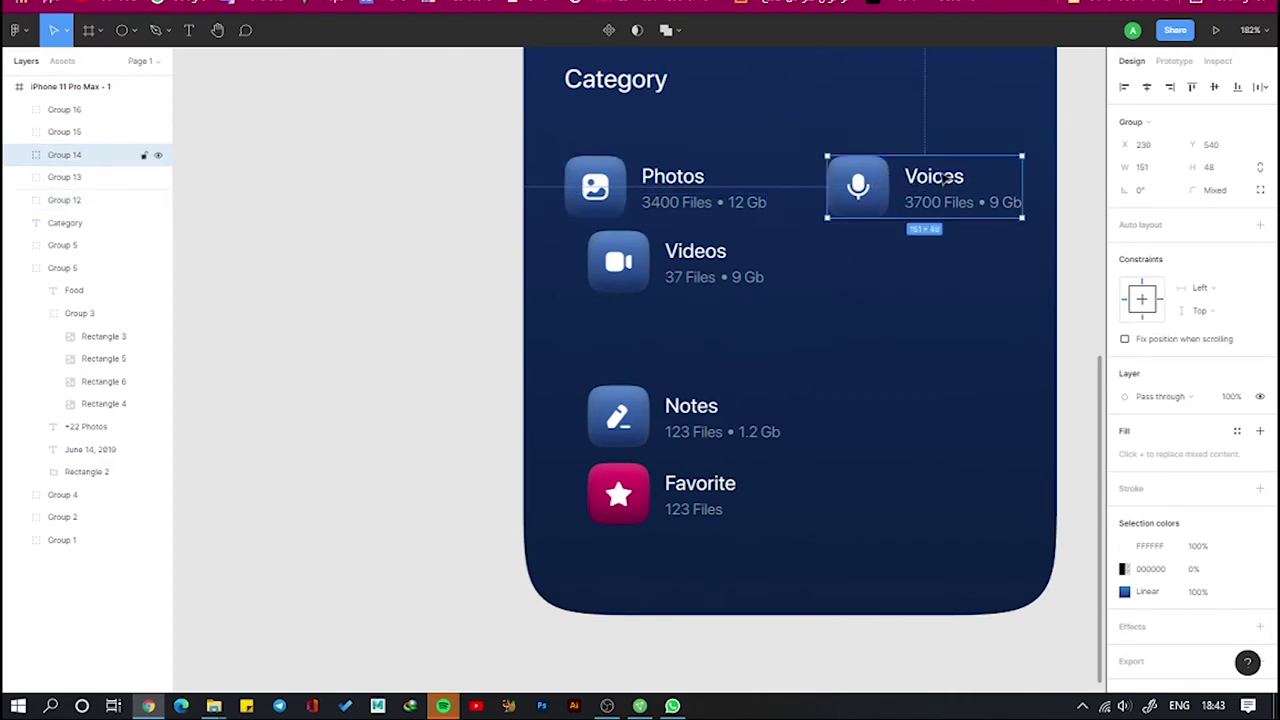
pyautogui.moveTo(640, 260); pyautogui.dragTo(617, 278)
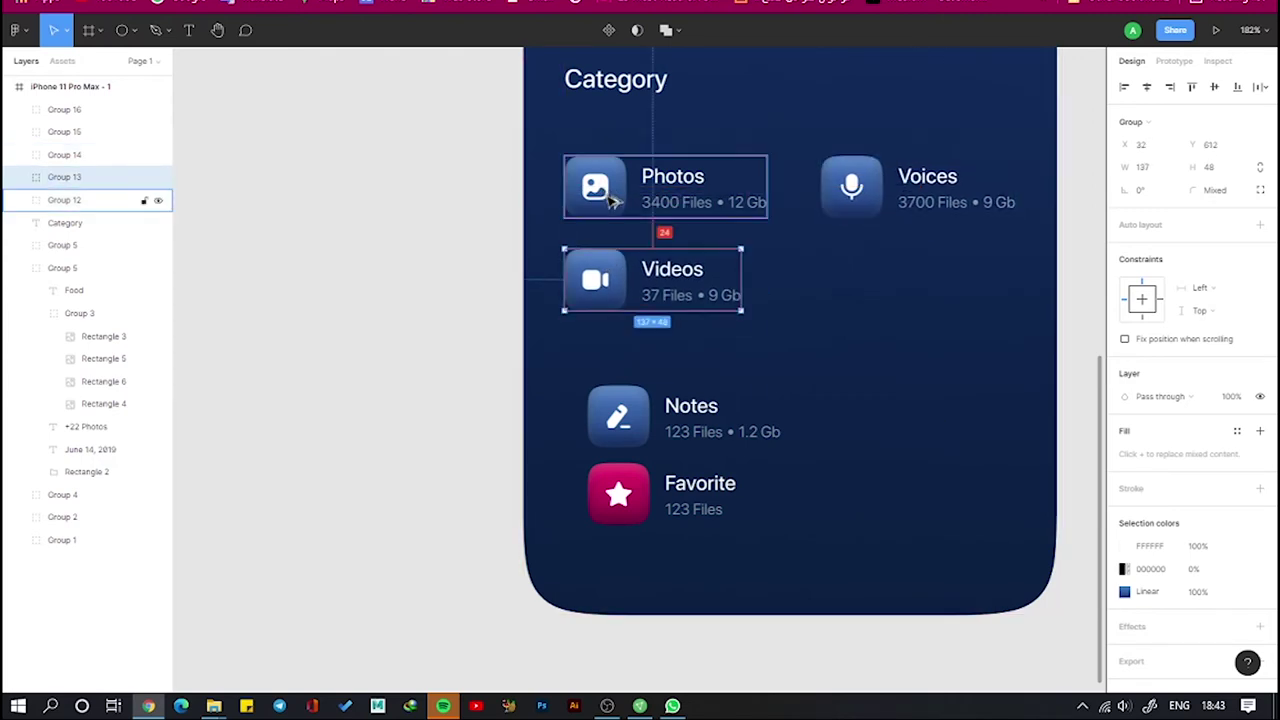
pyautogui.moveTo(642, 409); pyautogui.dragTo(876, 274)
pyautogui.moveTo(618, 493); pyautogui.dragTo(595, 372)
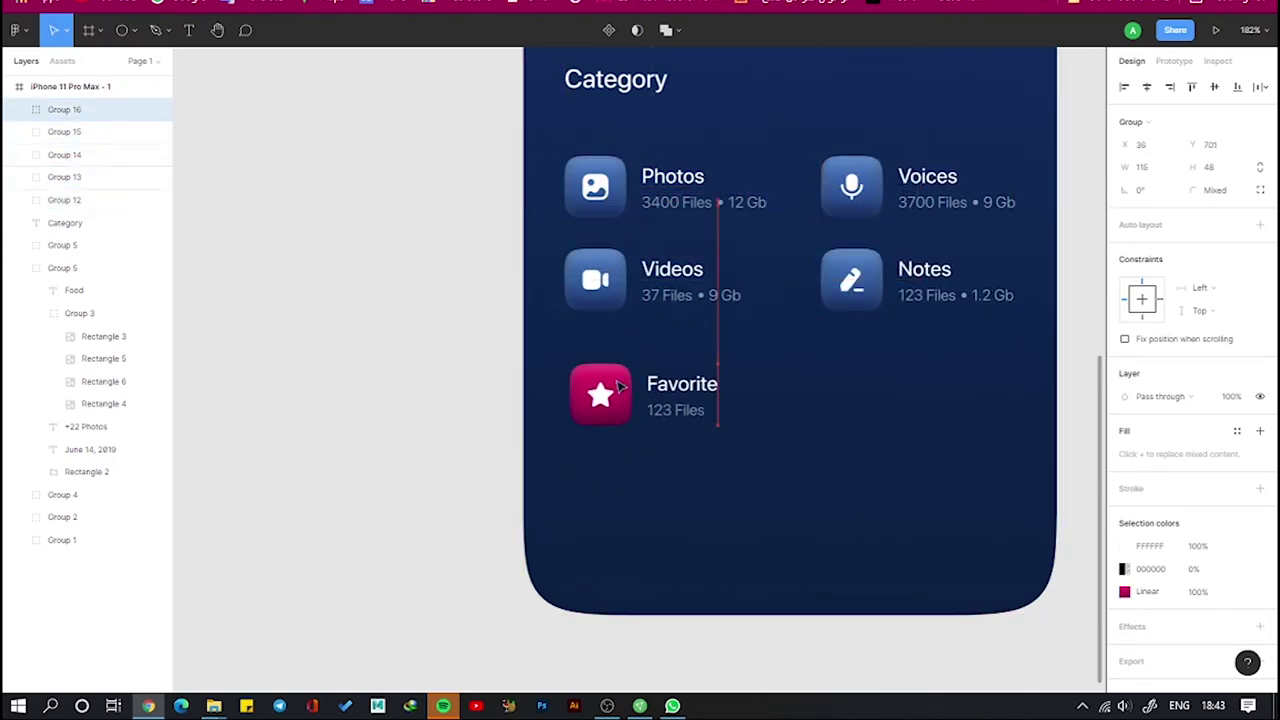
# Select all five category cards and group them with Ctrl+G
pyautogui.keyDown('shift'); pyautogui.click(604, 302); pyautogui.keyUp('shift')
pyautogui.keyDown('shift'); pyautogui.click(595, 186); pyautogui.keyUp('shift')
pyautogui.keyDown('shift'); pyautogui.click(852, 186); pyautogui.keyUp('shift')
pyautogui.keyDown('shift'); pyautogui.click(903, 290); pyautogui.keyUp('shift')
pyautogui.hotkey('ctrl', 'g')
pyautogui.scroll(-3, 520, 449)
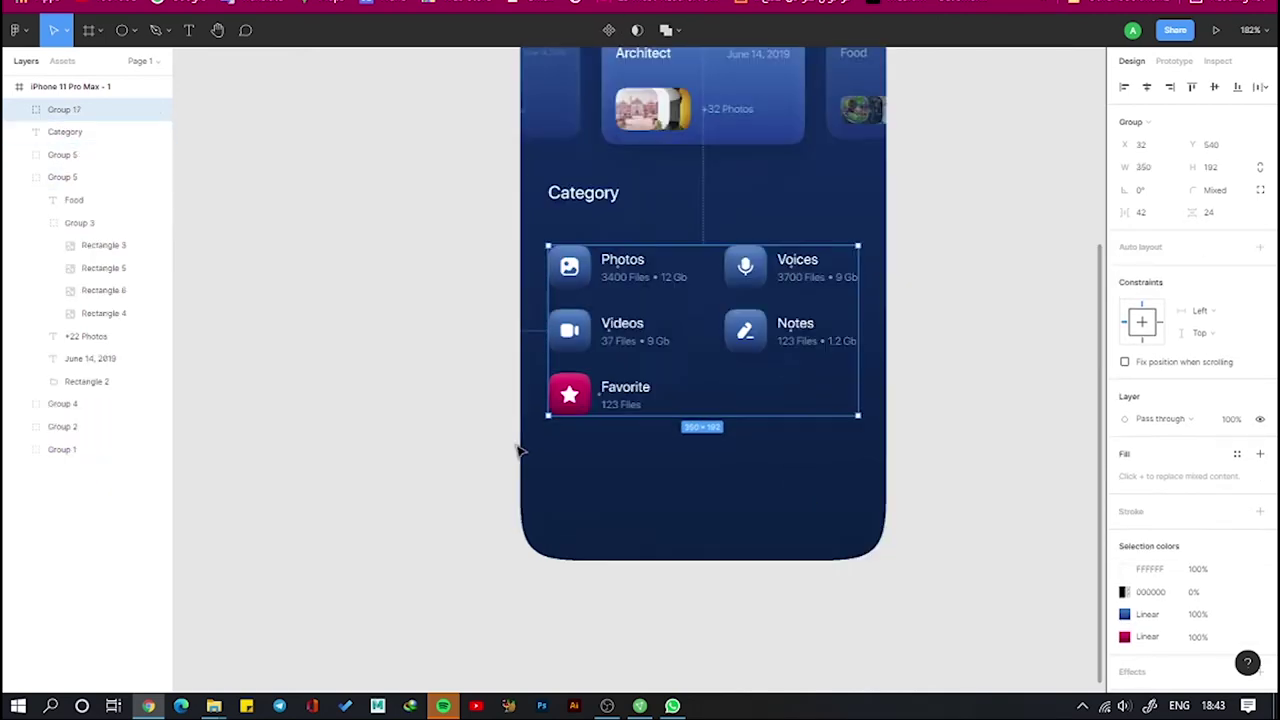
pyautogui.scroll(3, 591, 217)
# Draw a rectangle across the bottom of the iPhone frame for the tab bar
pyautogui.scroll(-5, 963, 334)
pyautogui.click(963, 334)
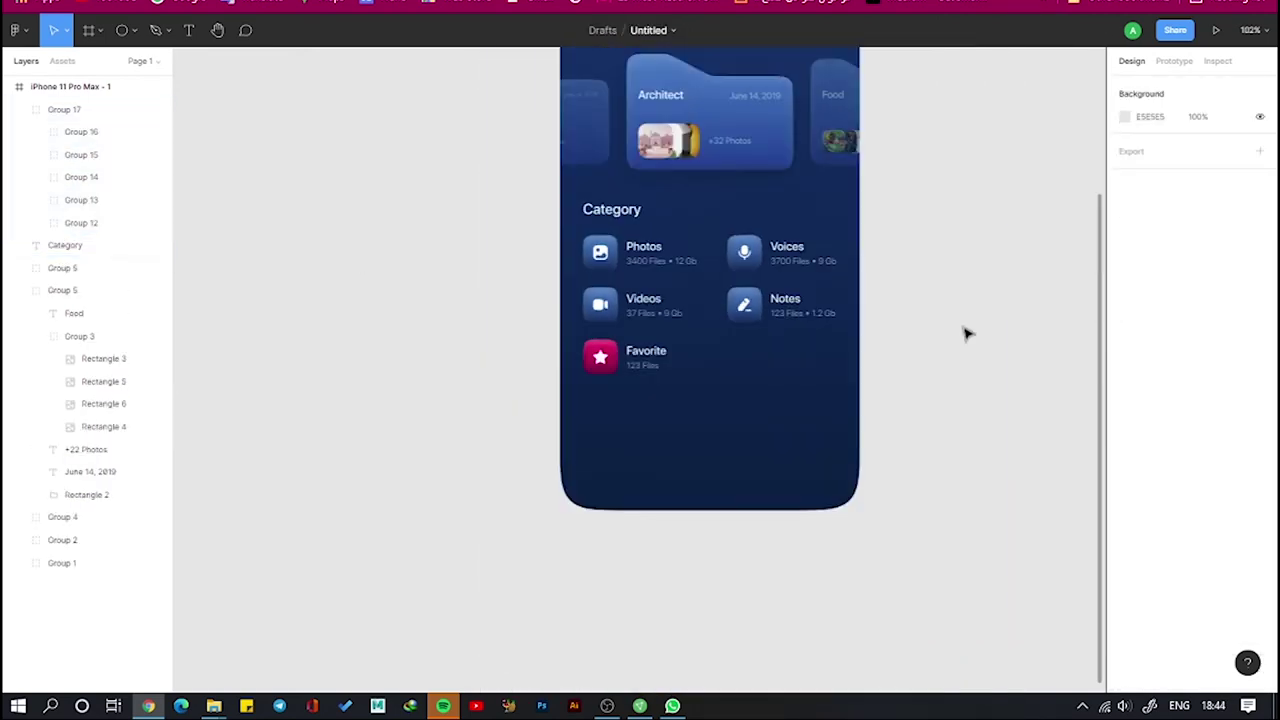
pyautogui.click(131, 30)
pyautogui.click(100, 63)
pyautogui.moveTo(550, 467)
pyautogui.mouseDown()
pyautogui.moveTo(706, 523)
pyautogui.moveTo(780, 531)
pyautogui.mouseUp()
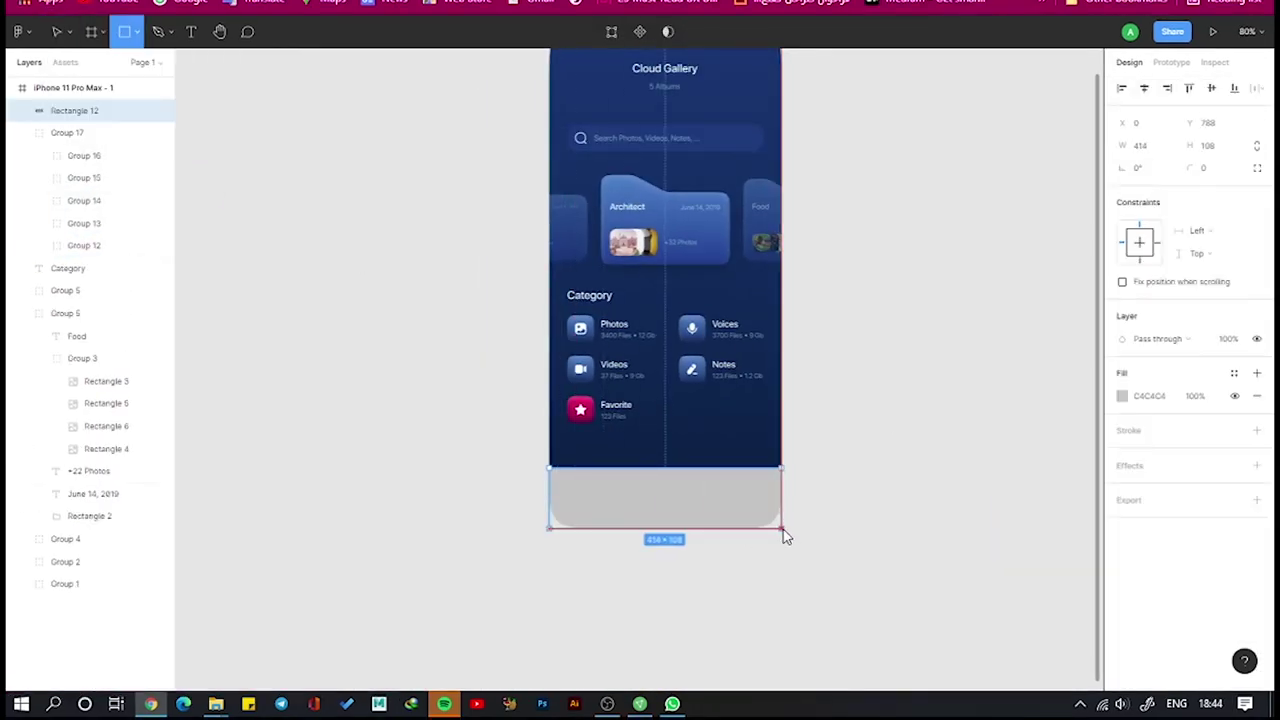
pyautogui.click(960, 169)
pyautogui.click(737, 483)
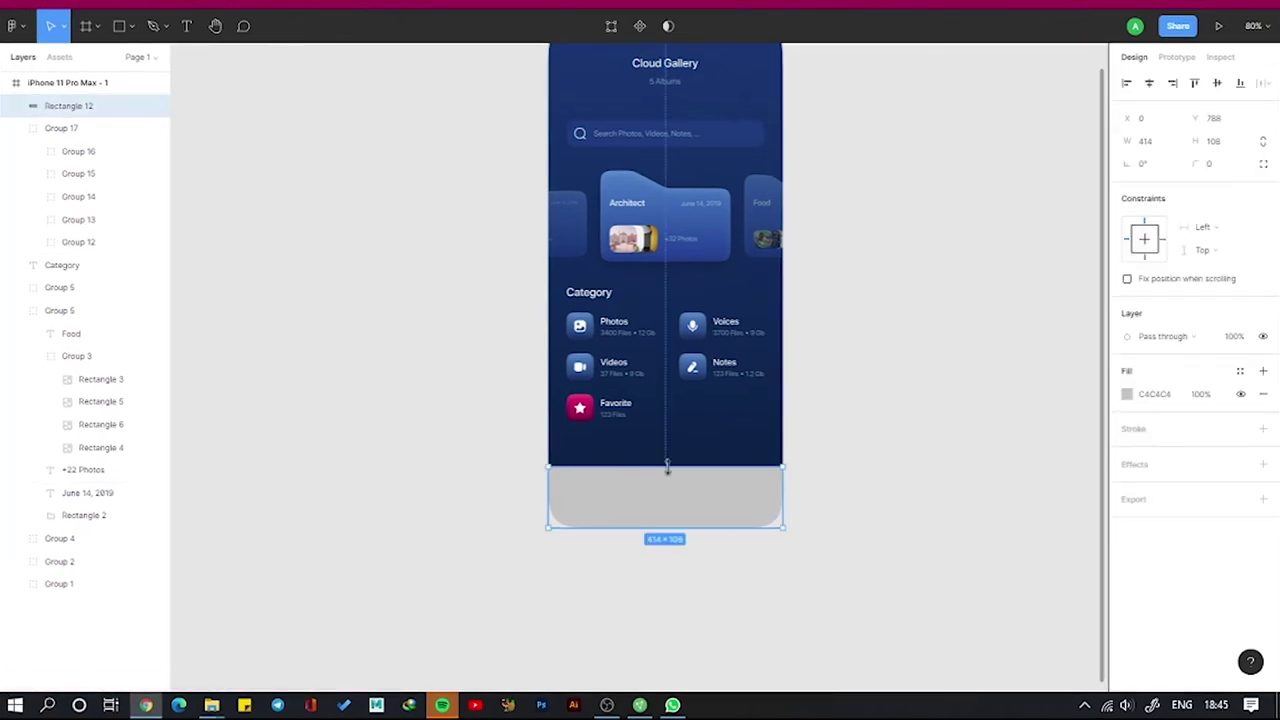
# Fill the bottom rectangle with colour 00407C
pyautogui.click(1127, 394)
pyautogui.click(1049, 566)
pyautogui.write('00407C')
pyautogui.press('Return')
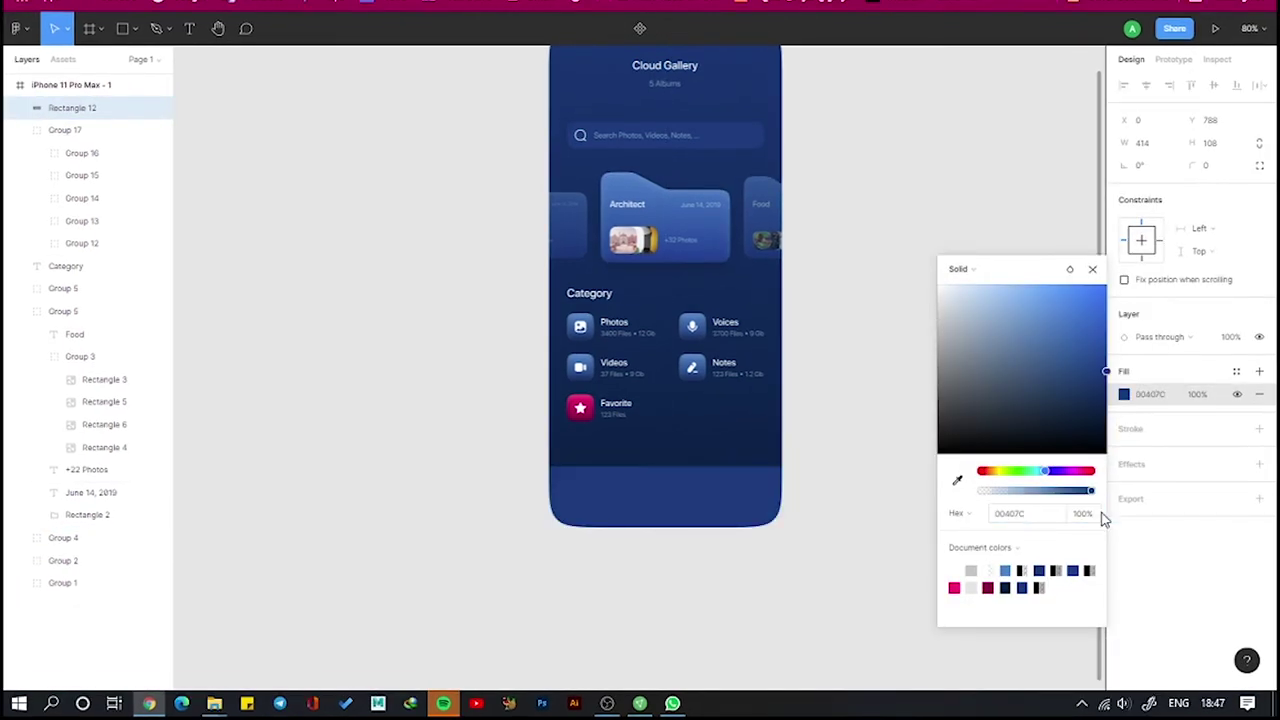
pyautogui.press('Escape')
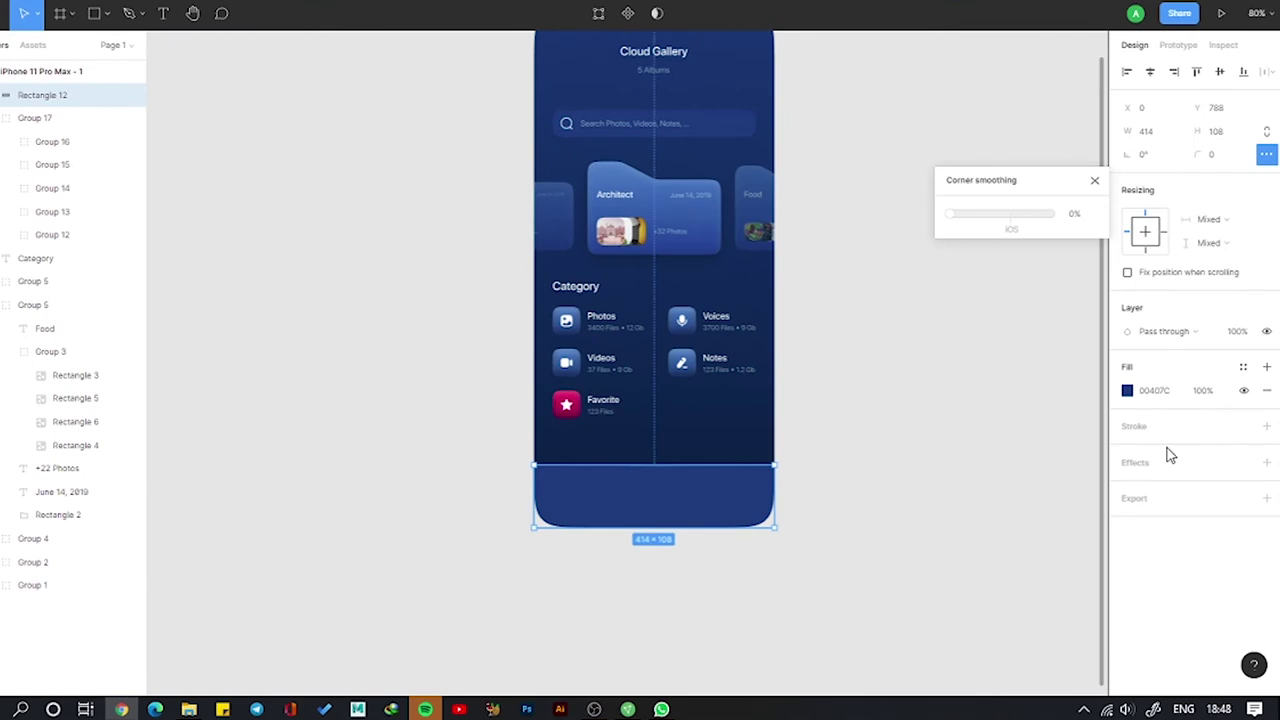
# Pull the bar's top edge down at its middle to curve it
pyautogui.doubleClick(654, 486)
pyautogui.moveTo(654, 466); pyautogui.dragTo(654, 472)
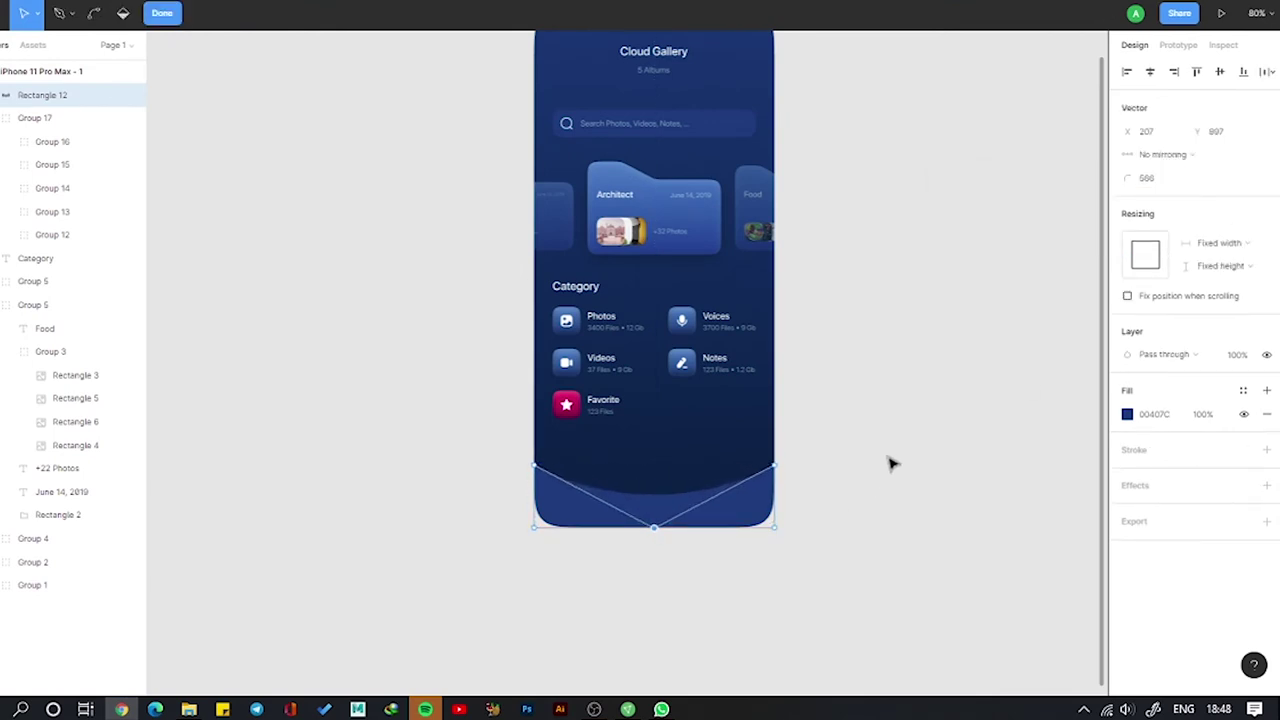
pyautogui.click(654, 527)
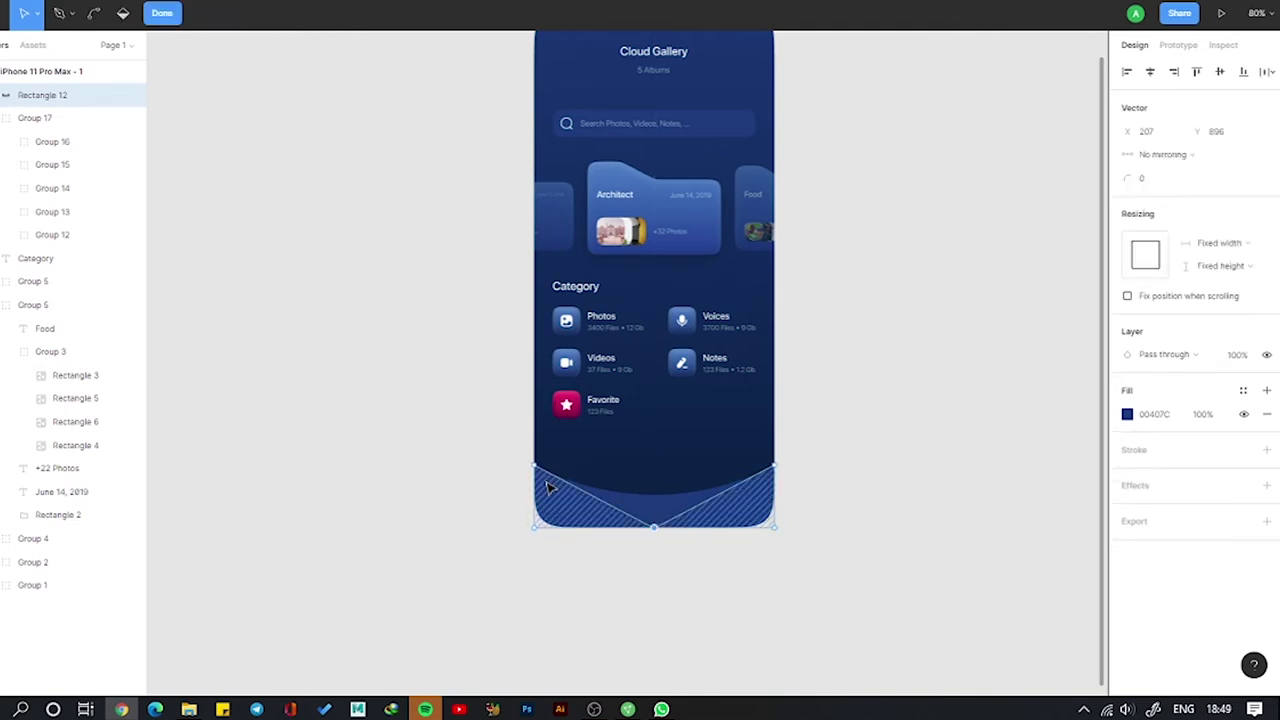
pyautogui.press('Escape')
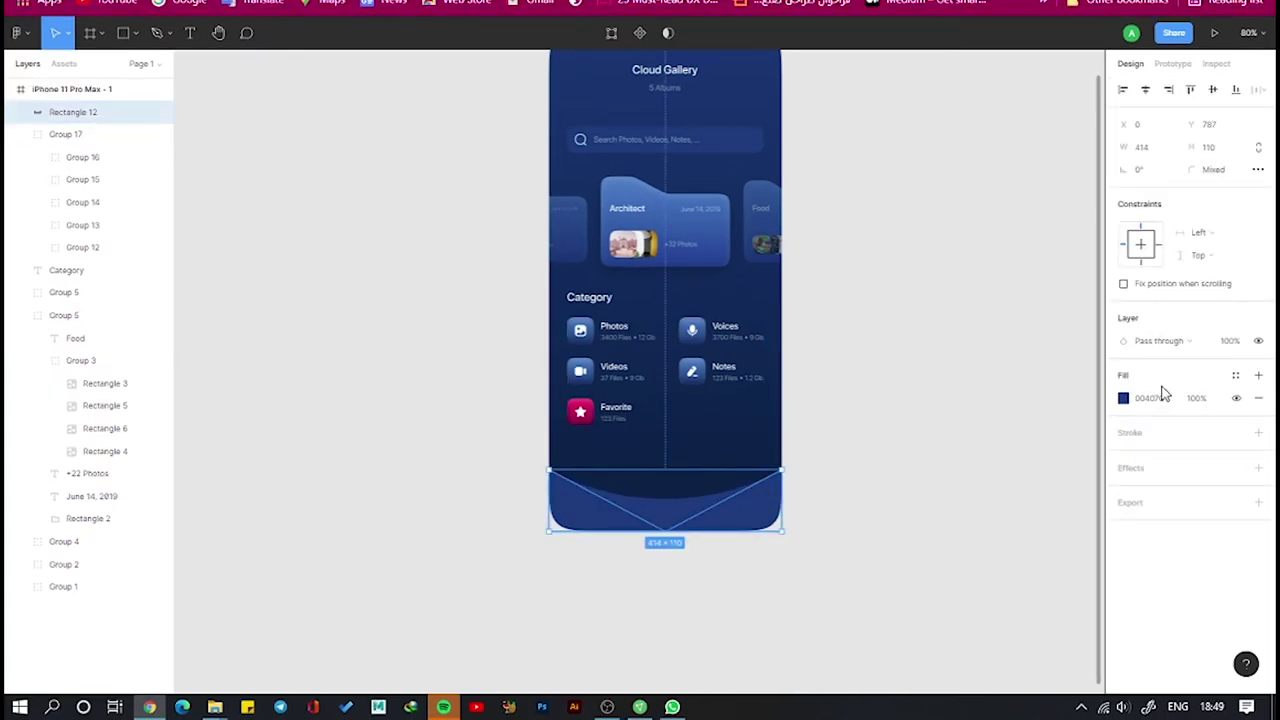
# Add a drop shadow and a second inner-shadow effect to the tab bar
pyautogui.click(1258, 467)
pyautogui.click(1123, 491)
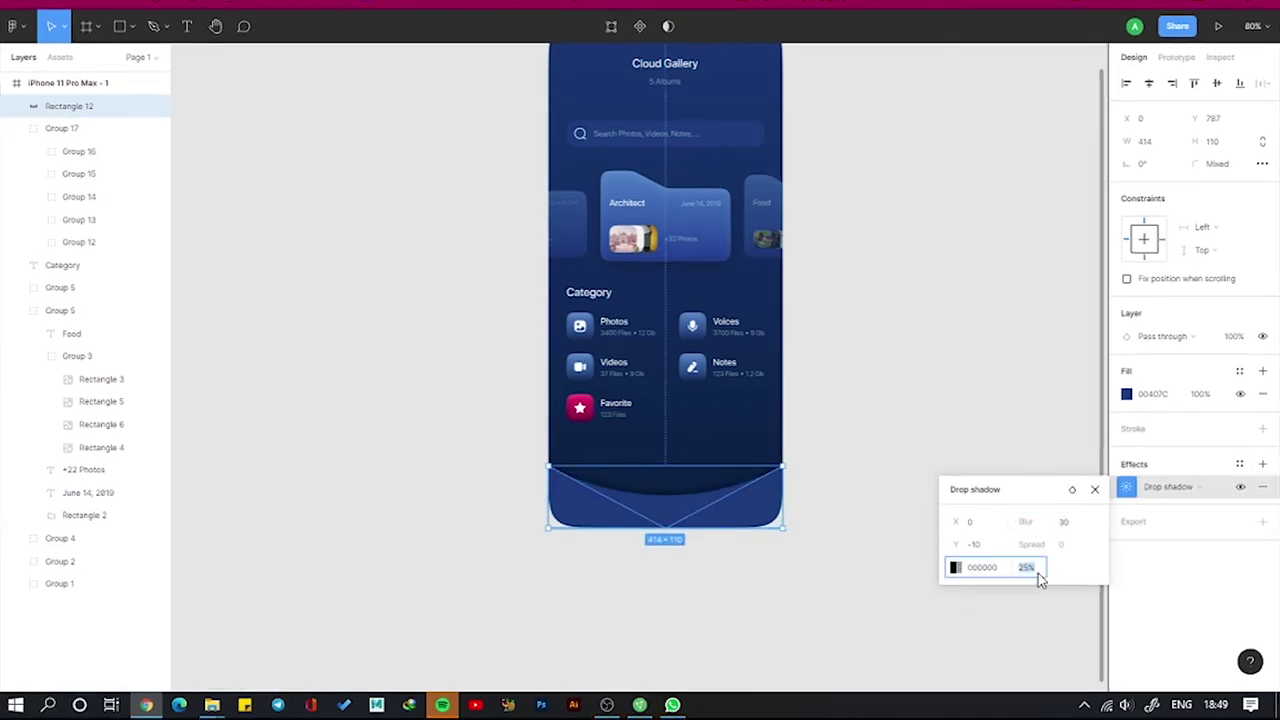
pyautogui.click(1262, 464)
pyautogui.click(1170, 487)
pyautogui.click(1175, 466)
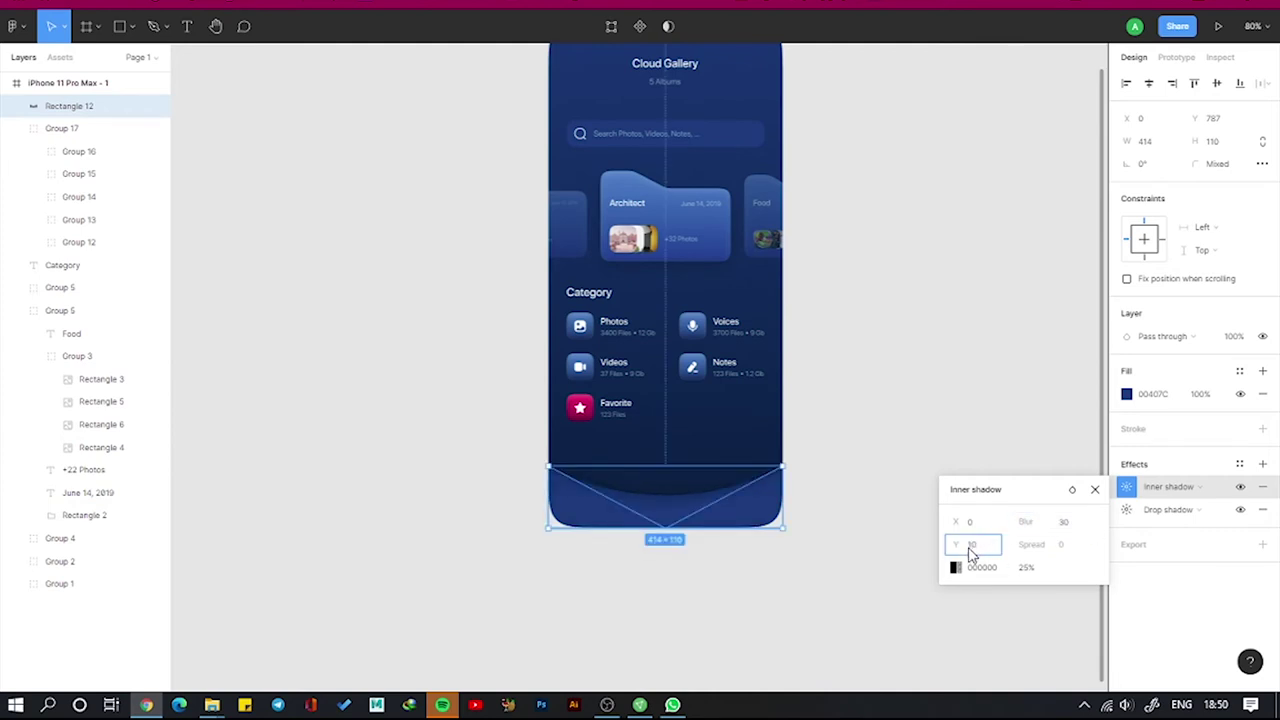
pyautogui.click(891, 351)
# Launch the Iconly v2.3 plugin and switch its icon set to Light style
pyautogui.rightClick(893, 336)
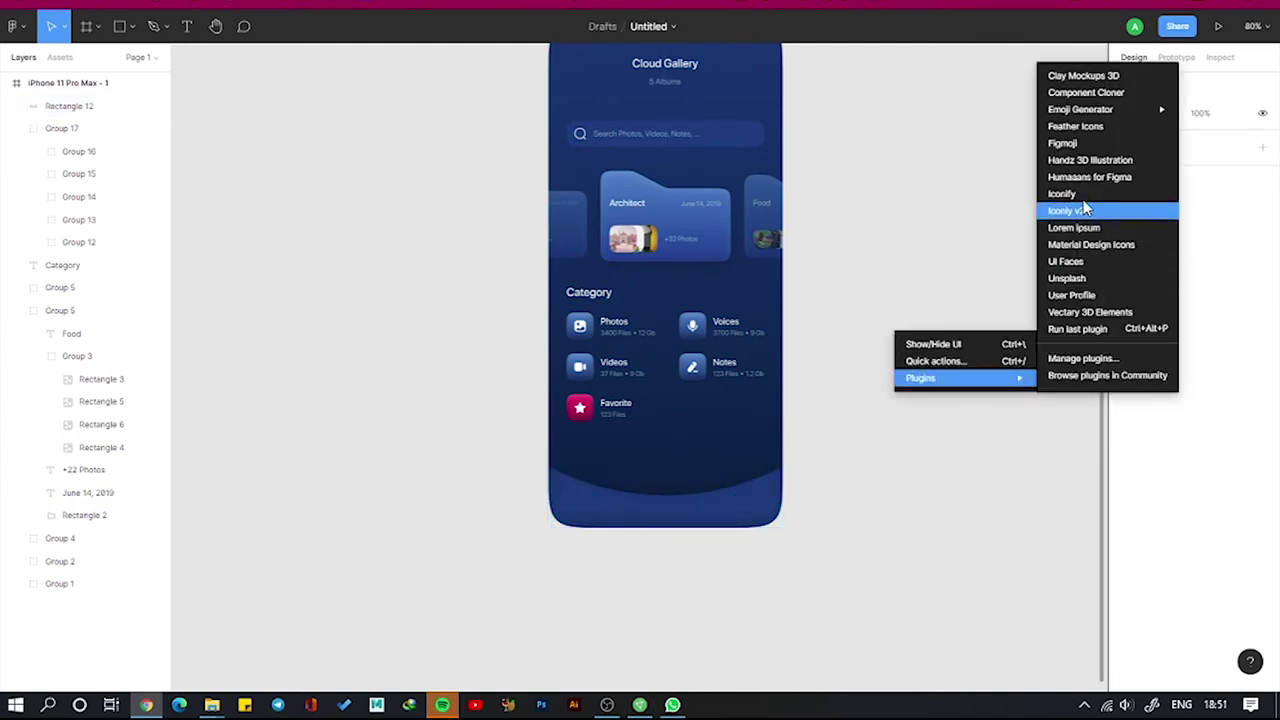
pyautogui.click(1083, 206)
pyautogui.scroll(-3, 689, 488)
pyautogui.scroll(-2, 689, 488)
pyautogui.click(631, 618)
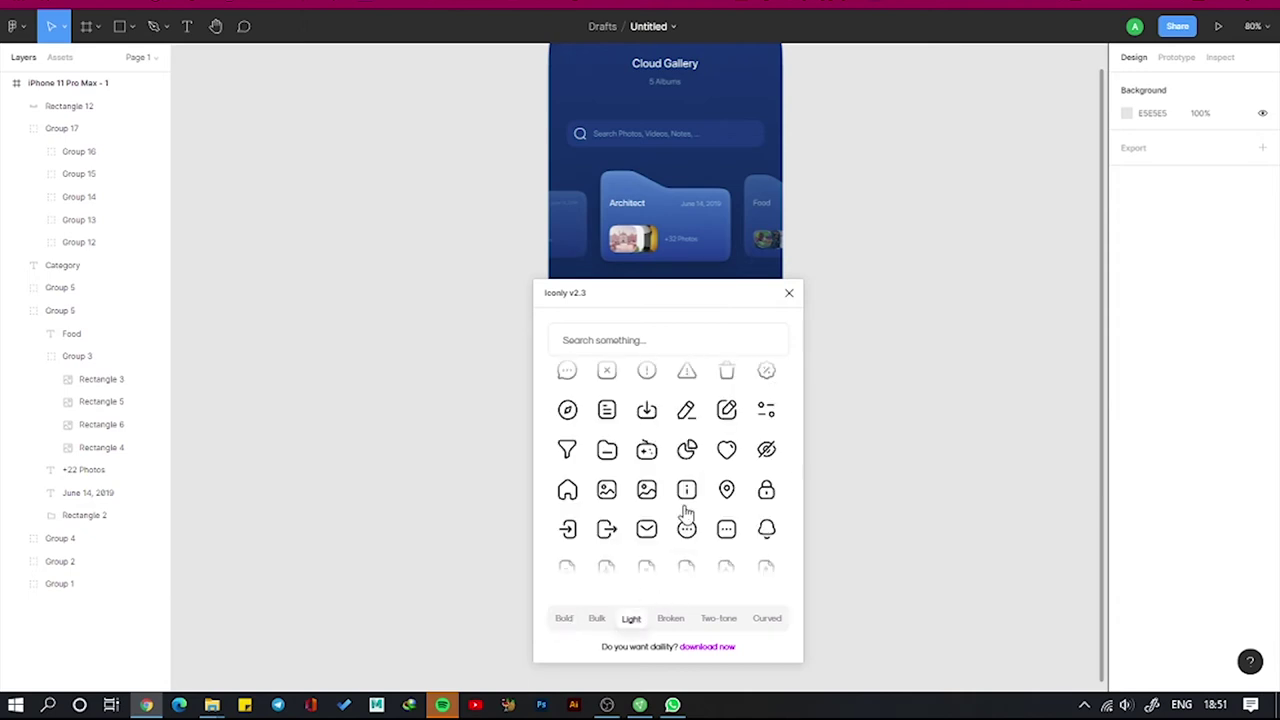
pyautogui.scroll(1, 718, 463)
pyautogui.scroll(-5, 700, 480)
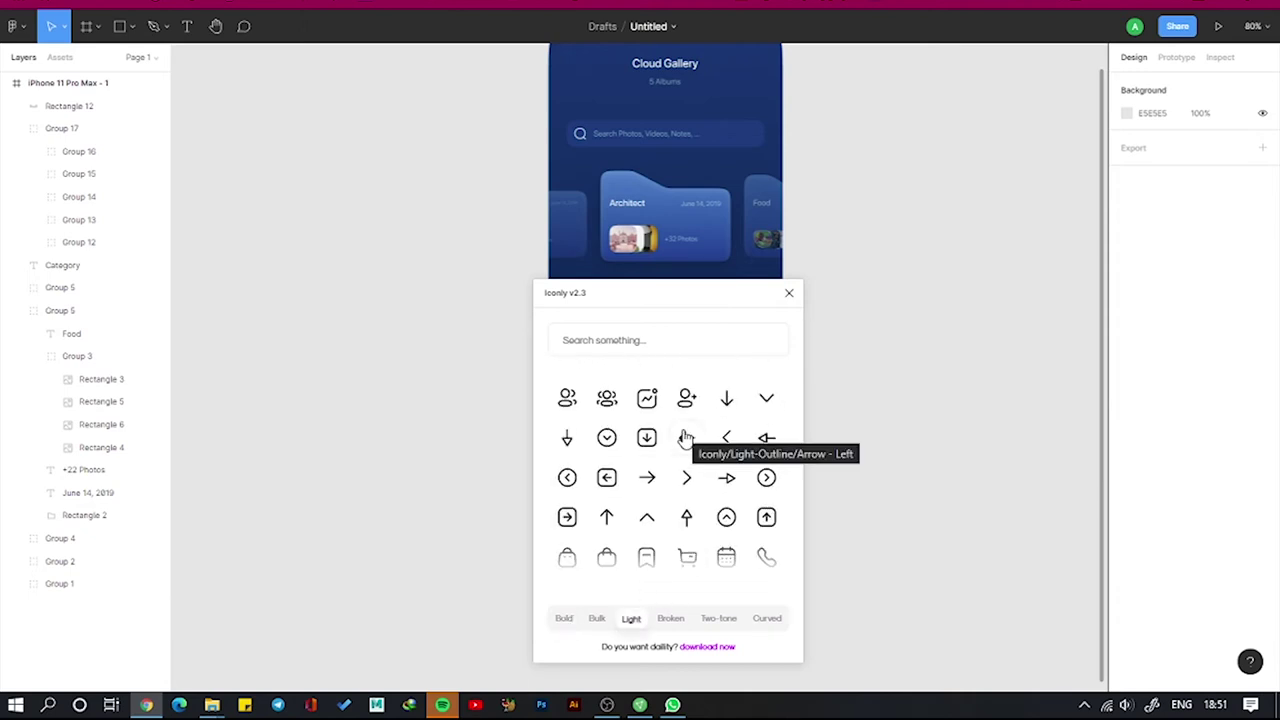
# Search and insert the 'home' and 'profile' icons
pyautogui.click(664, 348)
pyautogui.write('home')
pyautogui.click(566, 397)
pyautogui.write('profile')
pyautogui.click(566, 397)
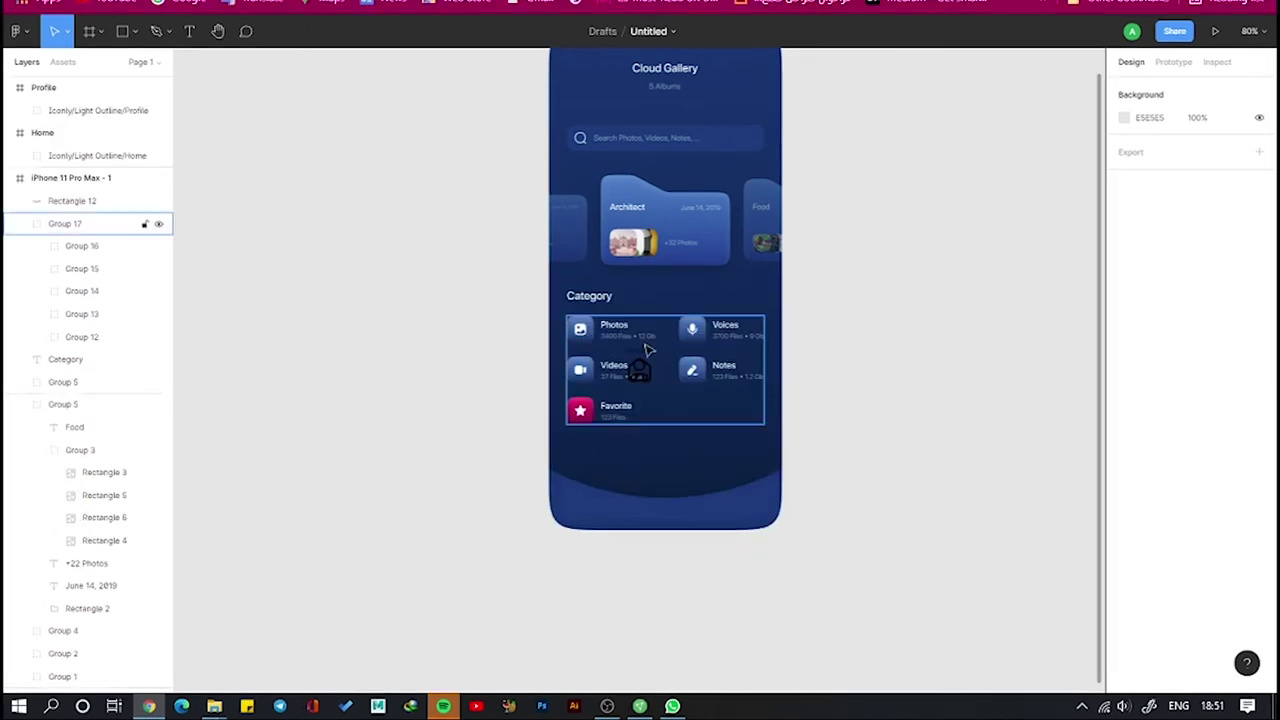
# Change both icons' colour to white FFFFFF
pyautogui.keyDown('shift'); pyautogui.click(582, 508); pyautogui.keyUp('shift')
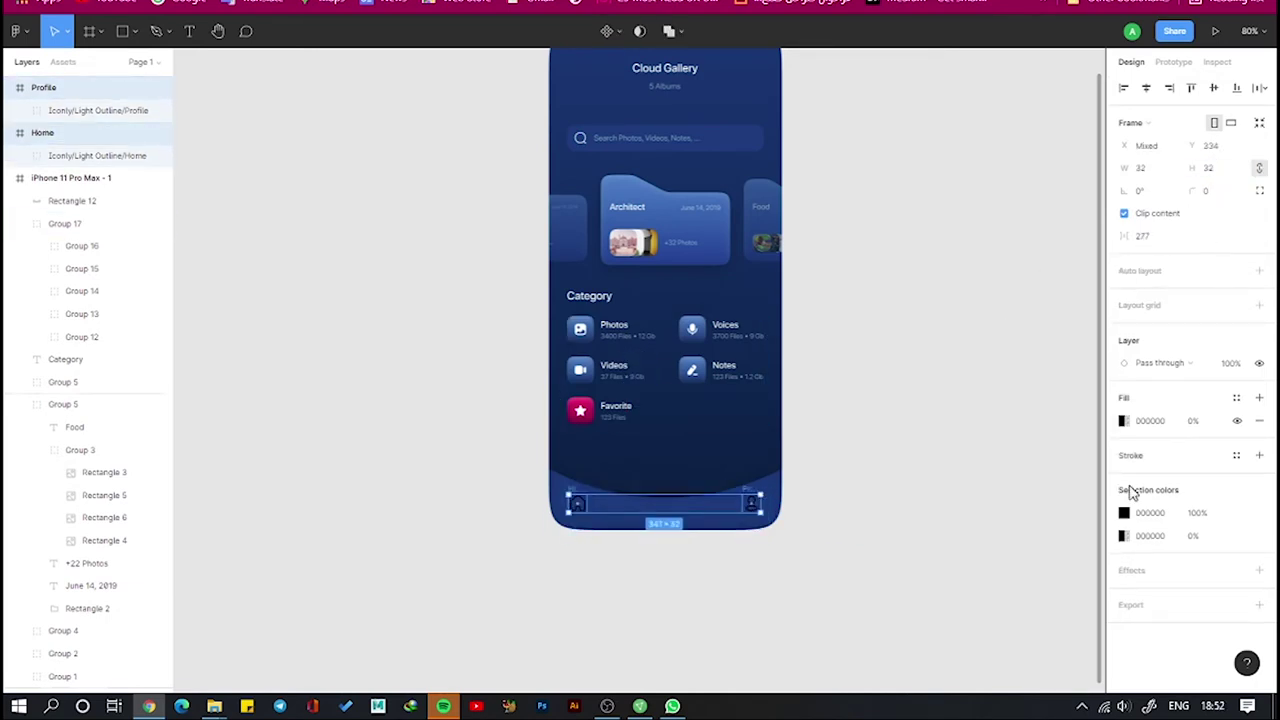
pyautogui.click(1123, 512)
pyautogui.moveTo(1000, 345); pyautogui.dragTo(860, 297)
pyautogui.click(42, 88)
pyautogui.keyDown('shift'); pyautogui.click(40, 132); pyautogui.keyUp('shift')
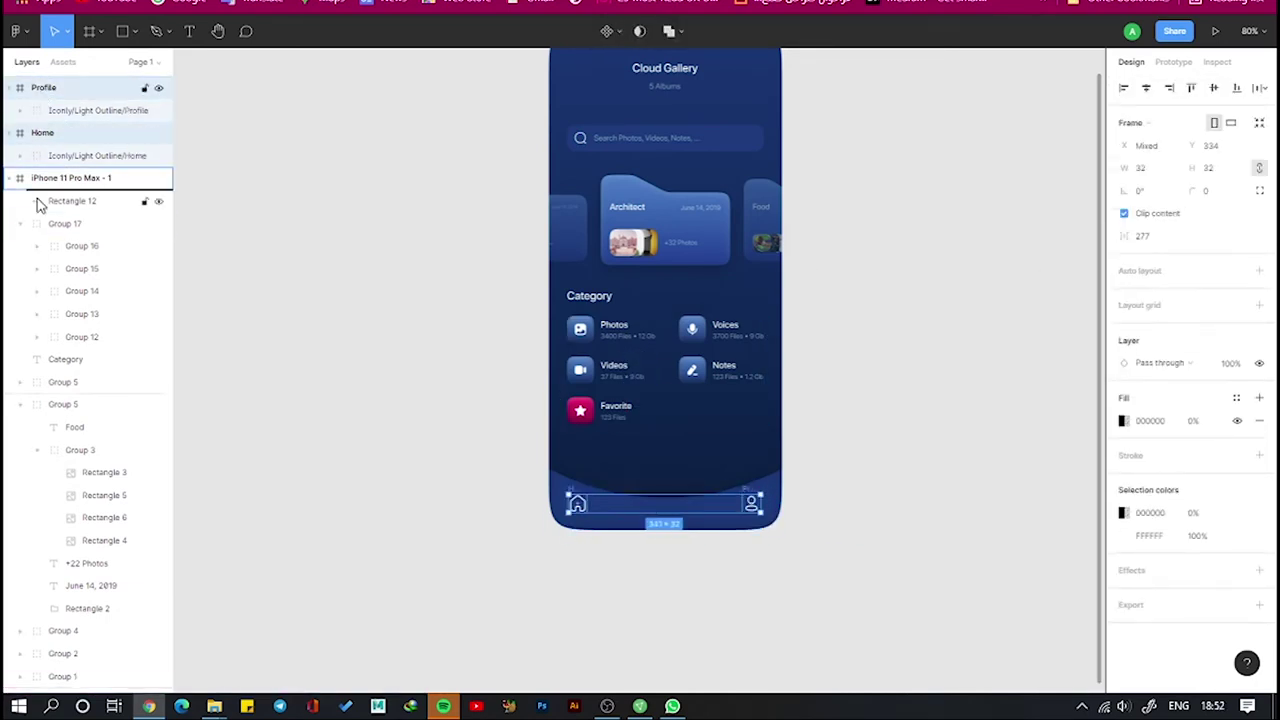
# Move the Home and Profile icons into the frame at the tab bar's left and right ends
pyautogui.moveTo(38, 204); pyautogui.dragTo(38, 200)
pyautogui.click(908, 360)
pyautogui.scroll(3, 677, 589)
pyautogui.click(474, 423)
pyautogui.click(517, 437)
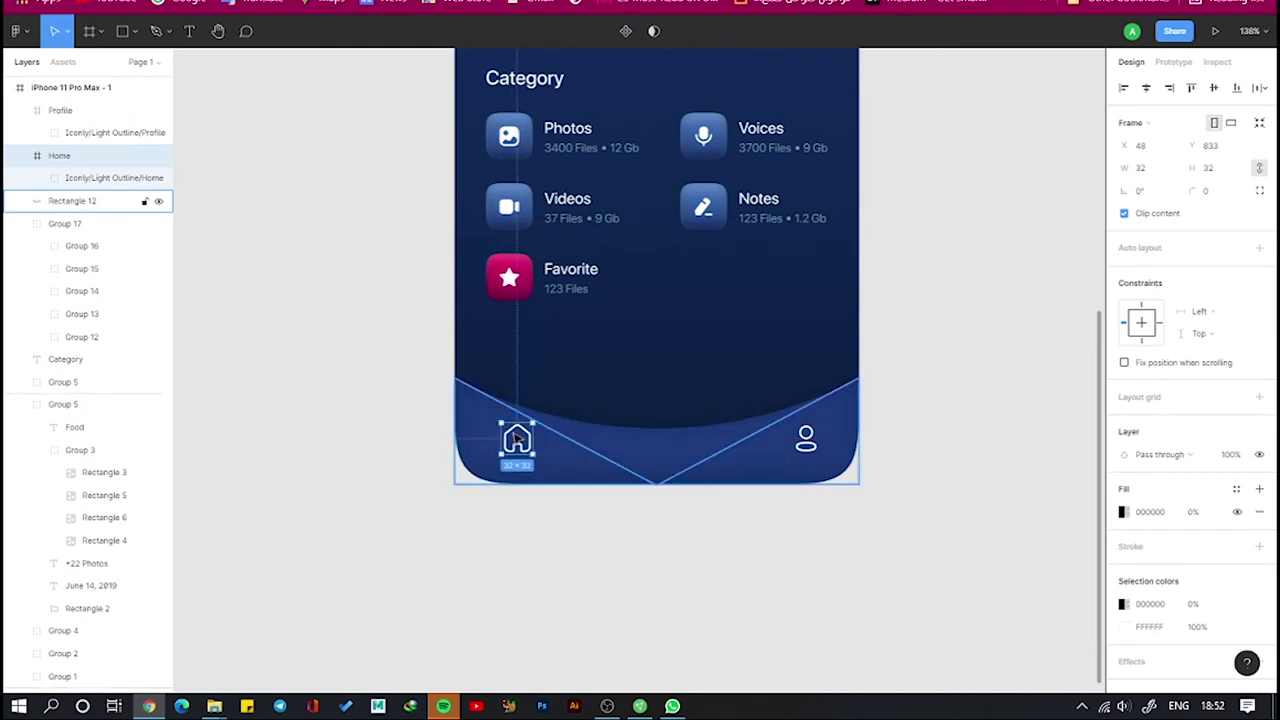
pyautogui.moveTo(806, 438); pyautogui.dragTo(796, 438)
pyautogui.click(617, 444)
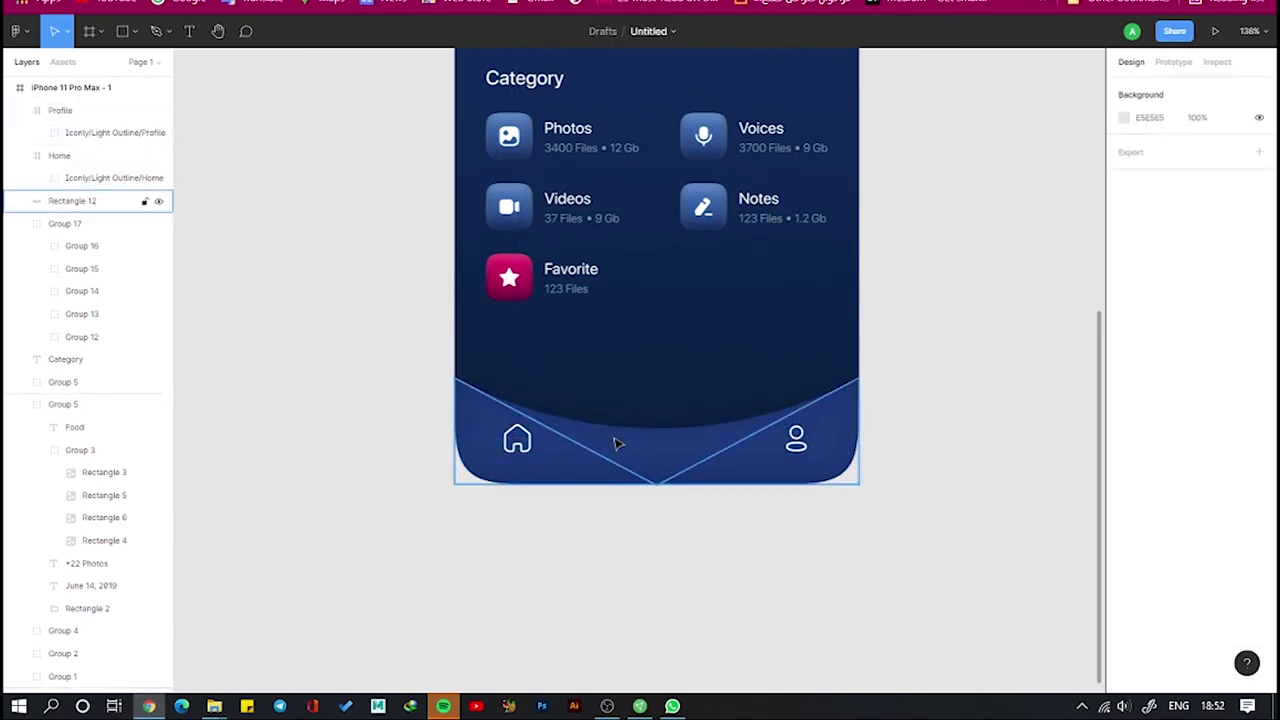
# Draw a 72×72 circle over the tab bar's centre and duplicate it
pyautogui.click(137, 33)
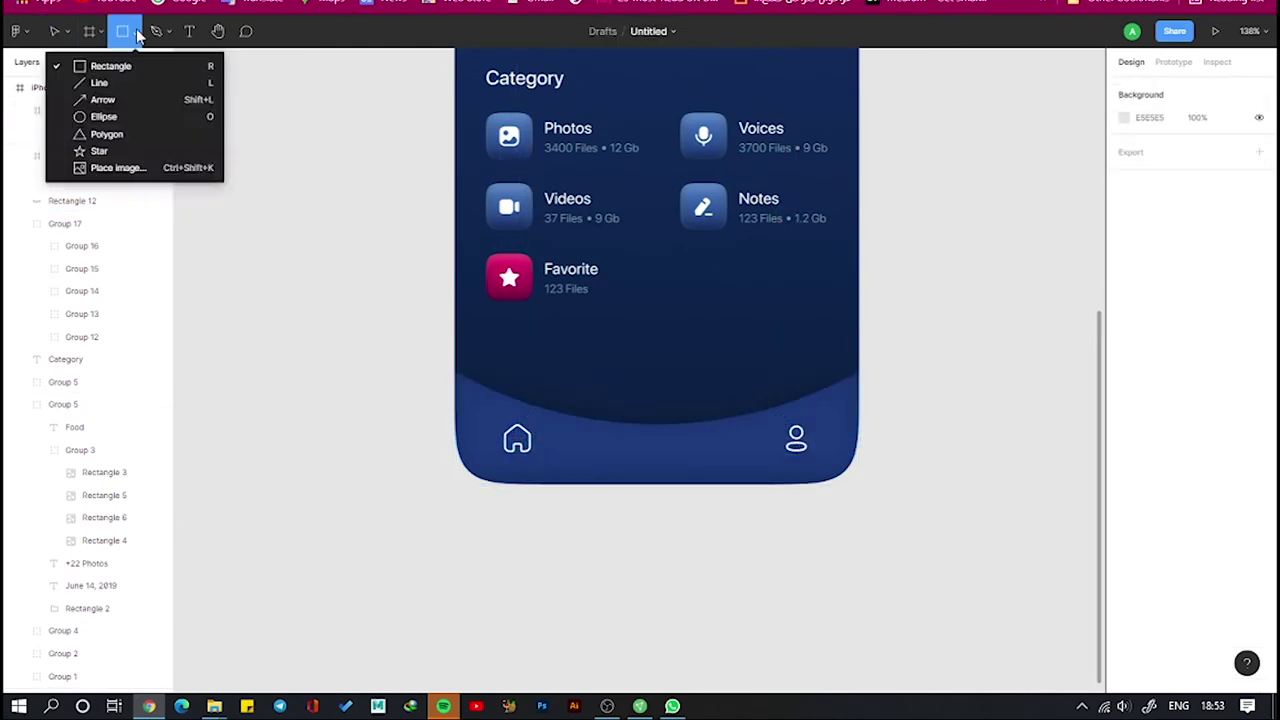
pyautogui.click(103, 116)
pyautogui.moveTo(646, 424)
pyautogui.mouseDown()
pyautogui.moveTo(684, 458)
pyautogui.moveTo(626, 453)
pyautogui.mouseUp()
pyautogui.hotkey('ctrl', 'd')
# Subtract one circle from the tab bar to cut a central notch
pyautogui.click(72, 250)
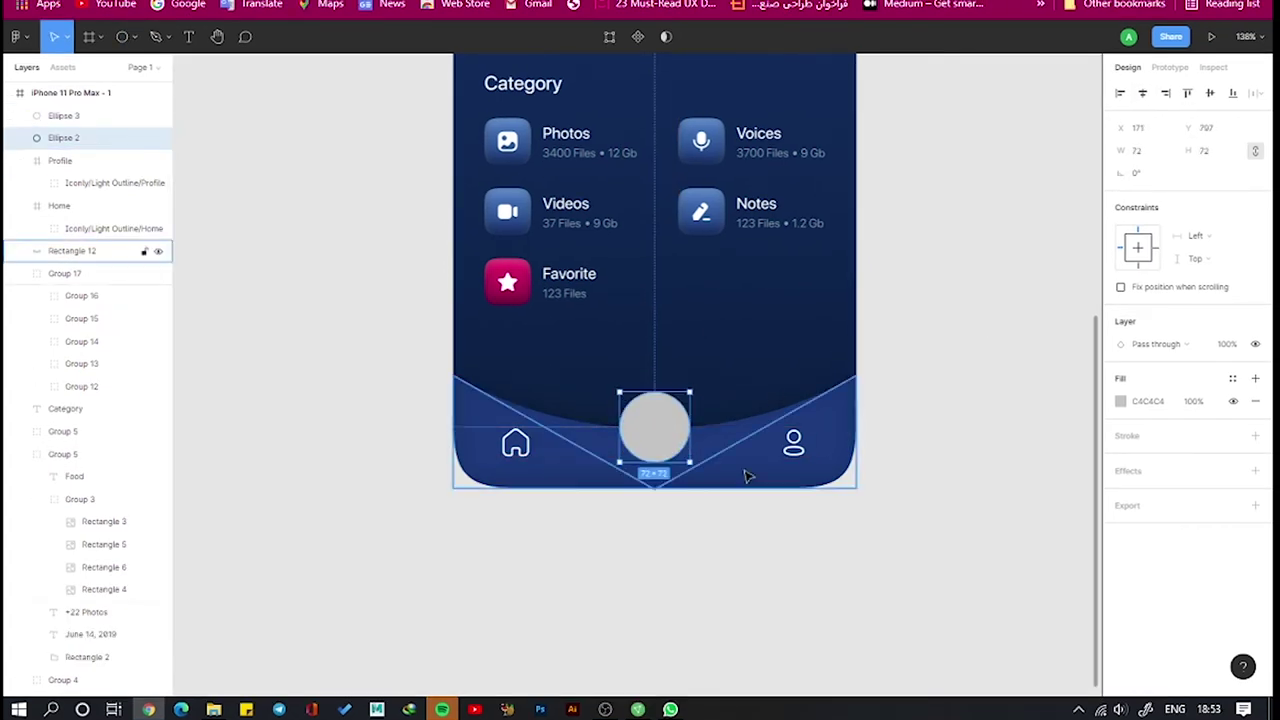
pyautogui.click(62, 140)
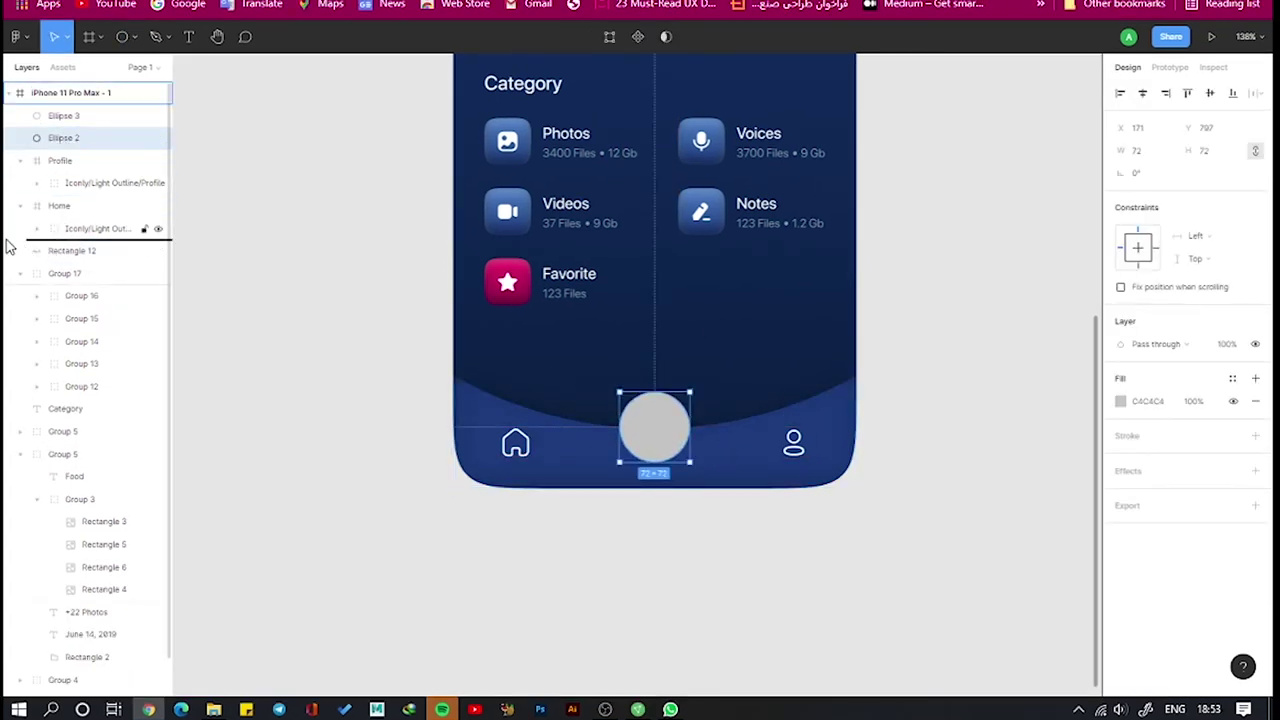
pyautogui.moveTo(8, 247); pyautogui.dragTo(8, 240)
pyautogui.keyDown('shift'); pyautogui.click(72, 250); pyautogui.keyUp('shift')
pyautogui.click(680, 36)
pyautogui.click(680, 95)
# Adjust the points of the notched tab bar shape
pyautogui.doubleClick(690, 430)
pyautogui.scroll(5, 690, 430)
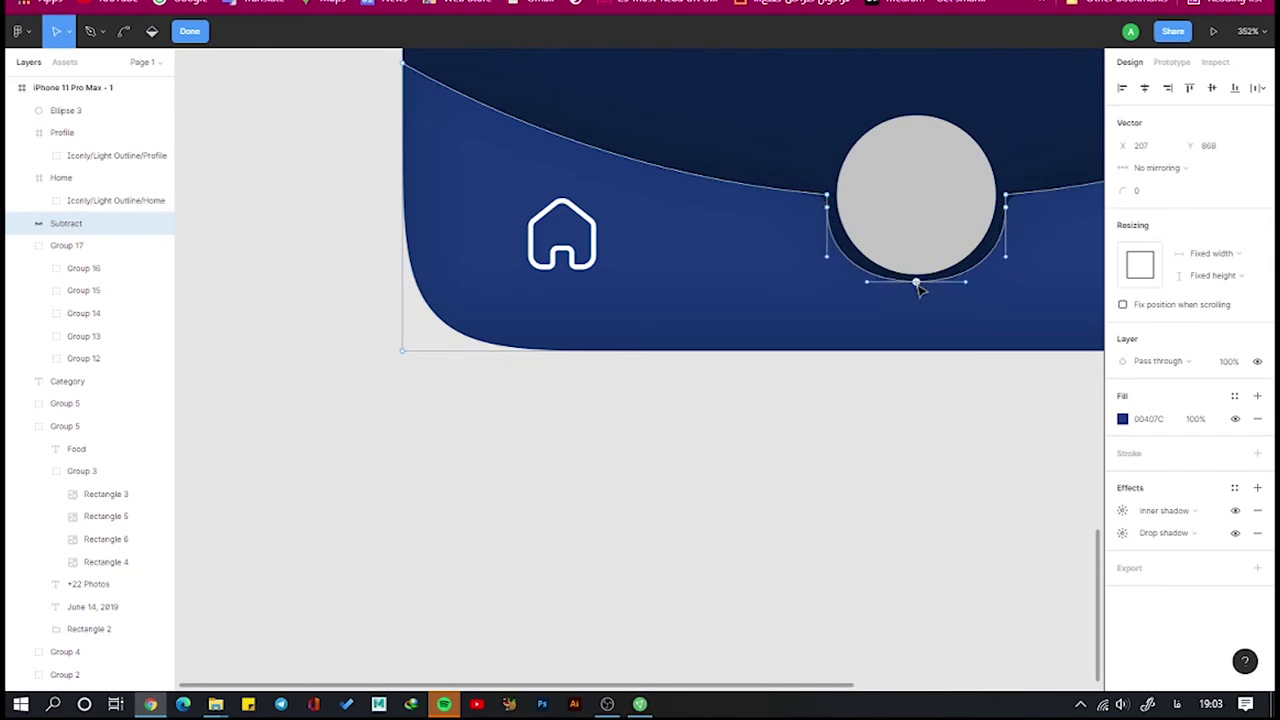
pyautogui.press('Escape')
pyautogui.scroll(-3, 908, 422)
pyautogui.scroll(3, 829, 423)
# Lower the Profile icon's opacity to dim it
pyautogui.click(1034, 318)
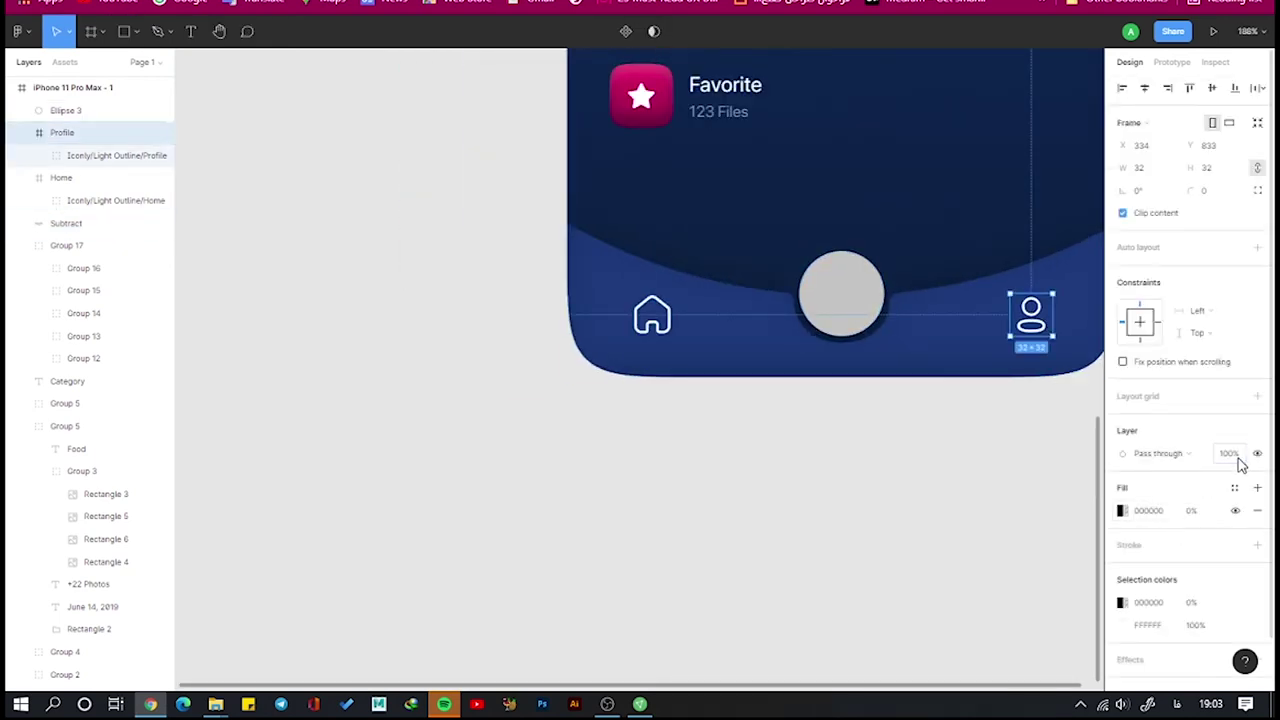
pyautogui.click(1227, 455)
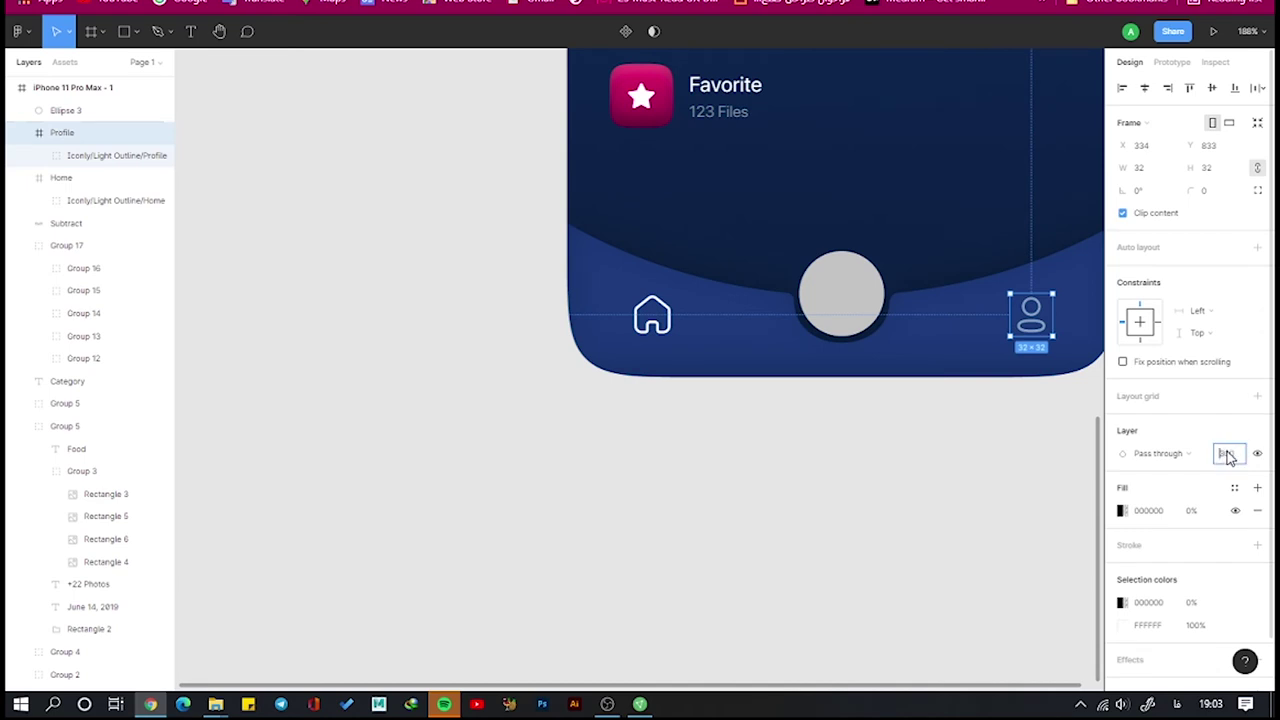
pyautogui.write('3')
pyautogui.click(866, 443)
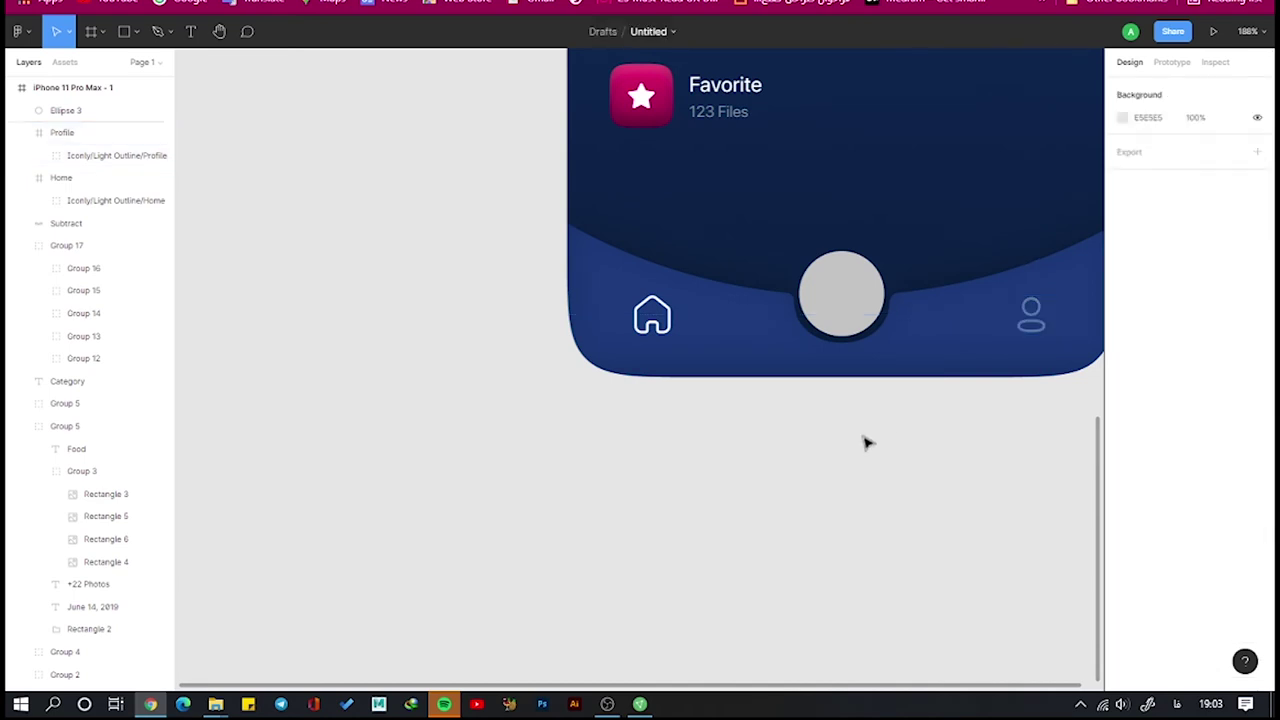
# Select the remaining circle and bring up its fill type choices
pyautogui.click(841, 293)
pyautogui.click(1122, 396)
pyautogui.click(962, 320)
# Give the circle a linear gradient from blue 3c85c9 to dark blue 003c75
pyautogui.click(994, 337)
pyautogui.write('3c85f')
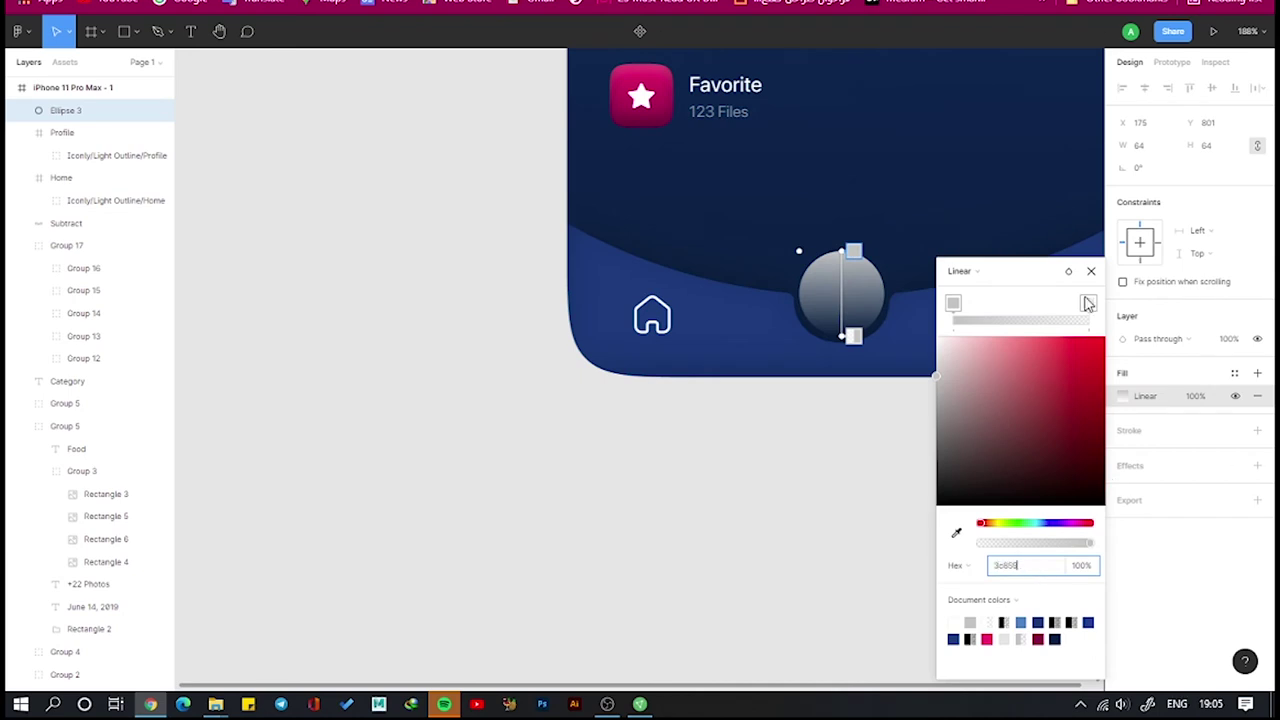
pyautogui.press('Return')
pyautogui.press('Return')
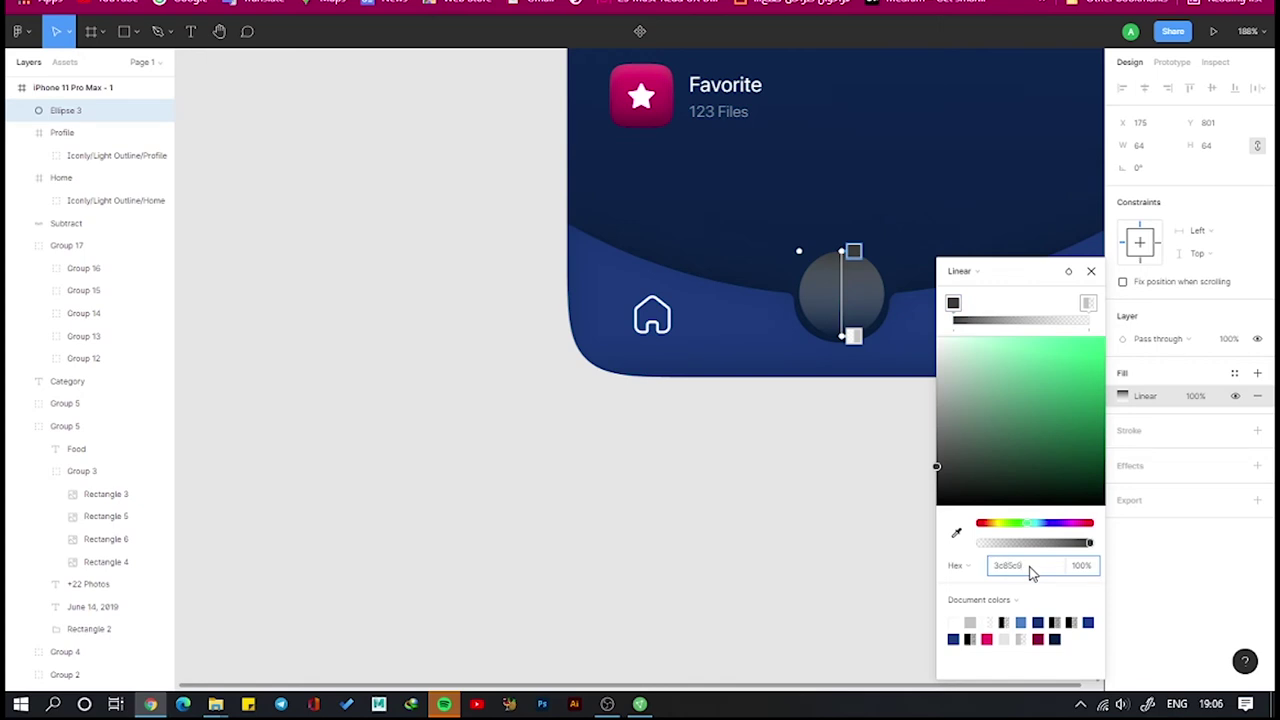
pyautogui.press('Return')
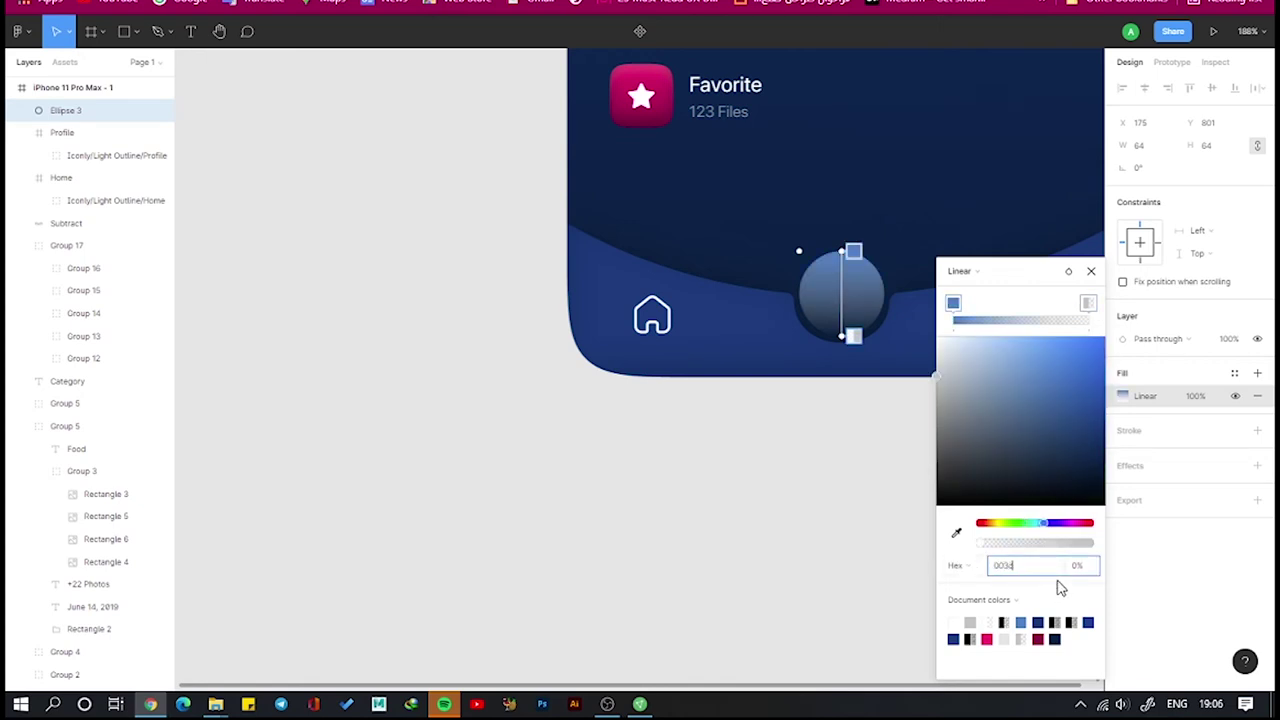
pyautogui.write('C75')
pyautogui.press('Return')
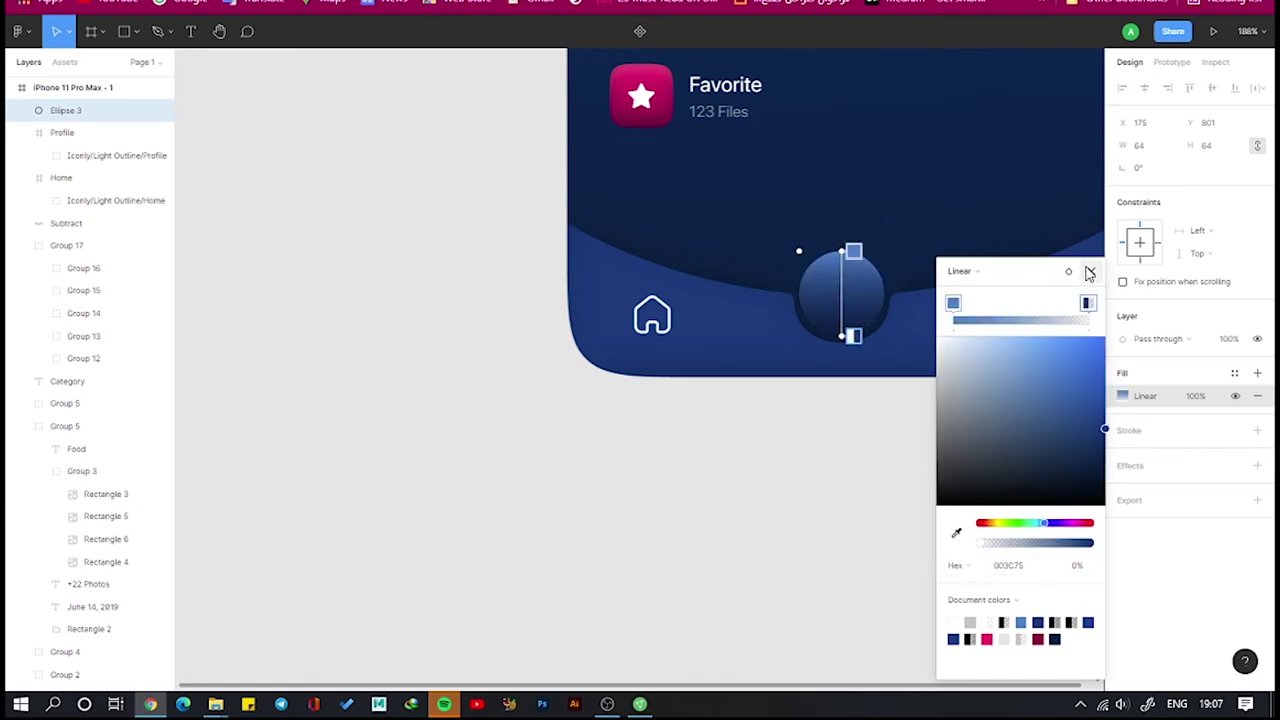
pyautogui.click(1090, 272)
# Add a drop shadow with values 0 and a second inner-shadow effect to the circle
pyautogui.click(1257, 466)
pyautogui.click(1122, 488)
pyautogui.write('-')
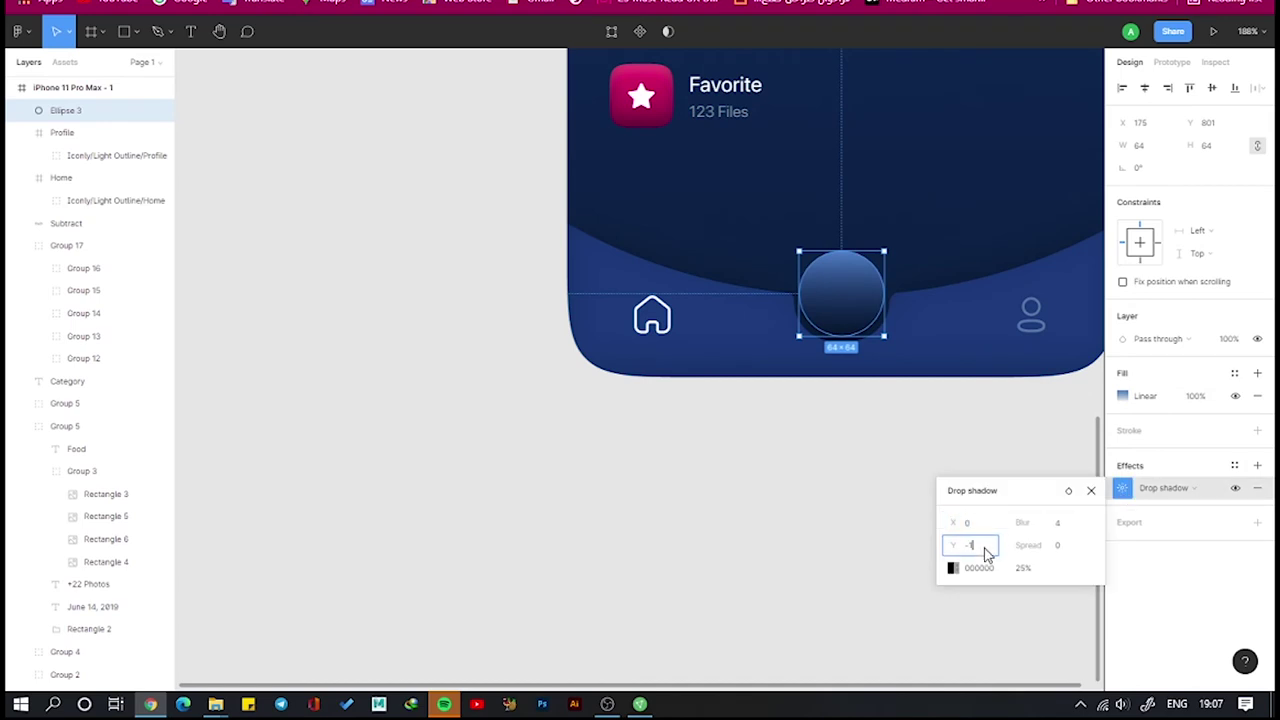
pyautogui.write('0')
pyautogui.click(1060, 524)
pyautogui.write('0')
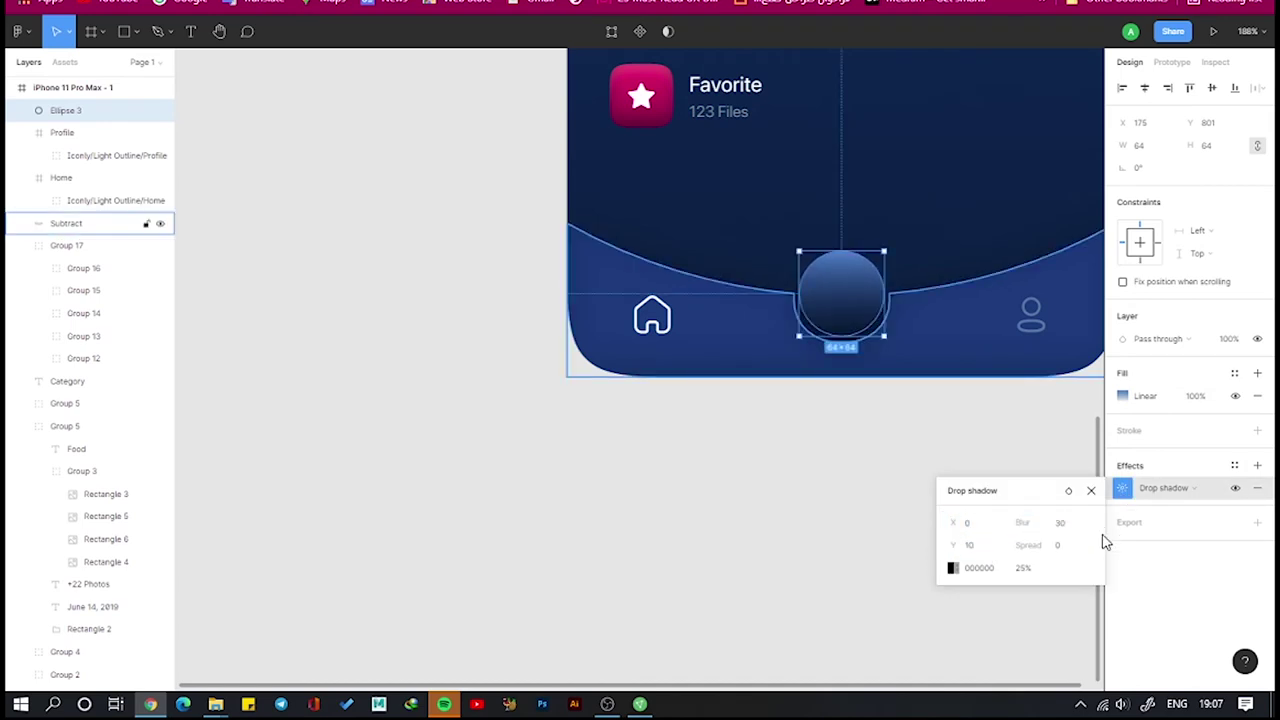
pyautogui.click(1258, 466)
pyautogui.click(1122, 488)
pyautogui.click(967, 545)
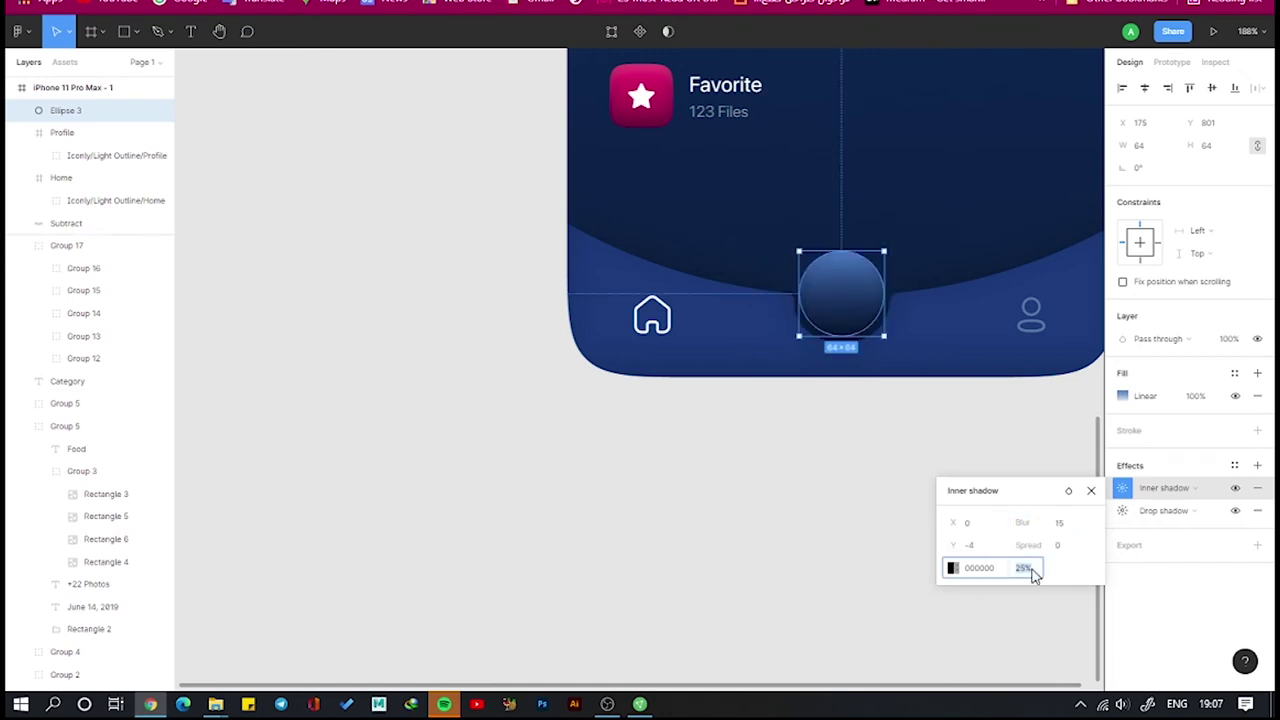
pyautogui.write('15')
# Add a third effect to the circle: a white inner shadow with blur 15
pyautogui.click(1257, 466)
pyautogui.click(970, 545)
pyautogui.click(952, 568)
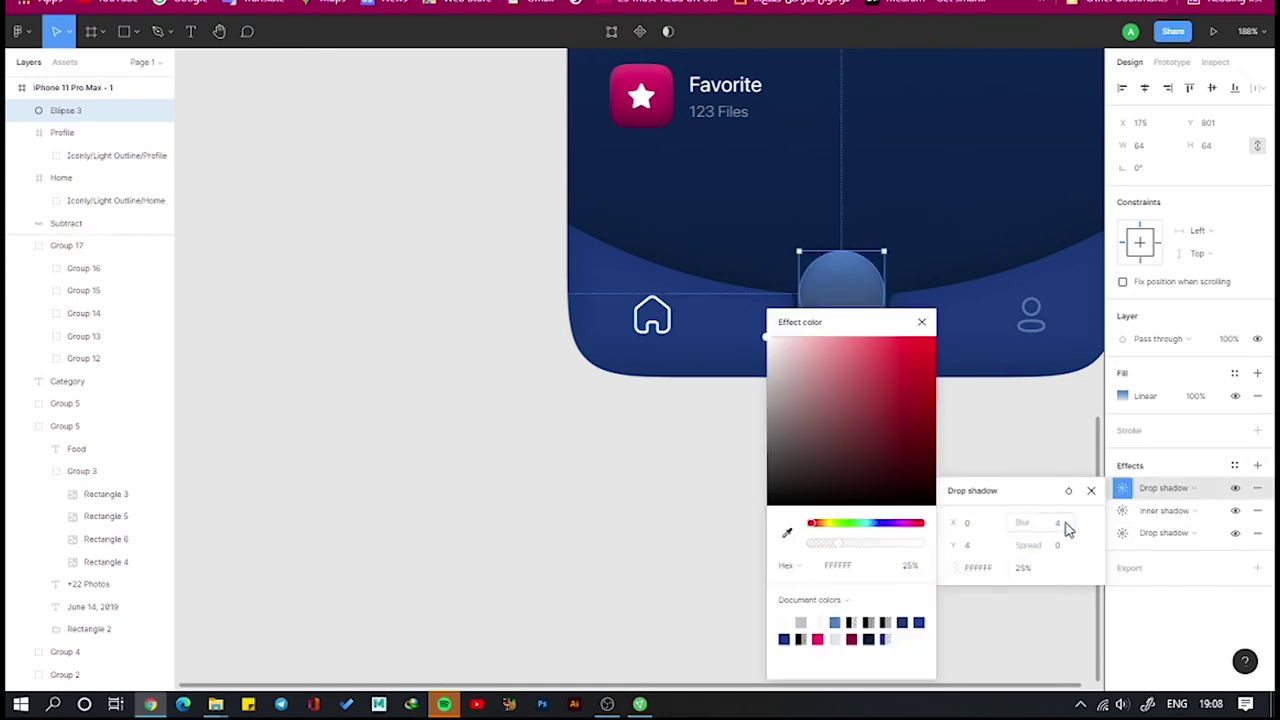
pyautogui.click(1212, 488)
pyautogui.click(1207, 493)
pyautogui.click(1122, 488)
pyautogui.click(1066, 526)
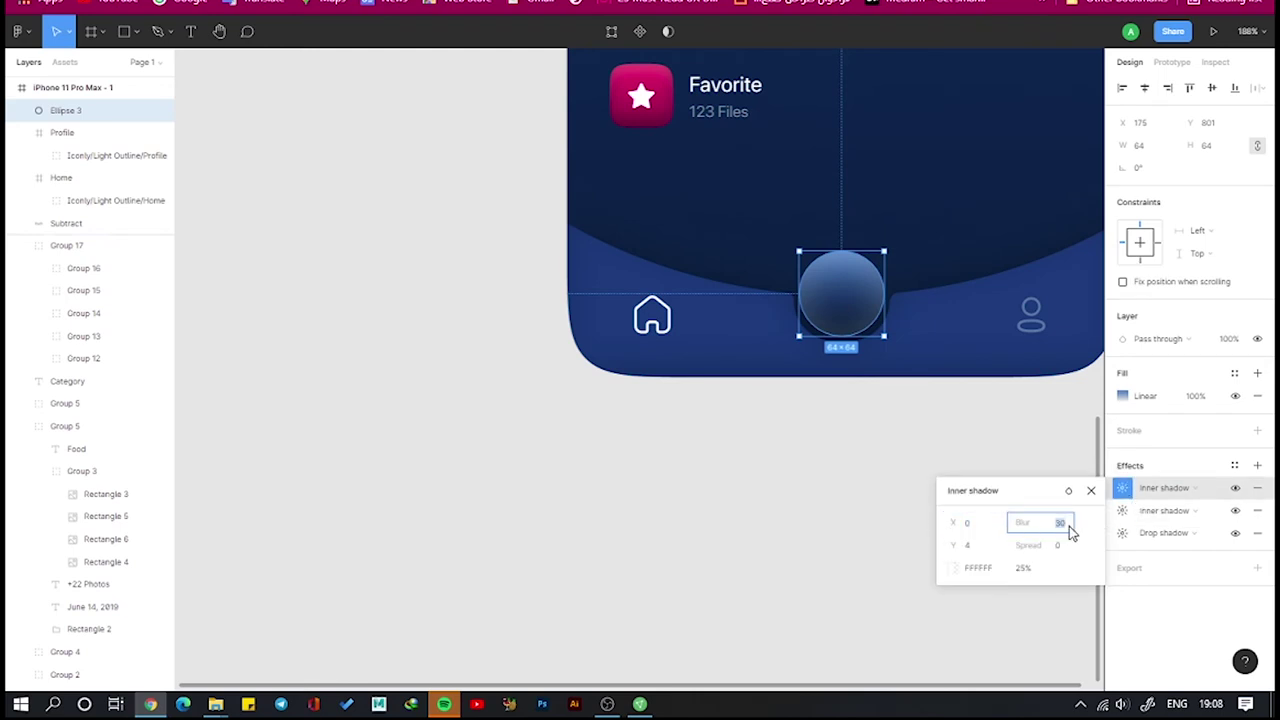
pyautogui.click(1122, 396)
pyautogui.click(1060, 523)
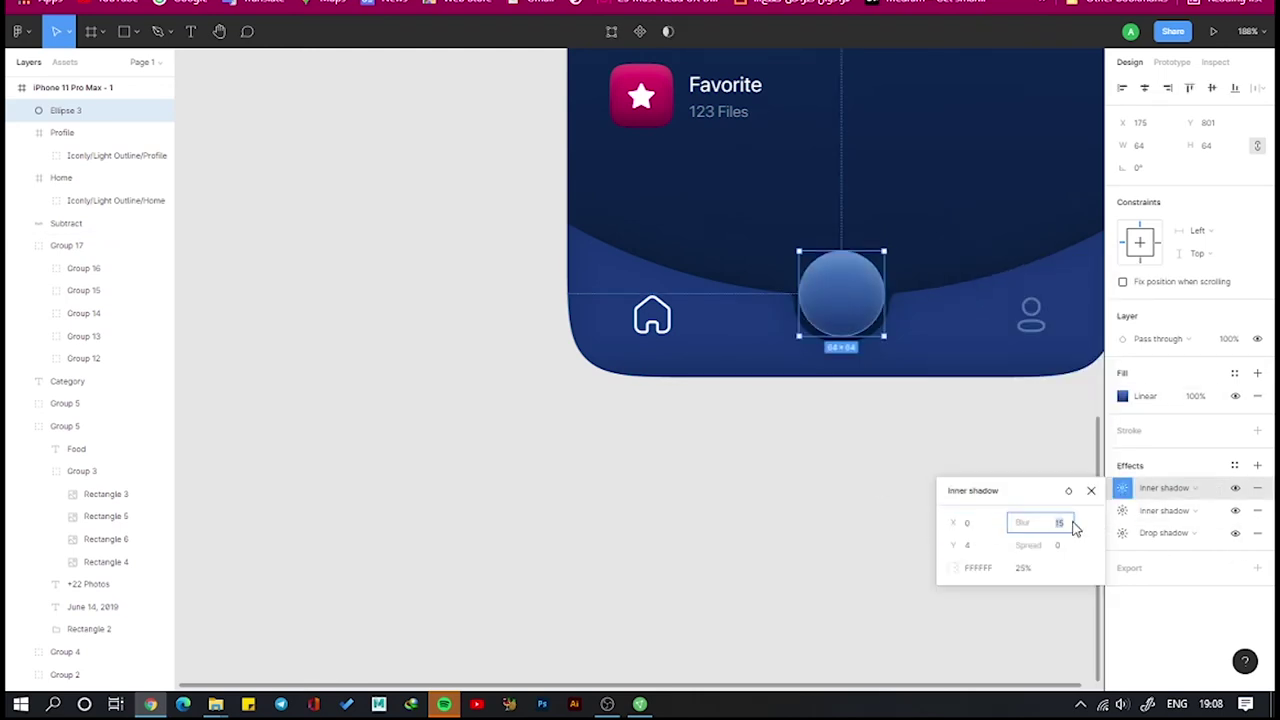
pyautogui.click(1122, 511)
pyautogui.click(736, 488)
# Fill the tab bar with a linear gradient, end stop 100% opaque, left stop brighter blue 034F96
pyautogui.keyDown('ctrl'); pyautogui.scroll(-5, 736, 488); pyautogui.keyUp('ctrl')
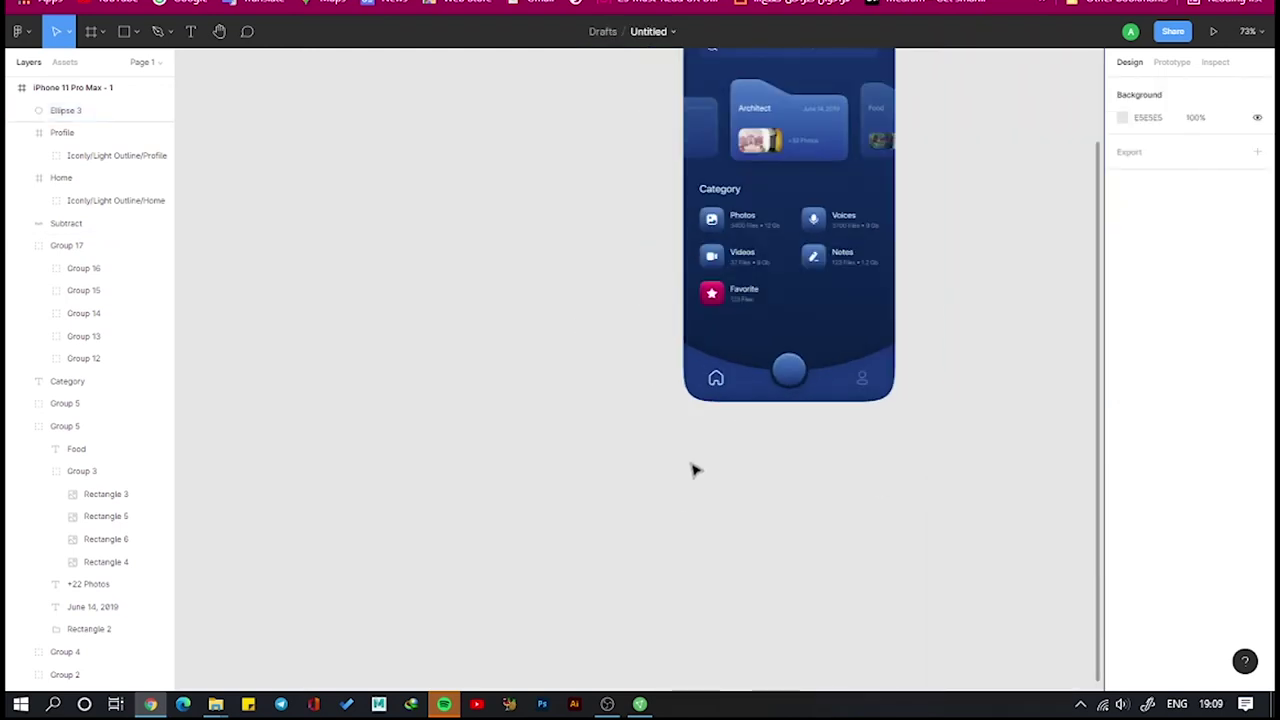
pyautogui.keyDown('ctrl'); pyautogui.scroll(5, 695, 470); pyautogui.keyUp('ctrl')
pyautogui.click(771, 296)
pyautogui.click(1127, 394)
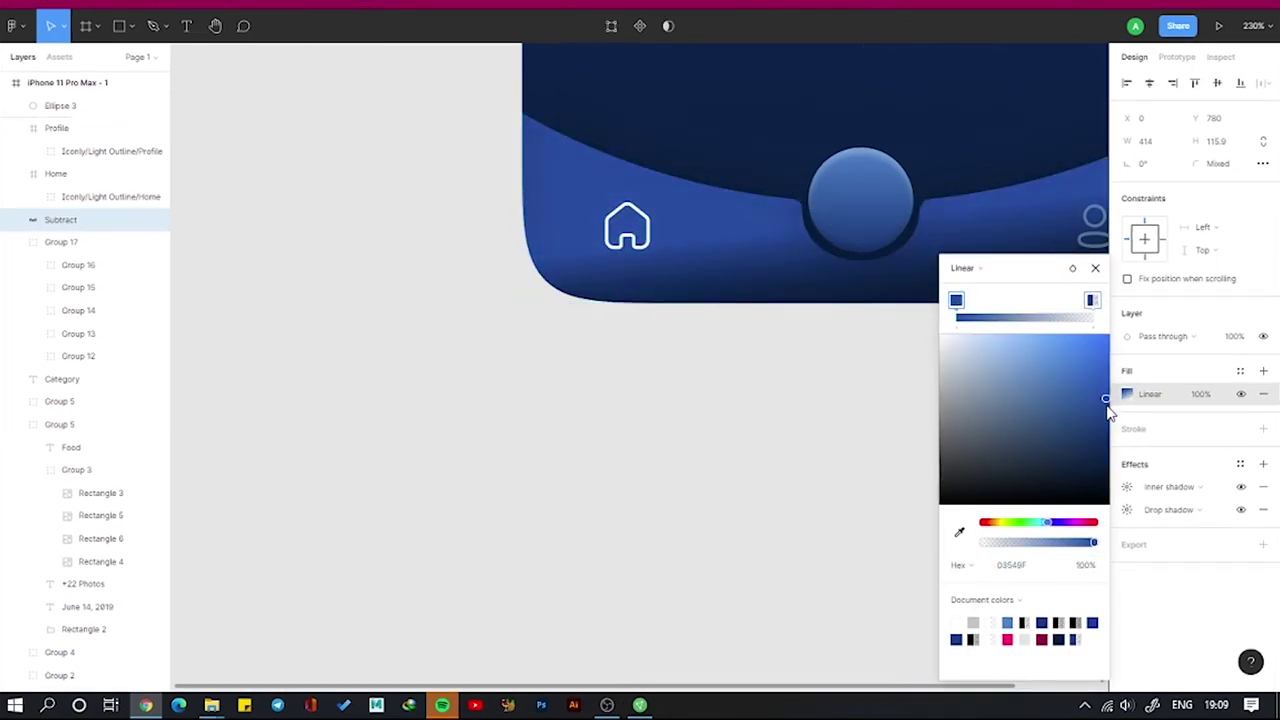
pyautogui.keyDown('ctrl'); pyautogui.scroll(-3, 880, 351); pyautogui.keyUp('ctrl')
pyautogui.press('Return')
pyautogui.click(962, 268)
pyautogui.click(978, 286)
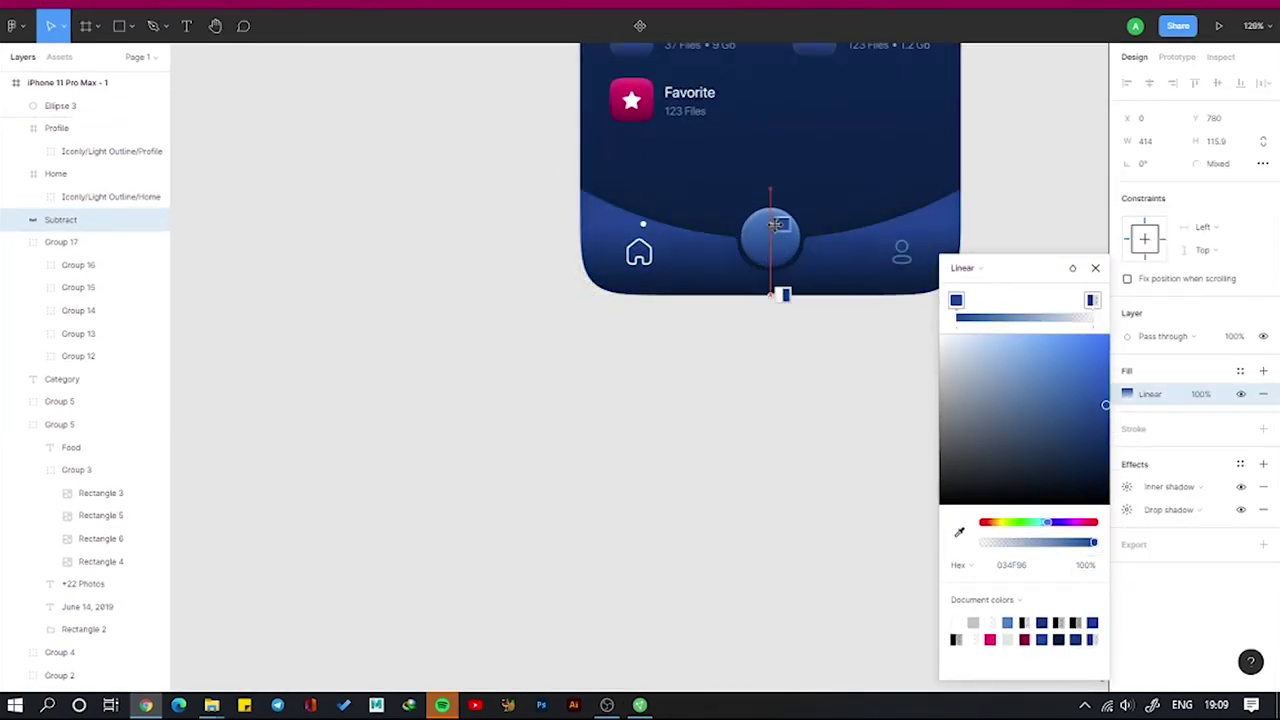
pyautogui.moveTo(985, 542); pyautogui.dragTo(1159, 532)
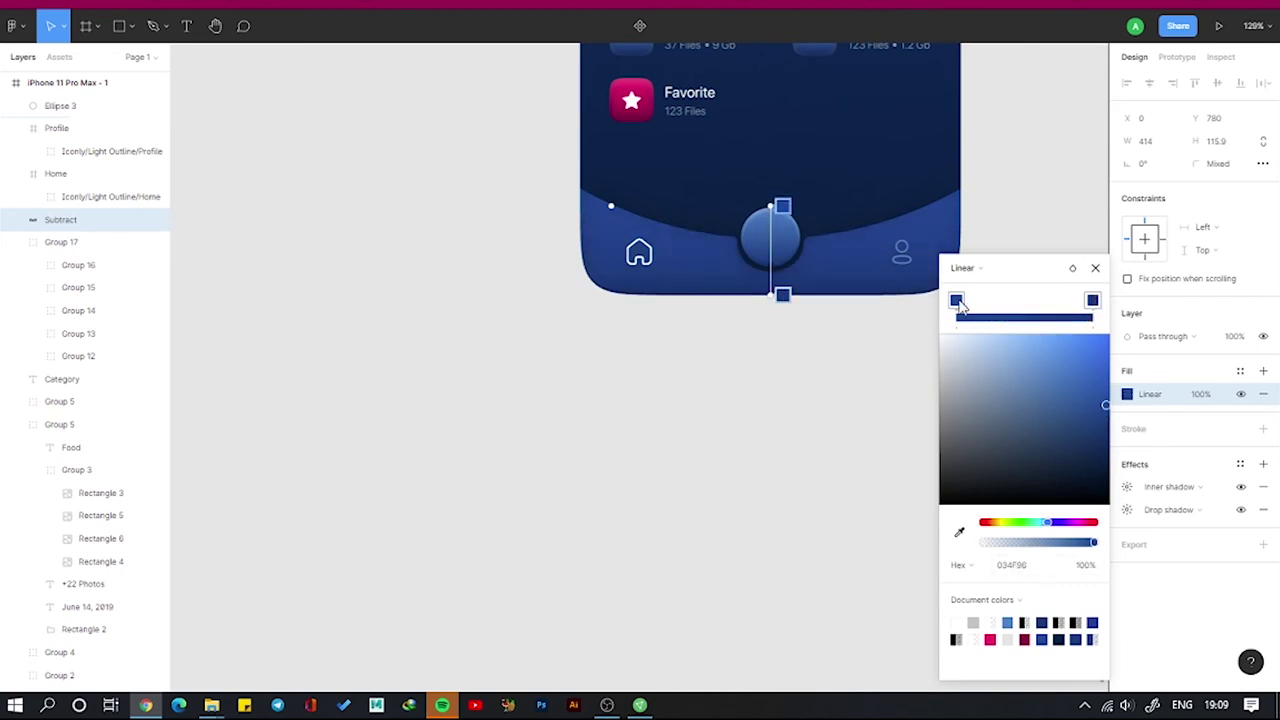
pyautogui.moveTo(1105, 405); pyautogui.dragTo(1110, 380)
pyautogui.click(1096, 268)
# Import the heavy plus-sign icon from Iconify's 'add' search onto the centre circle
pyautogui.scroll(-5, 900, 420)
pyautogui.rightClick(577, 382)
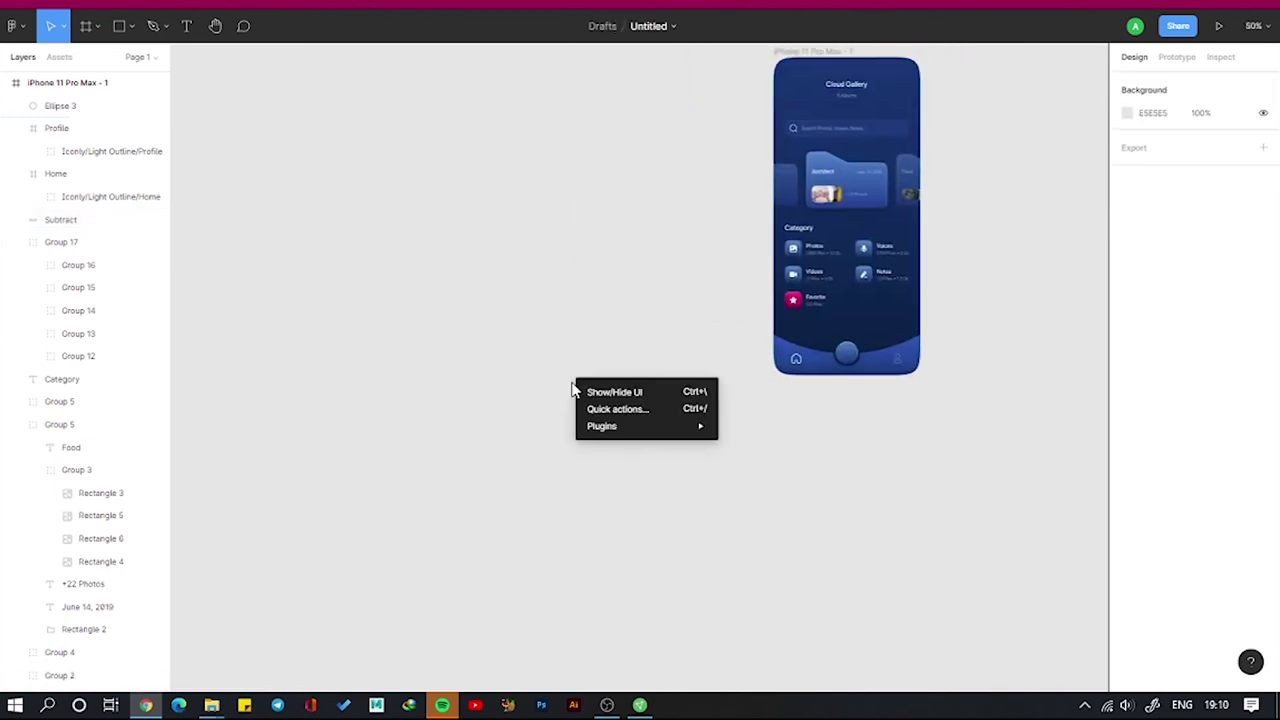
pyautogui.press('Escape')
pyautogui.write('add')
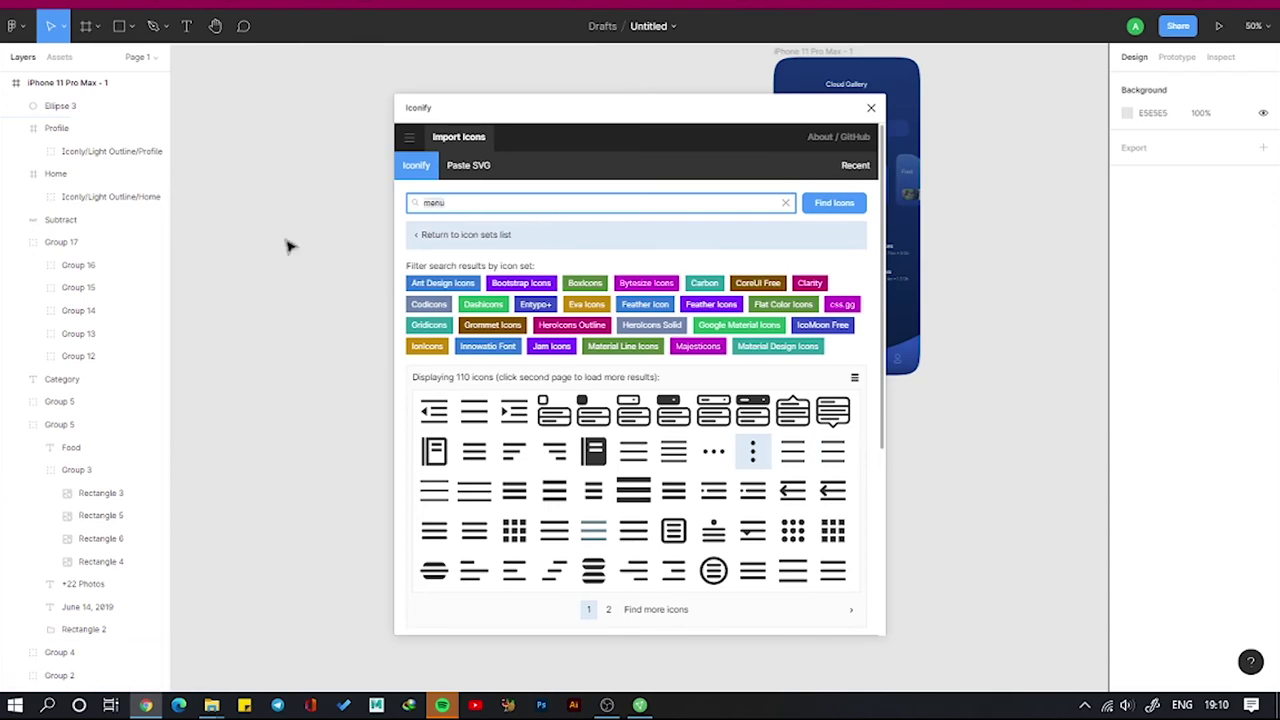
pyautogui.press('Return')
pyautogui.scroll(-2, 575, 515)
pyautogui.click(608, 499)
pyautogui.click(429, 491)
pyautogui.click(829, 603)
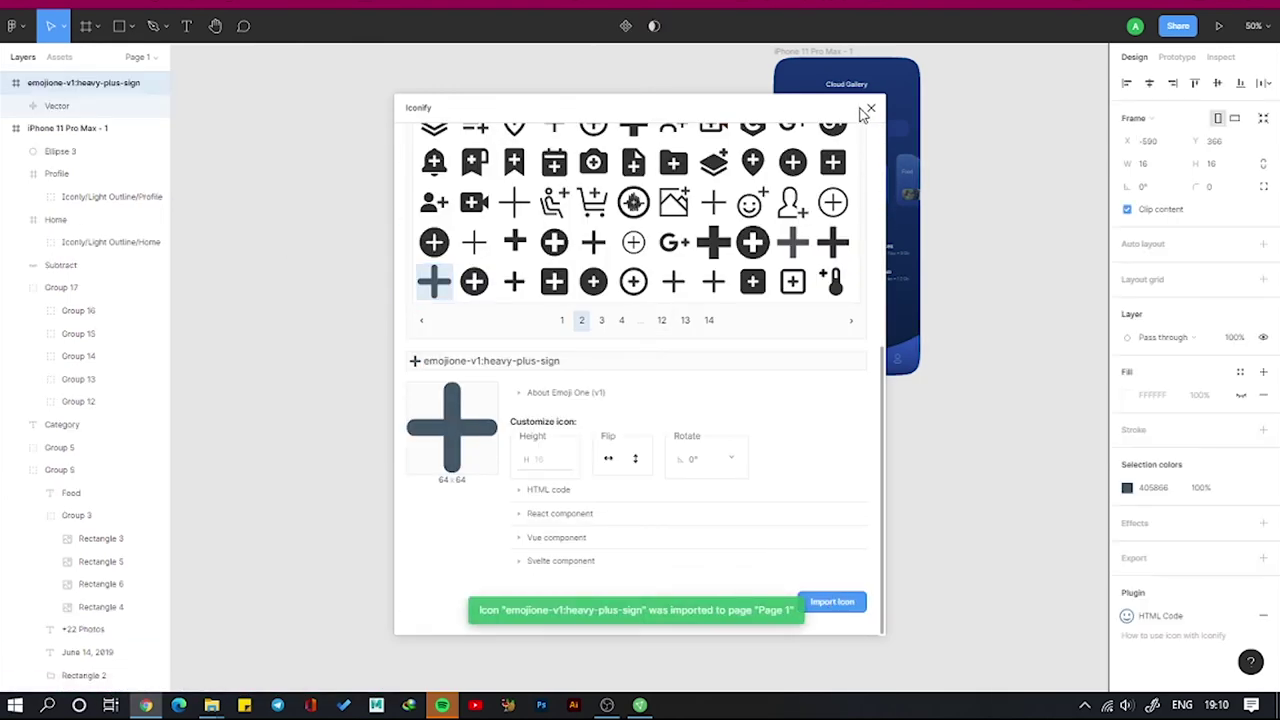
pyautogui.click(871, 107)
pyautogui.moveTo(673, 306); pyautogui.dragTo(993, 263)
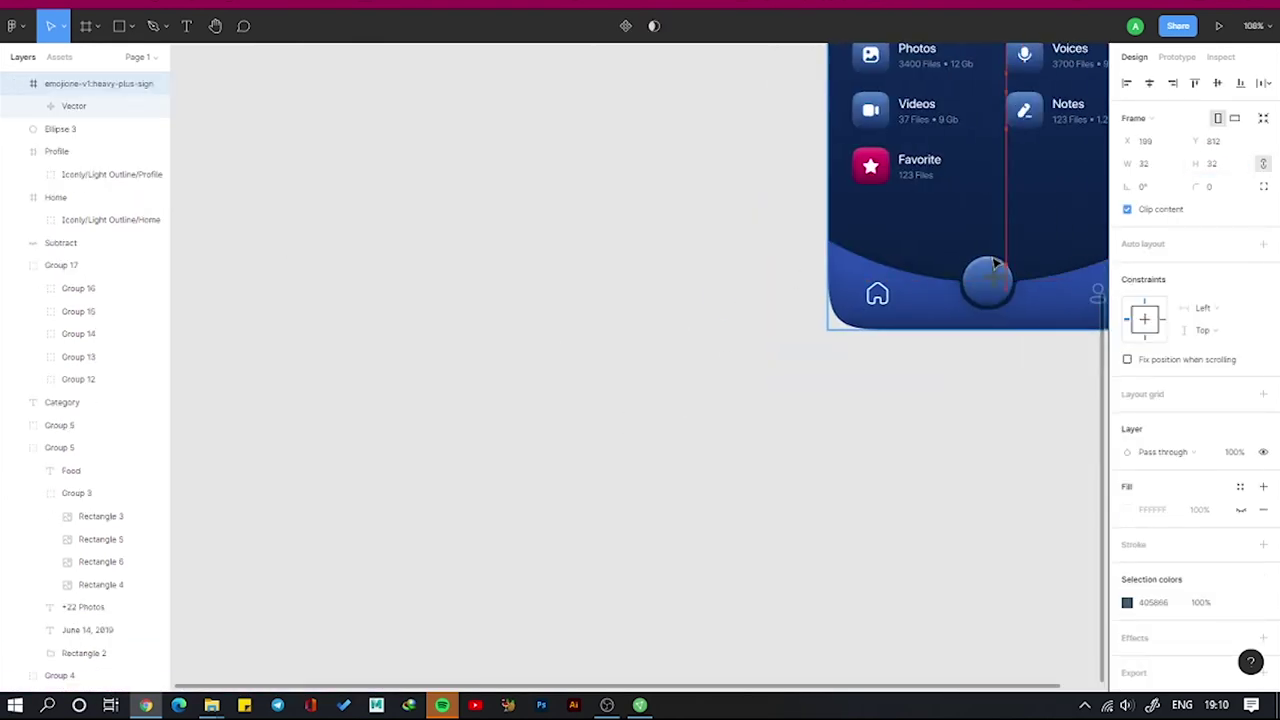
# Duplicate the home screen frame to its right as iPhone 11 Pro Max - 2
pyautogui.scroll(3, 1005, 265)
pyautogui.click(846, 503)
pyautogui.scroll(-5, 846, 503)
pyautogui.scroll(-2, 666, 623)
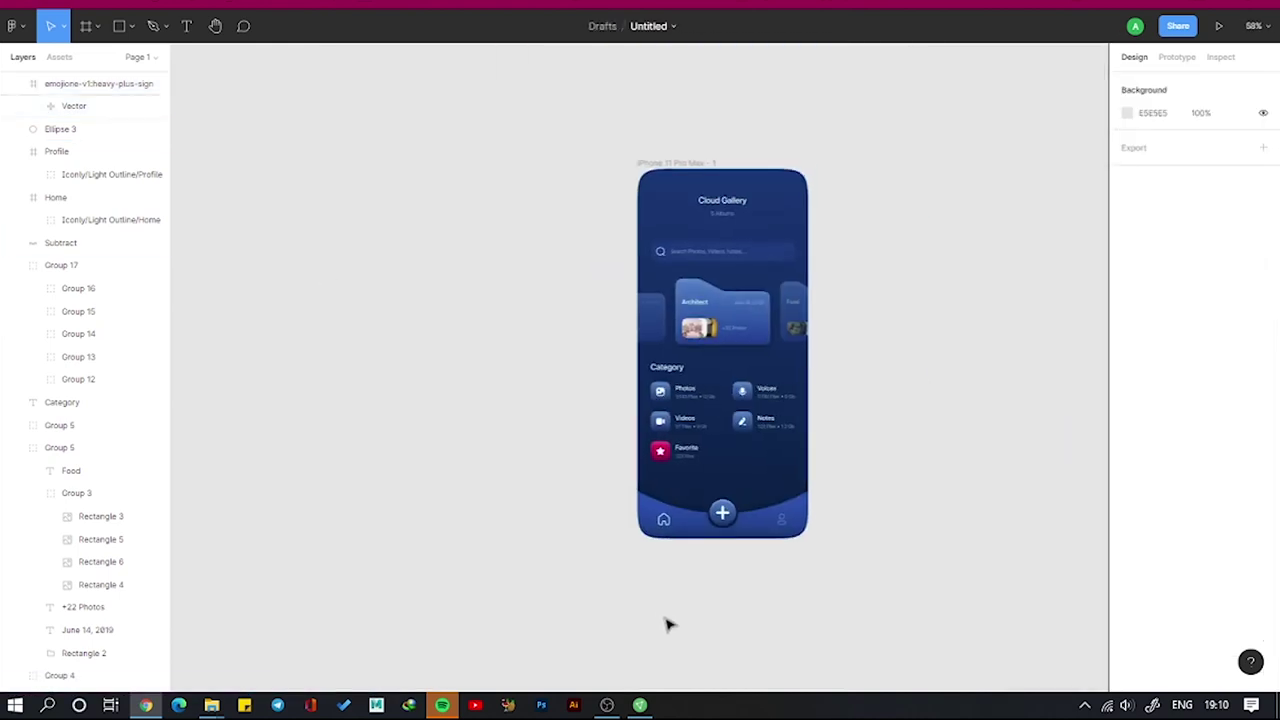
pyautogui.moveTo(676, 163)
pyautogui.mouseDown()
pyautogui.moveTo(910, 145)
pyautogui.moveTo(904, 167)
pyautogui.mouseUp()
# Delete the second screen's contents except the Cloud Gallery title
pyautogui.scroll(2, 1063, 180)
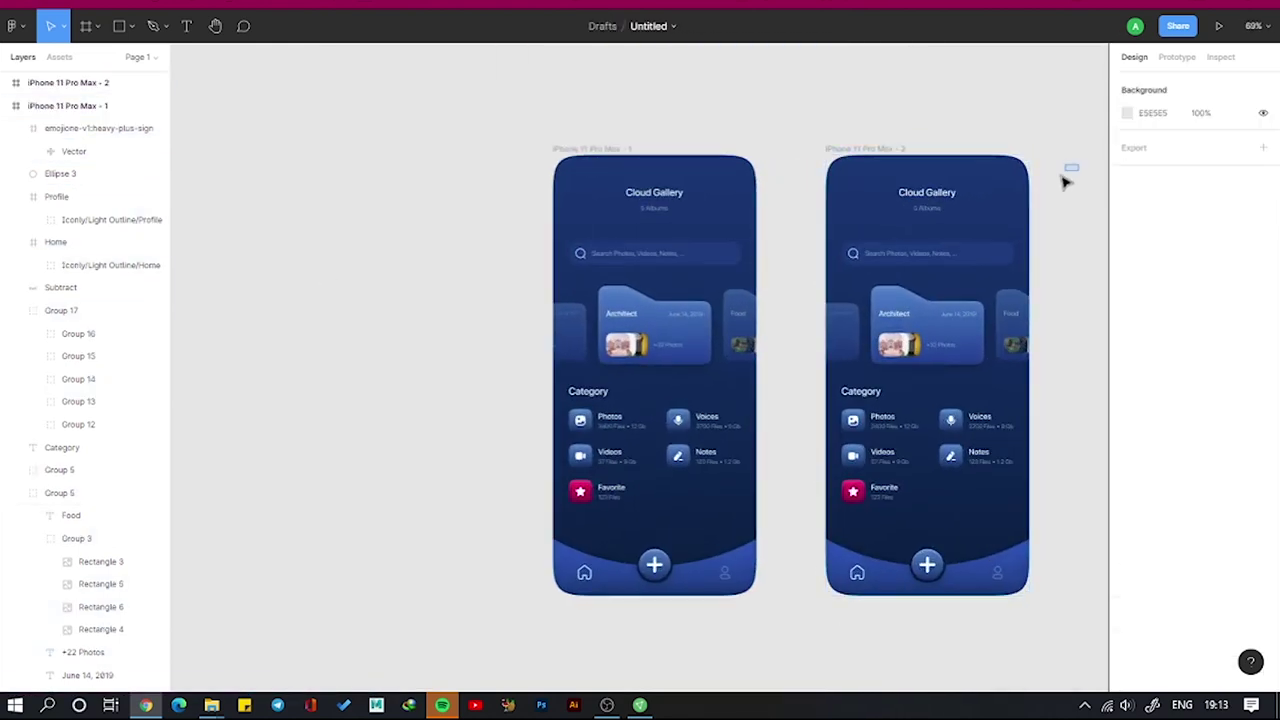
pyautogui.moveTo(1078, 225); pyautogui.dragTo(857, 605)
pyautogui.press('Delete')
# Insert a back arrow icon from the Iconly v2.3 plugin into the second screen
pyautogui.rightClick(314, 258)
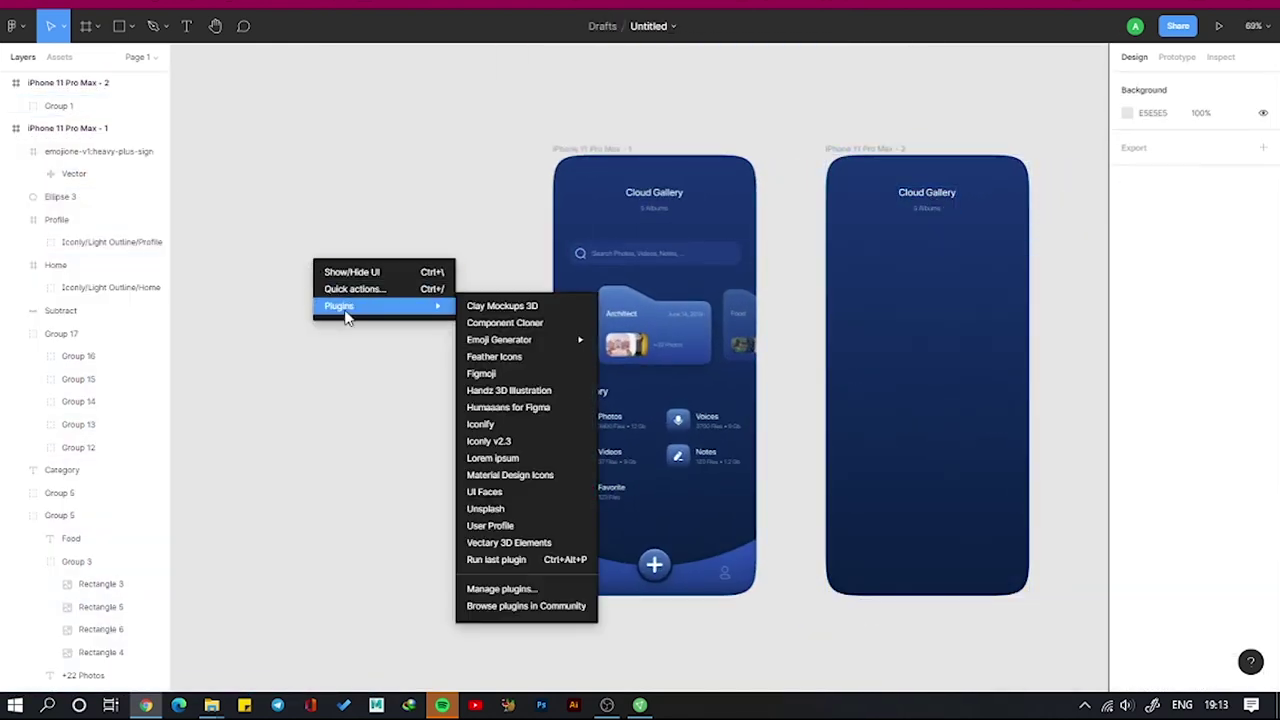
pyautogui.click(500, 423)
pyautogui.click(491, 431)
pyautogui.moveTo(520, 109)
pyautogui.mouseDown()
pyautogui.moveTo(401, 116)
pyautogui.moveTo(248, 186)
pyautogui.mouseUp()
pyautogui.moveTo(316, 323)
pyautogui.mouseDown()
pyautogui.moveTo(646, 363)
pyautogui.moveTo(890, 265)
pyautogui.moveTo(913, 317)
pyautogui.moveTo(848, 229)
pyautogui.mouseUp()
pyautogui.click(376, 177)
pyautogui.press('Escape')
pyautogui.press('Escape')
# Add white 'Back' text and group it with the arrow
pyautogui.scroll(3, 890, 300)
pyautogui.press('t')
pyautogui.click(1126, 549)
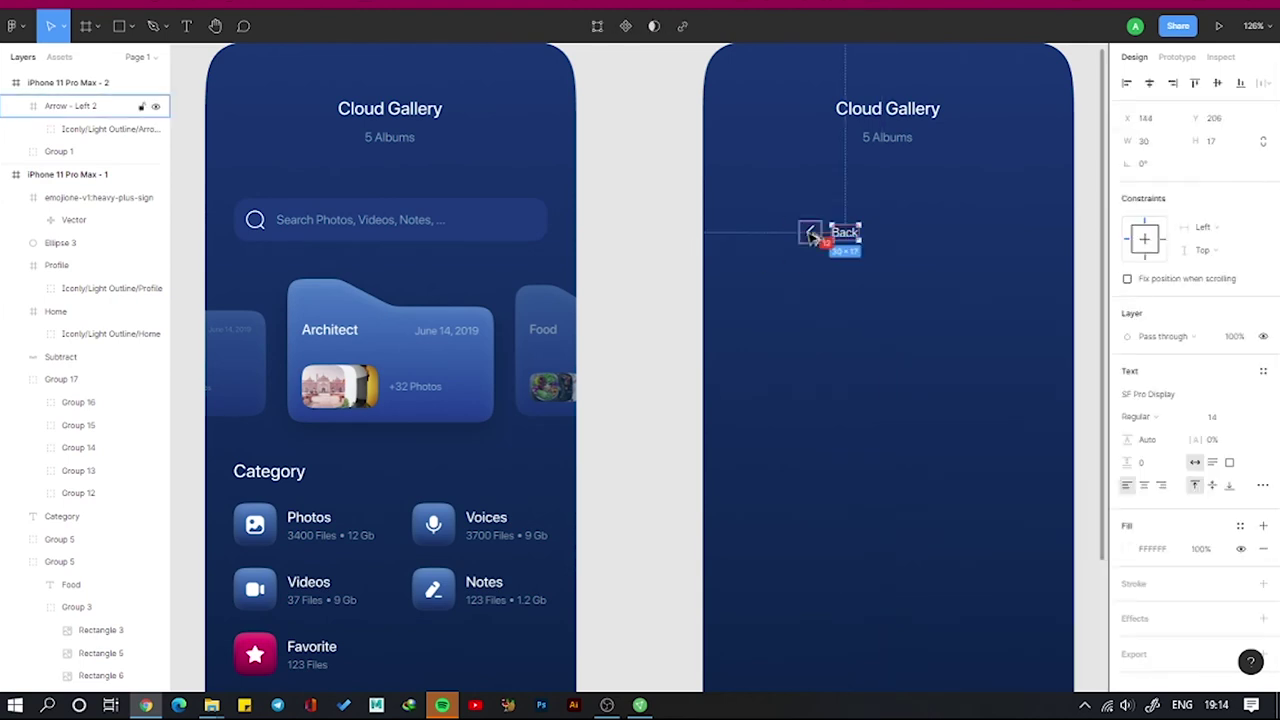
pyautogui.keyDown('shift'); pyautogui.click(810, 235); pyautogui.keyUp('shift')
pyautogui.hotkey('ctrl', 'g')
# Move the title to mid-screen and the Back group to the top-left corner
pyautogui.moveTo(887, 108); pyautogui.dragTo(951, 291)
pyautogui.moveTo(828, 232); pyautogui.dragTo(770, 95)
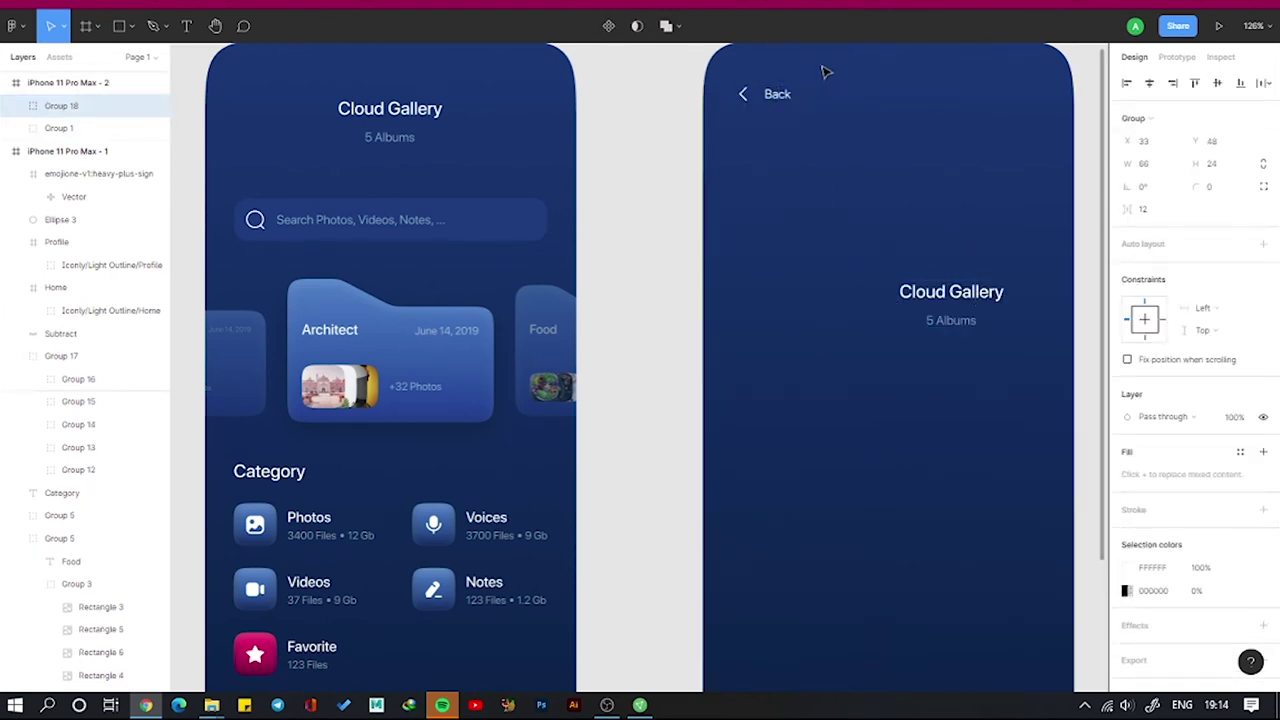
pyautogui.press('Left')
pyautogui.rightClick(675, 218)
# Import Iconify's vertical three-dot menu icon and align it top-right with the Back row
pyautogui.click(848, 386)
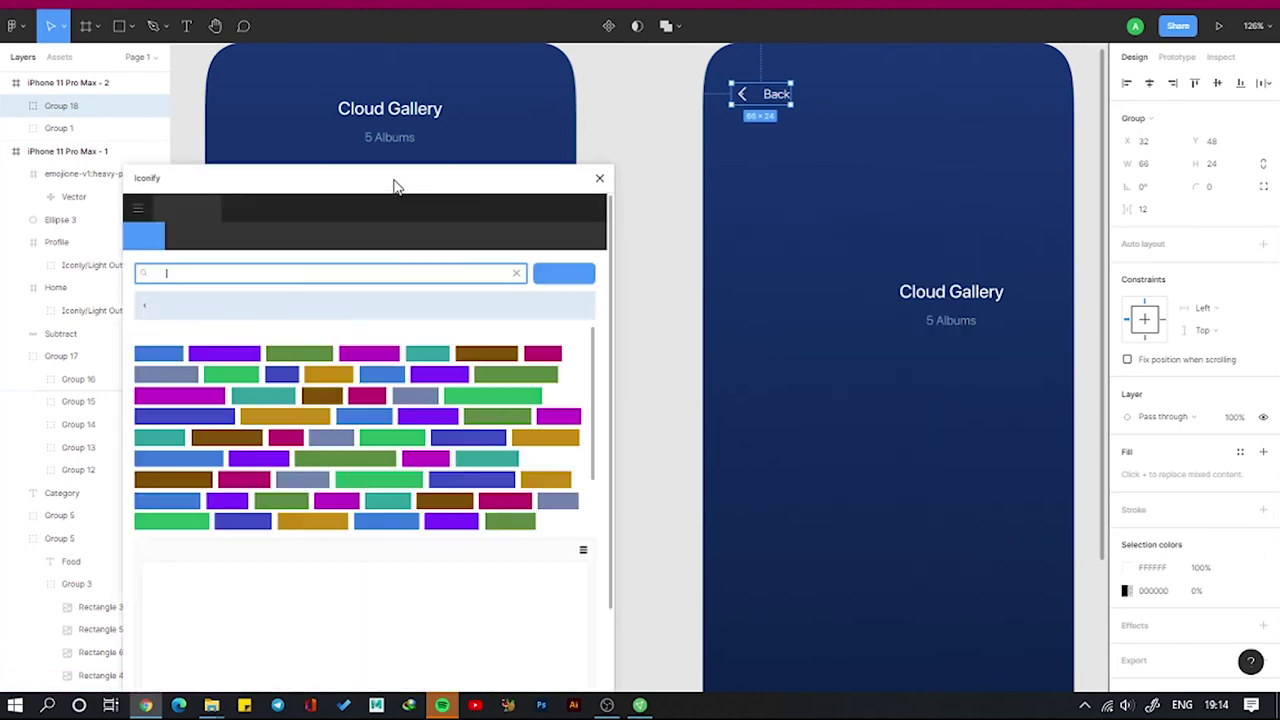
pyautogui.write('plus')
pyautogui.press('Return')
pyautogui.write('menu')
pyautogui.press('Return')
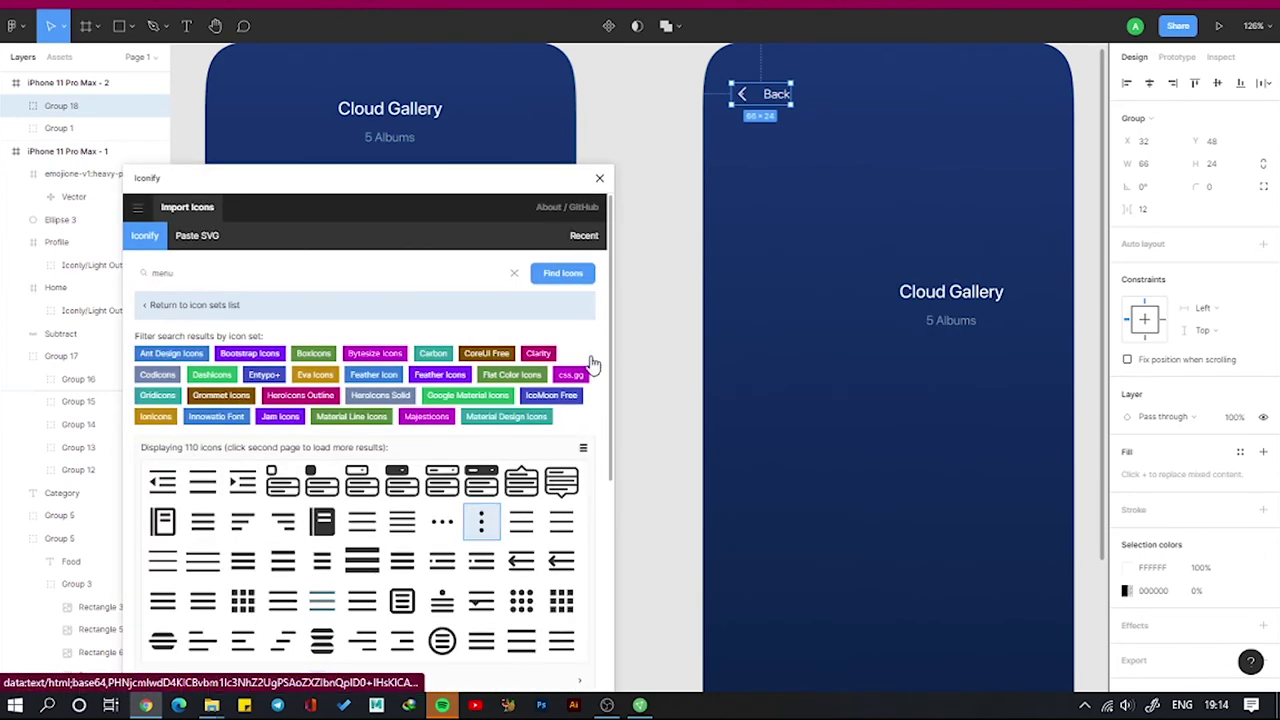
pyautogui.press('Escape')
pyautogui.click(785, 183)
pyautogui.hotkey('ctrl', 'alt', 'p')
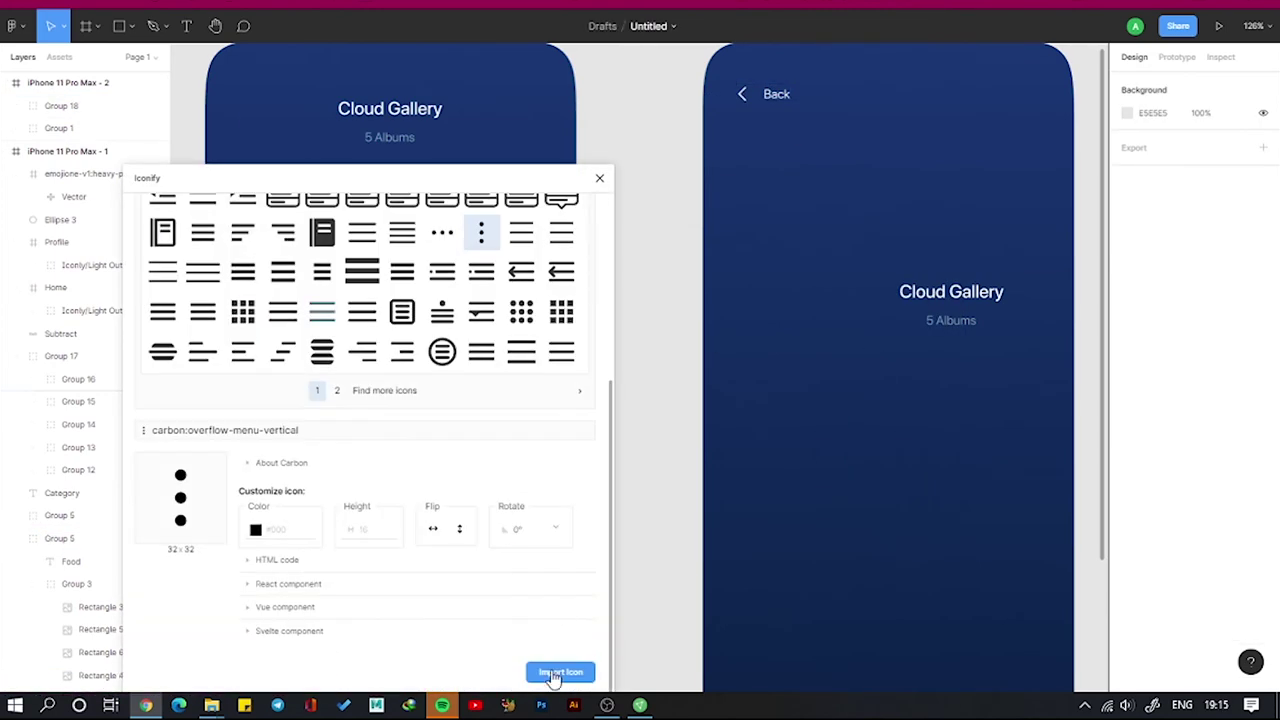
pyautogui.click(560, 671)
pyautogui.press('Escape')
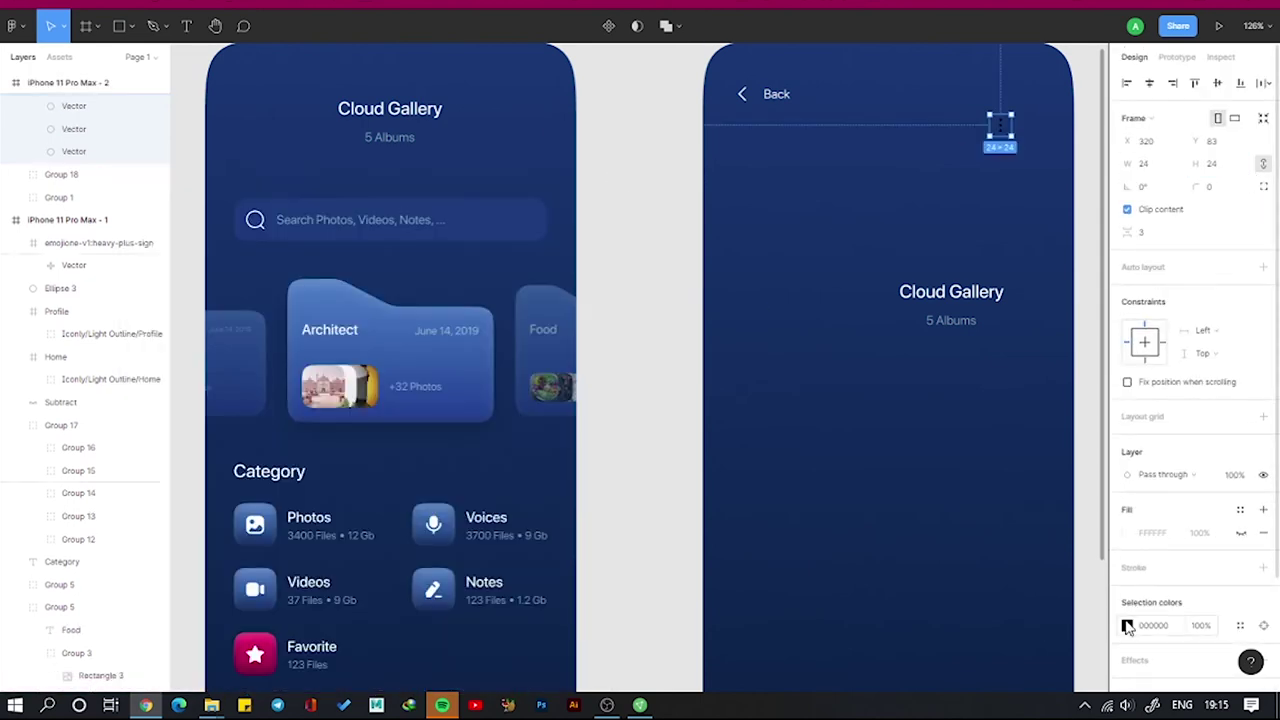
pyautogui.press('Escape')
pyautogui.moveTo(997, 125); pyautogui.dragTo(1040, 95)
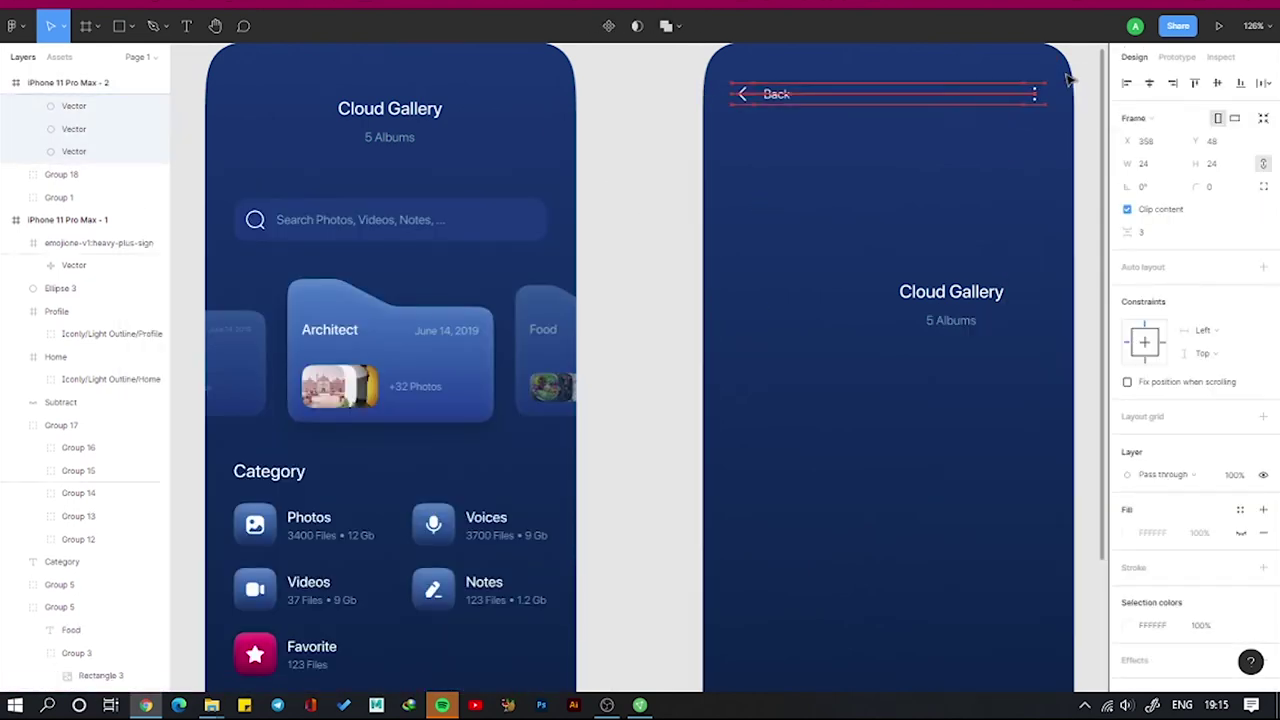
# Centre the title group horizontally, nudge it into position, and edit the title to Mountain
pyautogui.click(951, 292)
pyautogui.click(1149, 83)
pyautogui.keyDown('ctrl'); pyautogui.click(741, 94); pyautogui.keyUp('ctrl')
pyautogui.click(59, 287)
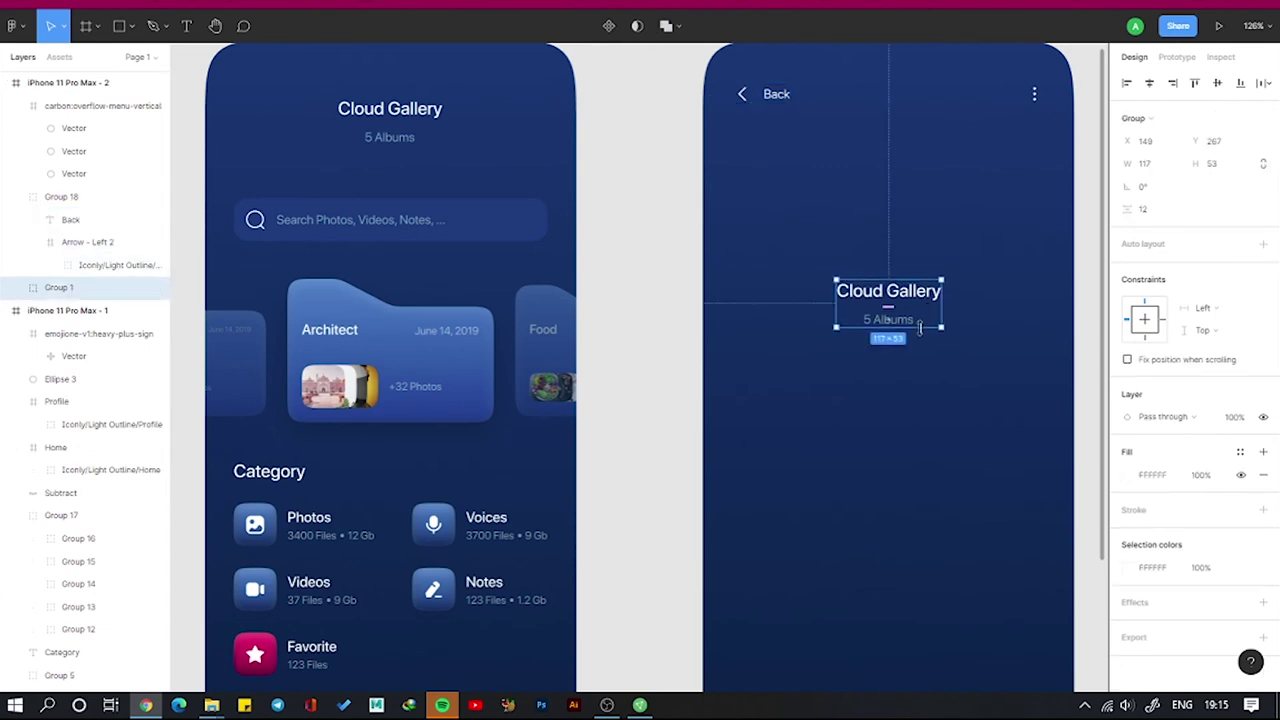
pyautogui.hotkey('shift', 'Up')
pyautogui.hotkey('shift', 'Up')
pyautogui.hotkey('shift', 'Up')
pyautogui.scroll(-1, 743, 423)
pyautogui.press('Down')
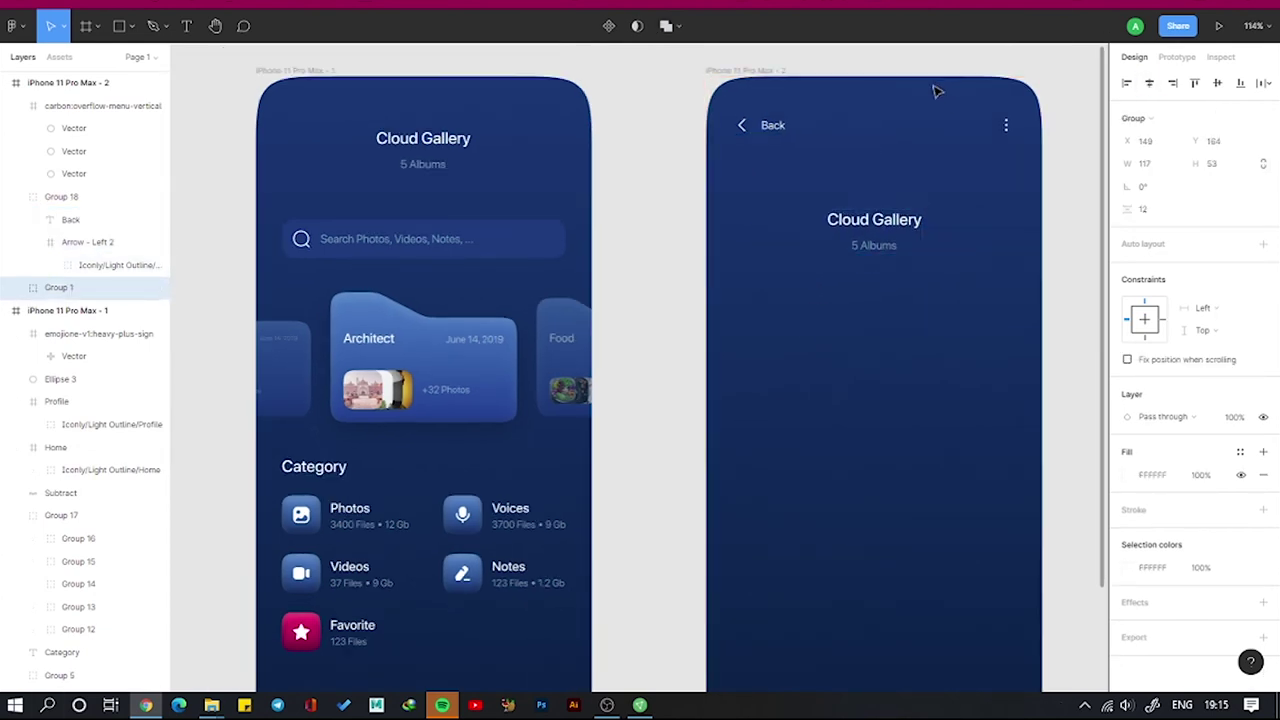
pyautogui.press('Down')
pyautogui.press('Down')
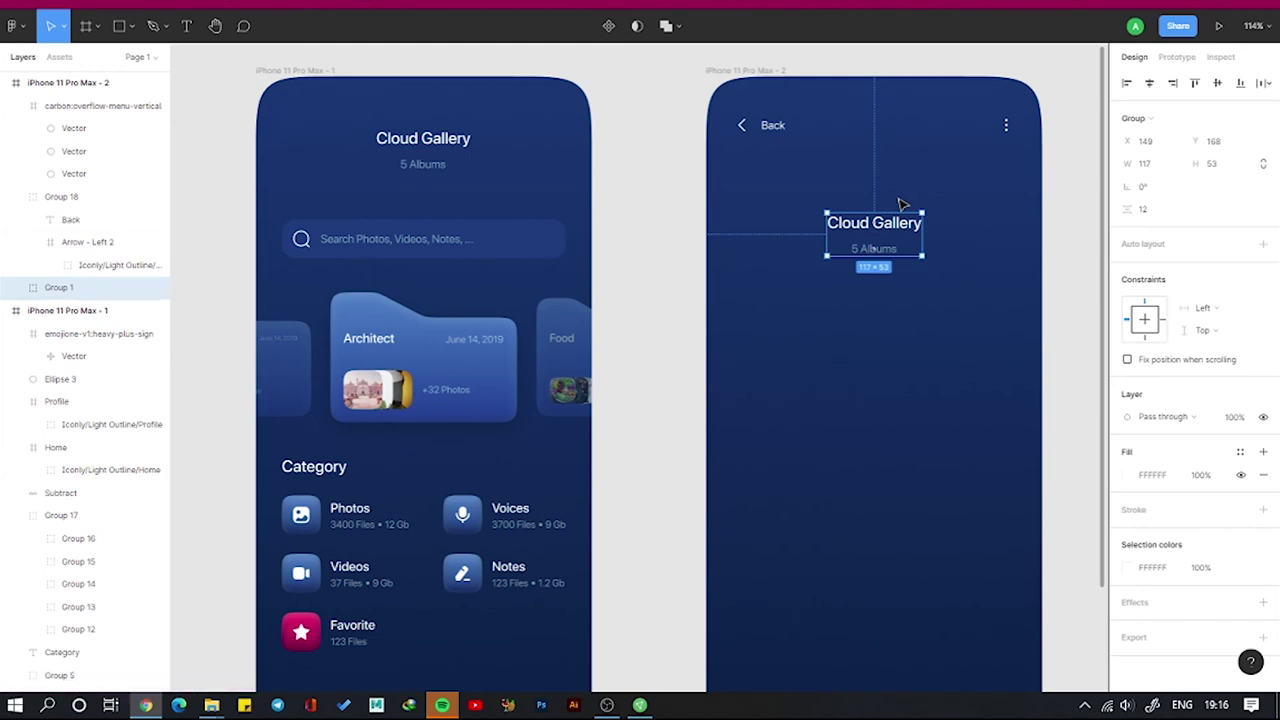
pyautogui.doubleClick(895, 221)
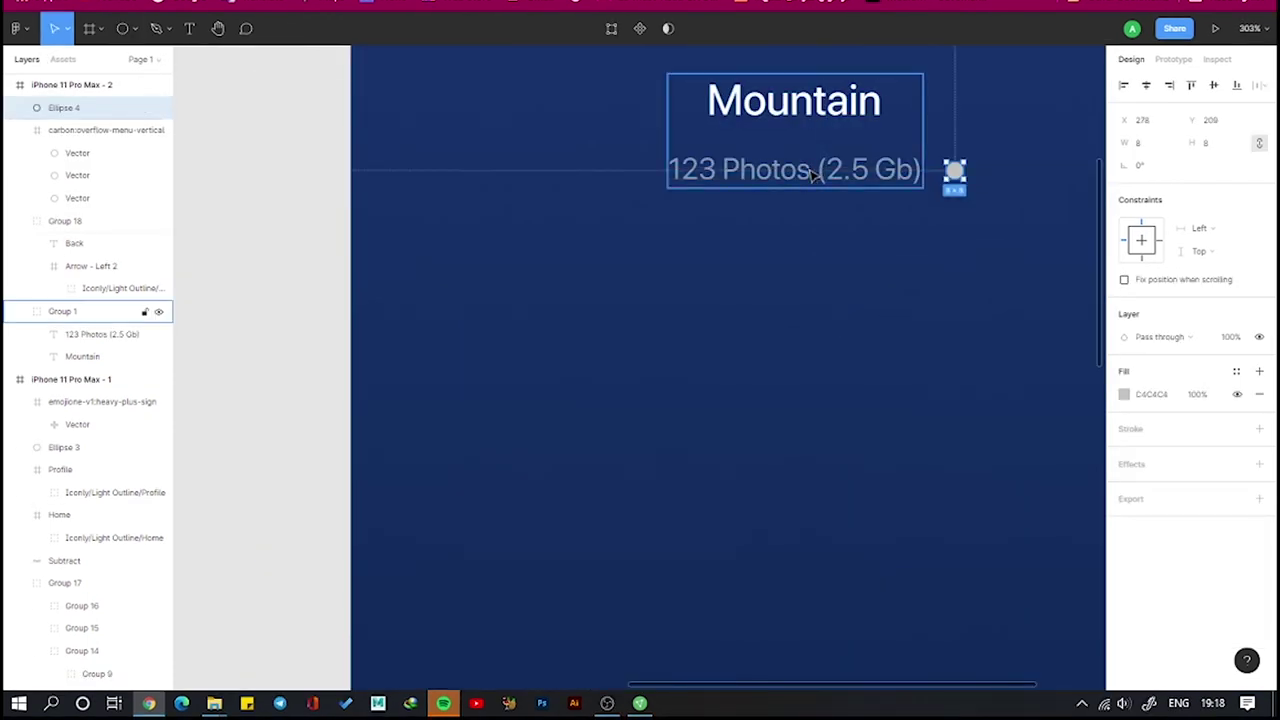
# Add a 'June 12, 2020' date copy after the dot beside '123 Photos (2.5 Gb)'
pyautogui.moveTo(100, 334); pyautogui.dragTo(63, 100)
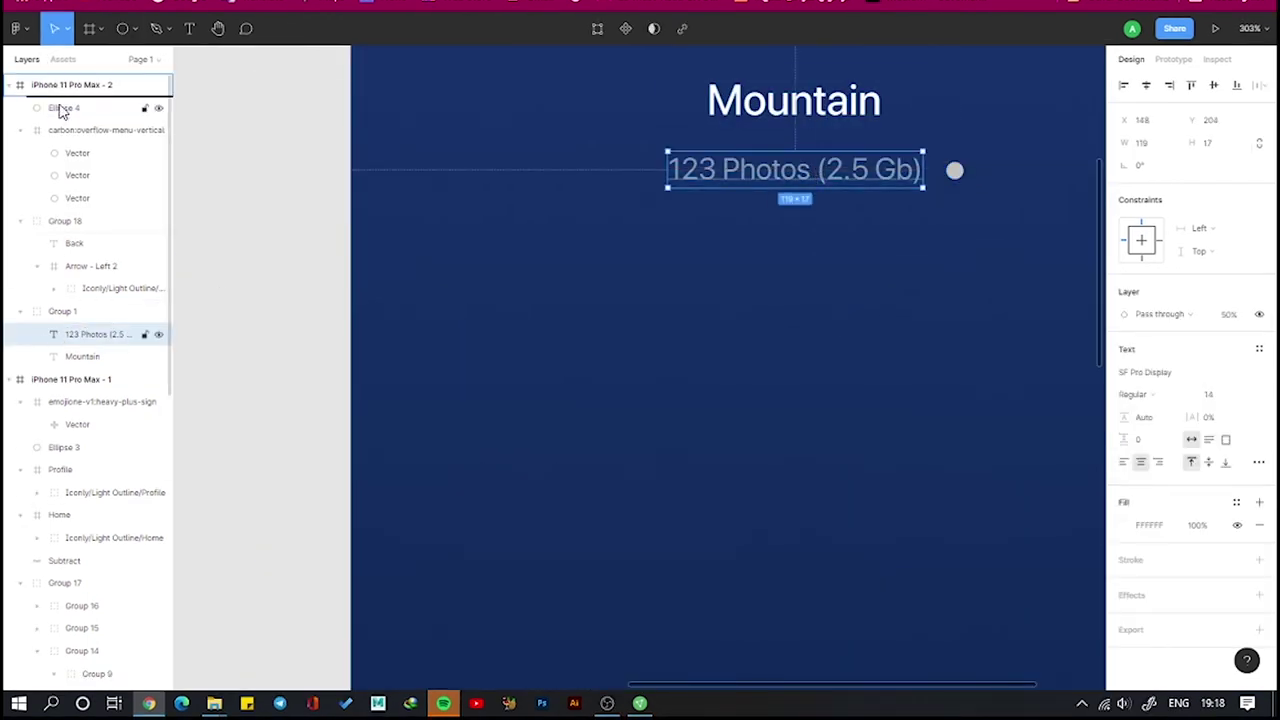
pyautogui.click(955, 170)
pyautogui.scroll(-2, 826, 170)
pyautogui.moveTo(723, 165); pyautogui.dragTo(972, 175)
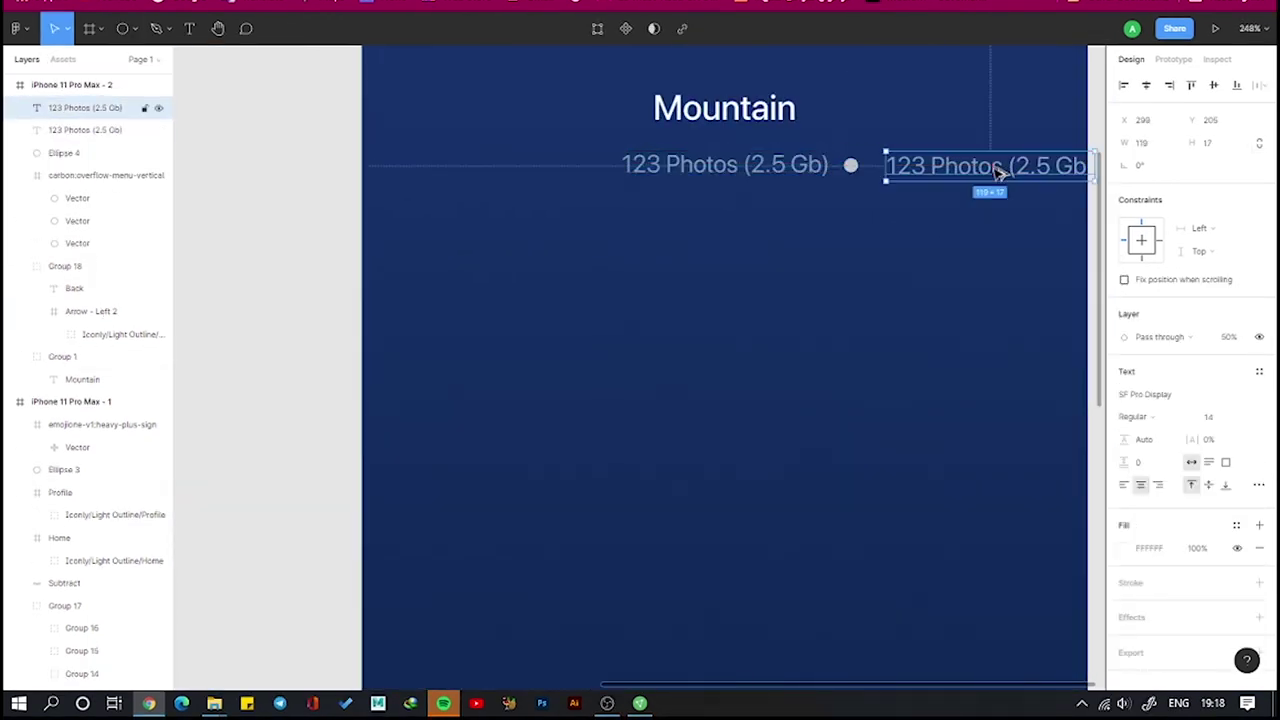
pyautogui.doubleClick(972, 175)
pyautogui.click(930, 166)
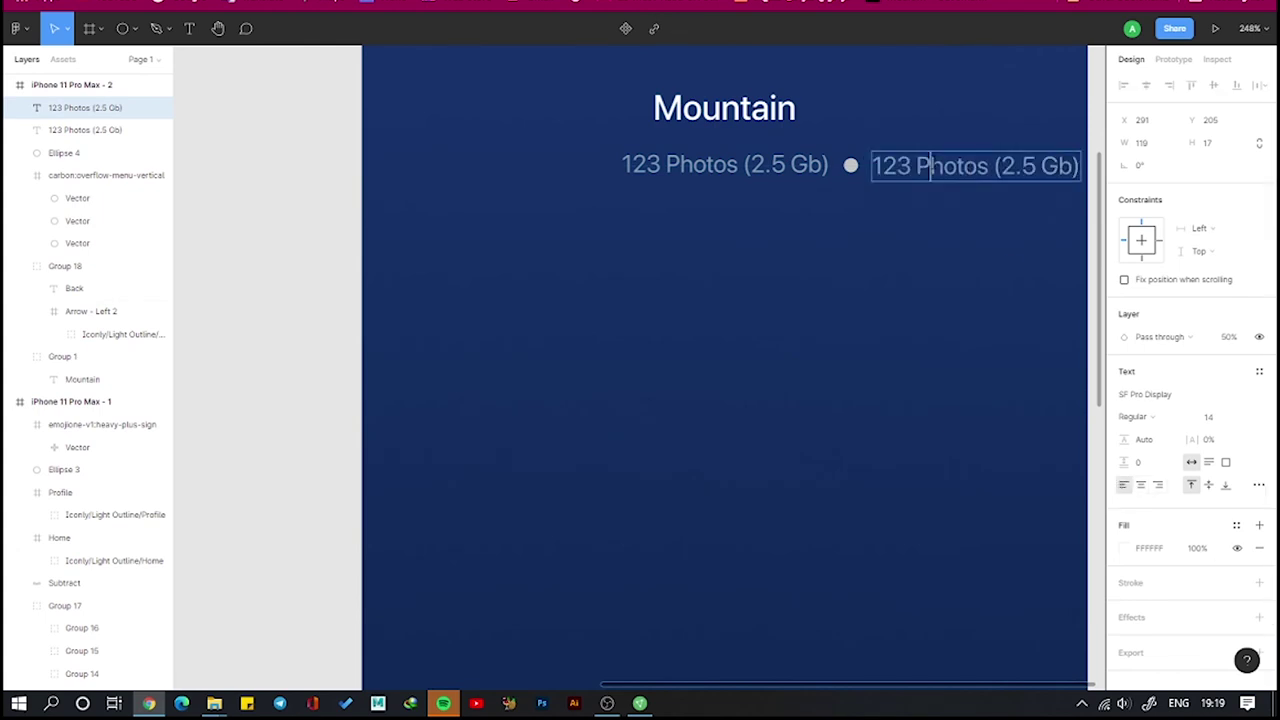
pyautogui.write('June 12, 2020')
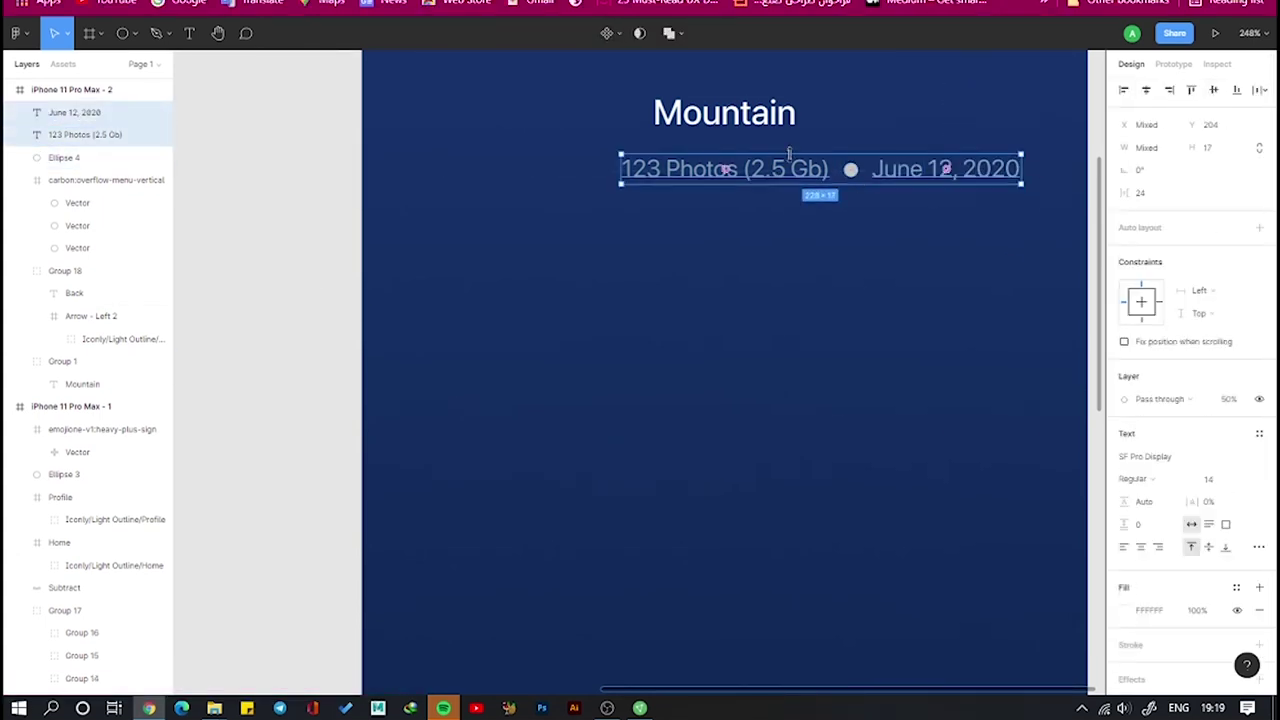
# Group the subtitle, dot and date and centre the group horizontally on the screen
pyautogui.click(850, 170)
pyautogui.click(1125, 399)
pyautogui.press('Escape')
pyautogui.keyDown('shift'); pyautogui.click(724, 169); pyautogui.keyUp('shift')
pyautogui.hotkey('ctrl', 'g')
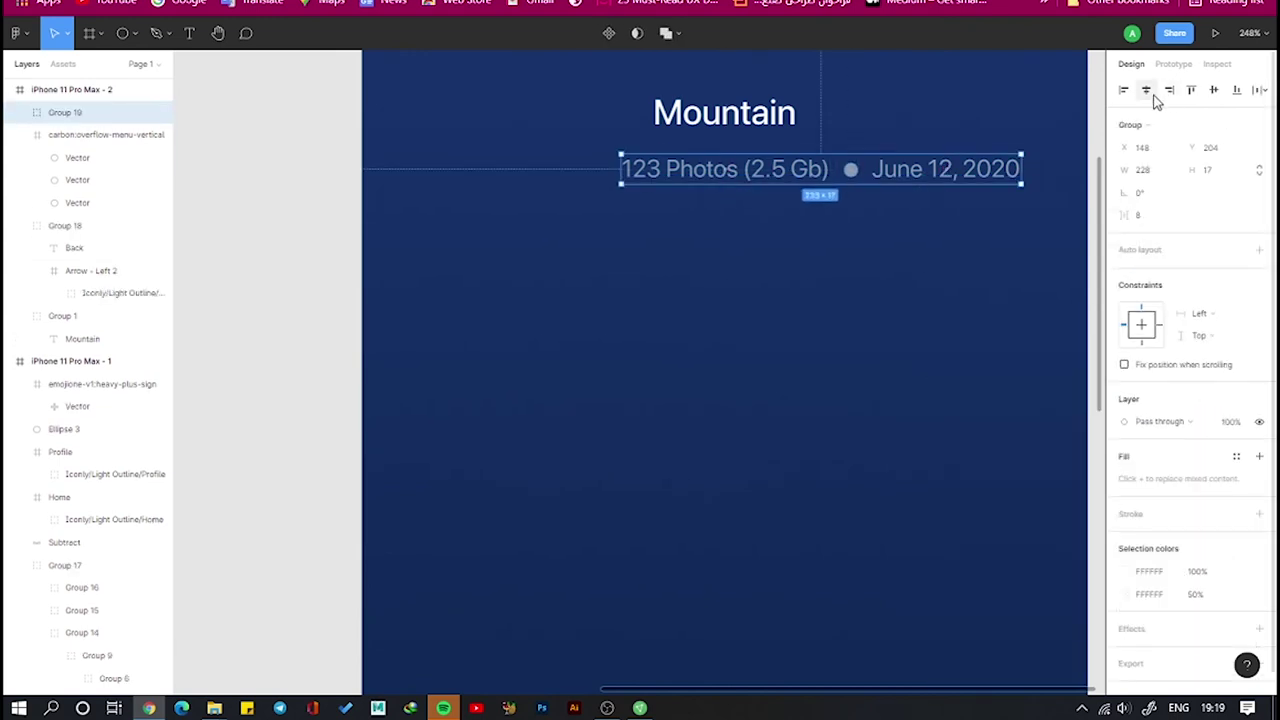
pyautogui.hotkey('shift', '1')
pyautogui.click(1010, 262)
pyautogui.scroll(3, 1010, 262)
pyautogui.click(134, 33)
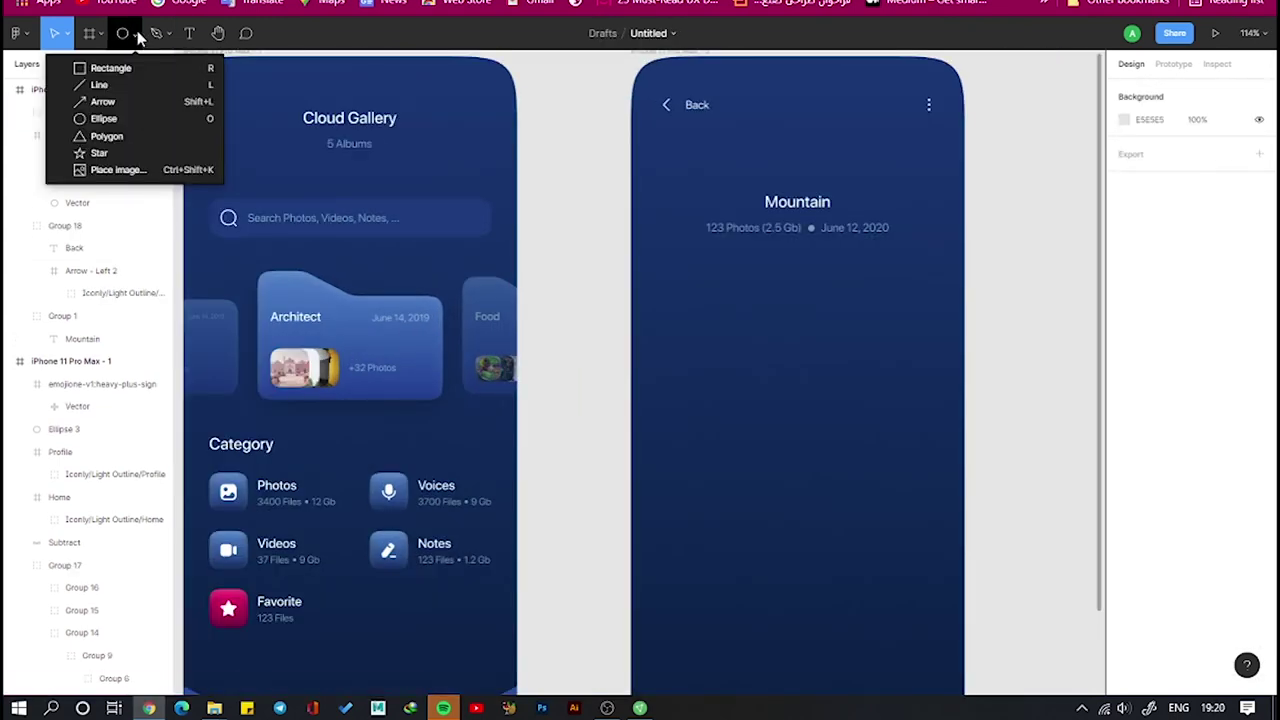
# Draw a grey rounded 163×184 photo placeholder below the Mountain header
pyautogui.click(112, 66)
pyautogui.moveTo(663, 268); pyautogui.dragTo(793, 420)
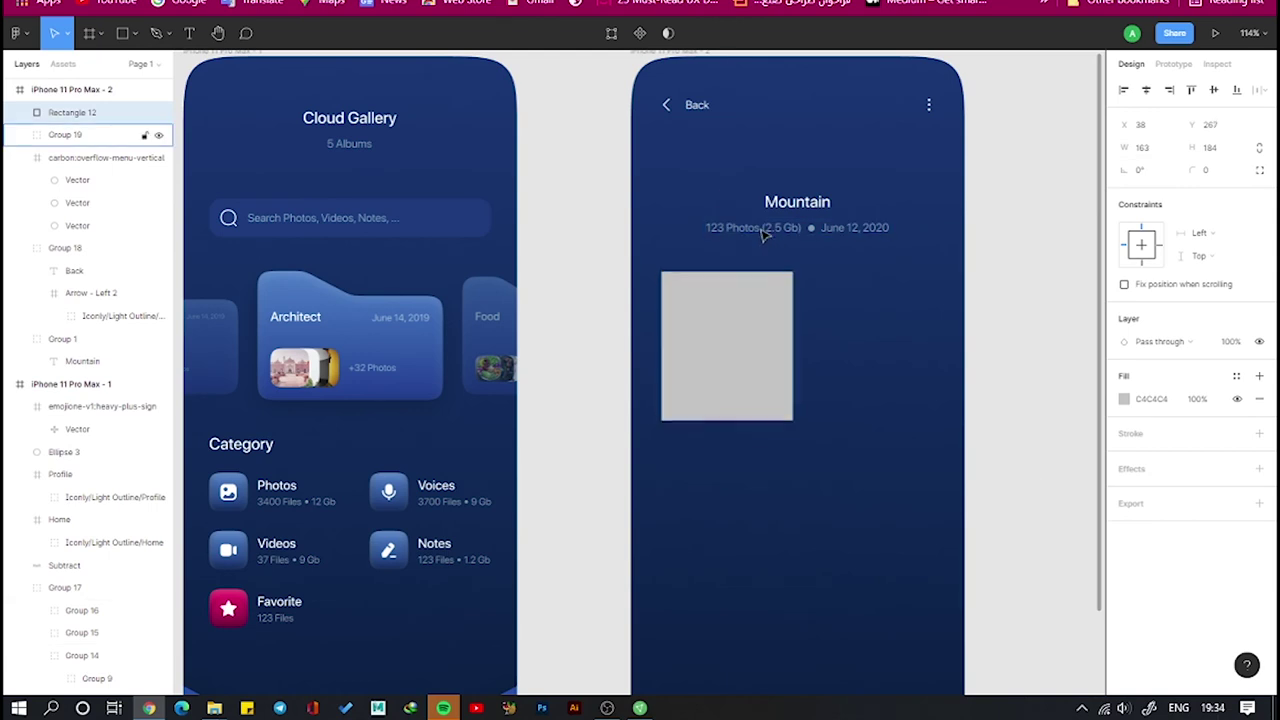
pyautogui.click(1259, 170)
pyautogui.press('Escape')
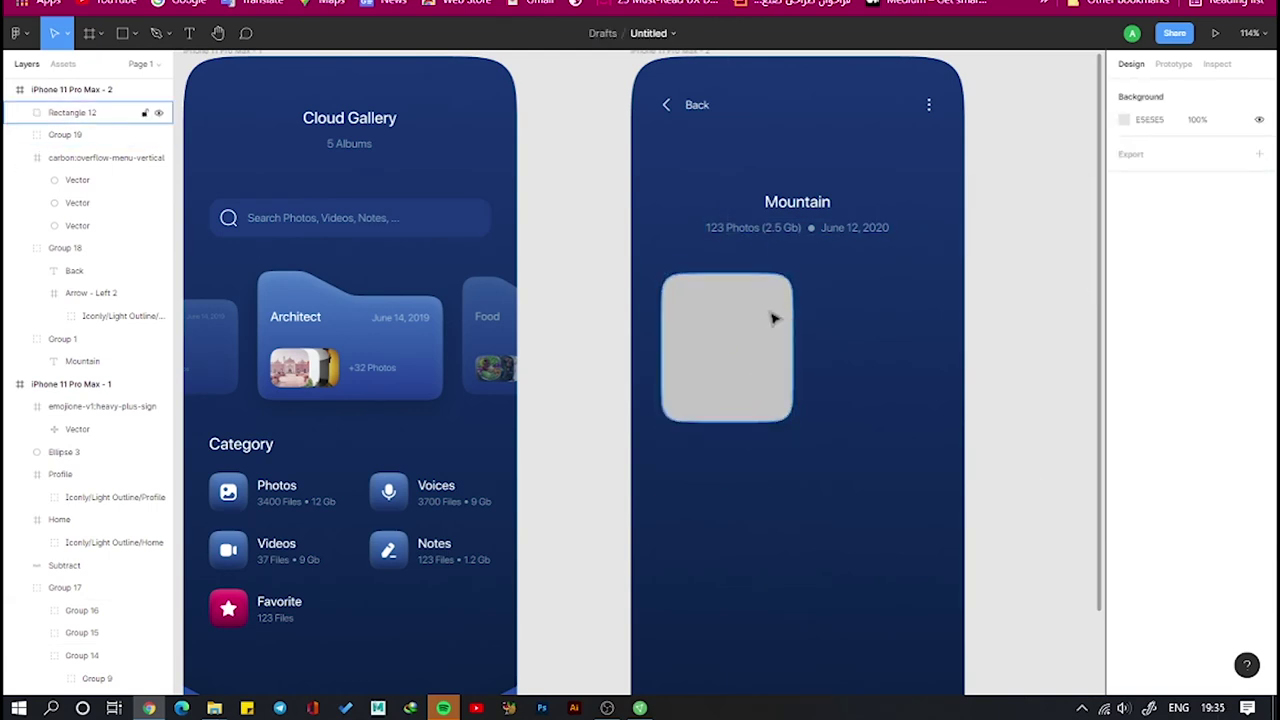
pyautogui.moveTo(656, 300); pyautogui.dragTo(650, 298)
# Add a white 'May 12, 2020' caption under the placeholder with a '350 Kb' copy beside it
pyautogui.press('t')
pyautogui.moveTo(694, 477); pyautogui.dragTo(771, 509)
pyautogui.write('May 12, 2020')
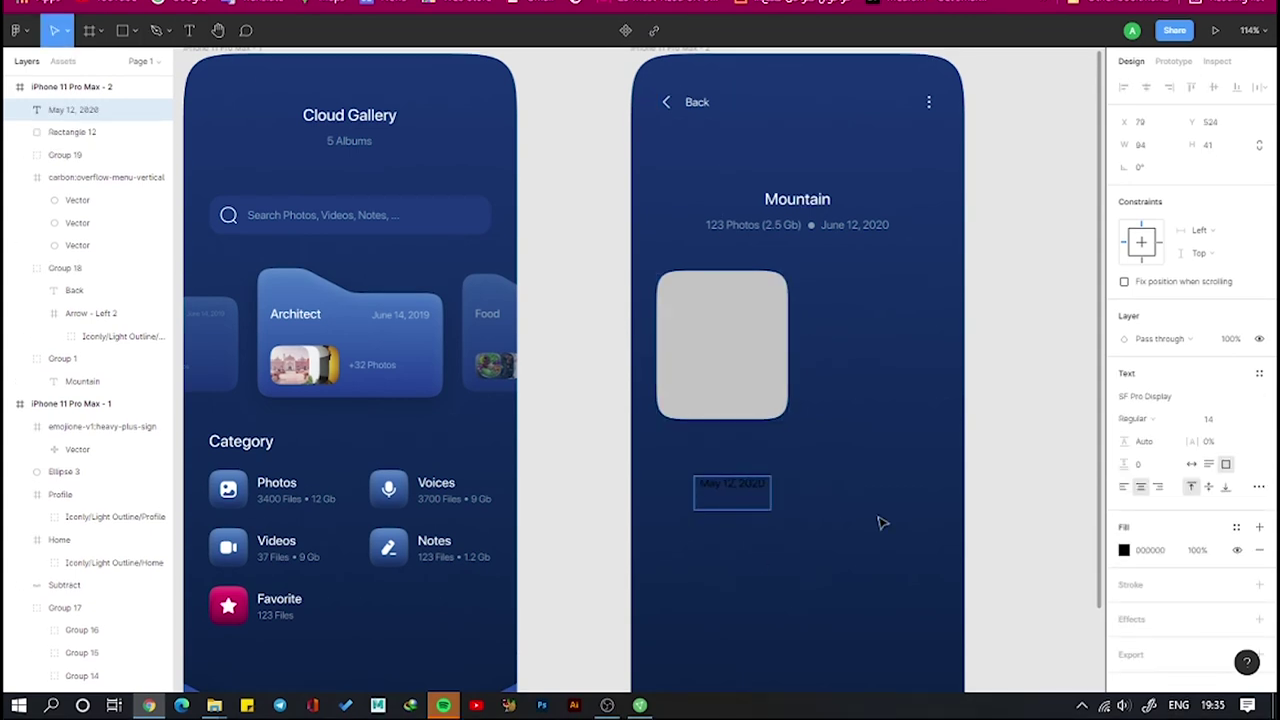
pyautogui.click(1124, 550)
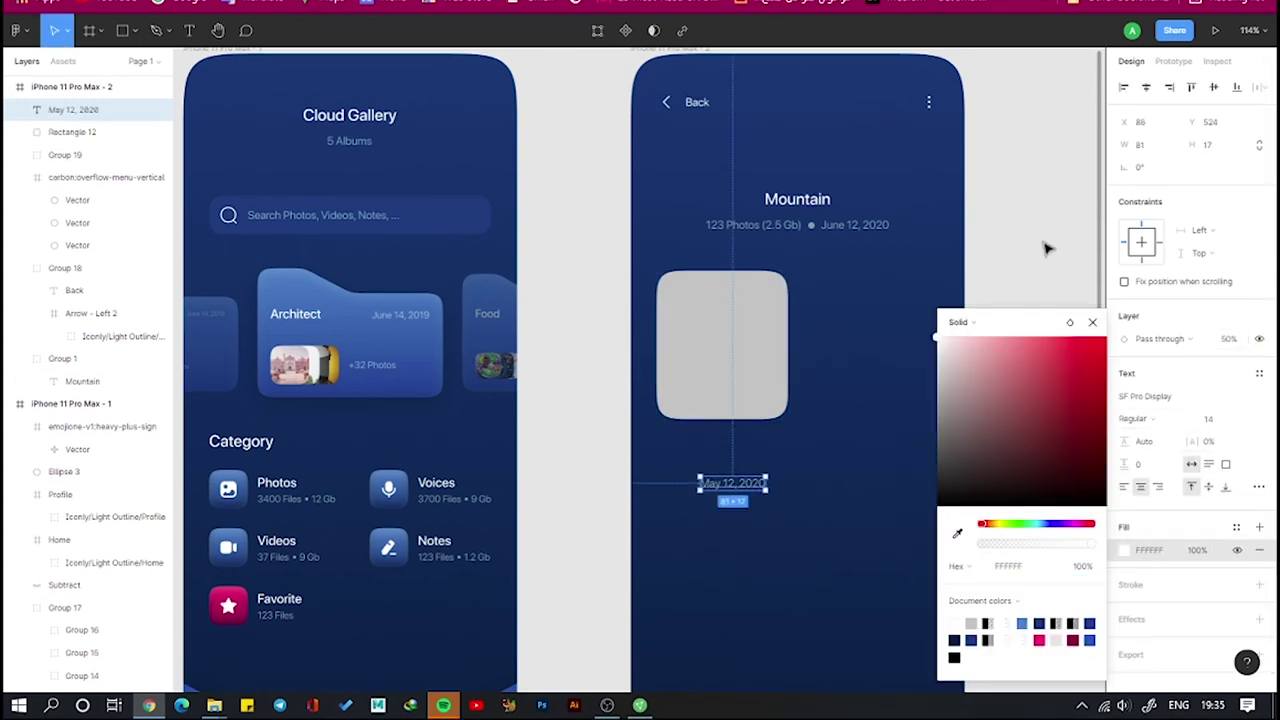
pyautogui.moveTo(729, 484); pyautogui.dragTo(830, 487)
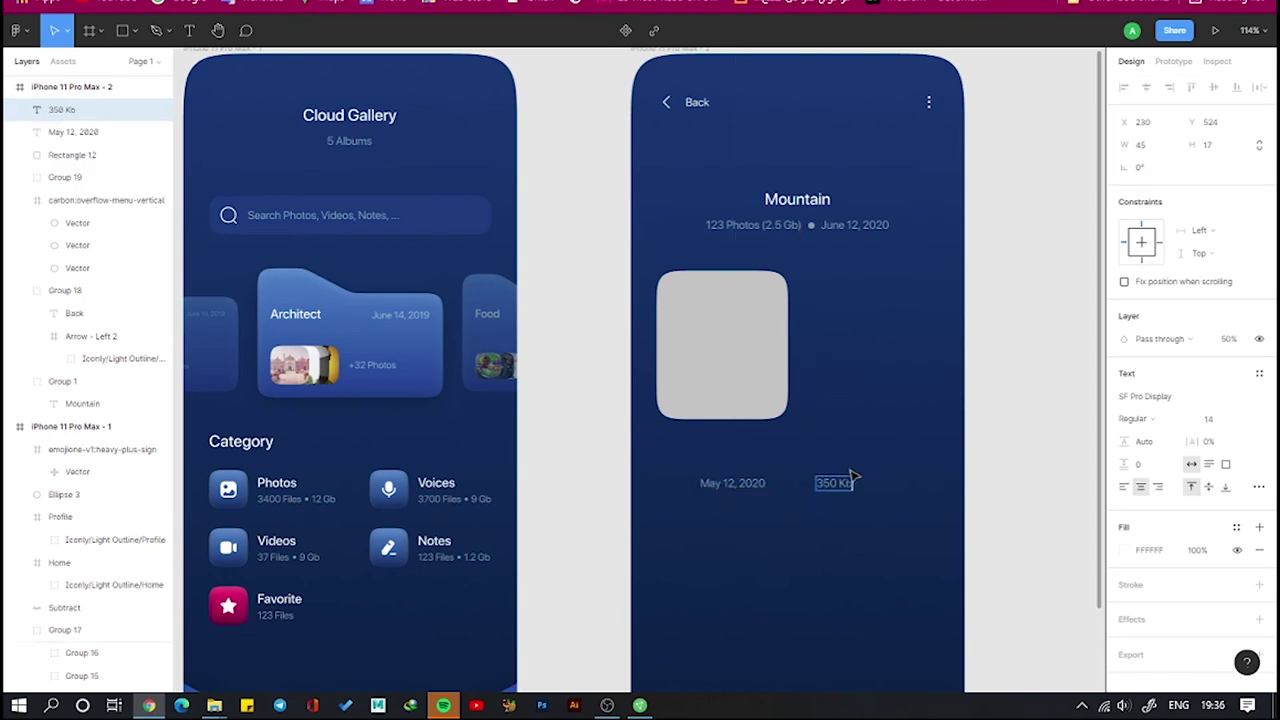
pyautogui.scroll(3, 853, 478)
pyautogui.click(690, 398)
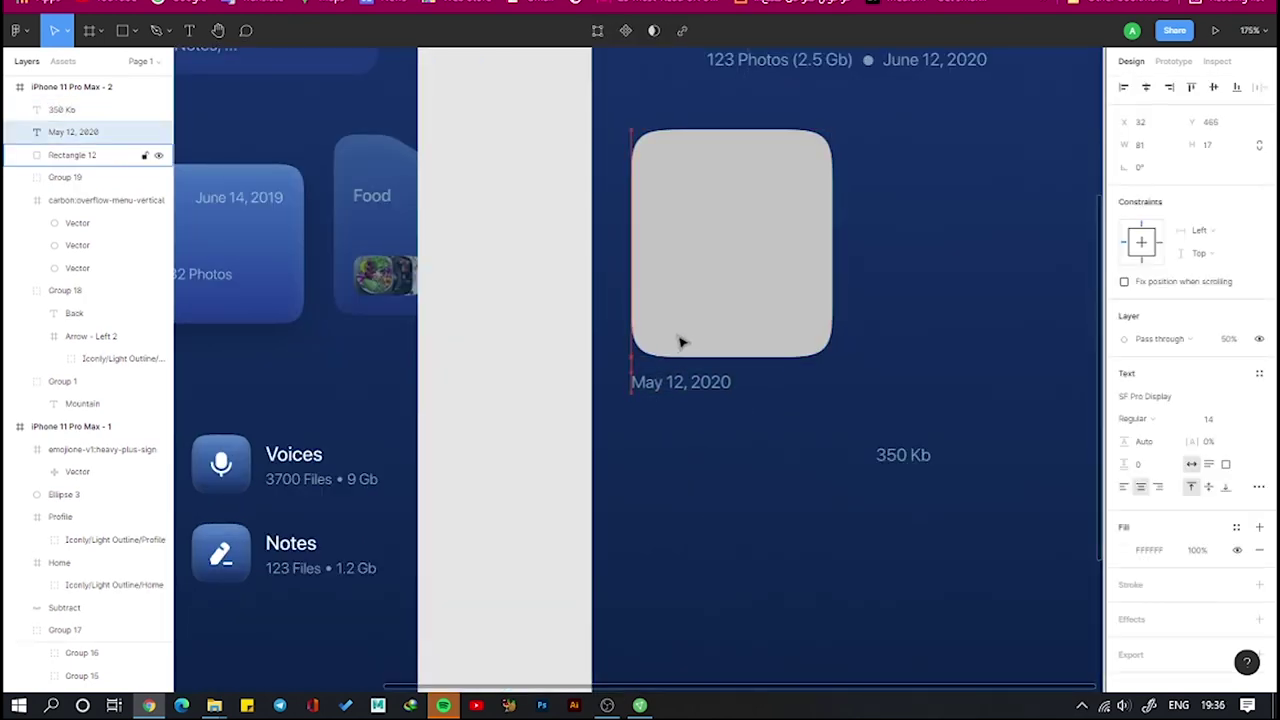
pyautogui.click(711, 251)
# Search Unsplash for 'nature' photos and fill the first placeholder card
pyautogui.rightClick(704, 246)
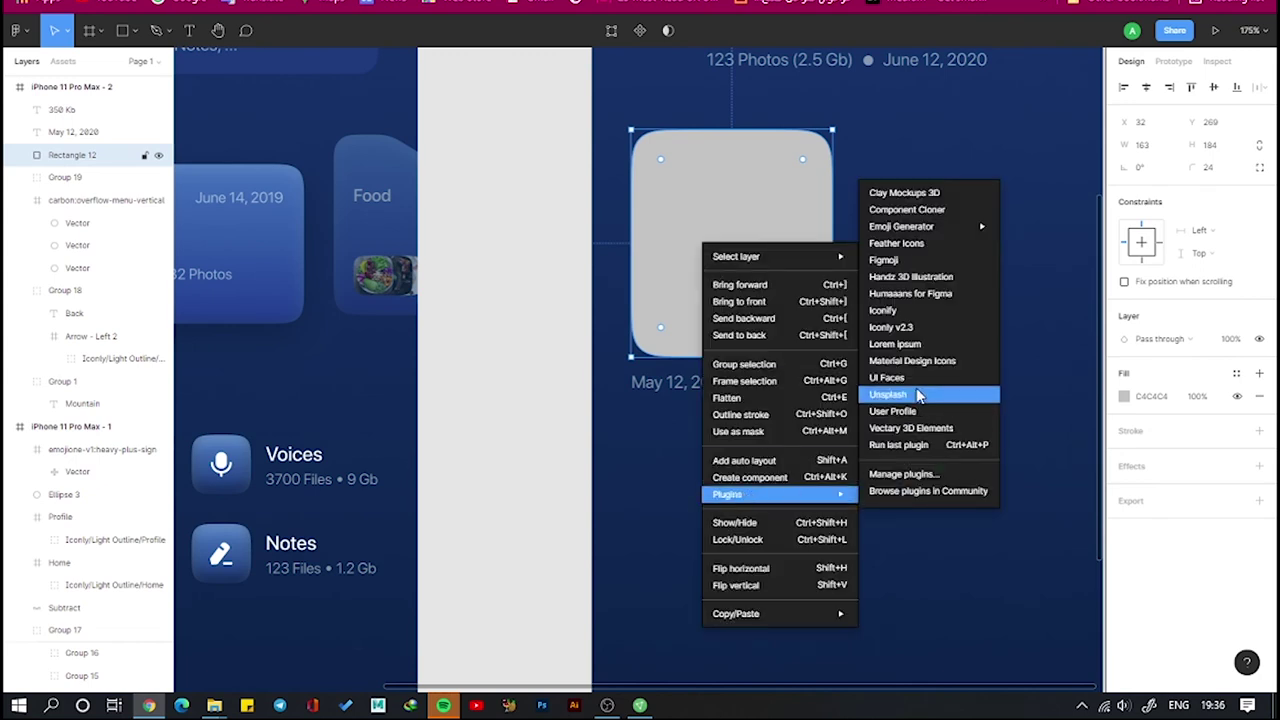
pyautogui.click(918, 396)
pyautogui.write('re')
pyautogui.press('Return')
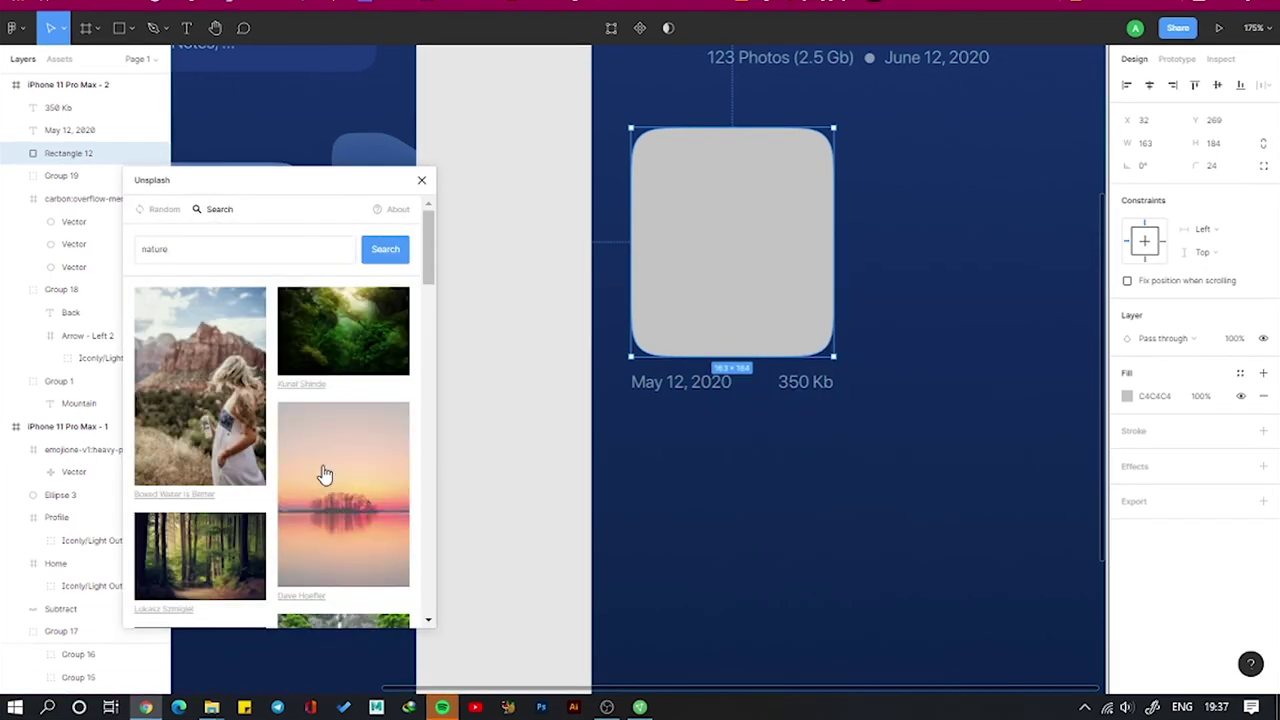
pyautogui.scroll(-5, 335, 480)
pyautogui.moveTo(349, 491); pyautogui.dragTo(703, 350)
# Duplicate the card below, fill it with a misty forest photo, and align its captions
pyautogui.keyDown('shift'); pyautogui.click(681, 381); pyautogui.keyUp('shift')
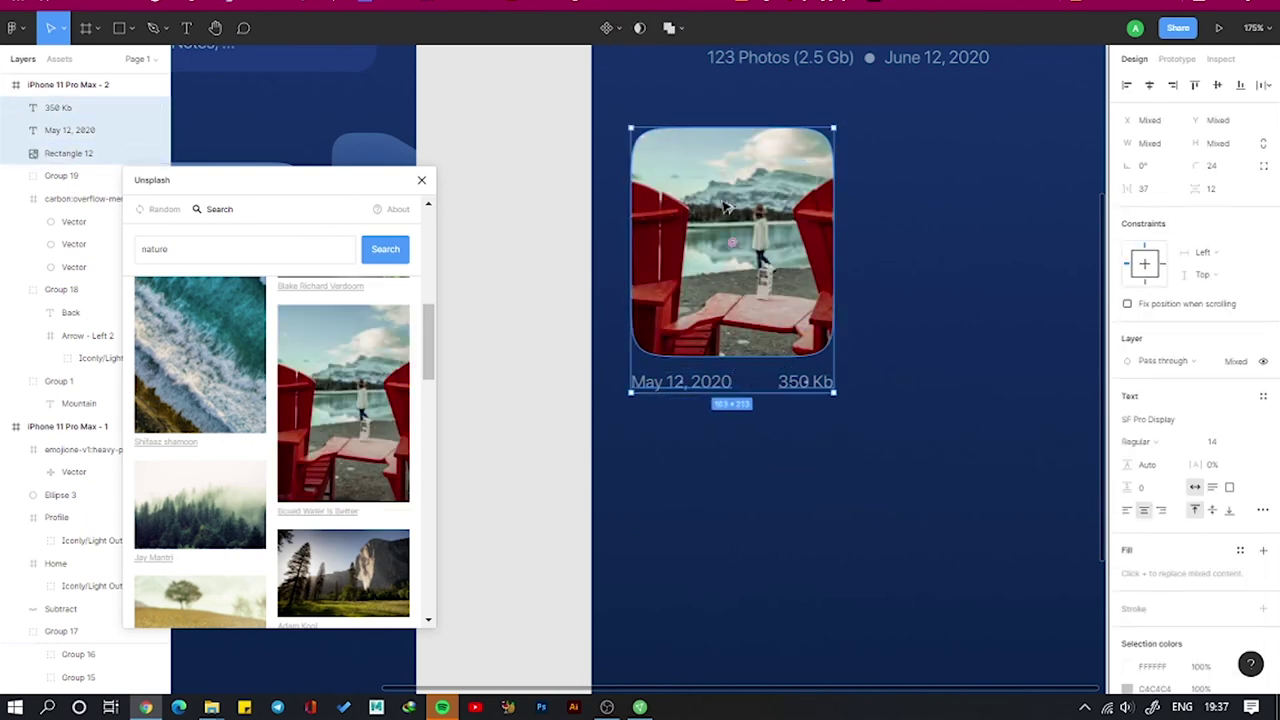
pyautogui.hotkey('ctrl', 'd')
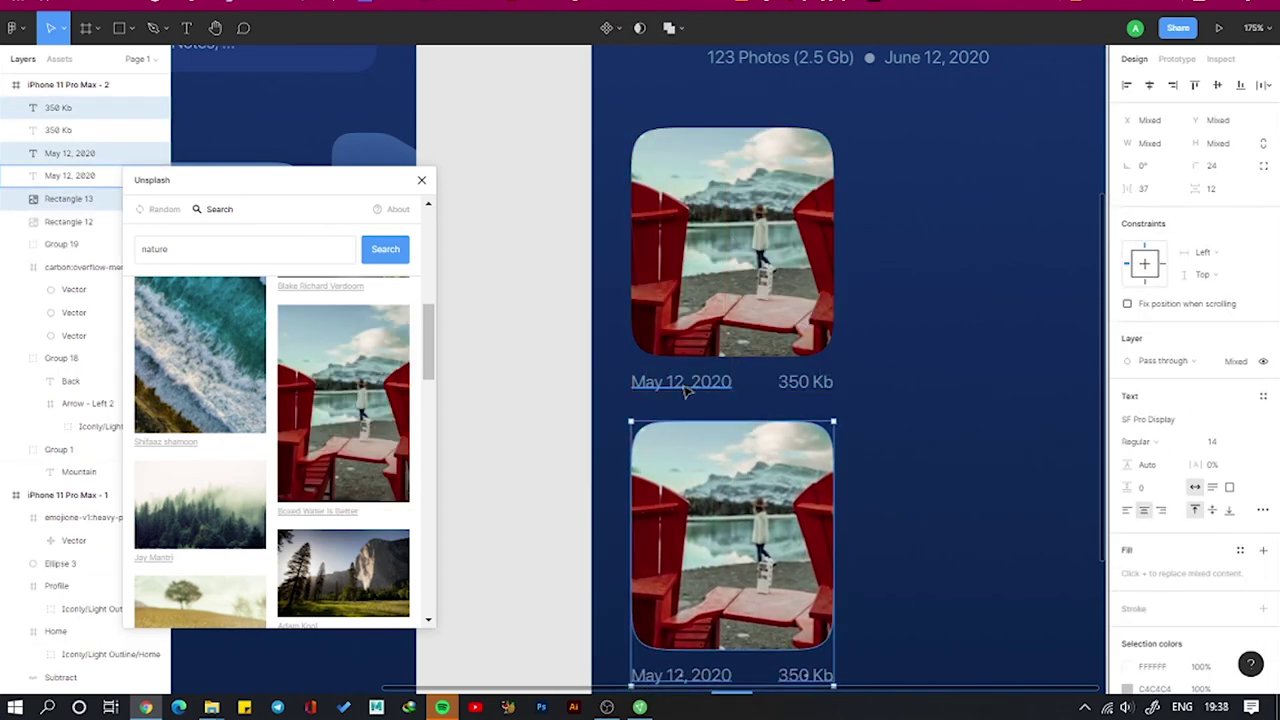
pyautogui.doubleClick(730, 530)
pyautogui.scroll(-2, 330, 450)
pyautogui.moveTo(200, 415); pyautogui.dragTo(727, 553)
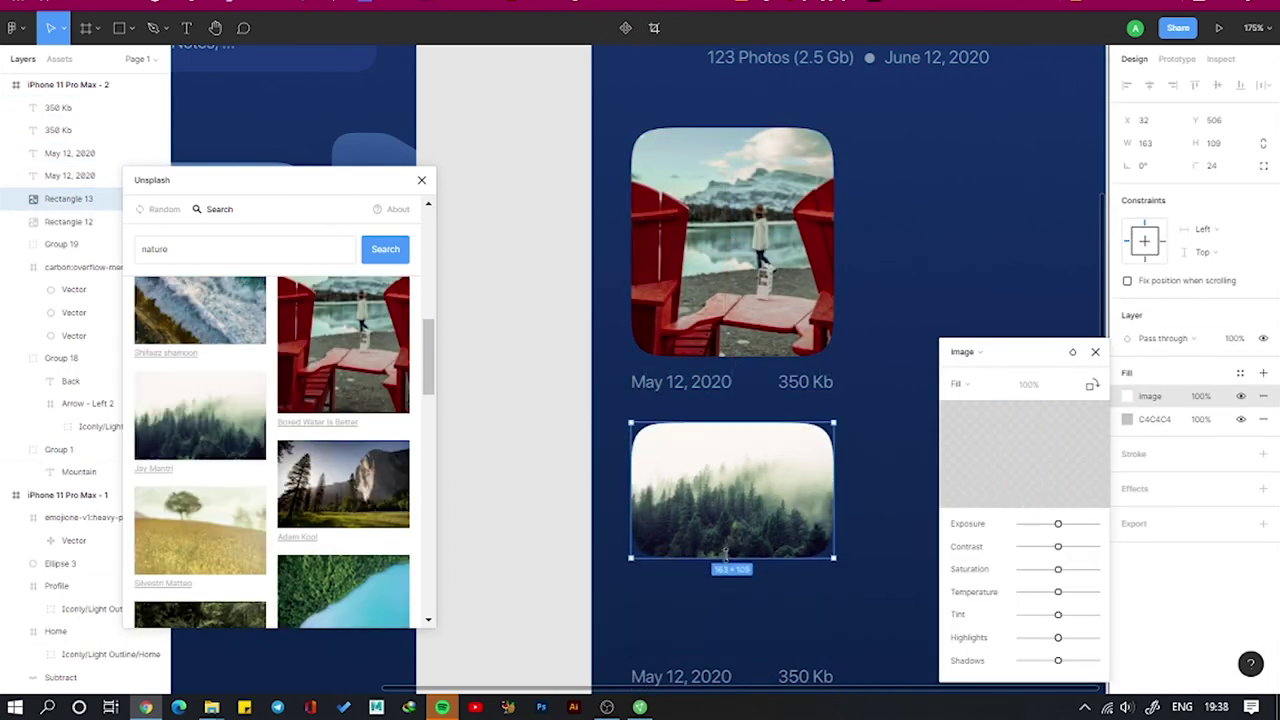
pyautogui.click(703, 678)
pyautogui.moveTo(703, 678); pyautogui.dragTo(705, 633)
# Duplicate the forest card, make it taller, and fill it with a waterfall photo
pyautogui.click(748, 535)
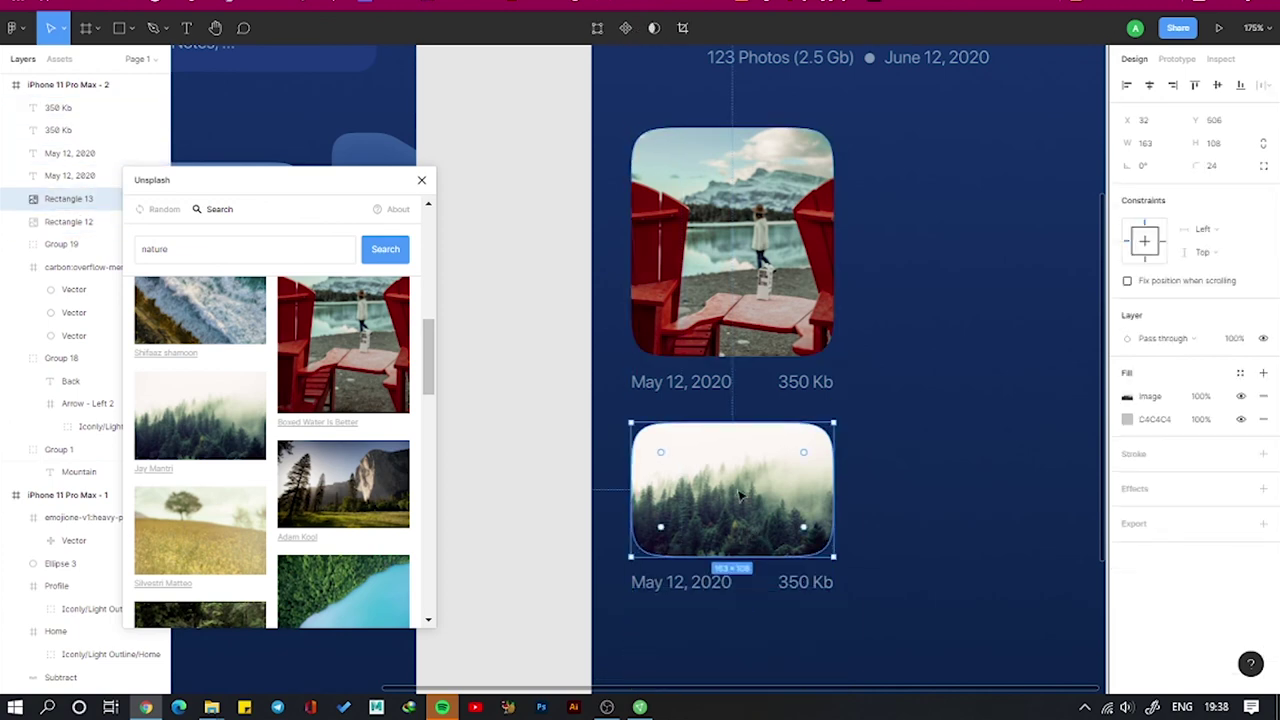
pyautogui.keyDown('shift'); pyautogui.click(700, 582); pyautogui.keyUp('shift')
pyautogui.hotkey('ctrl', 'd')
pyautogui.scroll(-3, 724, 585)
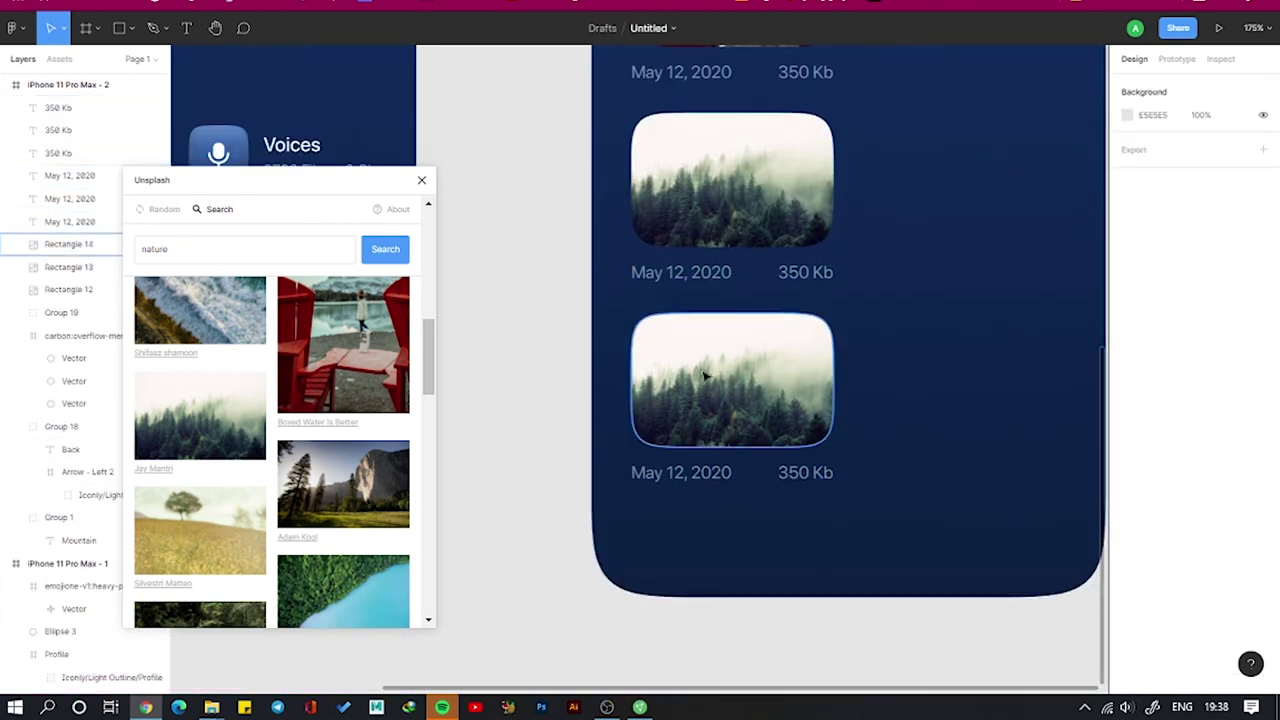
pyautogui.moveTo(732, 457); pyautogui.dragTo(732, 528)
pyautogui.scroll(-3, 758, 454)
pyautogui.scroll(-3, 275, 512)
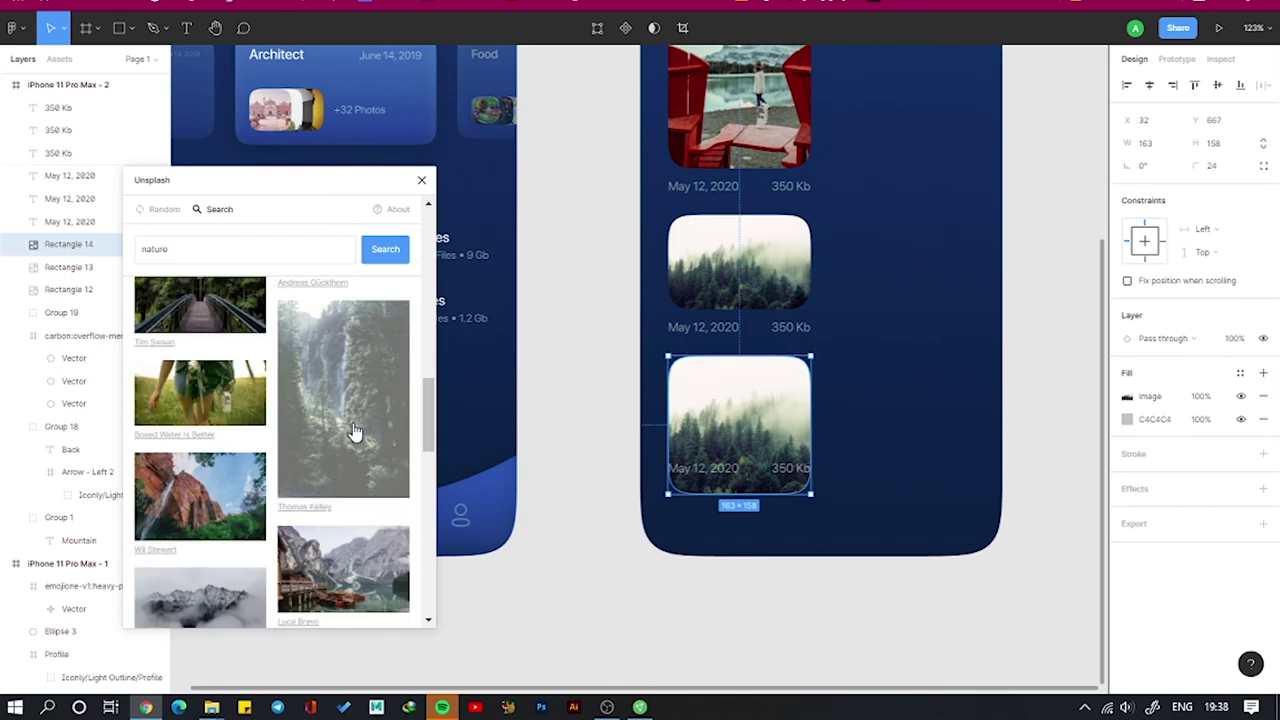
pyautogui.click(357, 434)
# Copy the waterfall card below and fill the copy with an autumn forest photo
pyautogui.click(703, 468)
pyautogui.keyDown('shift'); pyautogui.click(765, 466); pyautogui.keyUp('shift')
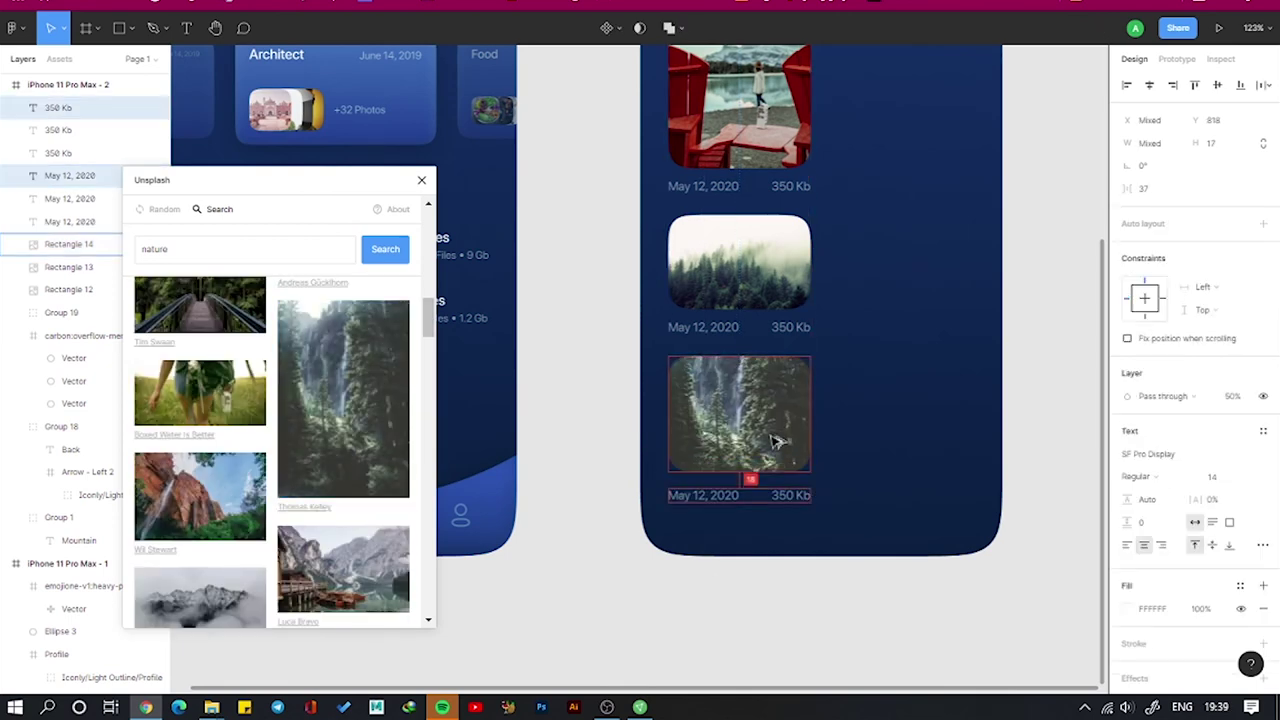
pyautogui.moveTo(738, 410); pyautogui.dragTo(738, 572)
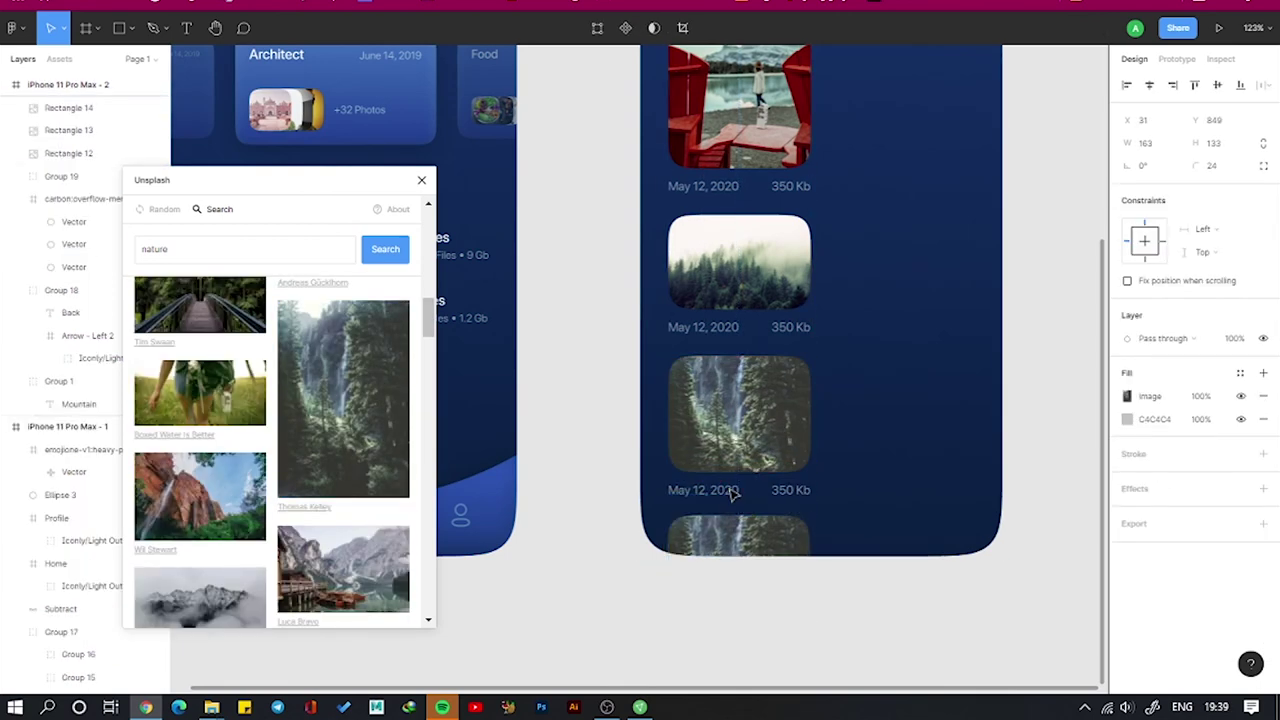
pyautogui.scroll(-3, 243, 486)
pyautogui.scroll(-3, 700, 380)
pyautogui.scroll(-3, 337, 523)
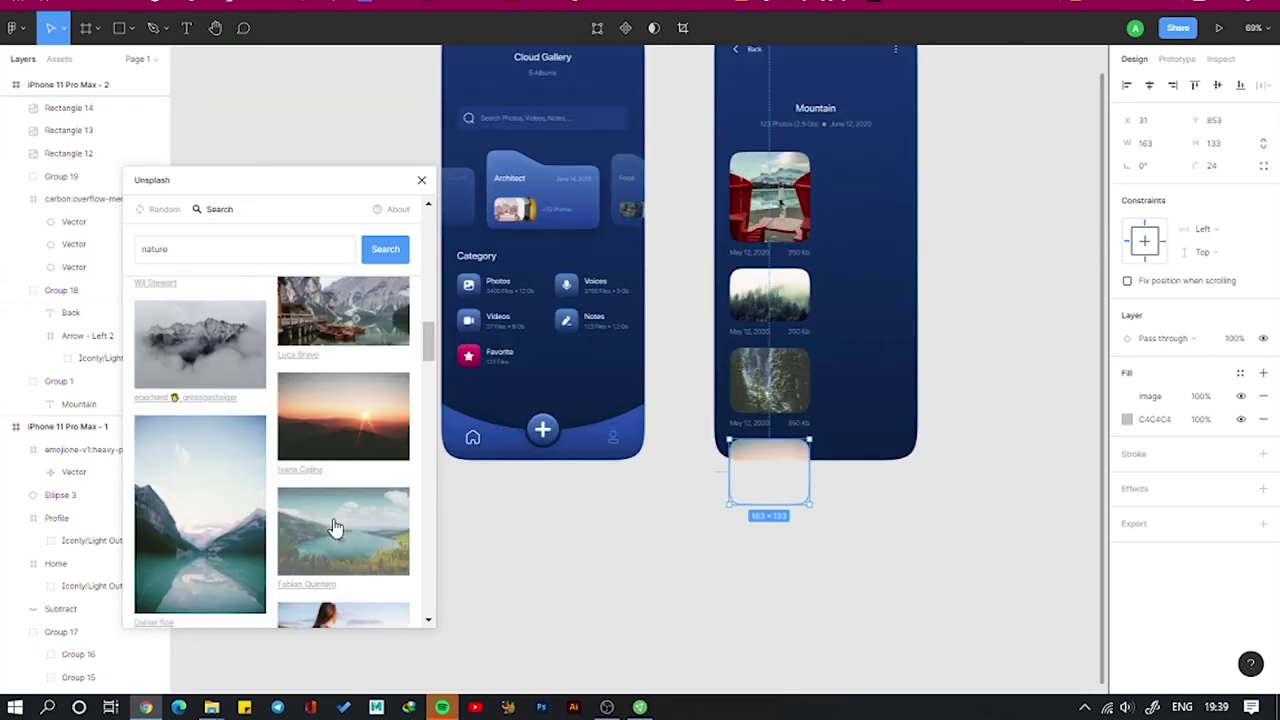
pyautogui.scroll(-3, 246, 514)
pyautogui.click(246, 514)
pyautogui.scroll(3, 829, 314)
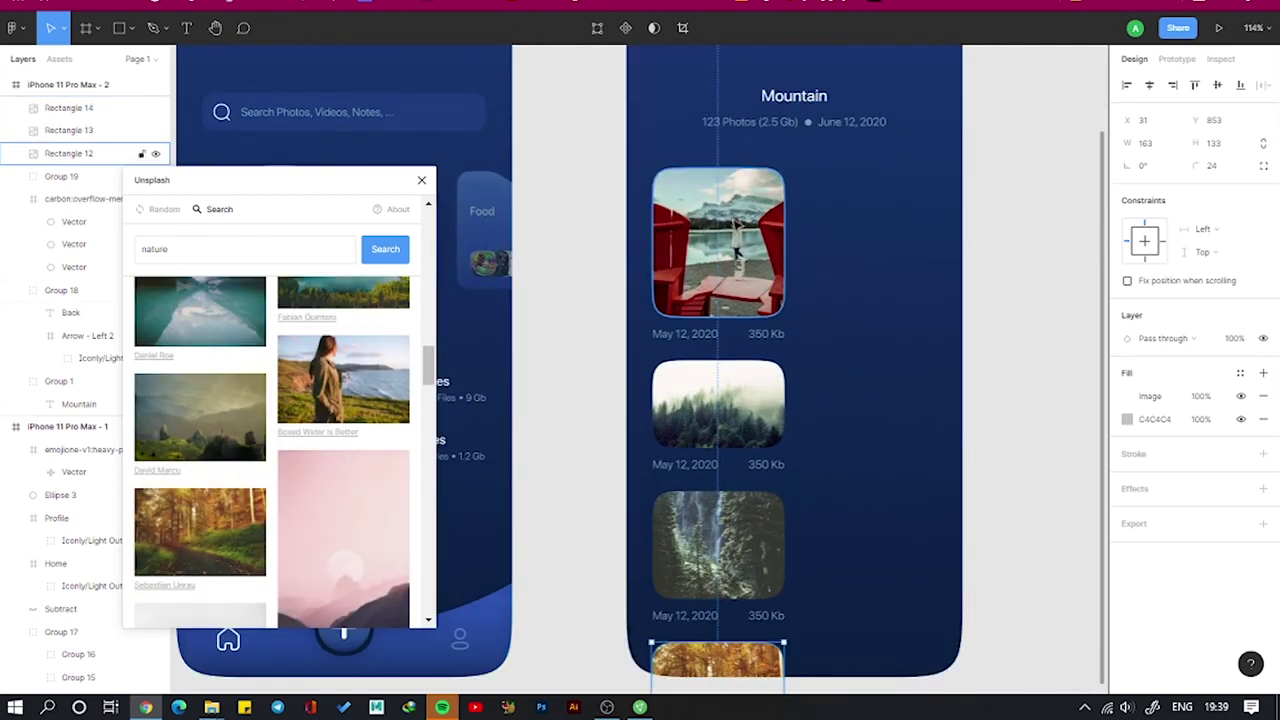
# Copy the first card 25 px right, lengthen it, and fill it with a pink mountain photo
pyautogui.moveTo(640, 158); pyautogui.dragTo(795, 345)
pyautogui.click(1040, 300)
pyautogui.moveTo(640, 158); pyautogui.dragTo(795, 345)
pyautogui.moveTo(721, 209); pyautogui.dragTo(874, 209)
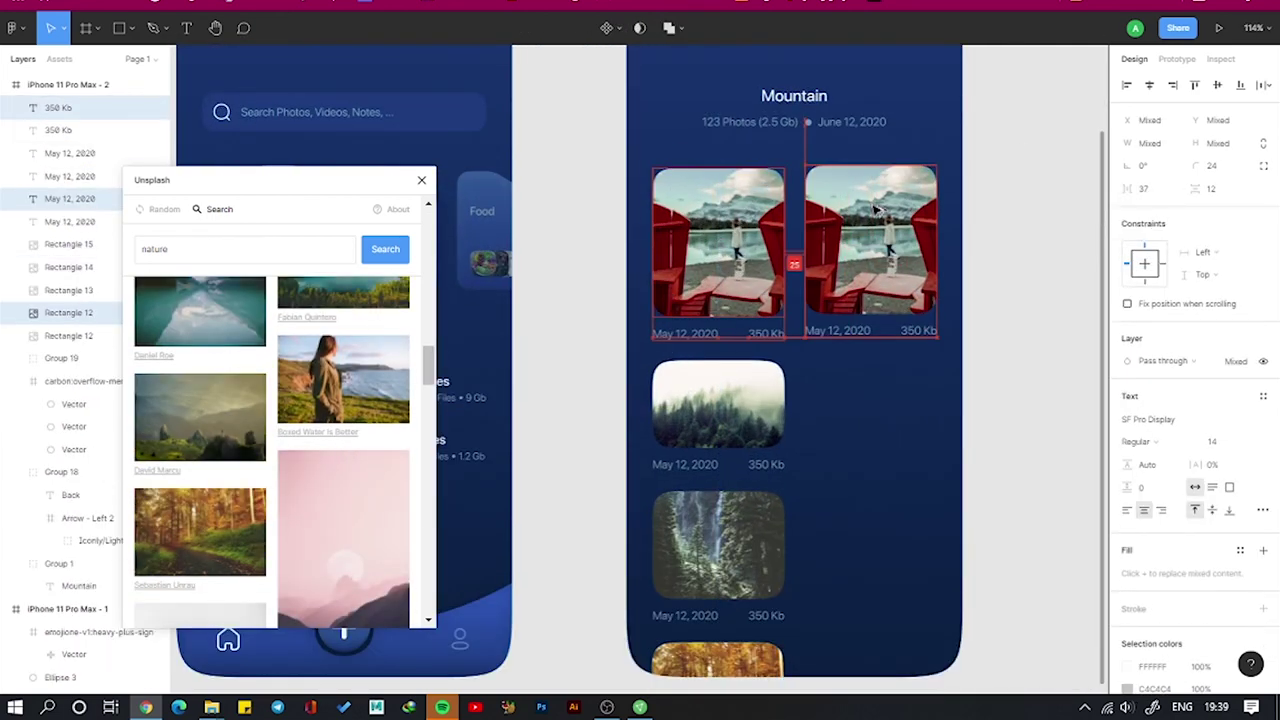
pyautogui.press('Escape')
pyautogui.doubleClick(870, 250)
pyautogui.moveTo(870, 316); pyautogui.dragTo(870, 406)
pyautogui.scroll(-3, 351, 420)
pyautogui.click(351, 391)
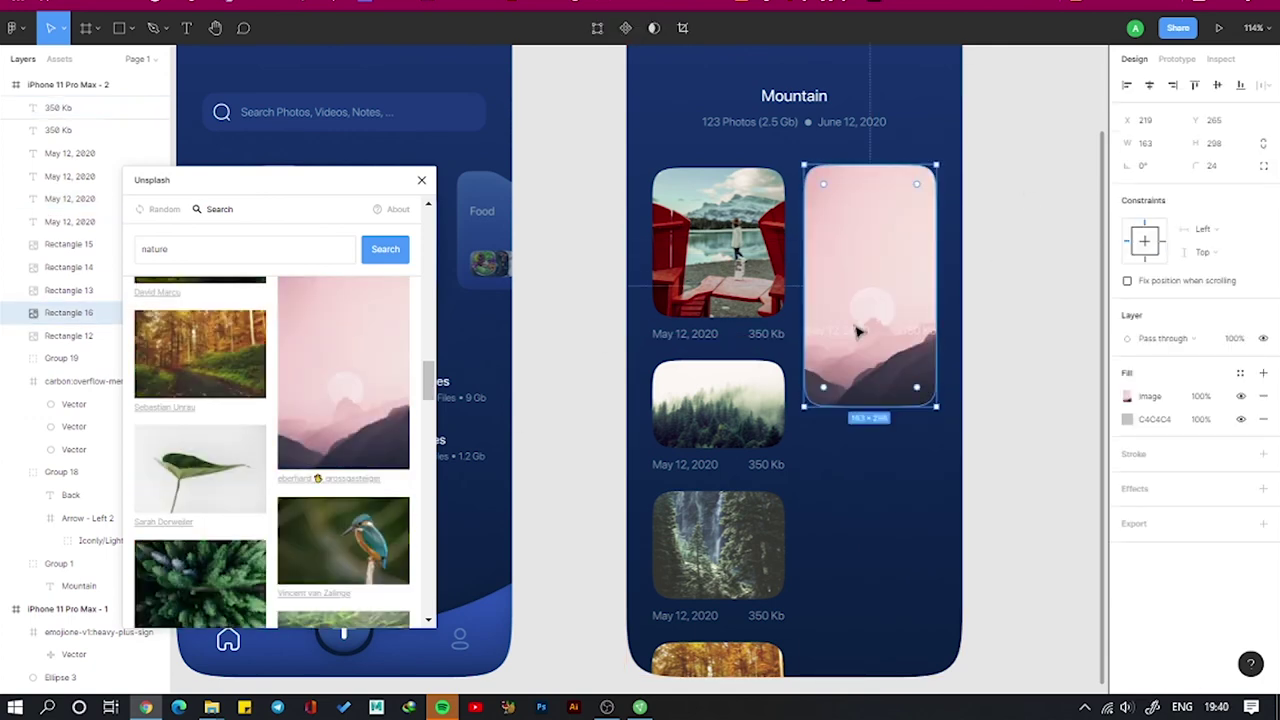
pyautogui.moveTo(857, 332); pyautogui.dragTo(980, 311)
pyautogui.hotkey('shift', 'Down')
pyautogui.hotkey('shift', 'Down')
pyautogui.hotkey('shift', 'Down')
pyautogui.press('Down')
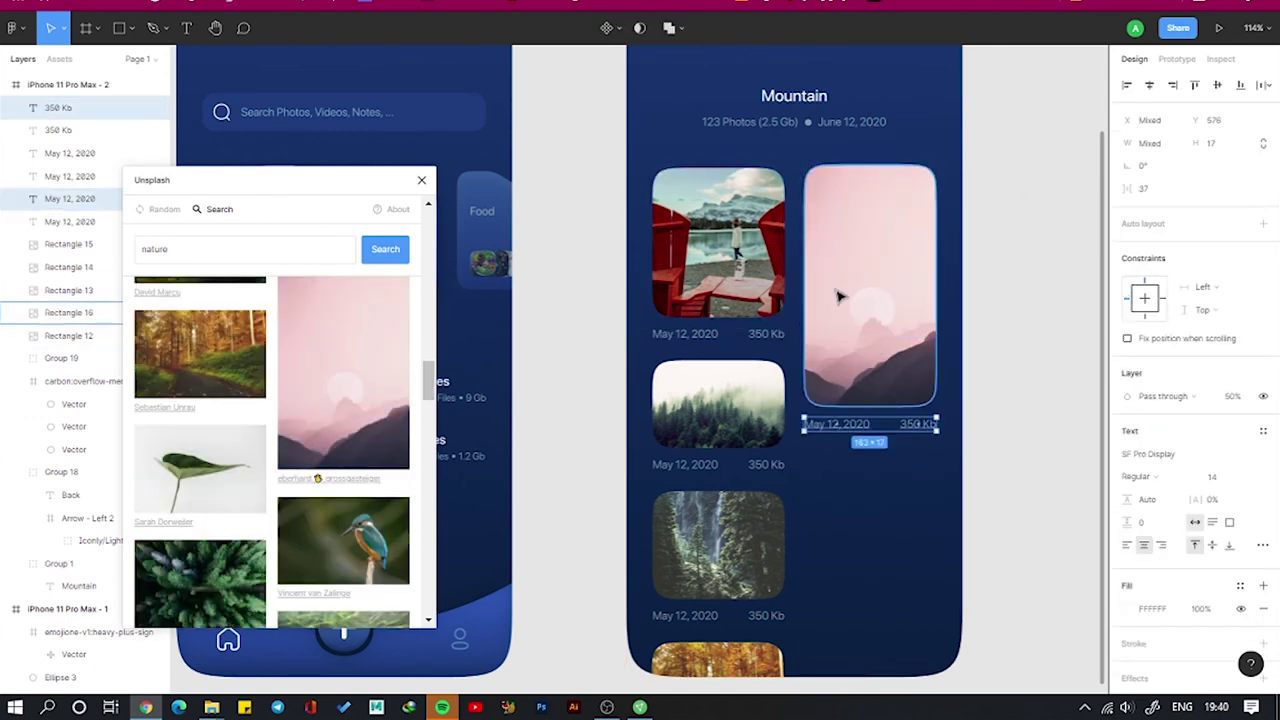
# Add a 159 px-tall green hill path photo card with captions below the pink card
pyautogui.click(877, 274)
pyautogui.moveTo(877, 274); pyautogui.dragTo(847, 456)
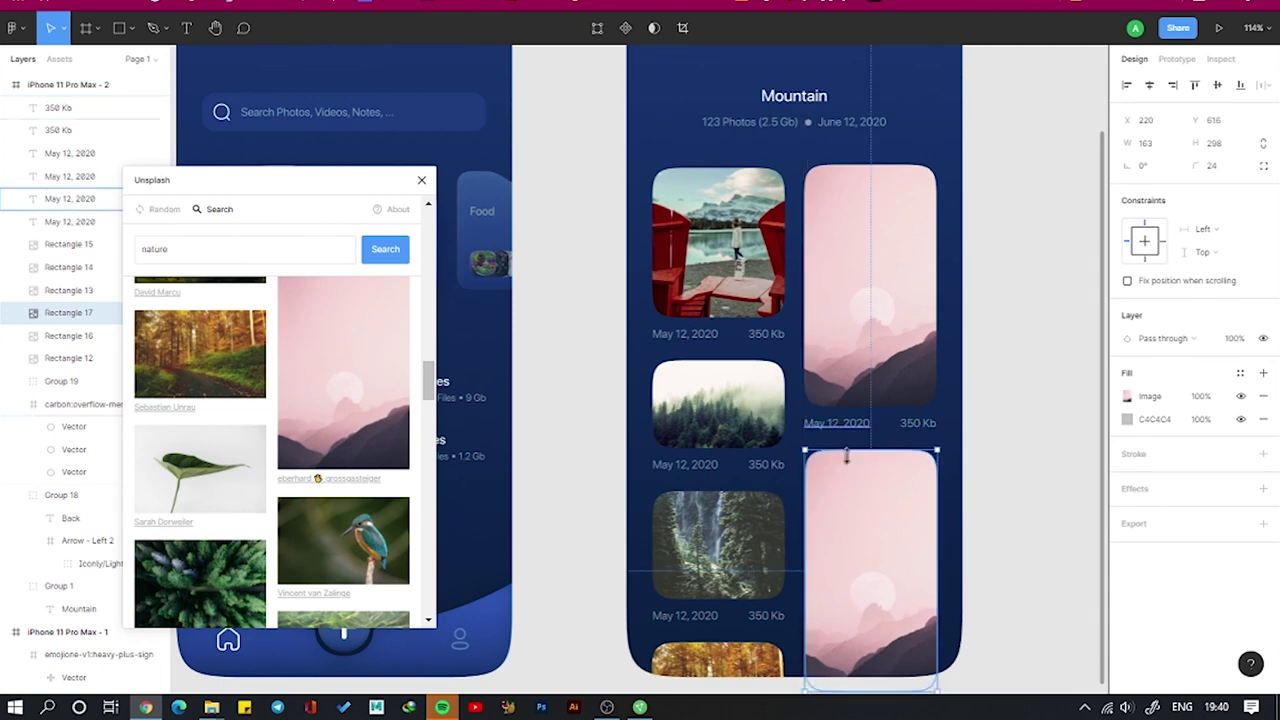
pyautogui.moveTo(870, 688); pyautogui.dragTo(870, 580)
pyautogui.scroll(-5, 280, 440)
pyautogui.click(210, 460)
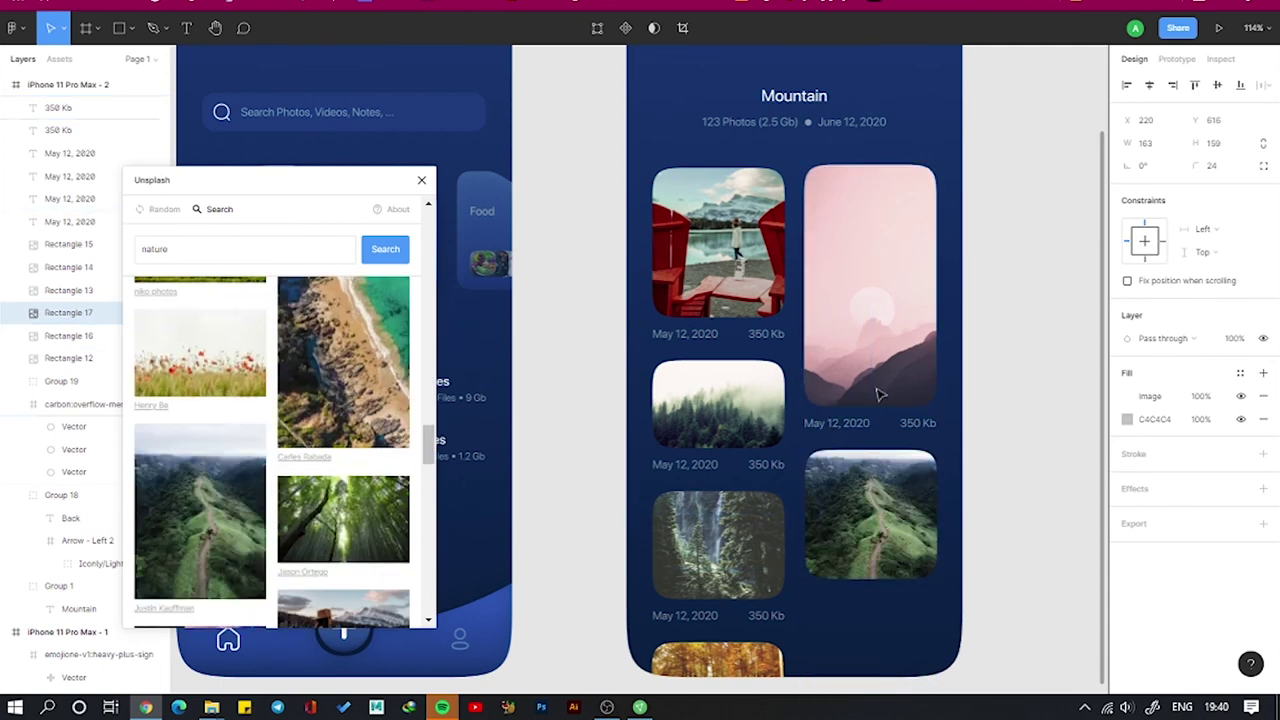
pyautogui.click(840, 423)
pyautogui.moveTo(840, 423); pyautogui.dragTo(843, 610)
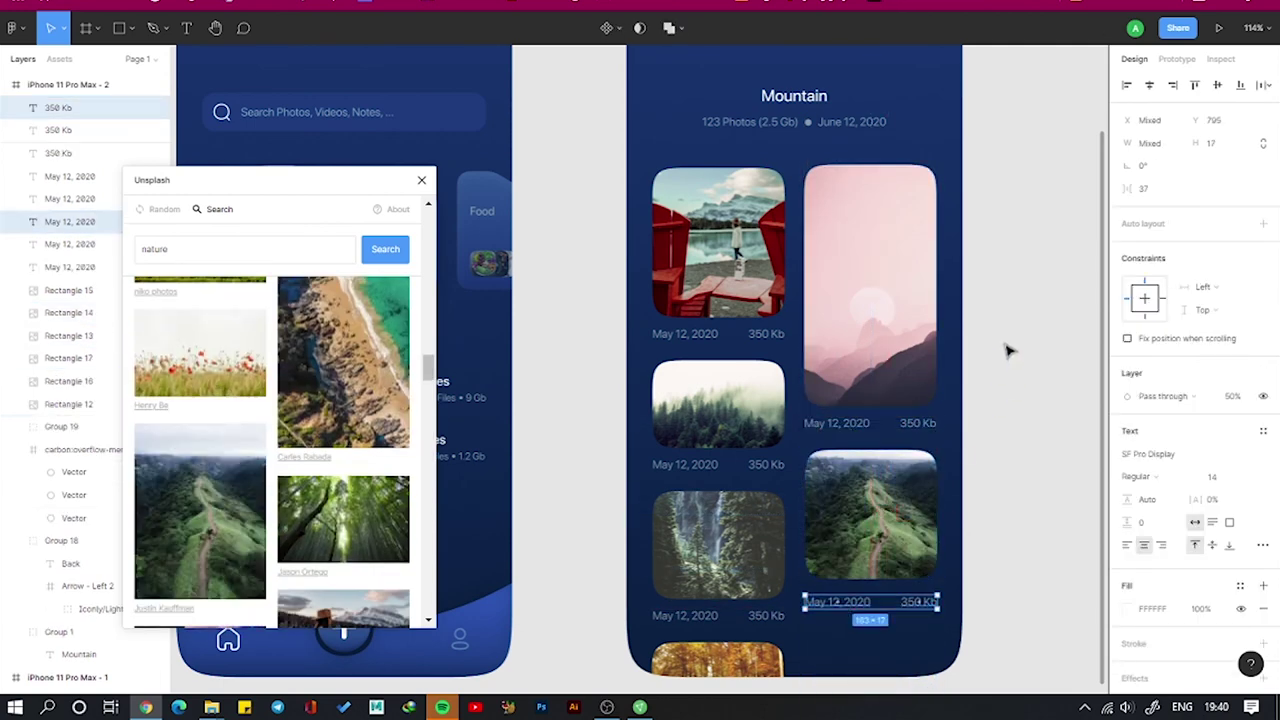
# Fill a final bottom card with another photo, close Unsplash, and select all cards
pyautogui.moveTo(873, 510); pyautogui.dragTo(877, 677)
pyautogui.scroll(-2, 363, 414)
pyautogui.scroll(-1, 363, 414)
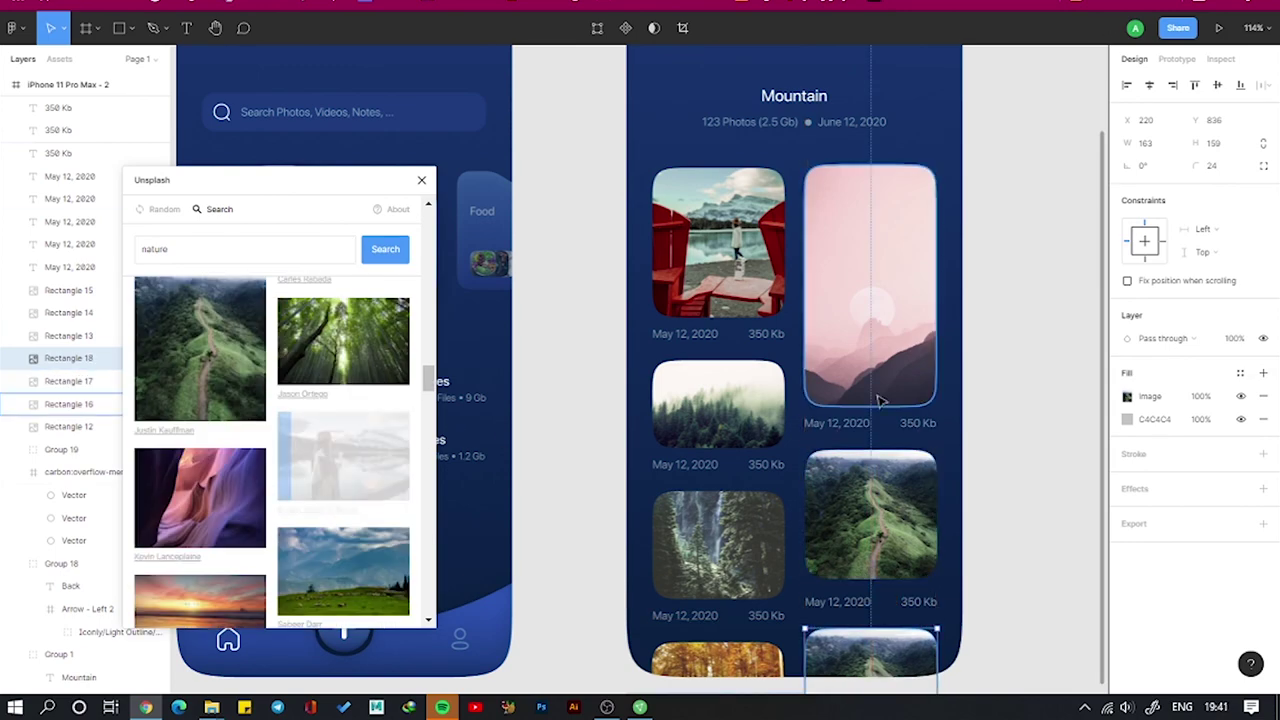
pyautogui.click(343, 455)
pyautogui.click(421, 182)
pyautogui.scroll(-3, 1045, 167)
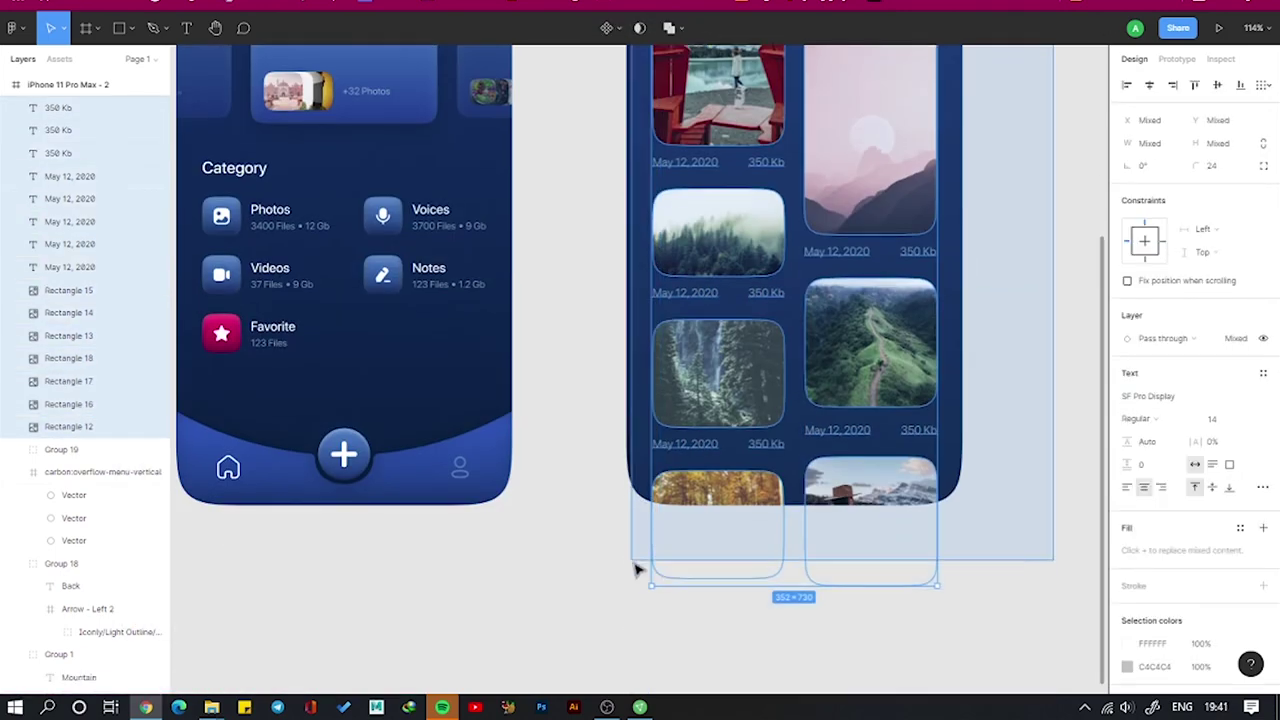
pyautogui.moveTo(634, 566); pyautogui.dragTo(997, 234)
# Group all the photo cards into one grid group
pyautogui.scroll(3, 997, 234)
pyautogui.rightClick(997, 234)
pyautogui.click(186, 28)
# Add a white 16 px 'This Week' heading and place it above the photo grid
pyautogui.moveTo(990, 137); pyautogui.dragTo(1046, 180)
pyautogui.write('This moun')
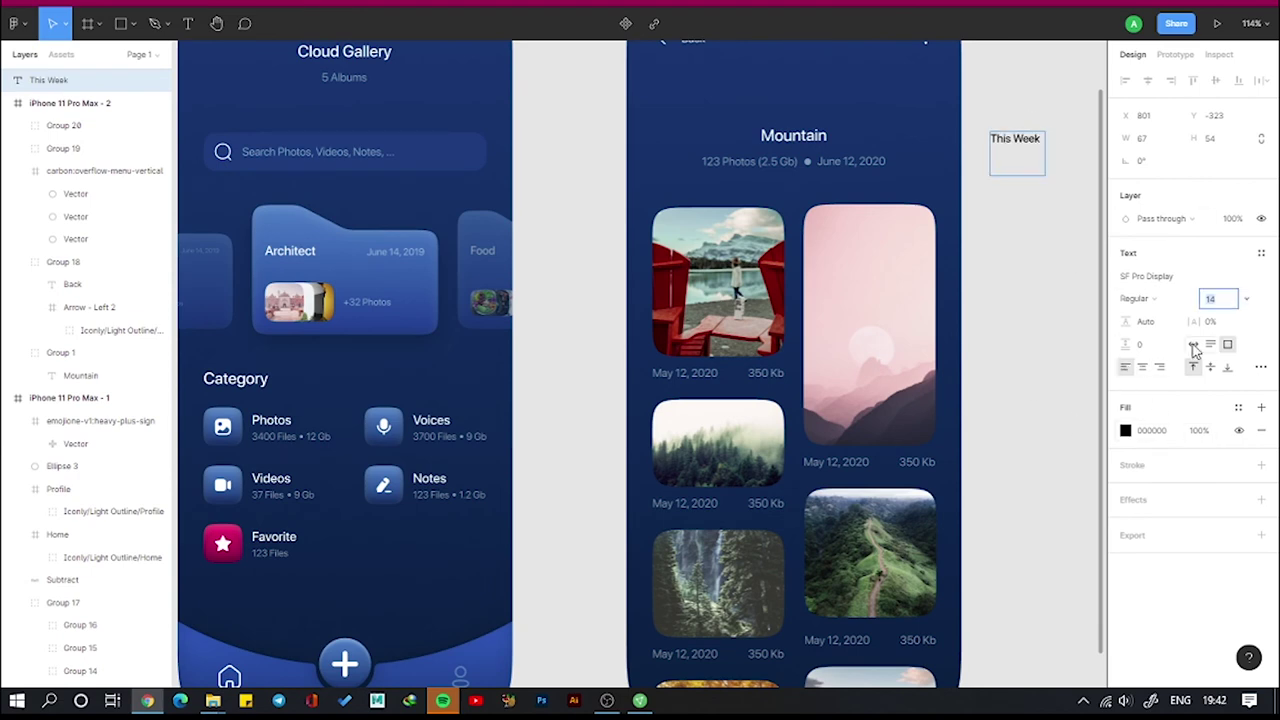
pyautogui.click(1125, 430)
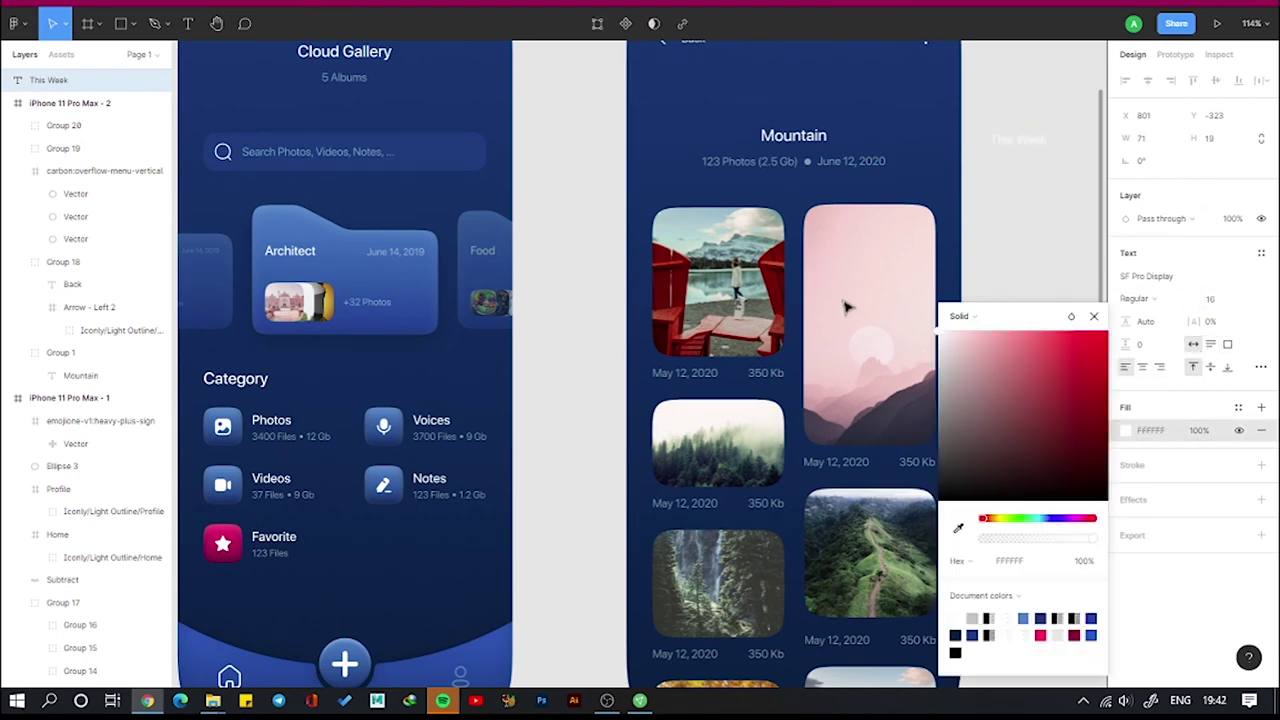
pyautogui.click(1063, 223)
pyautogui.click(909, 210)
pyautogui.scroll(-3, 953, 407)
pyautogui.scroll(3, 953, 407)
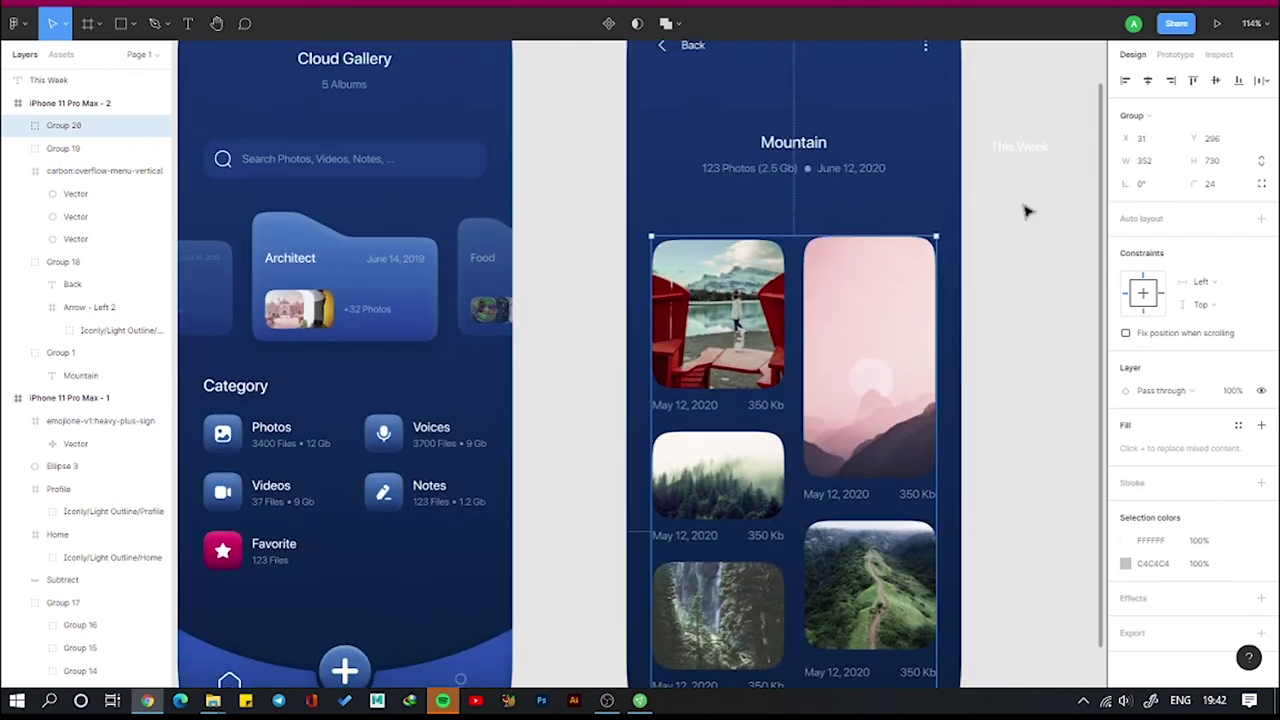
pyautogui.moveTo(1014, 140); pyautogui.dragTo(693, 208)
pyautogui.click(1060, 200)
pyautogui.scroll(-3, 1060, 200)
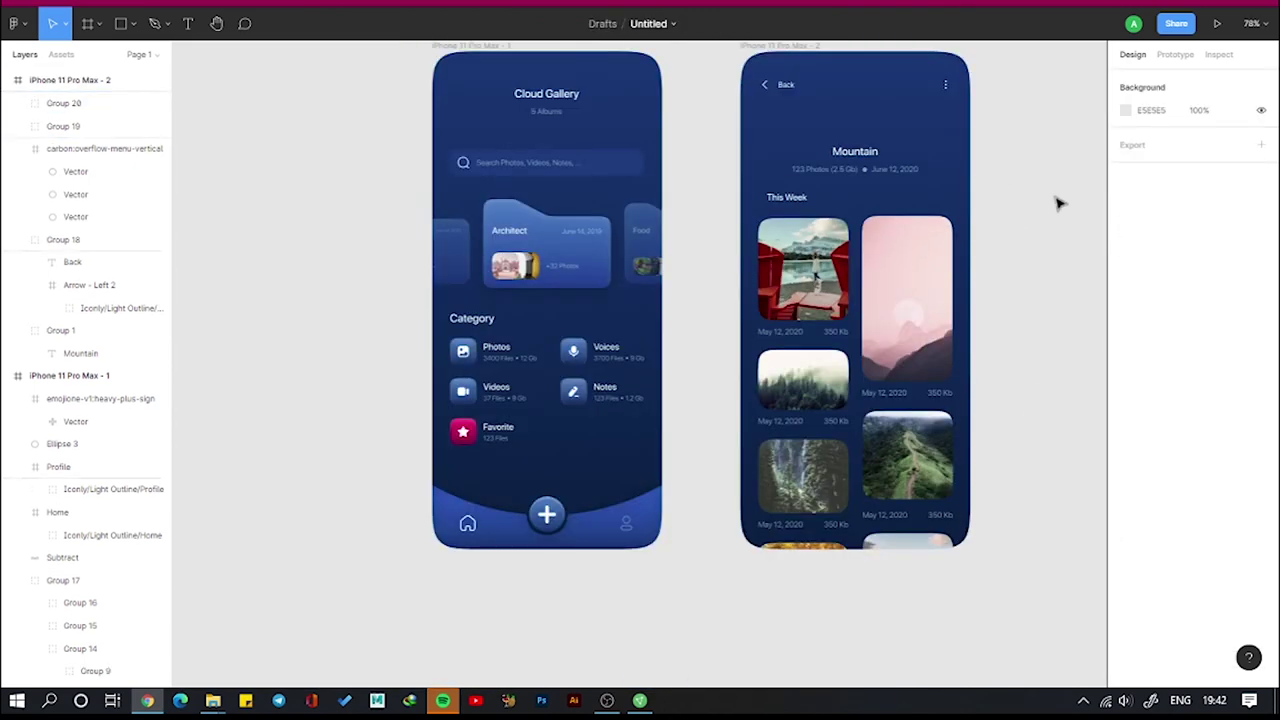